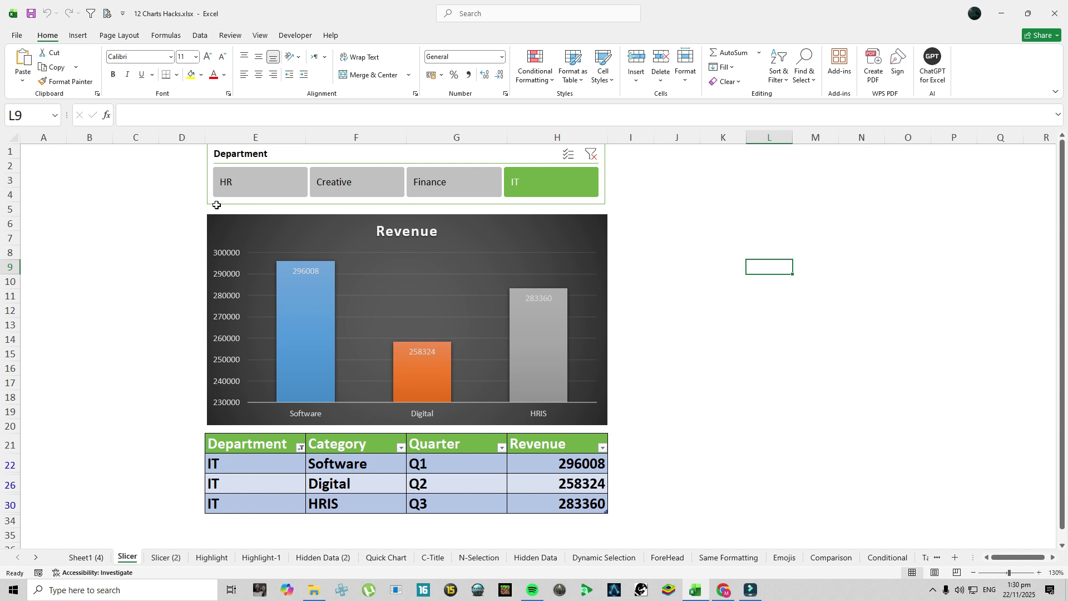
Filter the finished Revenue chart by HR, Creative, Finance and IT in turn using the Department slicer
click(269, 183)
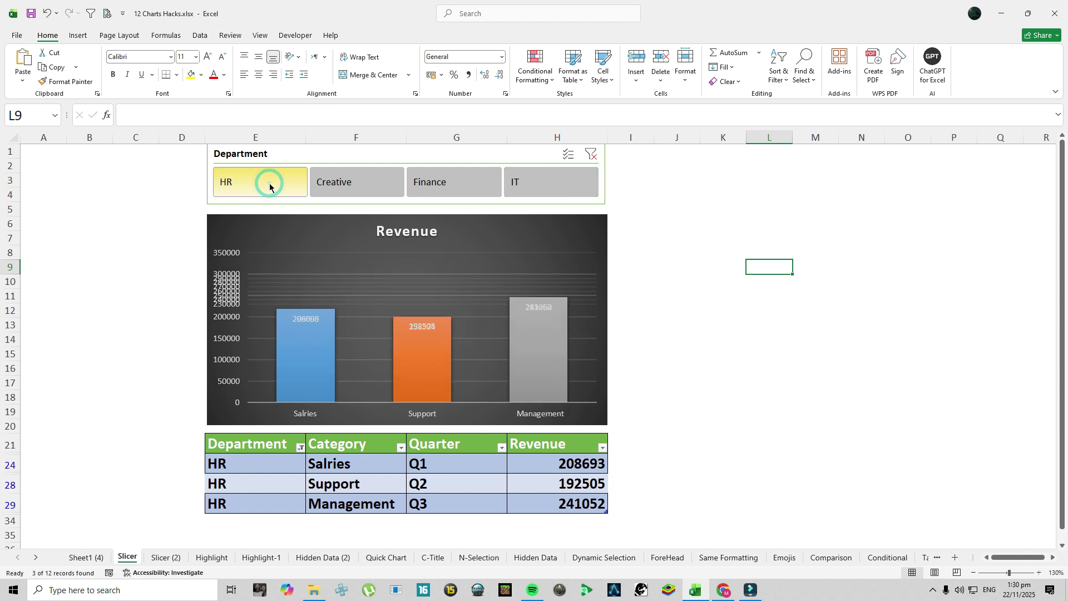
click(328, 183)
click(440, 192)
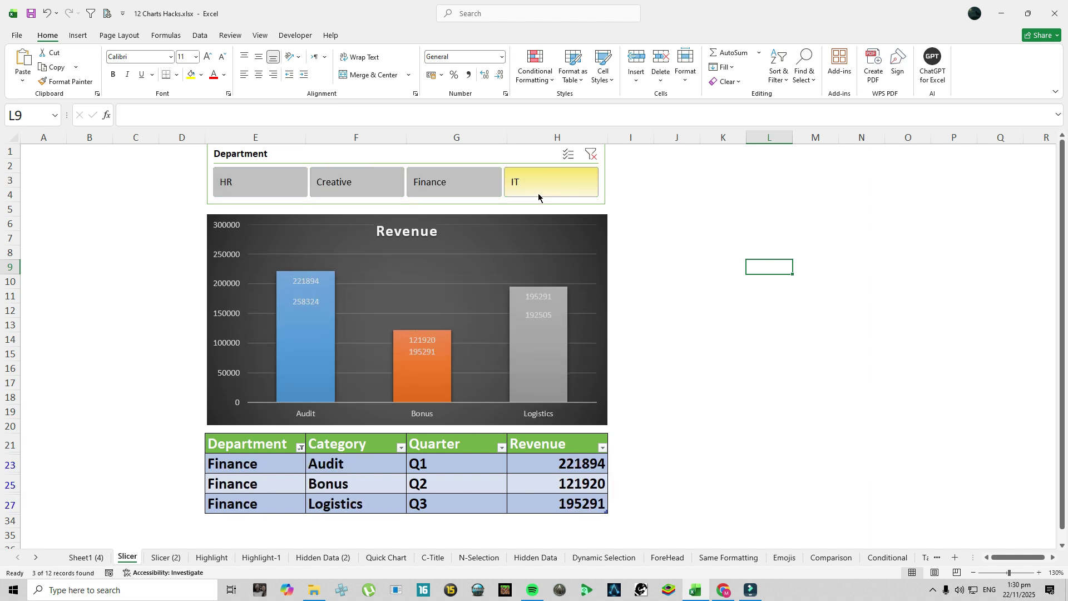
click(539, 194)
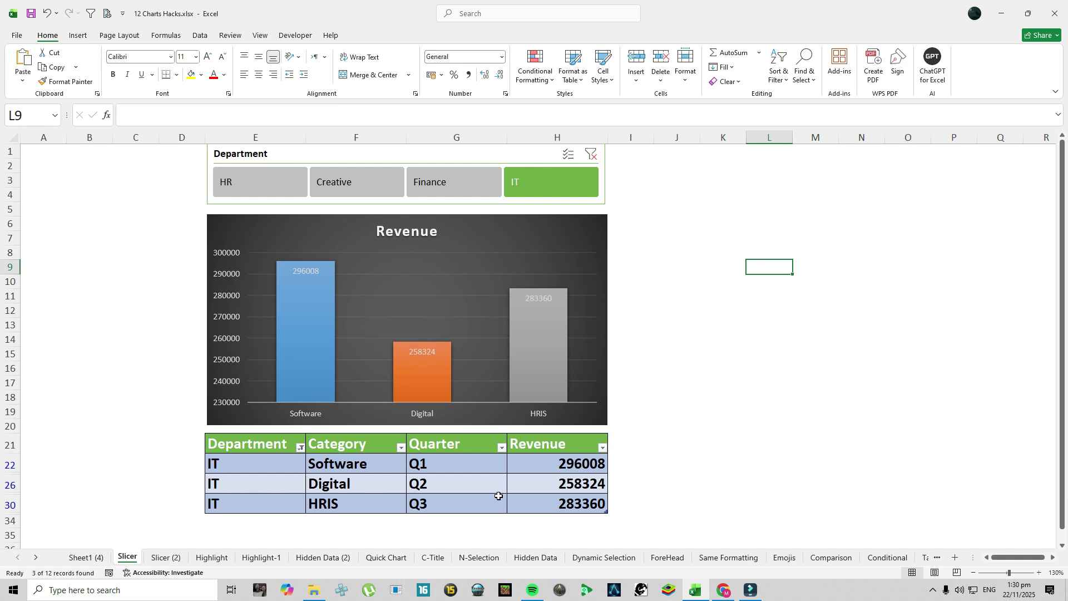
On the Slicer (2) sheet, convert the range E5:H17 into a table with headers
click(166, 557)
drag(299, 353, 790, 599)
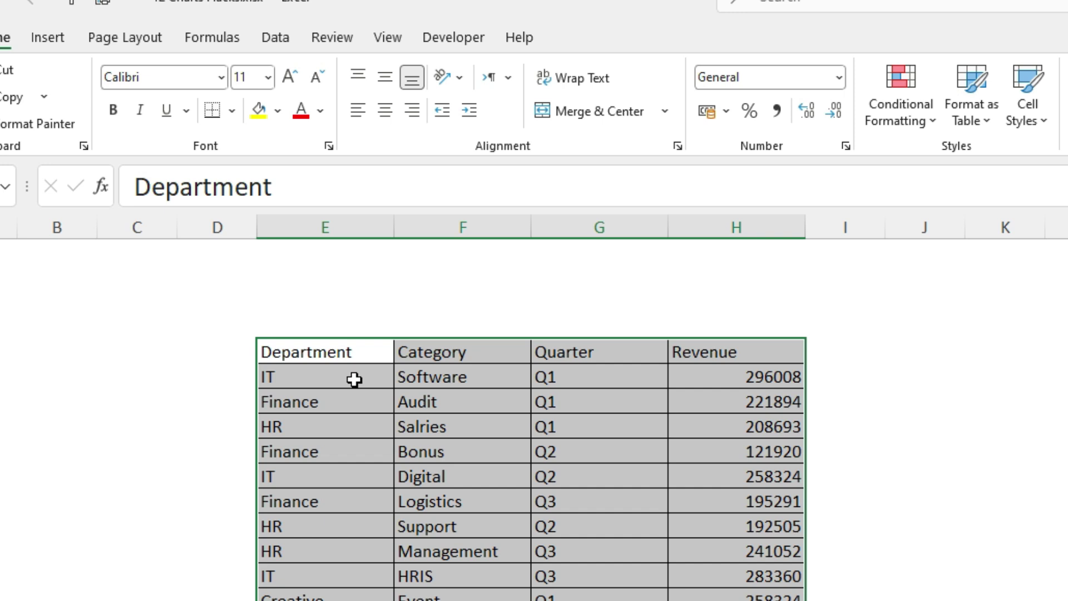
click(37, 33)
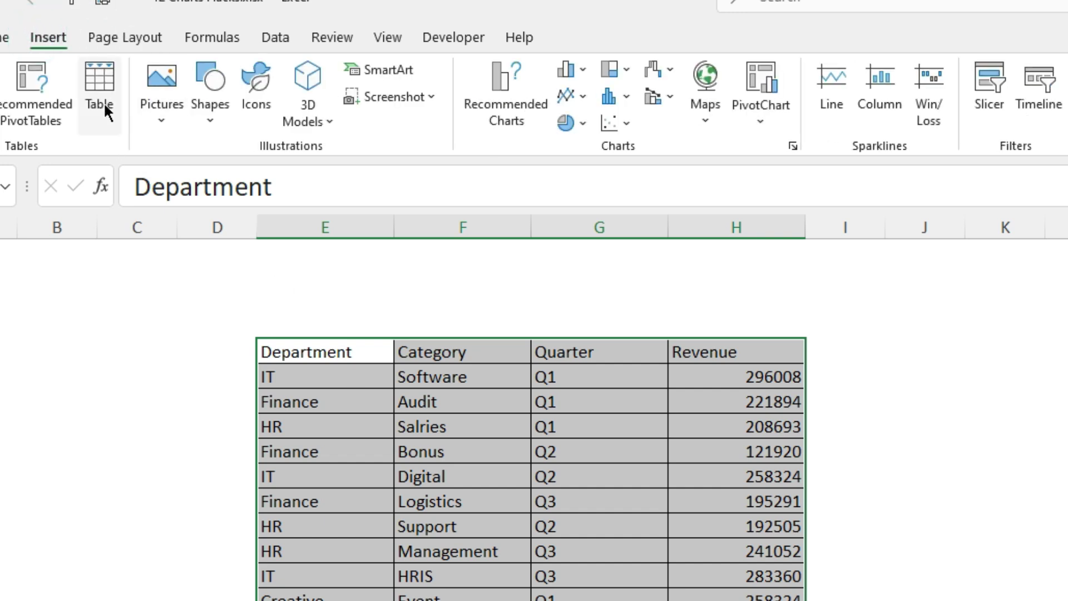
click(95, 75)
drag(1020, 173, 699, 188)
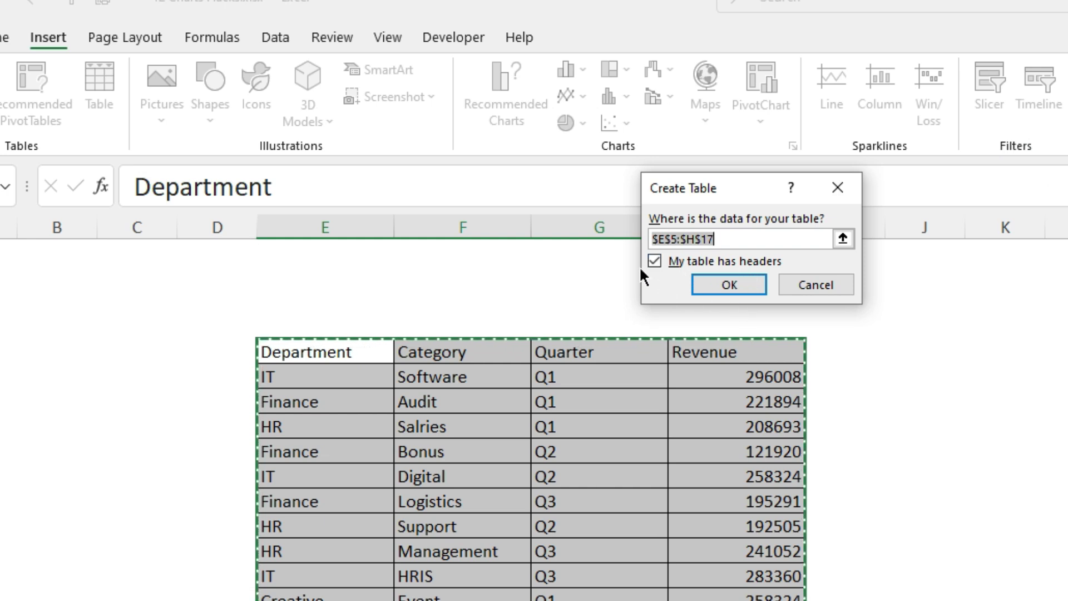
click(716, 286)
Insert 18 blank rows above the table to make room for the slicer and chart
drag(16, 248, 15, 596)
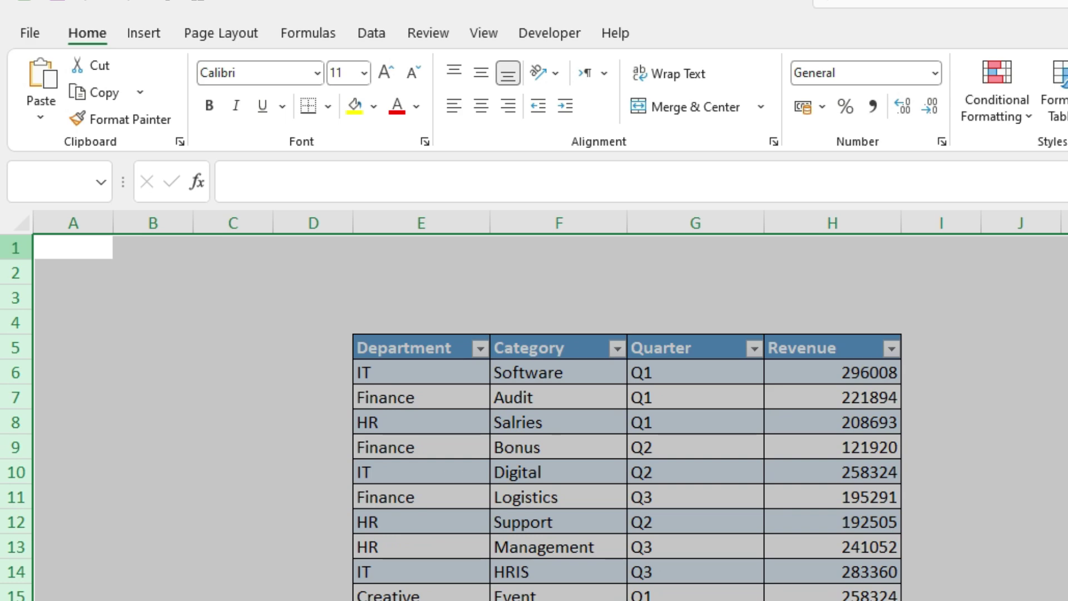
right_click(13, 272)
click(40, 477)
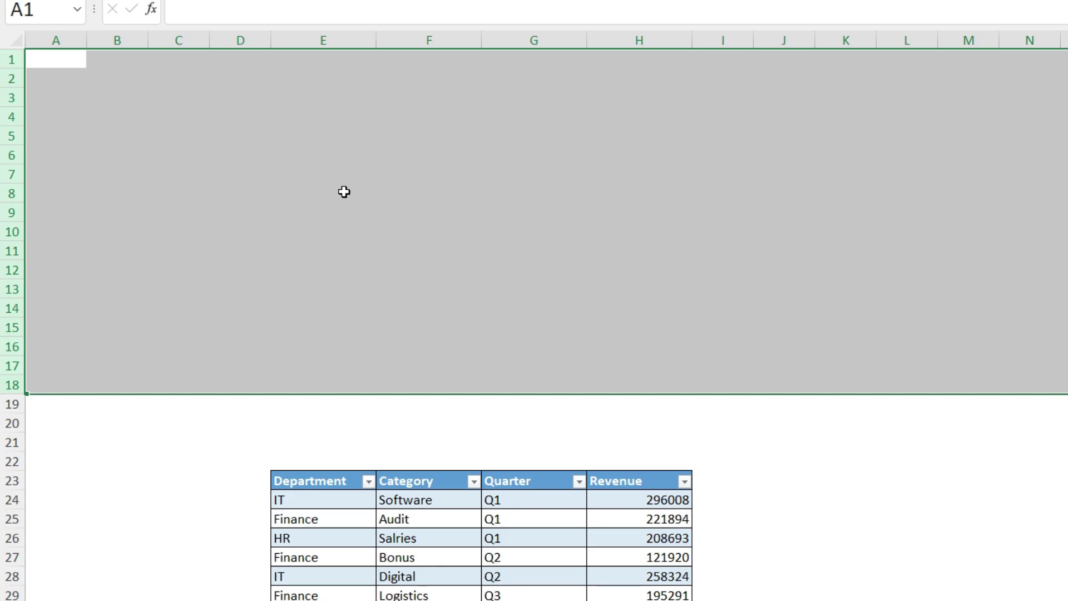
drag(278, 154, 633, 447)
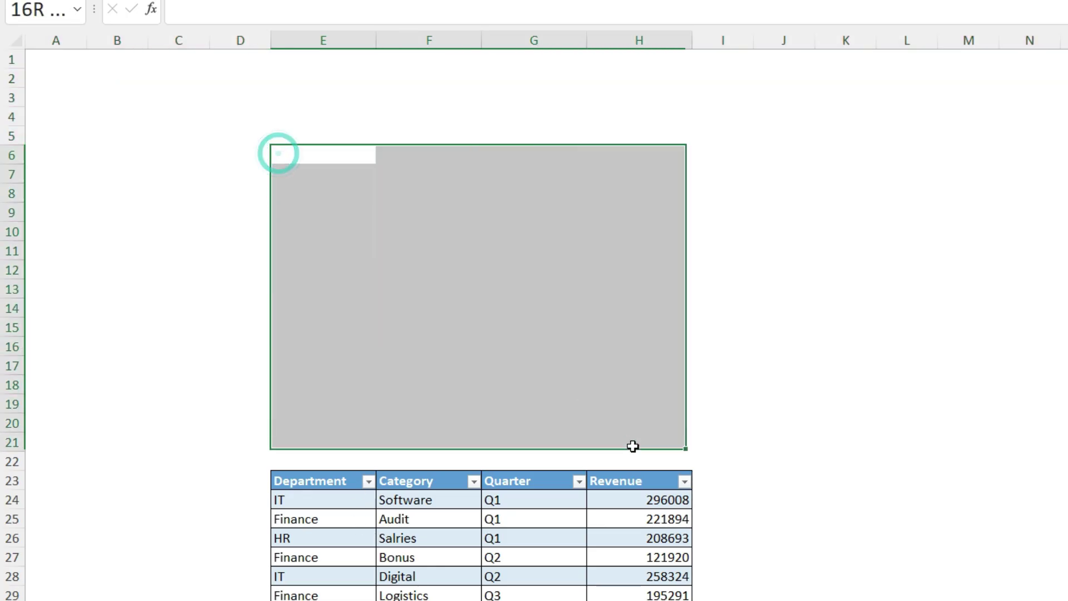
click(350, 108)
Insert a slicer for the table's Department field
click(418, 482)
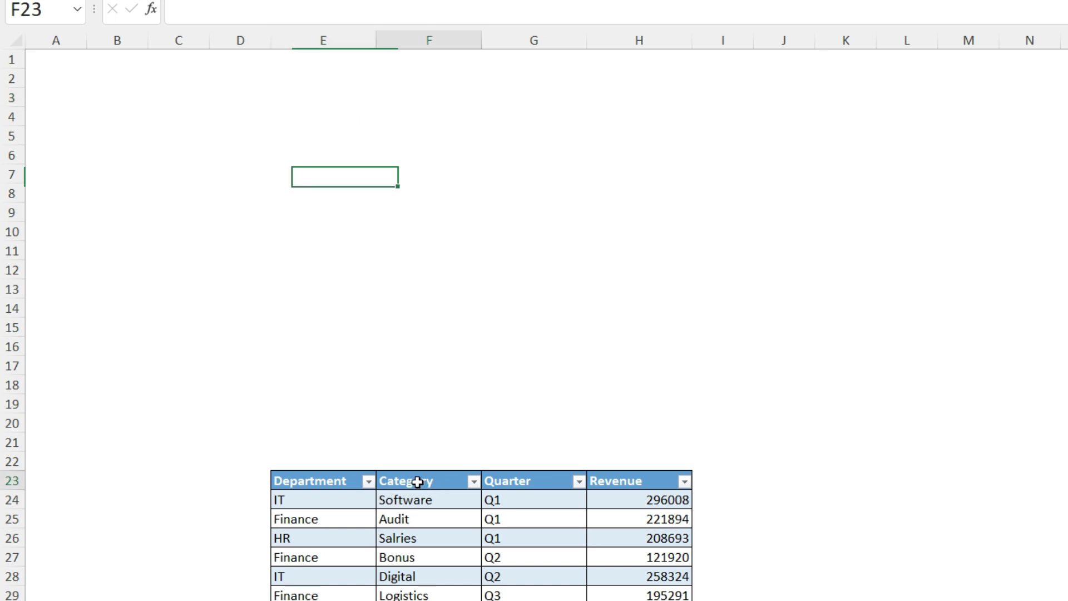
key(Left)
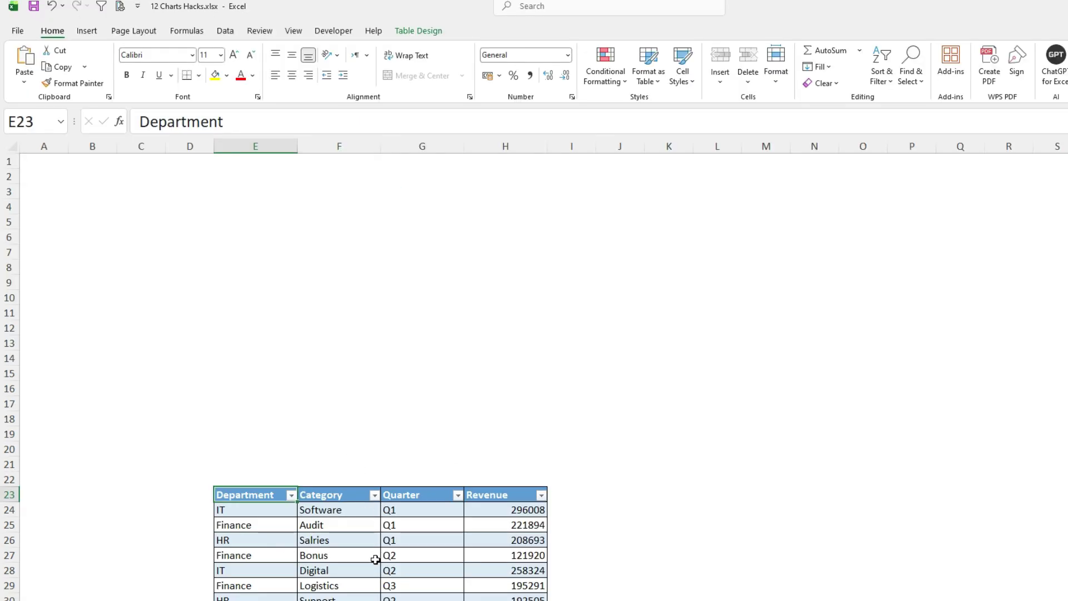
click(88, 31)
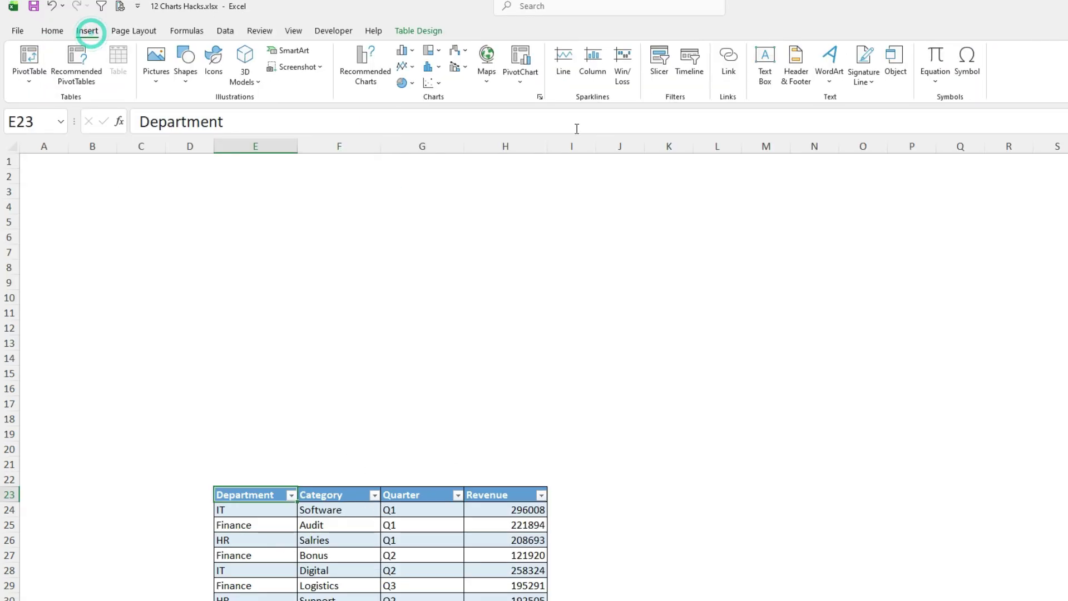
click(660, 63)
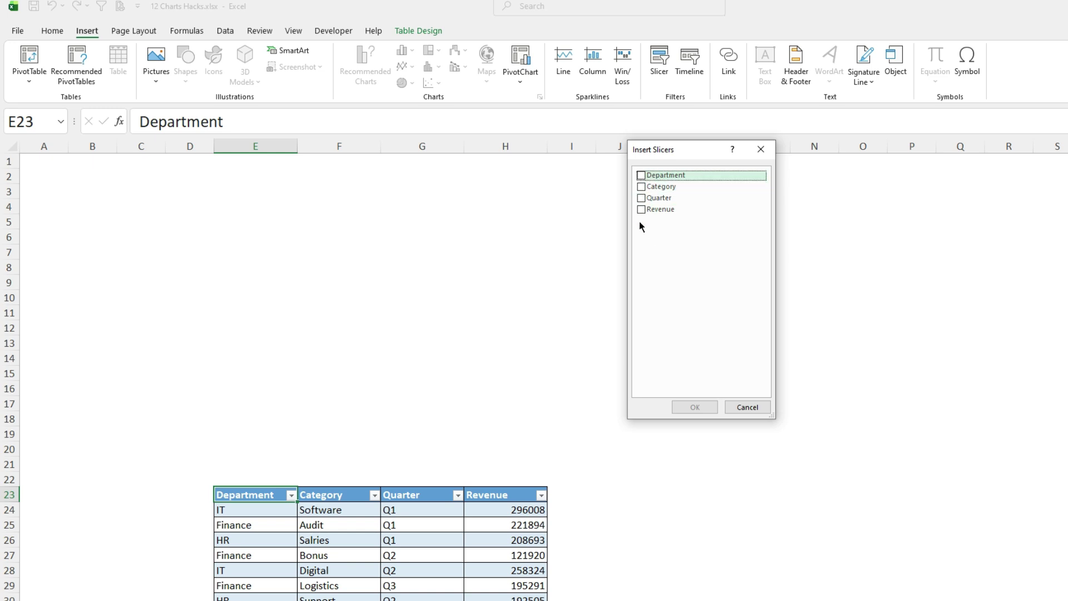
click(642, 177)
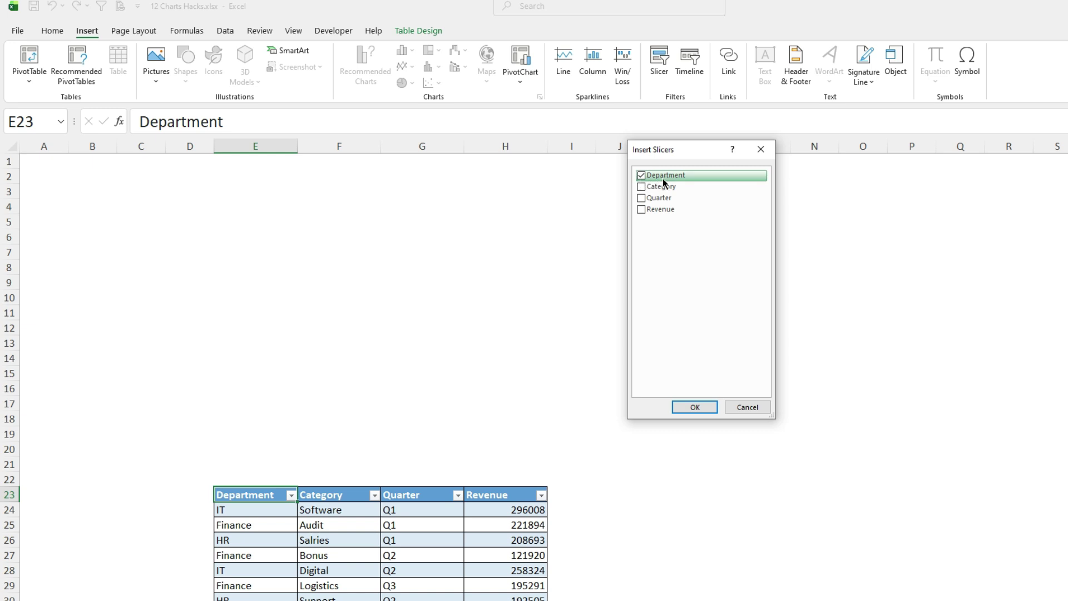
click(694, 407)
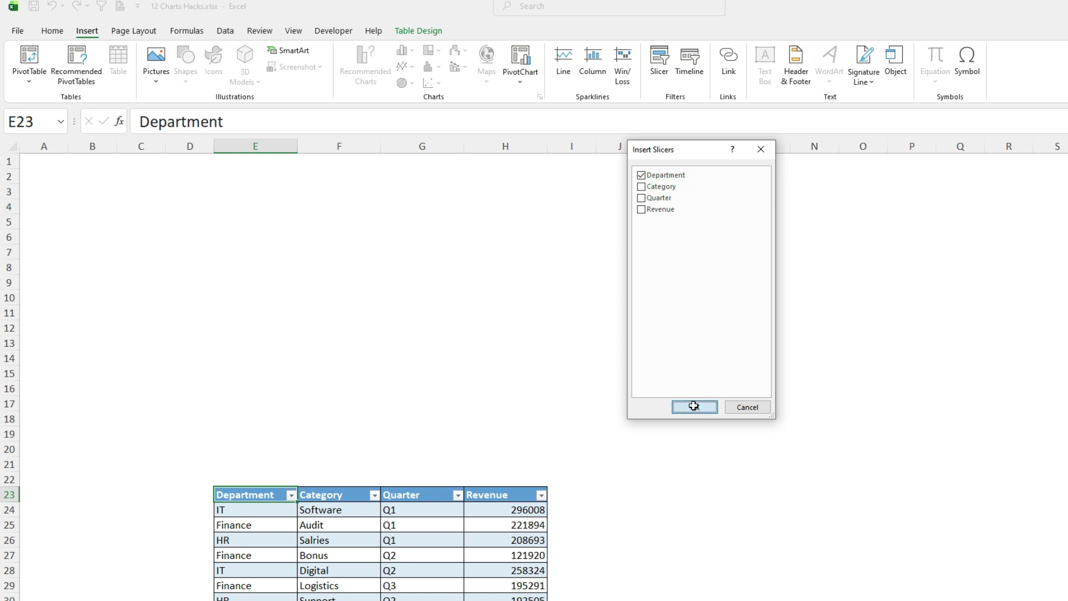
Move the Department slicer up into the blank area and arrange its buttons in 4 columns
drag(592, 296, 568, 211)
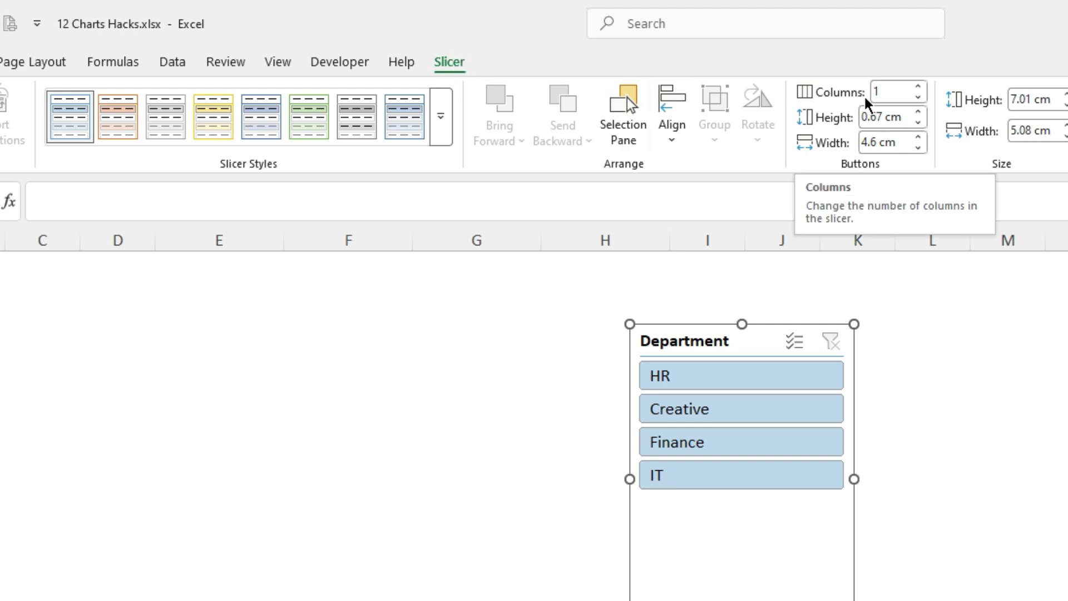
click(919, 87)
click(919, 87)
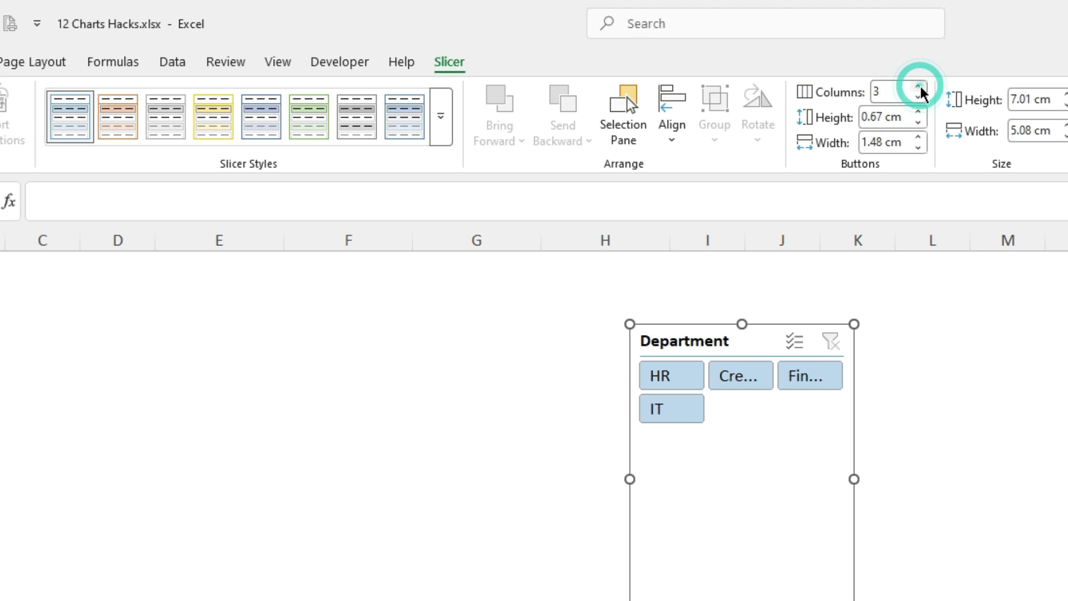
click(919, 88)
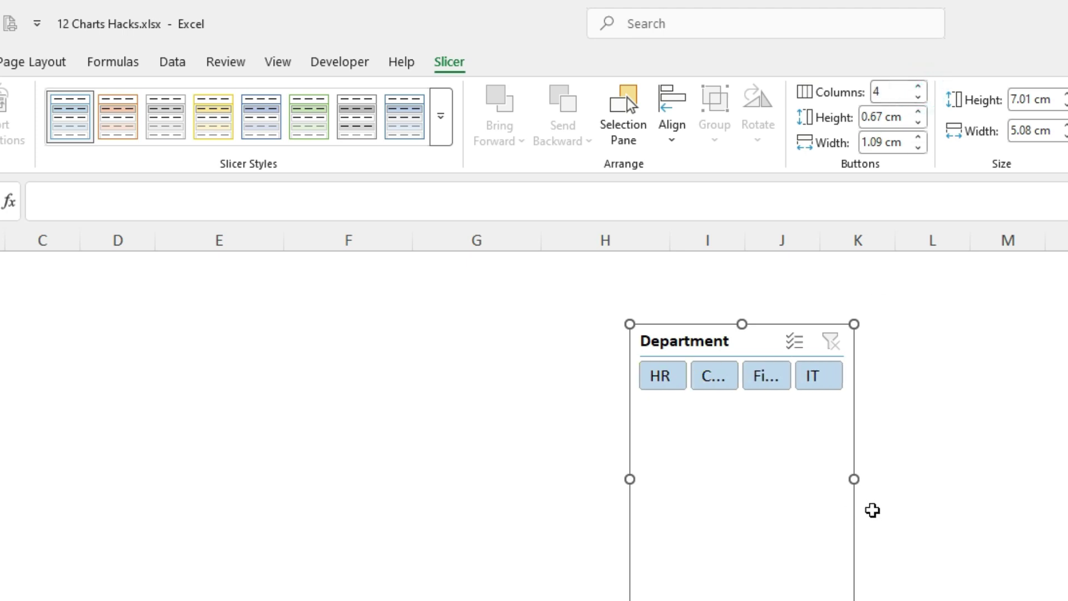
Resize the slicer to about 13.41 cm wide and 1.87 cm high, and place it across rows 1 to 4 above the table
drag(855, 479, 1067, 479)
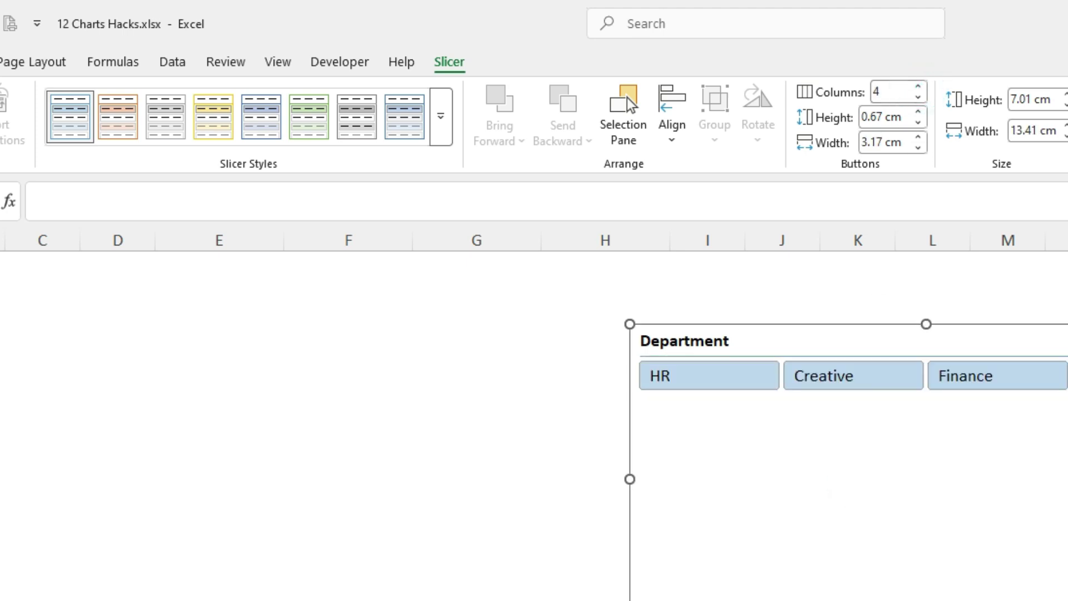
drag(920, 598, 920, 409)
drag(873, 339, 365, 269)
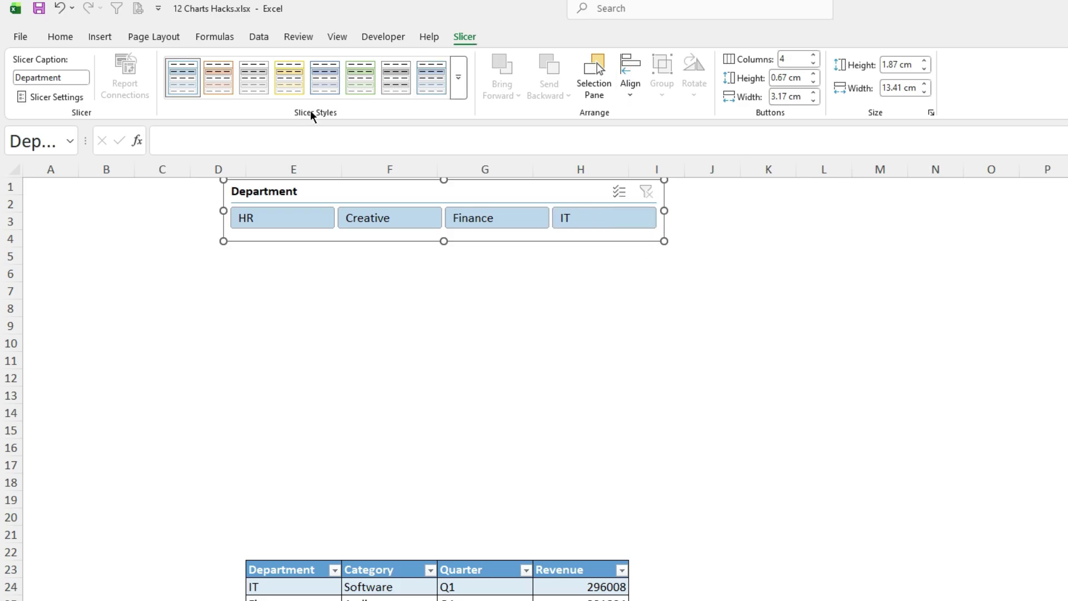
Apply the dark green slicer style to the Department slicer
click(224, 82)
click(459, 89)
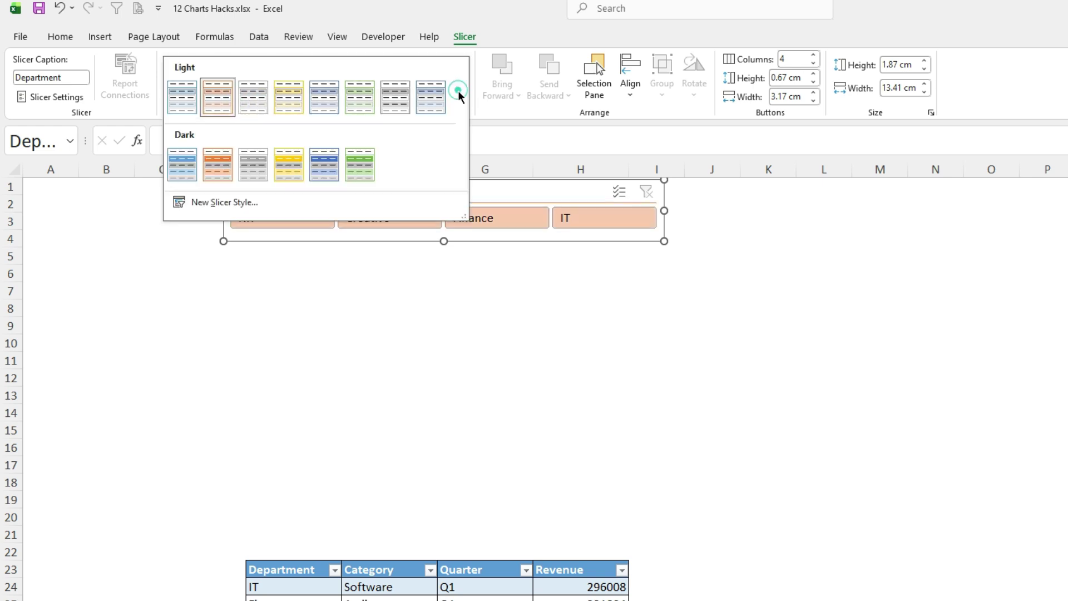
click(354, 167)
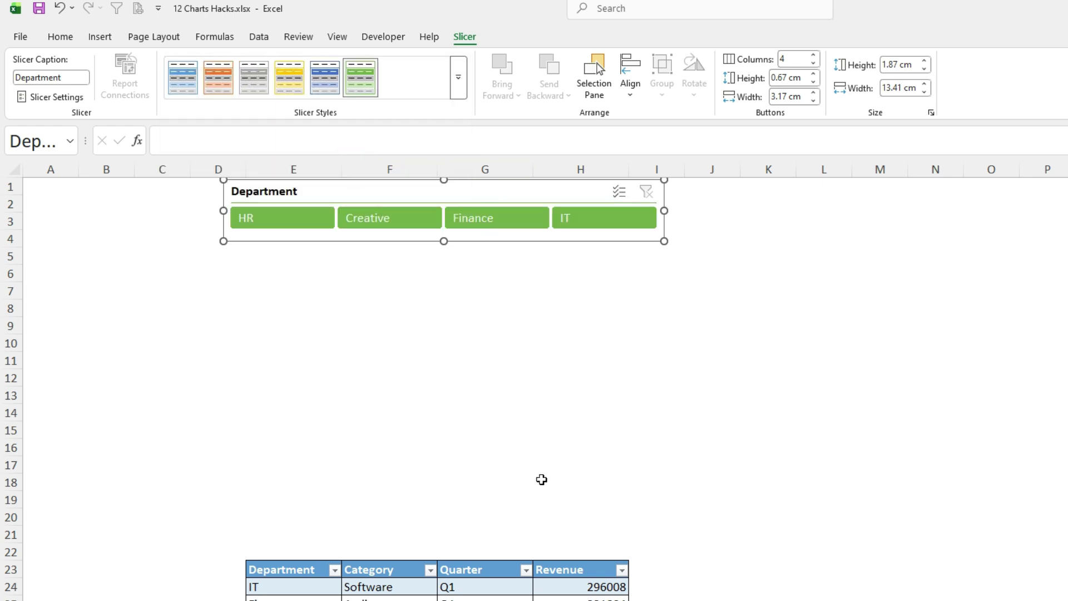
Apply the light green banded style to the data table
click(388, 570)
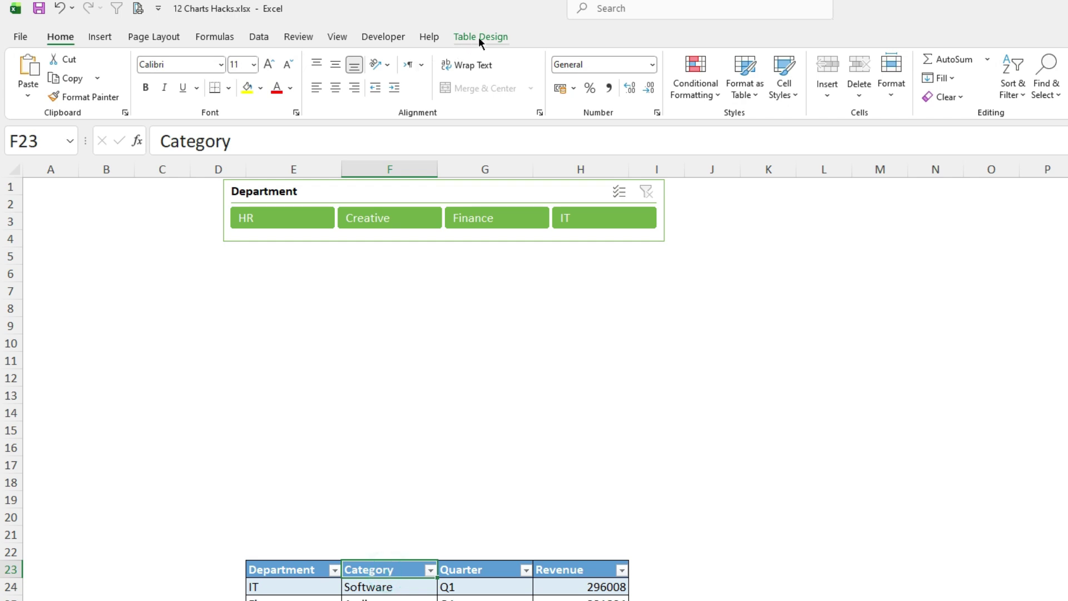
click(478, 35)
click(696, 79)
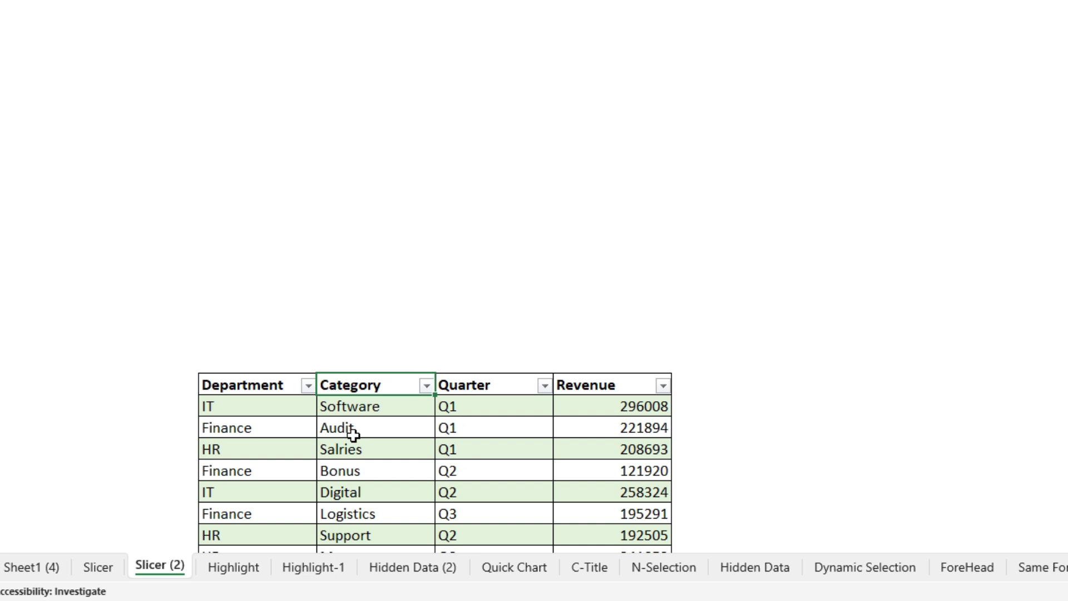
Insert a 2-D clustered column chart from the Category and Revenue columns and place it directly below the slicer
scroll(378, 573, down, 1)
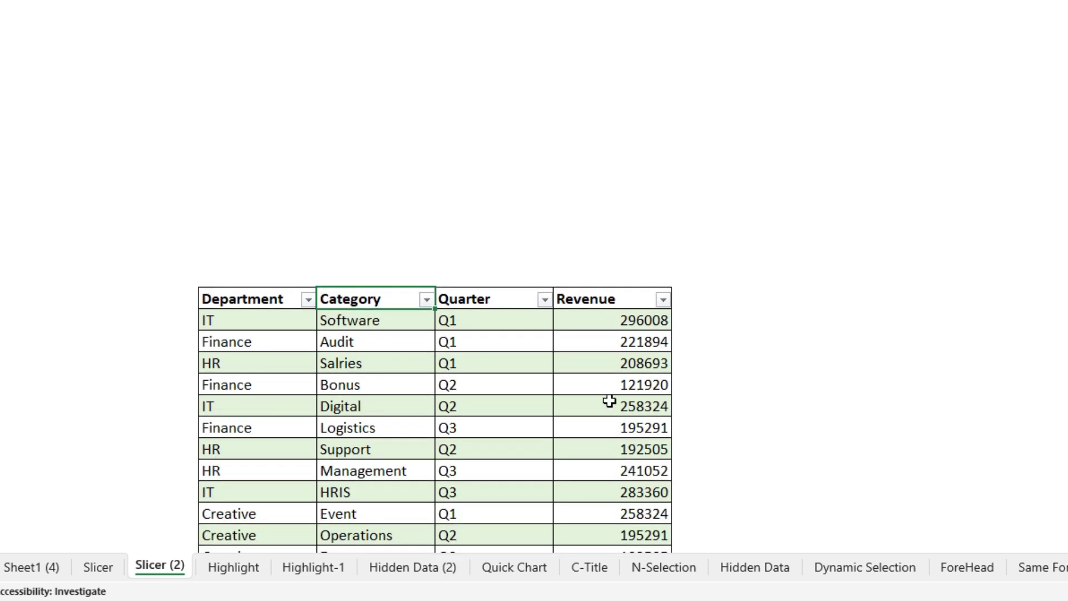
drag(361, 298, 378, 511)
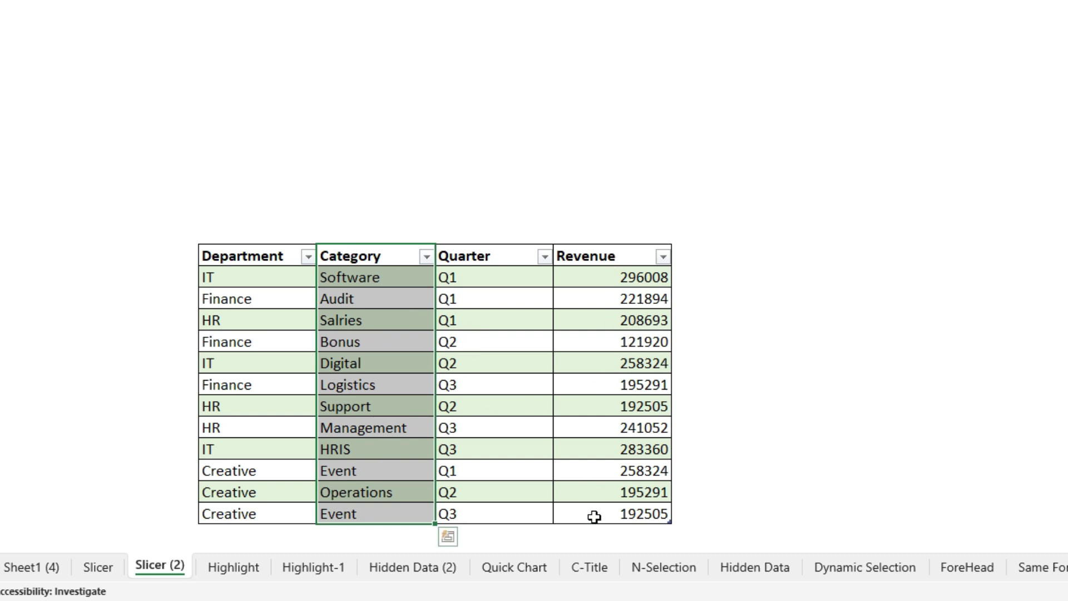
drag(635, 254, 630, 506)
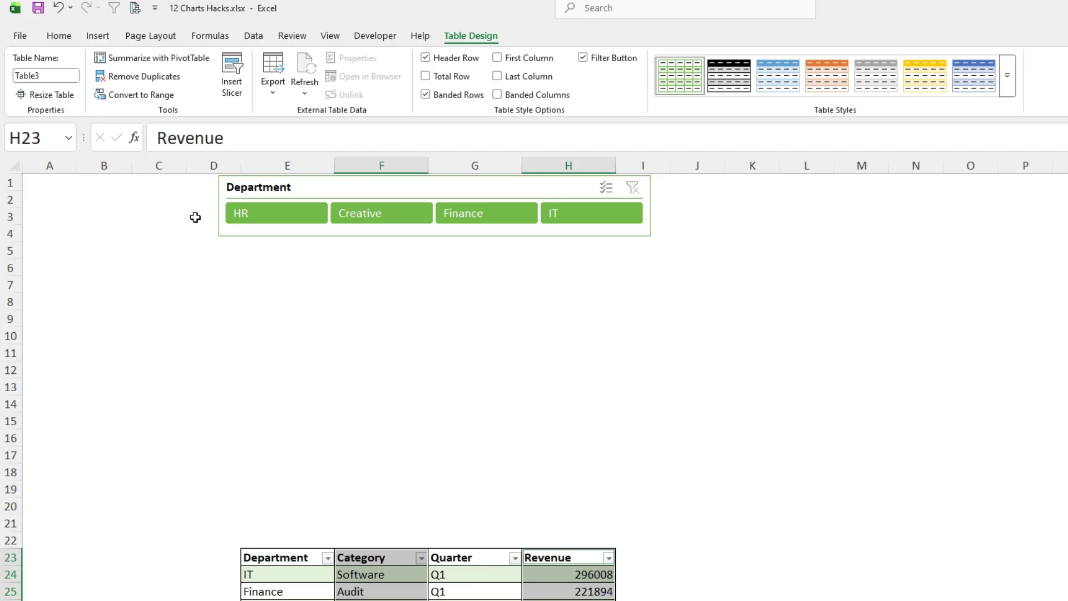
click(108, 39)
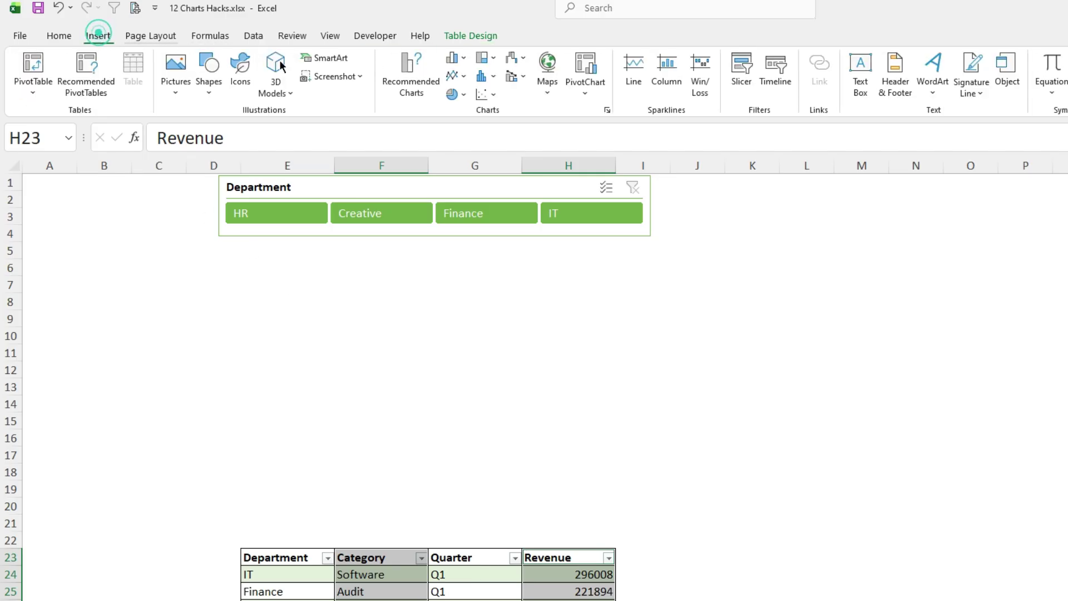
click(467, 62)
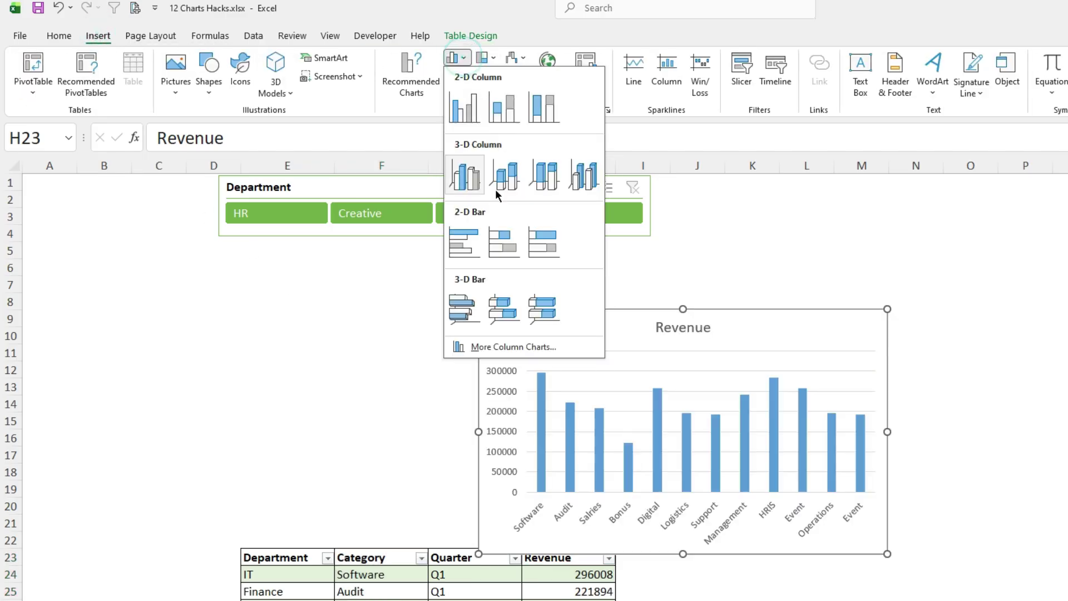
click(472, 113)
drag(616, 323, 357, 253)
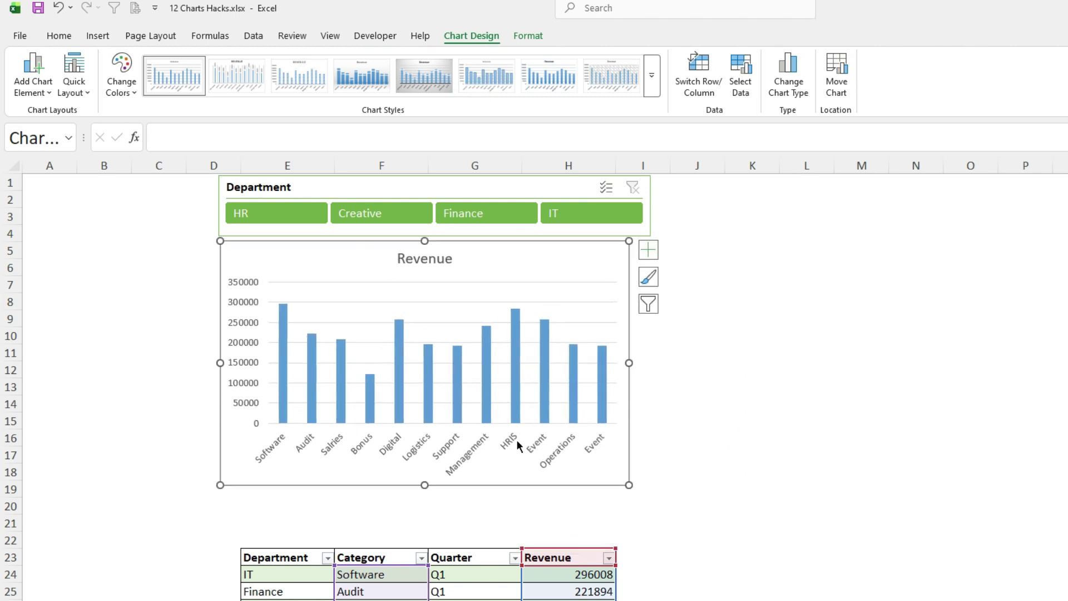
Delete the empty rows 20 to 22 between the chart and the table
click(388, 509)
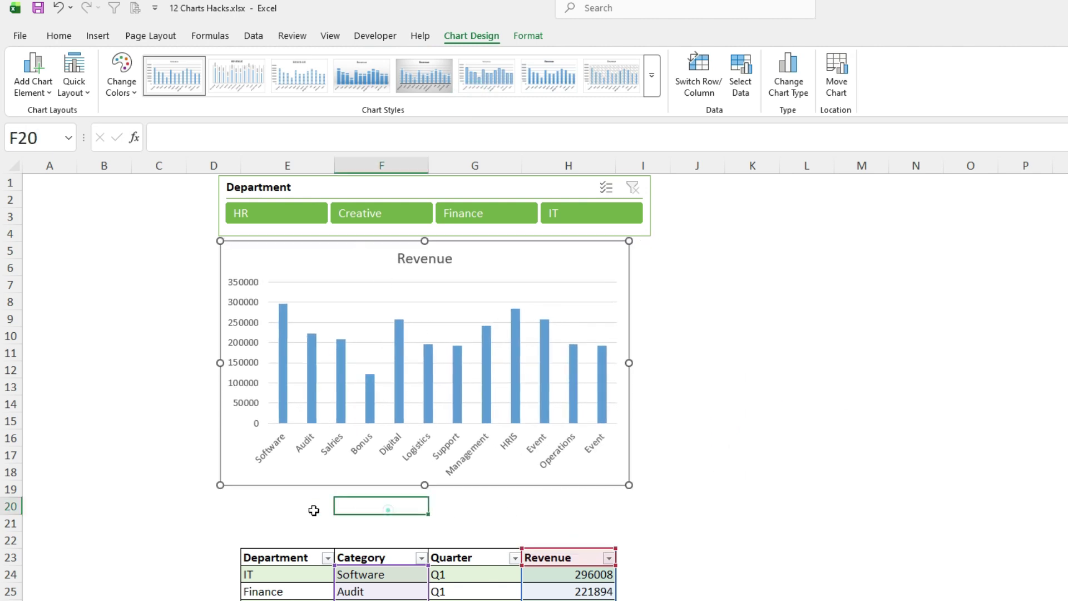
drag(11, 506, 12, 544)
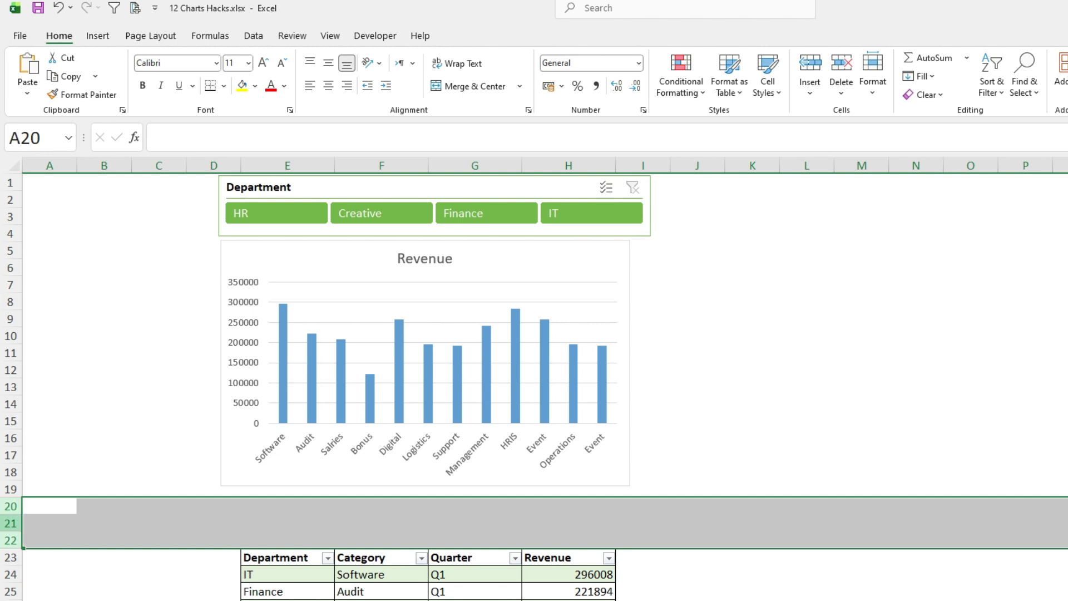
right_click(11, 534)
click(37, 415)
click(682, 421)
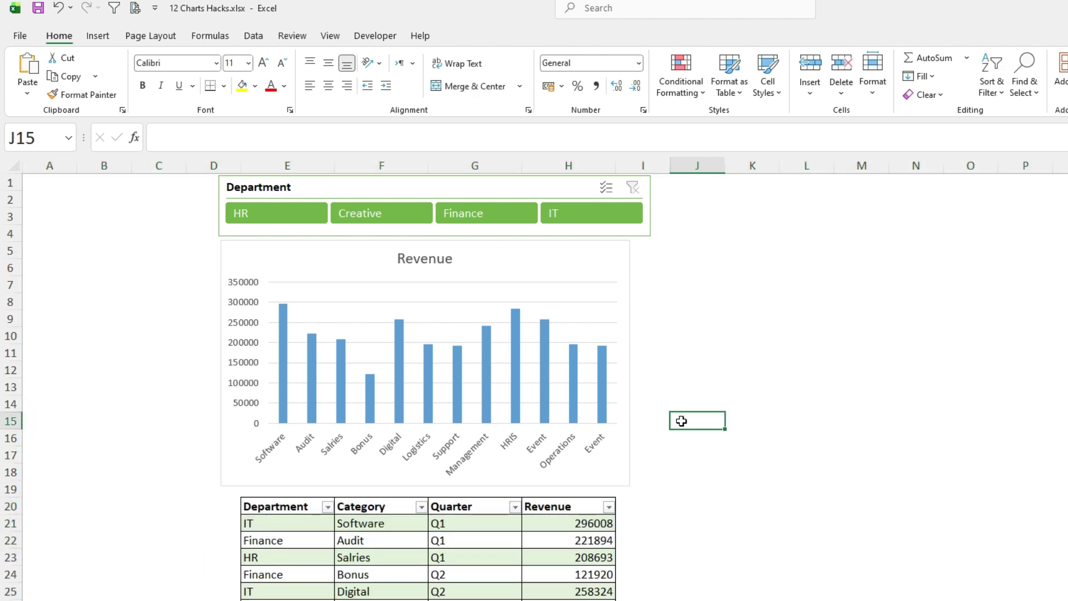
Widen the Revenue chart to line up with the slicer's width
click(620, 297)
drag(630, 362, 648, 359)
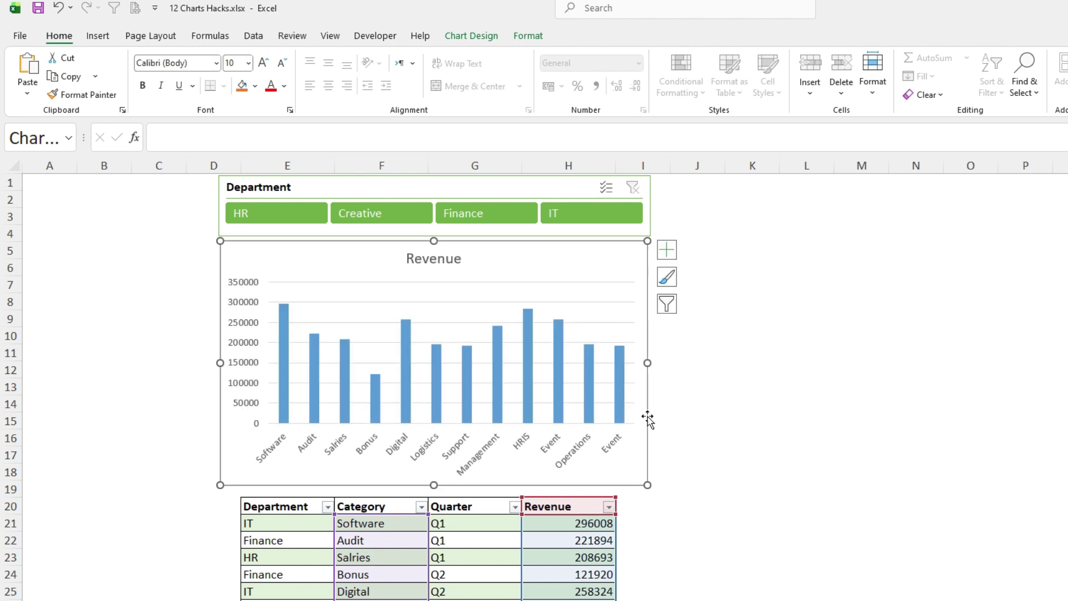
click(681, 524)
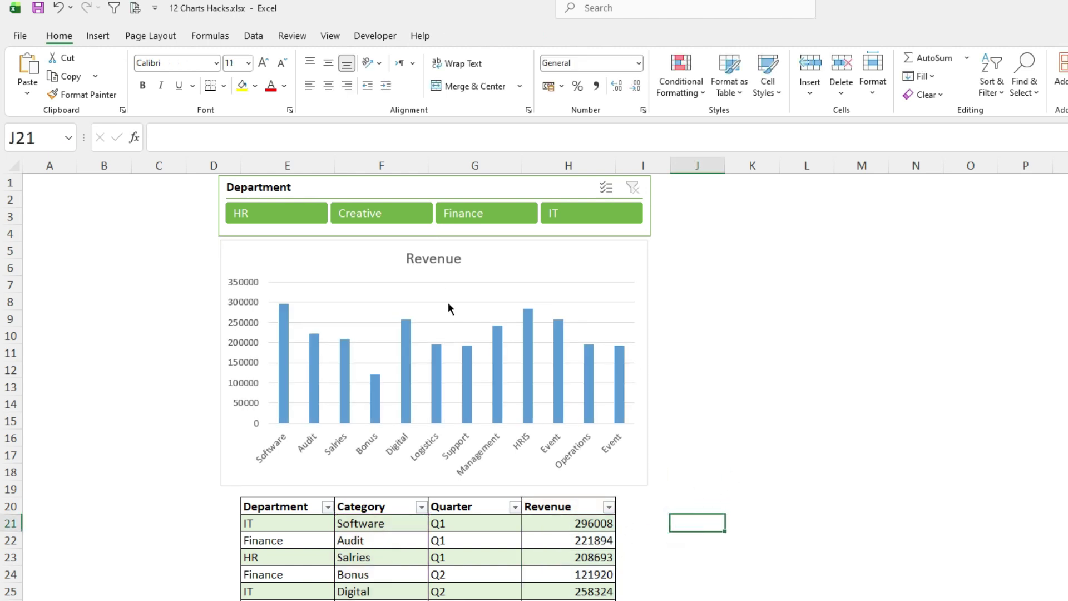
Remove the horizontal gridlines from the Revenue chart below the slicer
click(451, 282)
click(479, 303)
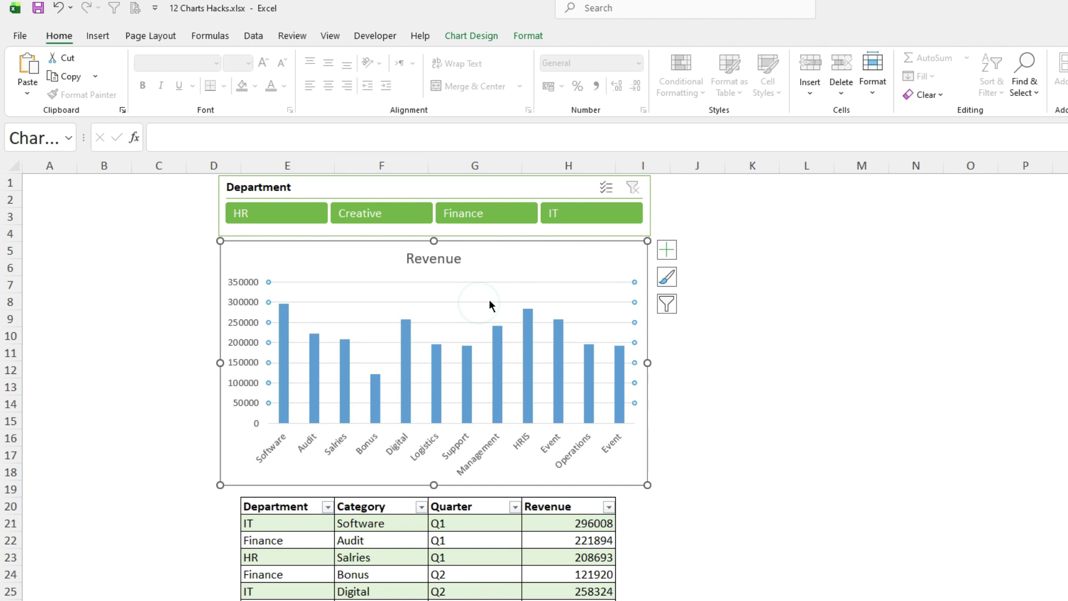
click(490, 301)
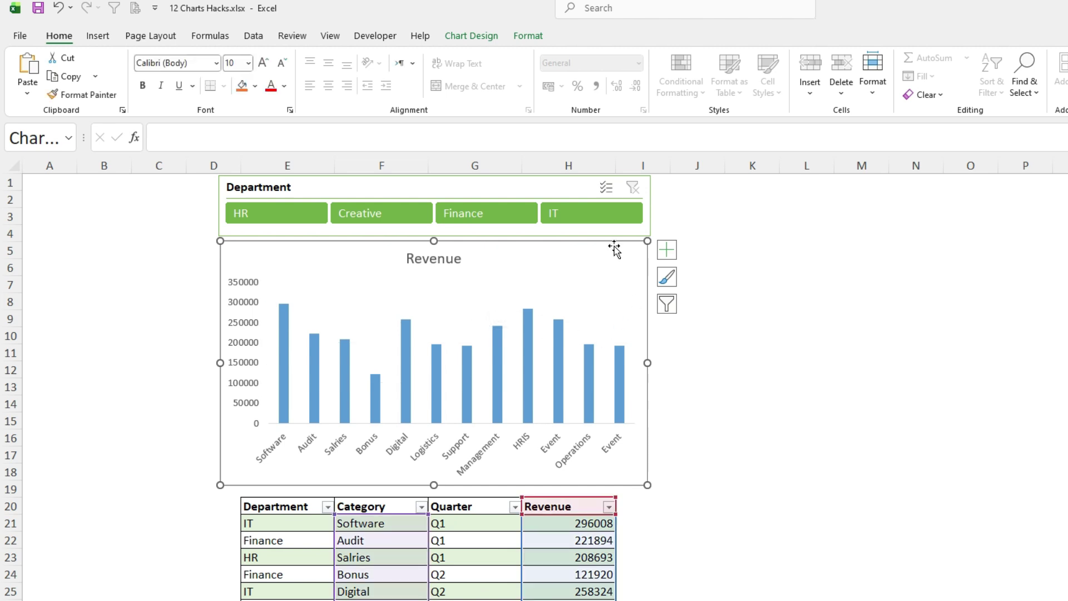
Apply the dark grey gradient chart style with blue gradient columns to the Revenue chart
click(471, 36)
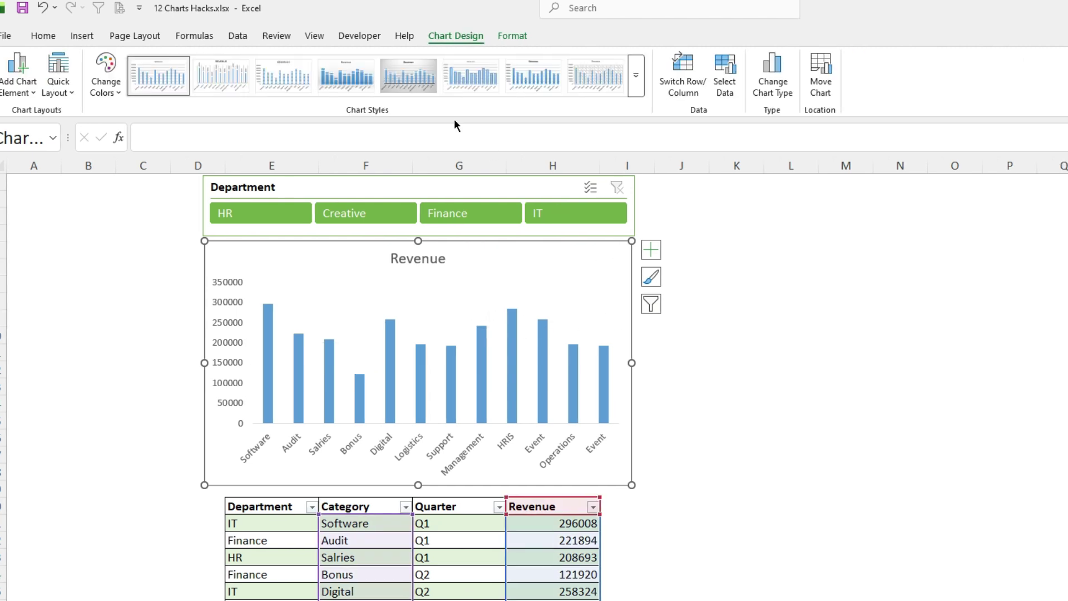
click(637, 74)
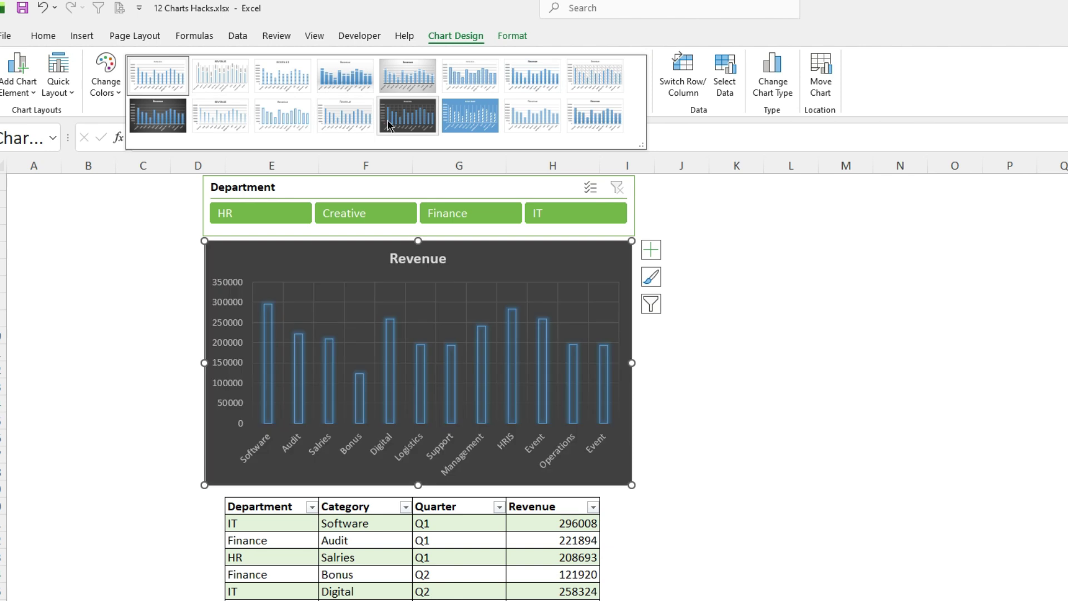
click(174, 116)
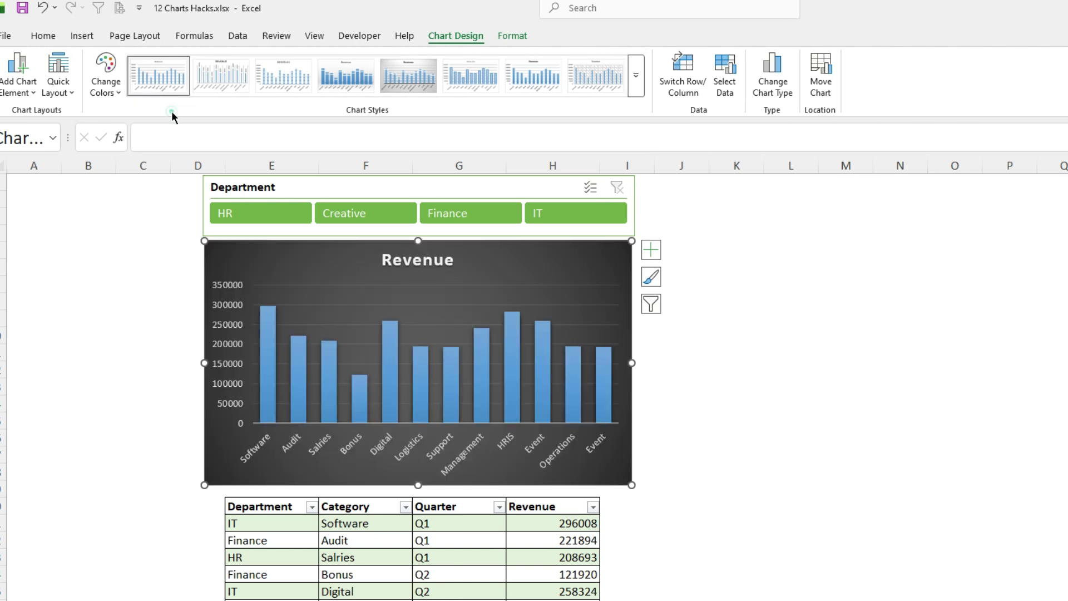
Turn on Vary colors by point for the Revenue series so each column gets its own fill
right_click(267, 375)
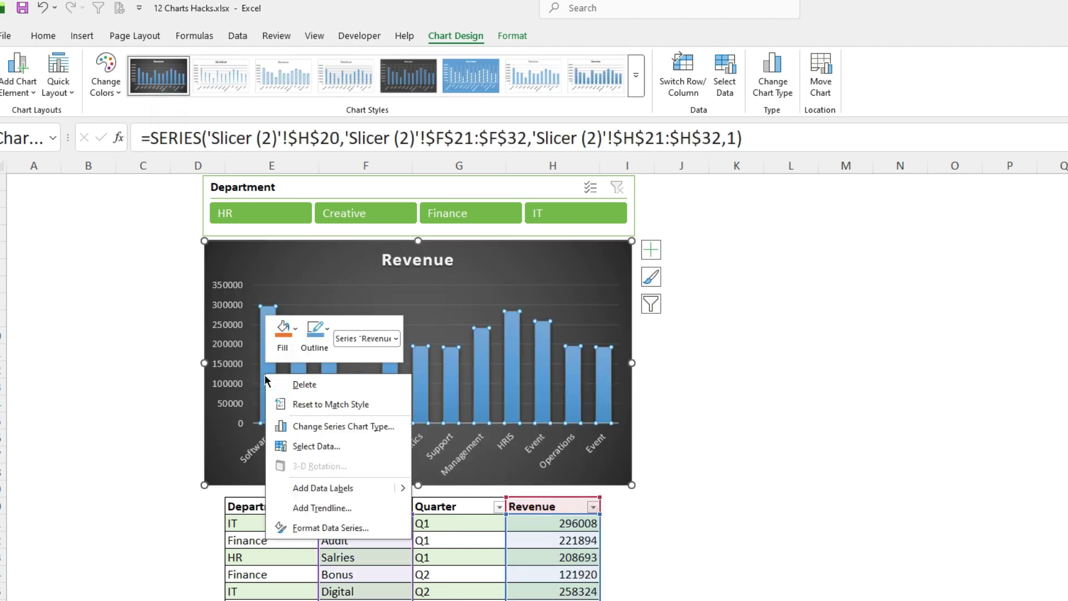
click(316, 528)
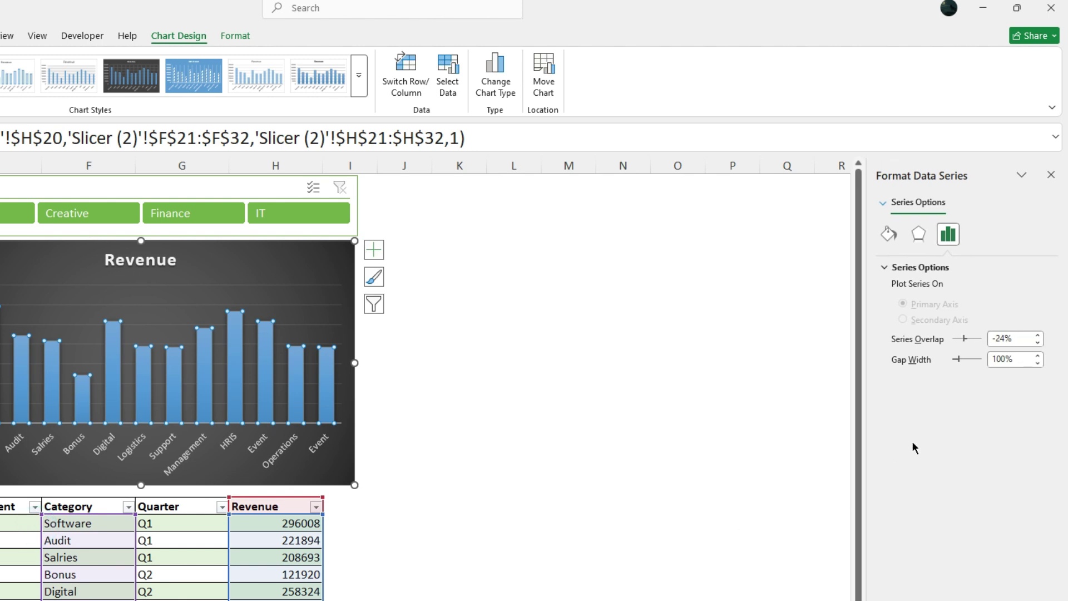
click(888, 234)
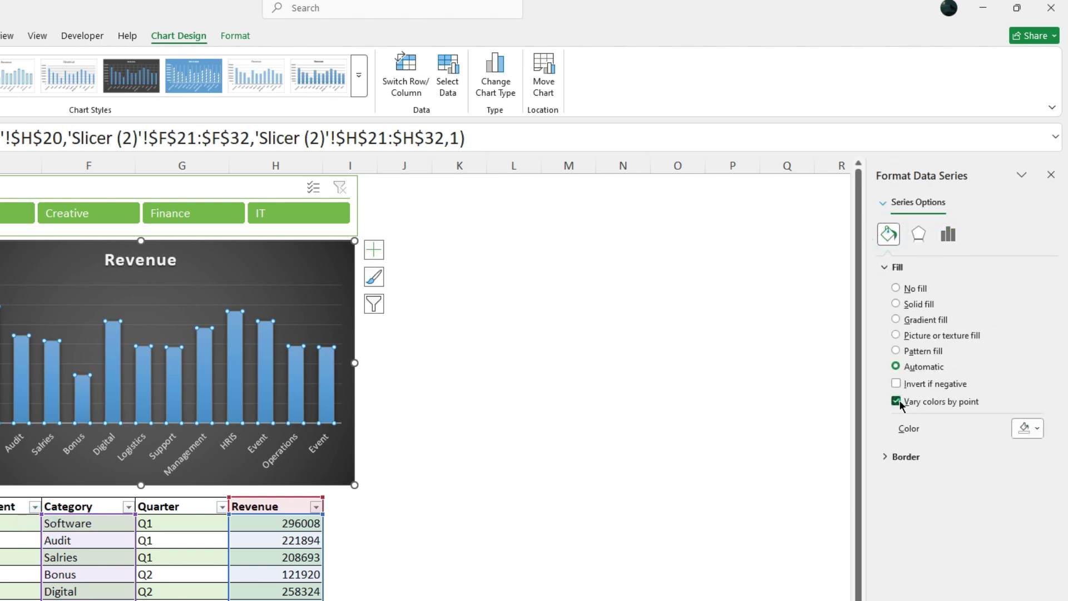
click(465, 365)
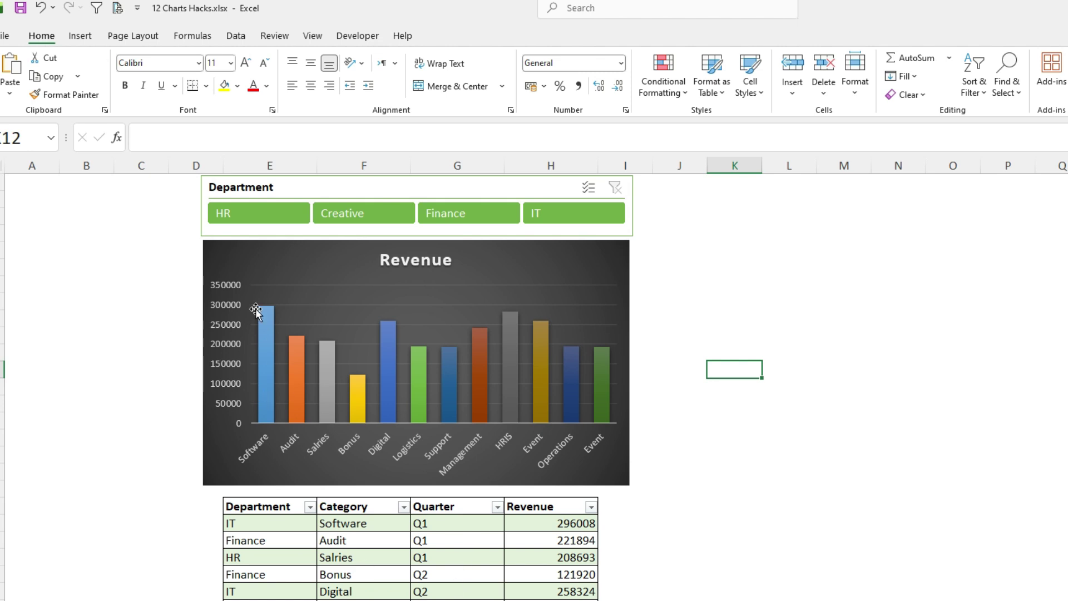
Filter the Department slicer to HR and add data labels to the Revenue columns
click(242, 215)
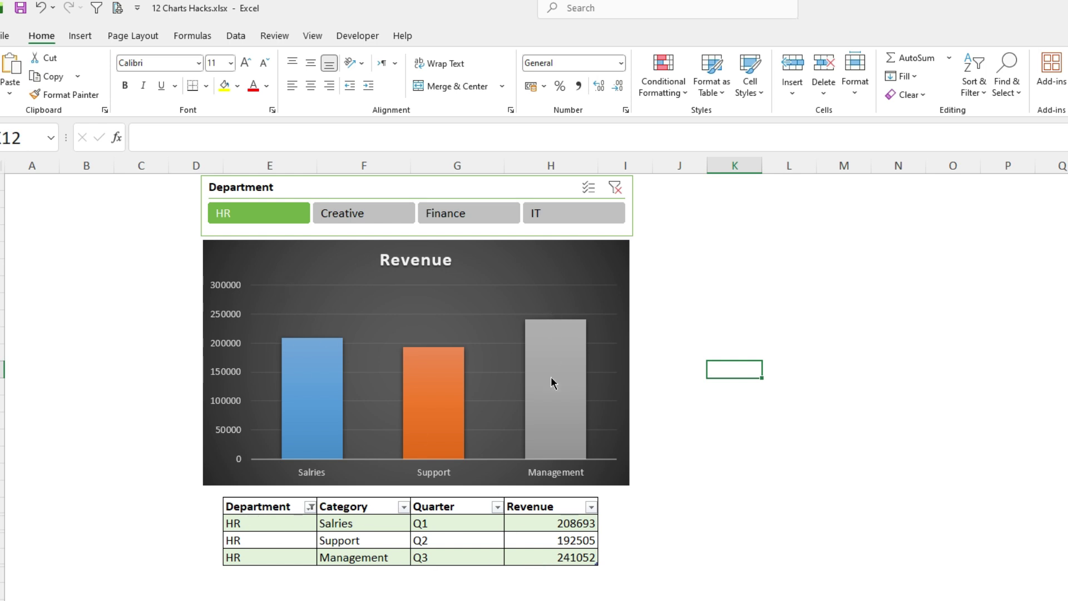
right_click(325, 379)
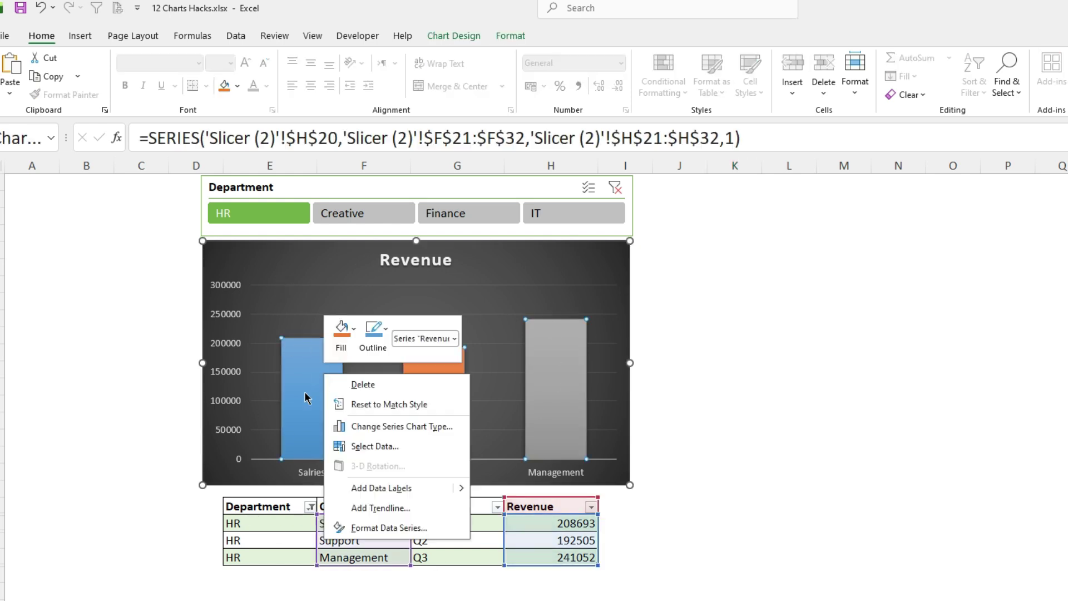
click(394, 488)
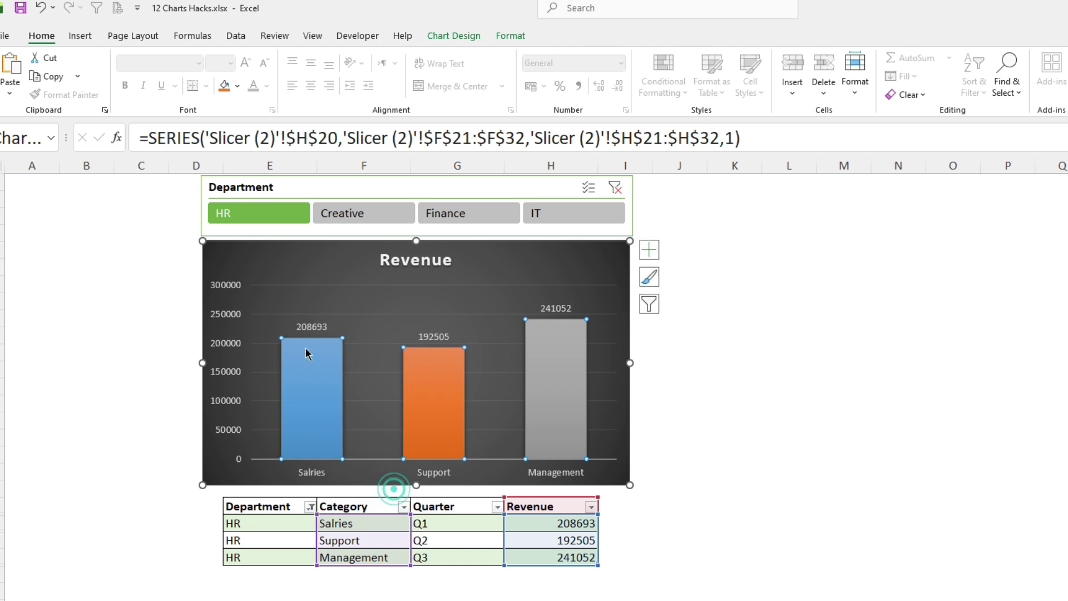
Test the slicer on the labelled chart by filtering to Creative, Finance and IT in turn
click(359, 211)
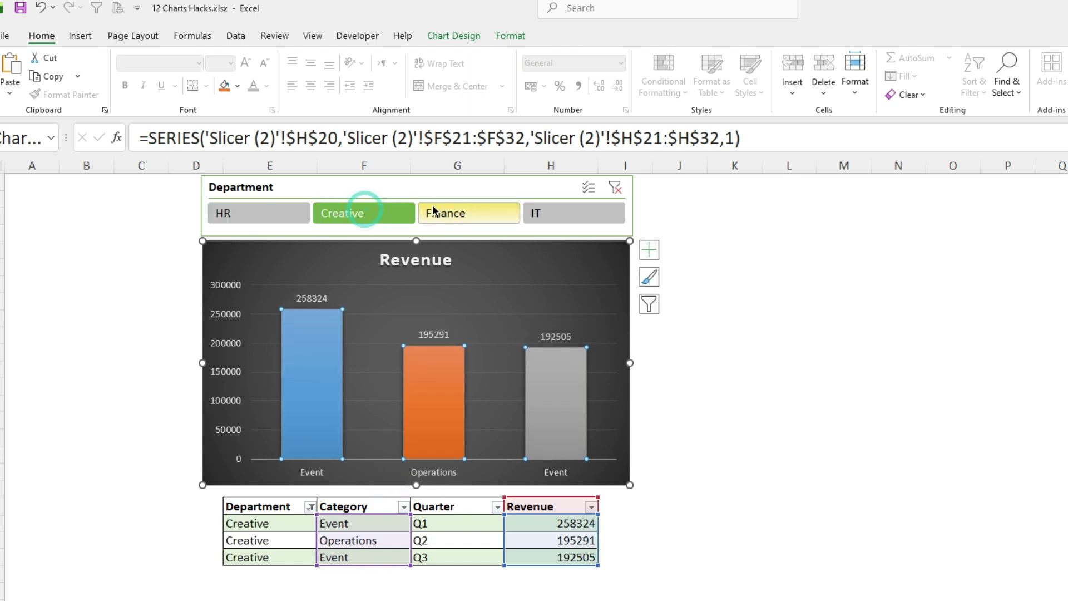
click(460, 211)
click(545, 213)
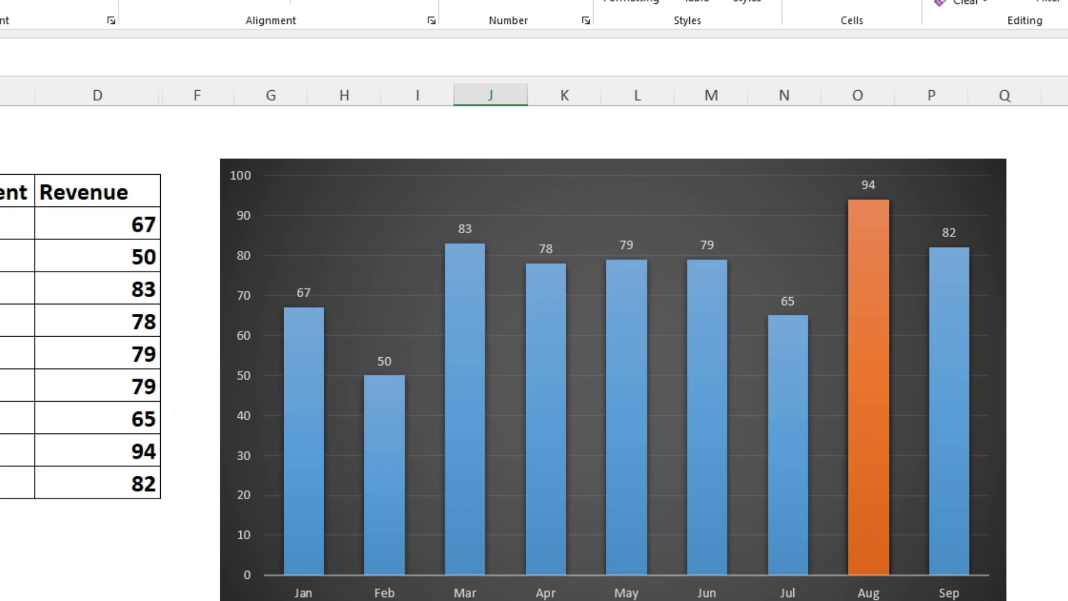
Recalculate the monthly revenue sheet twice to examine how the highlighted column follows the maximum
key(F9)
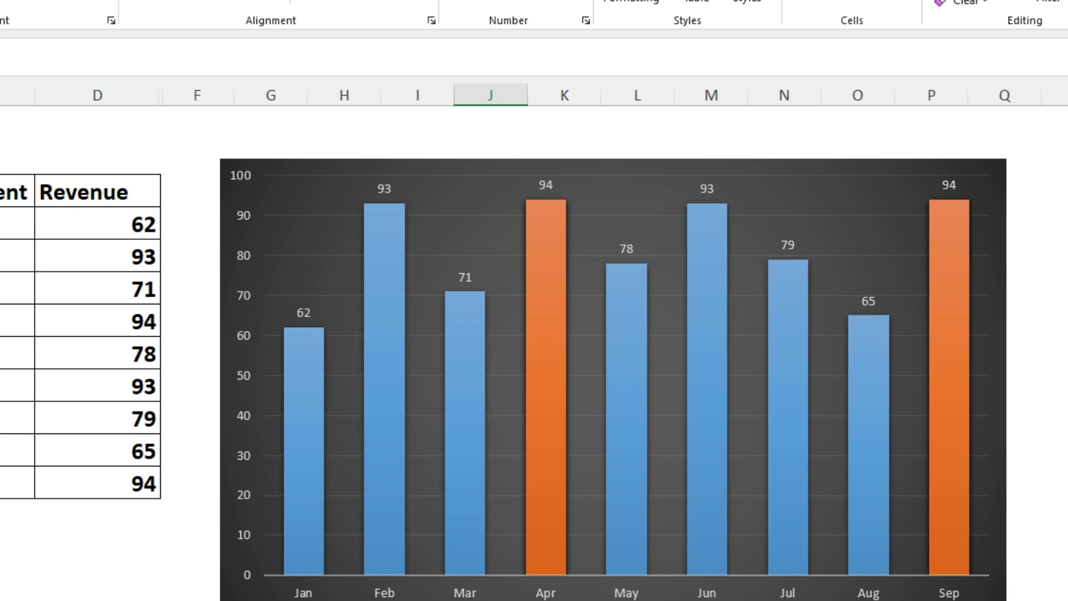
key(F9)
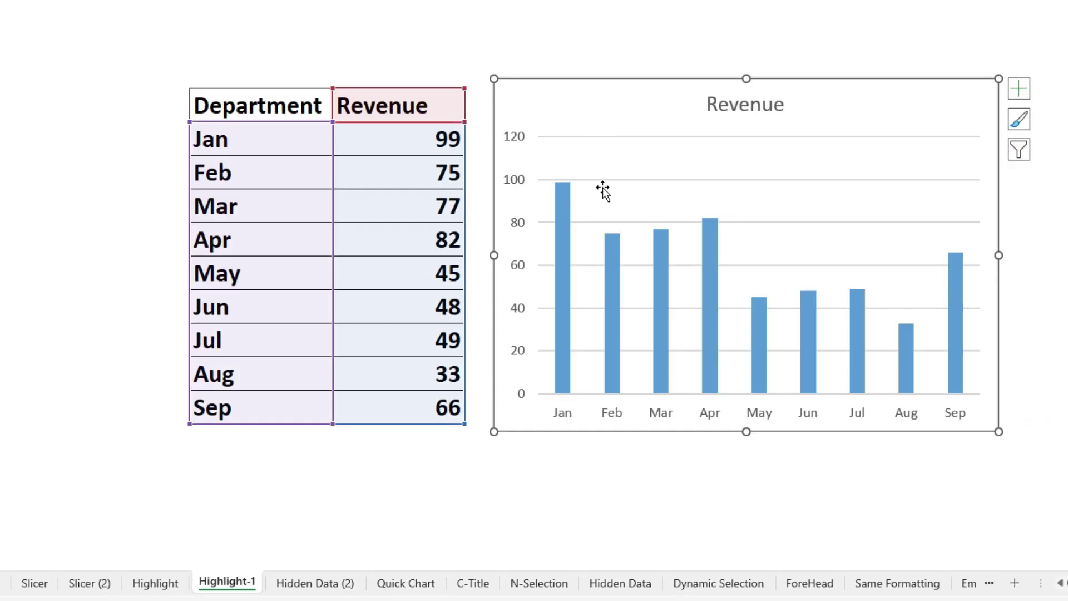
Remove the horizontal gridlines from the monthly Revenue chart on the Highlight-1 sheet
click(606, 181)
key(Delete)
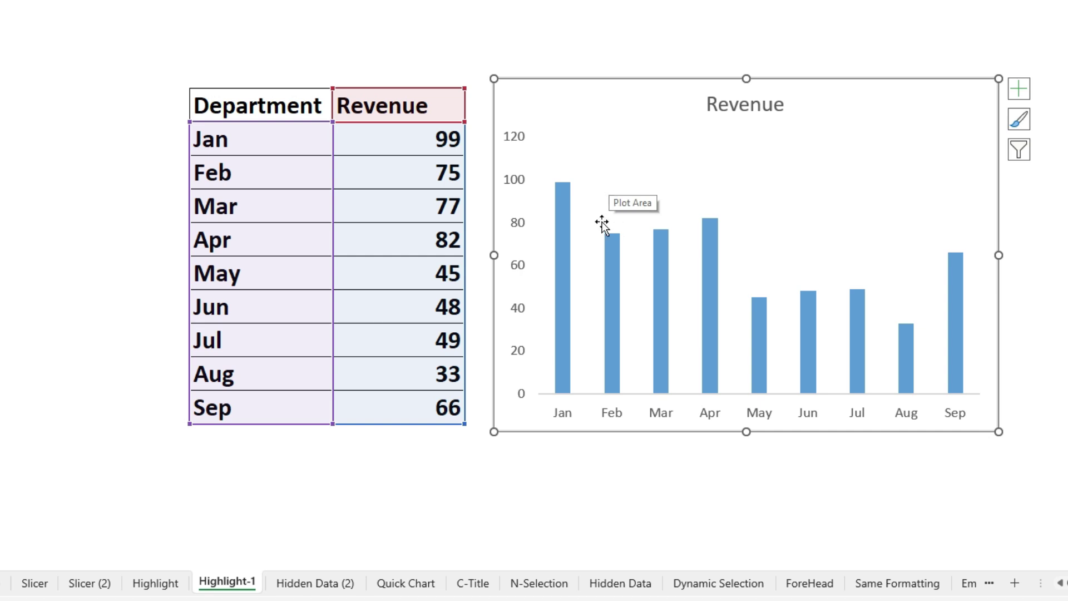
click(564, 218)
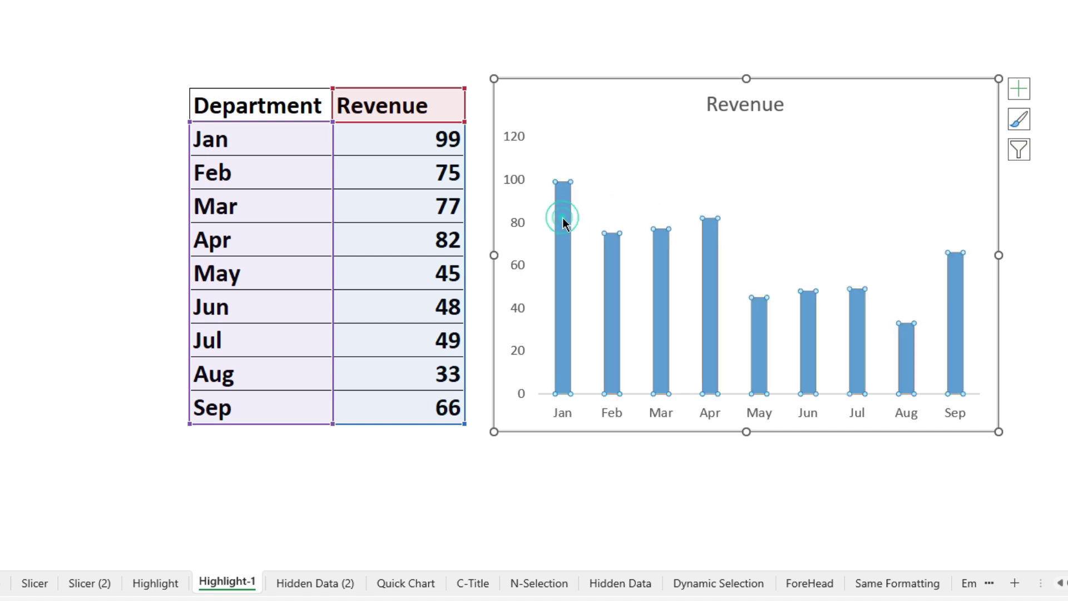
right_click(560, 326)
click(595, 277)
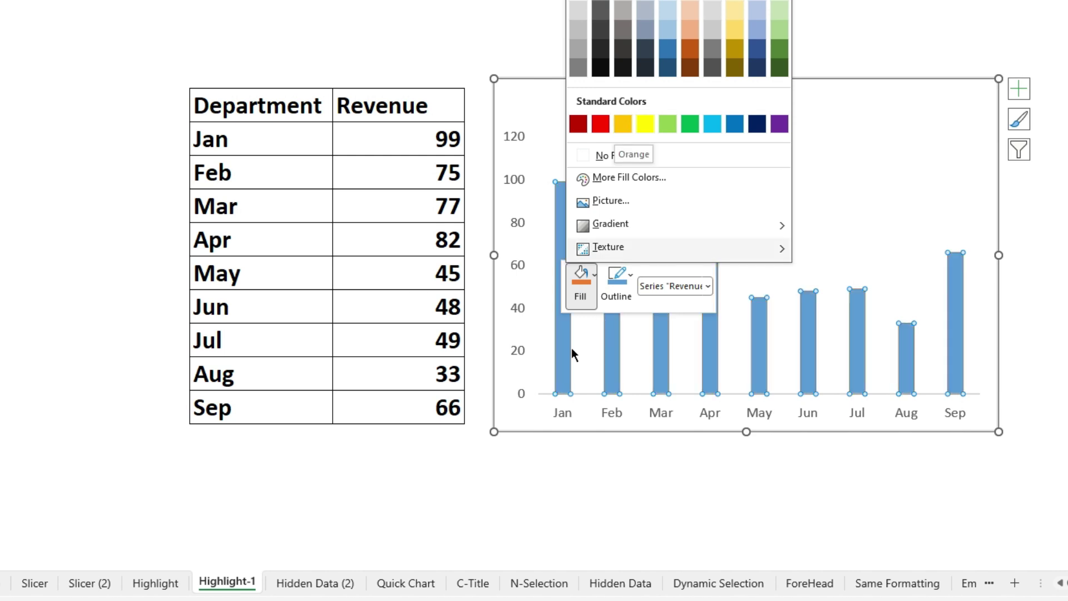
click(562, 384)
click(595, 451)
Select only the Jan column in the Revenue chart and give it an orange theme fill
click(562, 355)
click(562, 356)
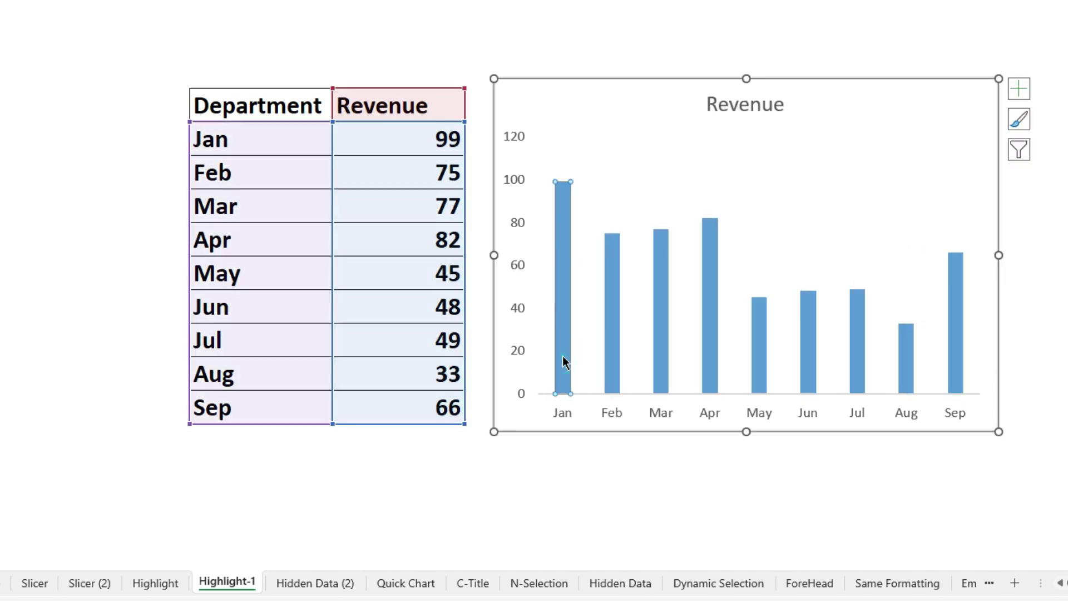
right_click(565, 314)
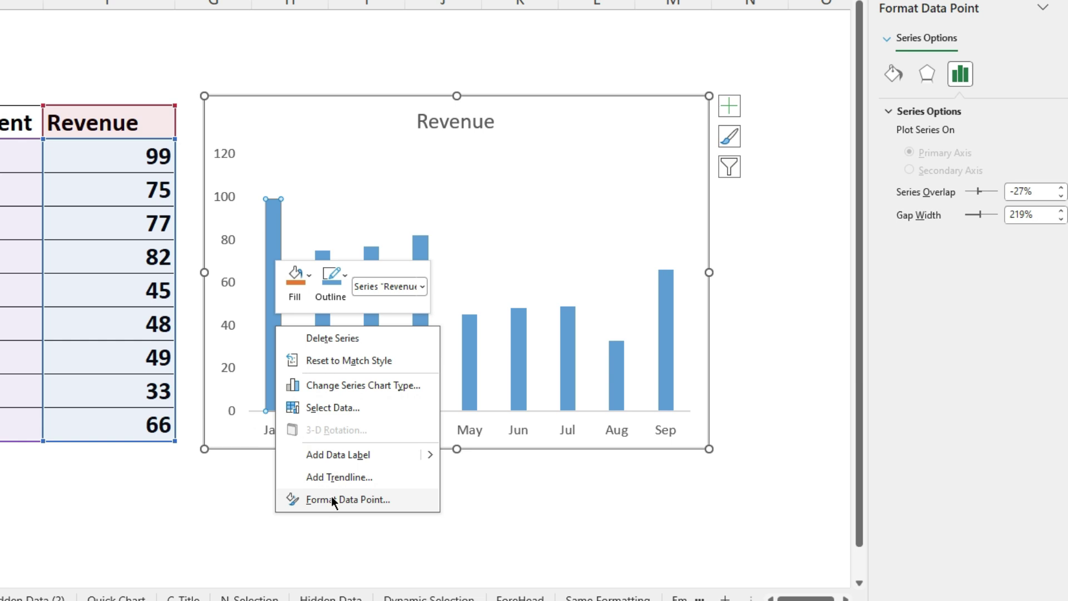
click(331, 499)
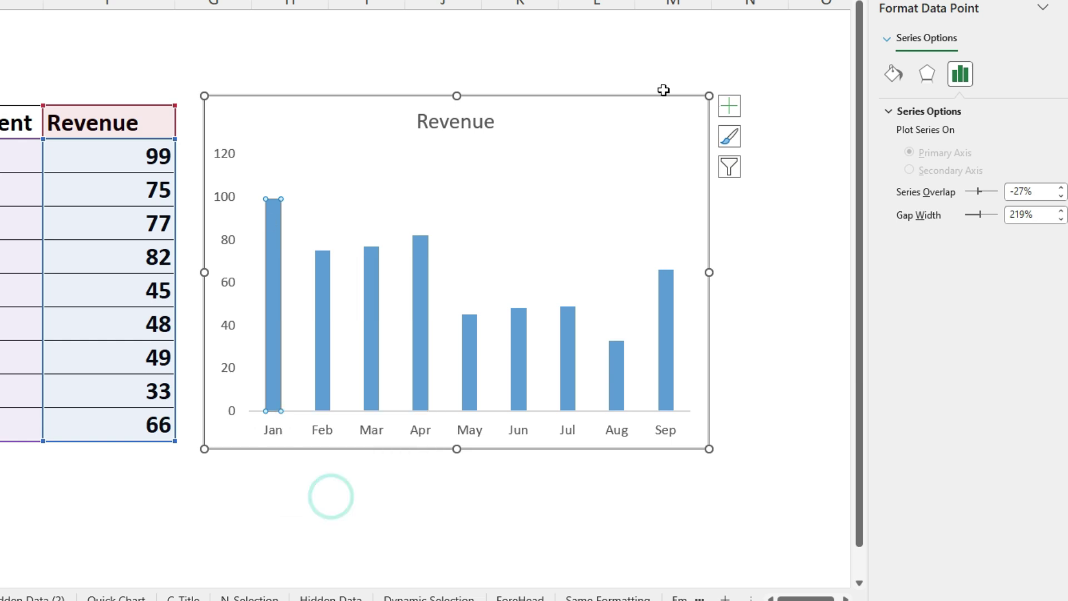
click(894, 73)
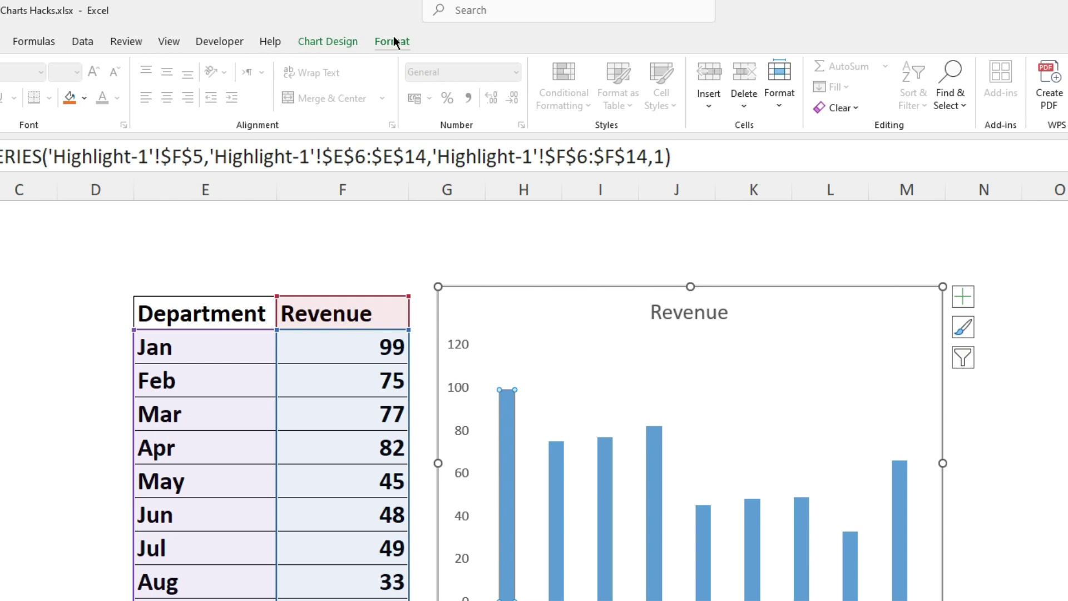
click(393, 41)
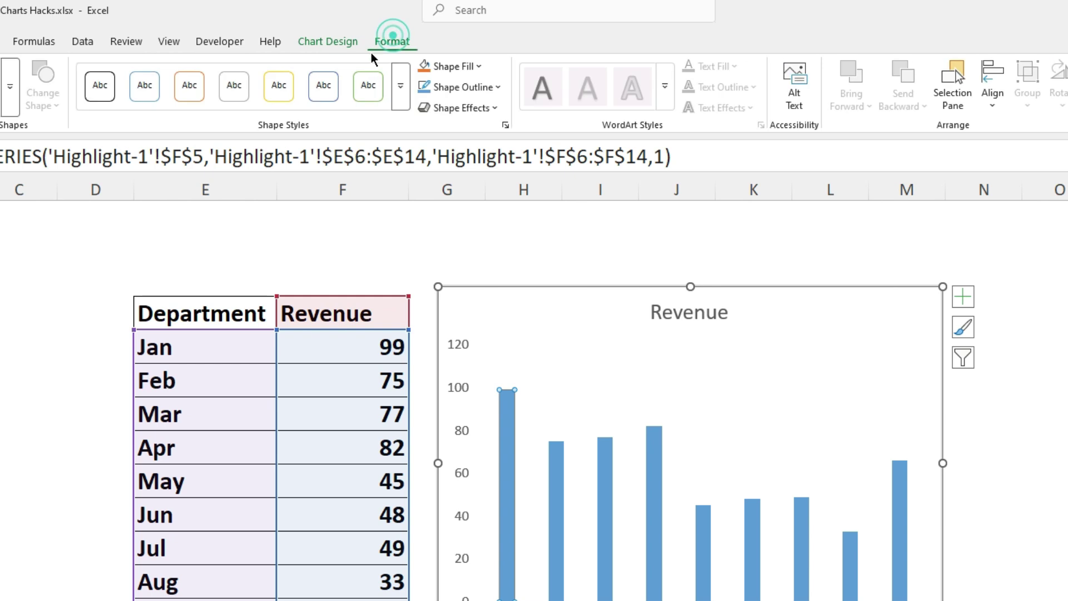
click(482, 66)
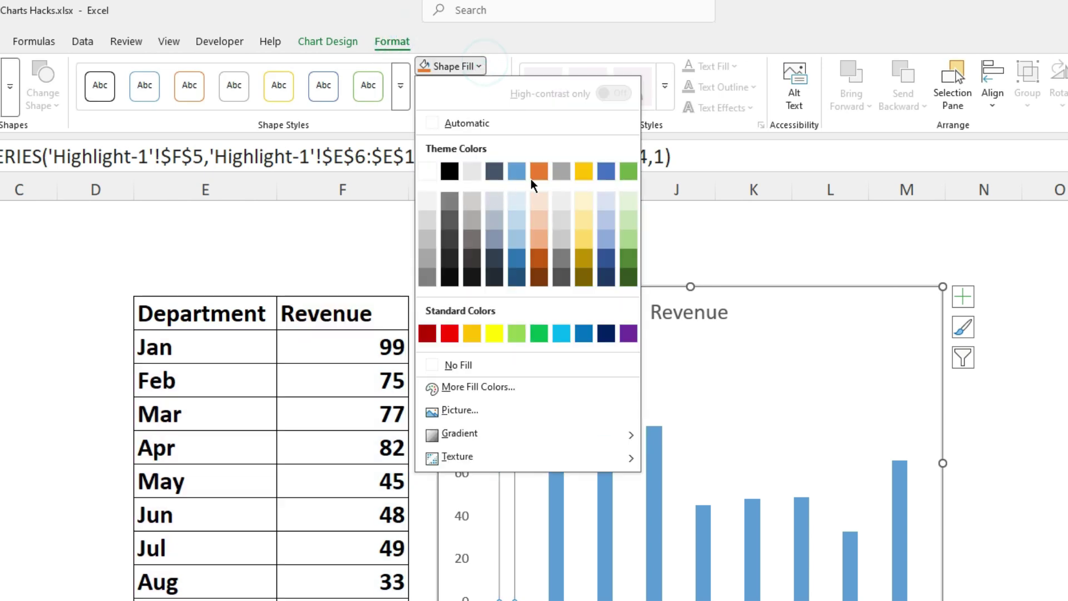
click(539, 171)
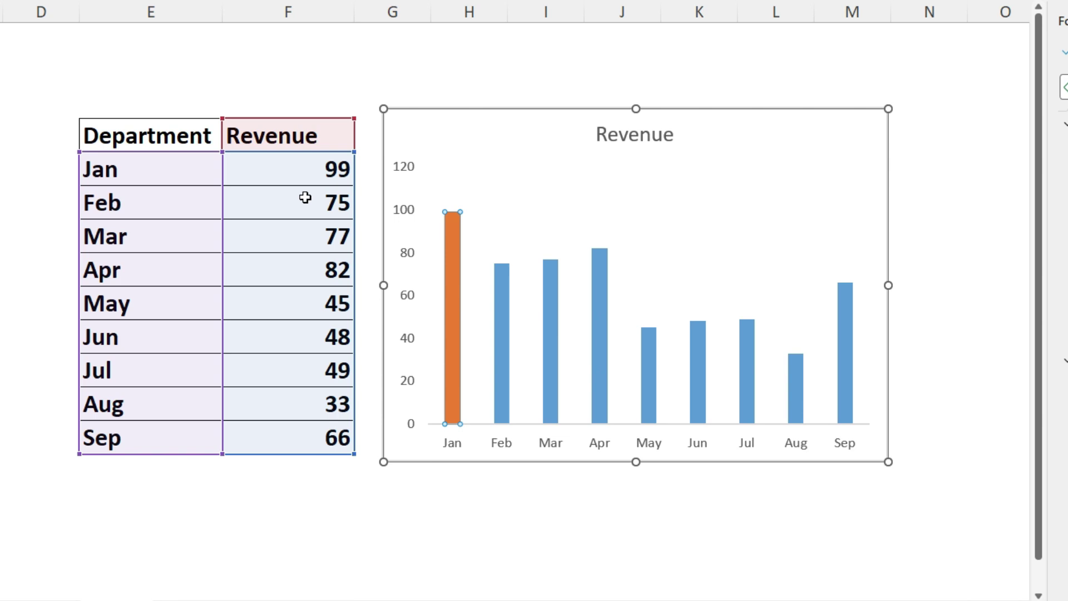
Set the Jan revenue in the monthly table to 75
click(305, 198)
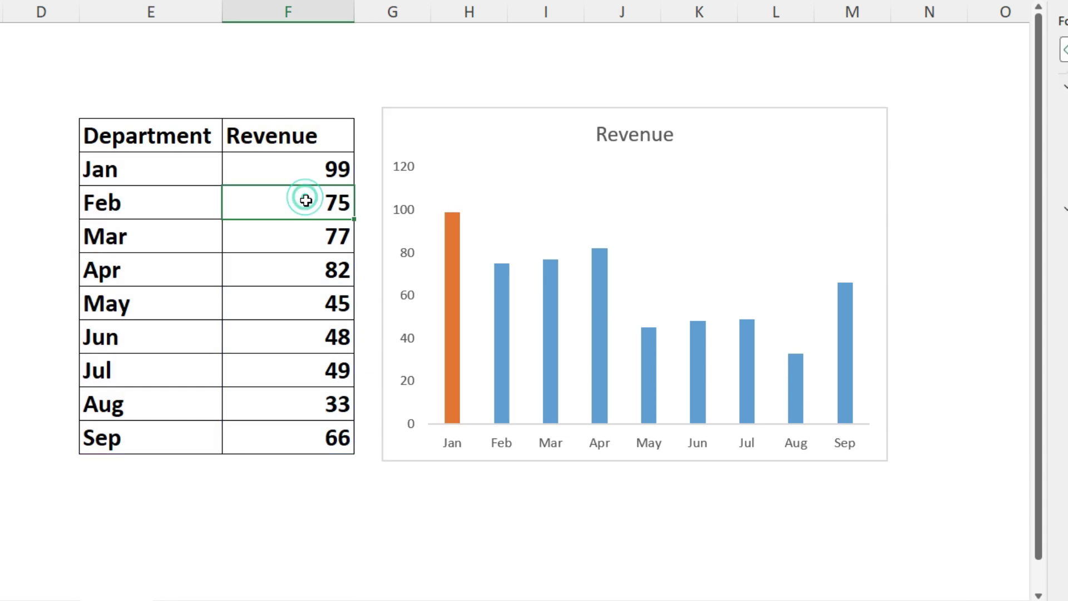
click(306, 173)
double_click(316, 174)
key(BackSpace)
key(BackSpace)
text(75)
key(Return)
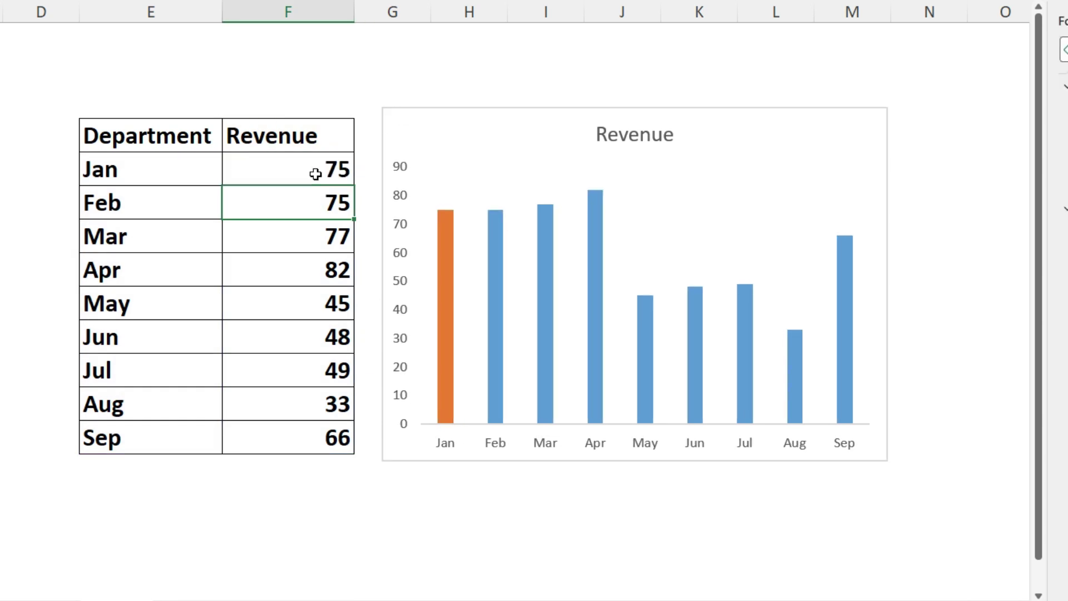
Set the Apr revenue in the monthly table to 95
key(Down)
key(Down)
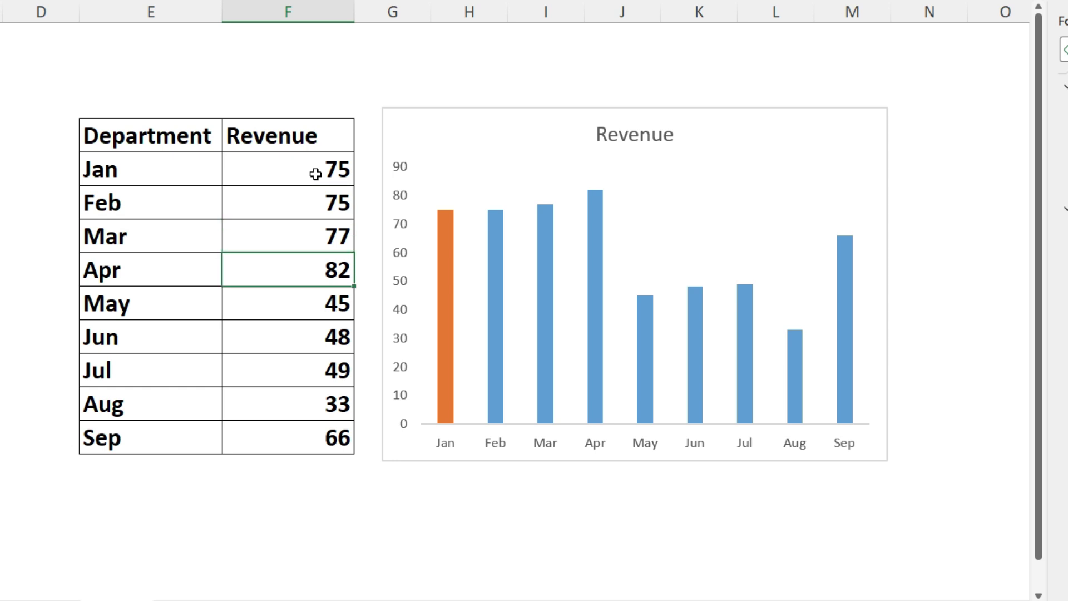
text(95)
key(Return)
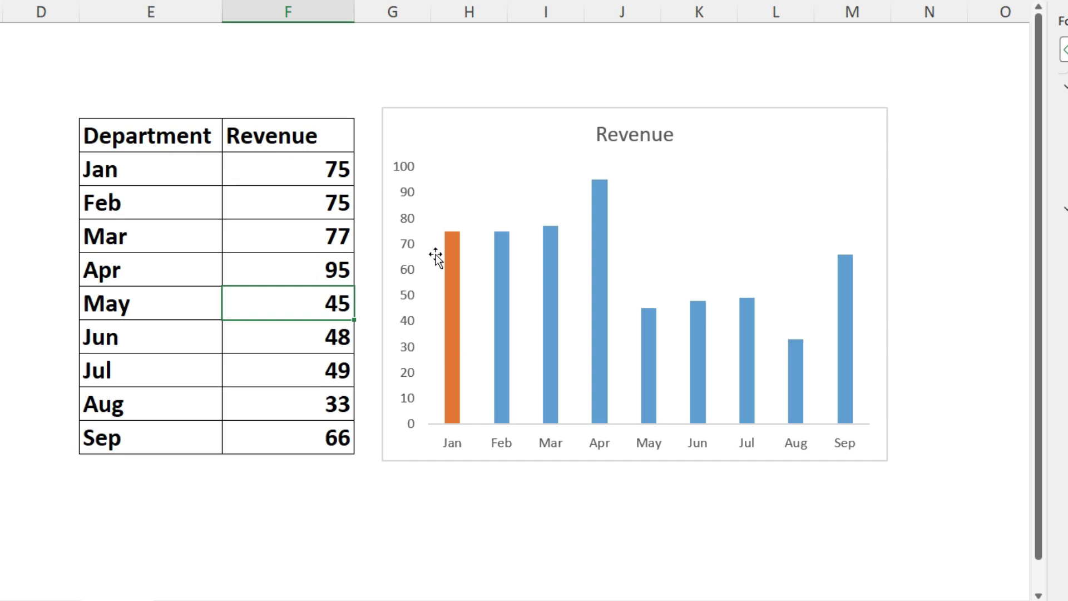
Delete the manually coloured Revenue chart from the Highlight-1 sheet
mouse_move(591, 361)
click(550, 117)
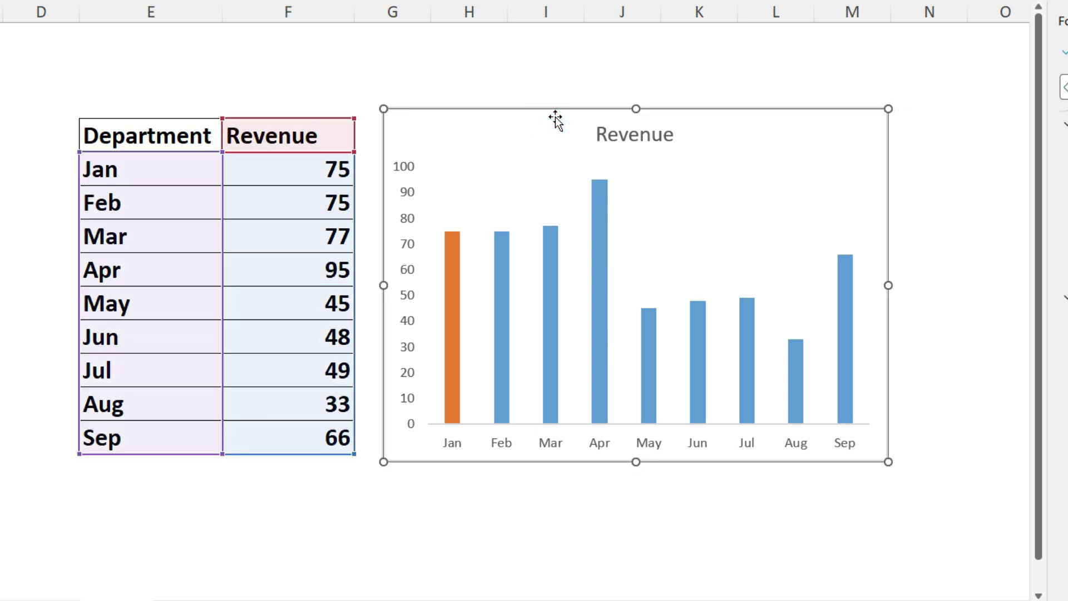
key(Delete)
Copy the Revenue header into the adjacent cell in column G and rename the copy "max"
click(291, 137)
key(ctrl+c)
key(Right)
key(Return)
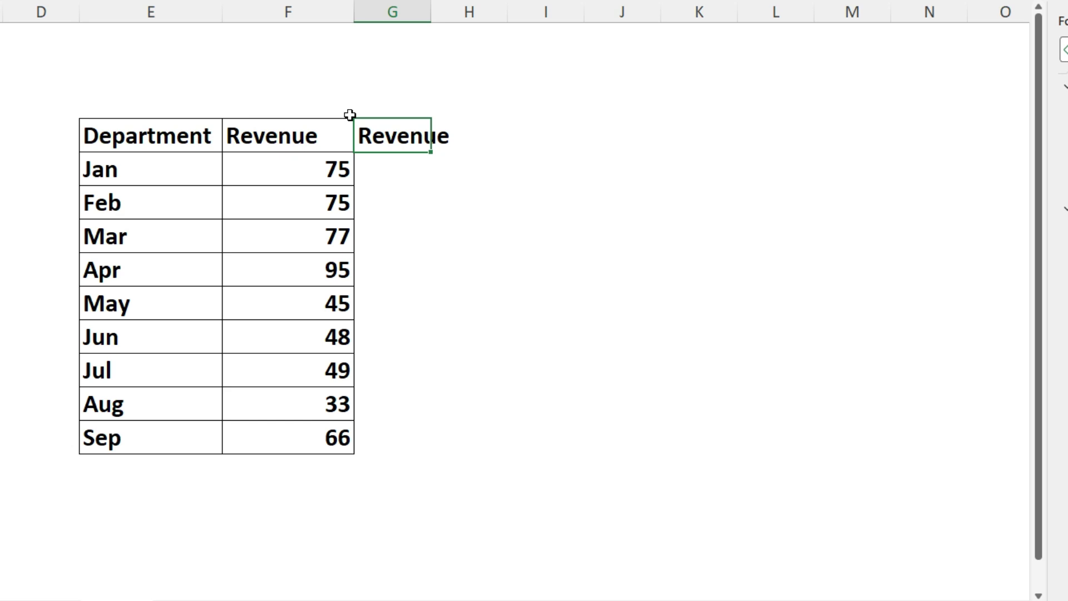
text(max)
key(Return)
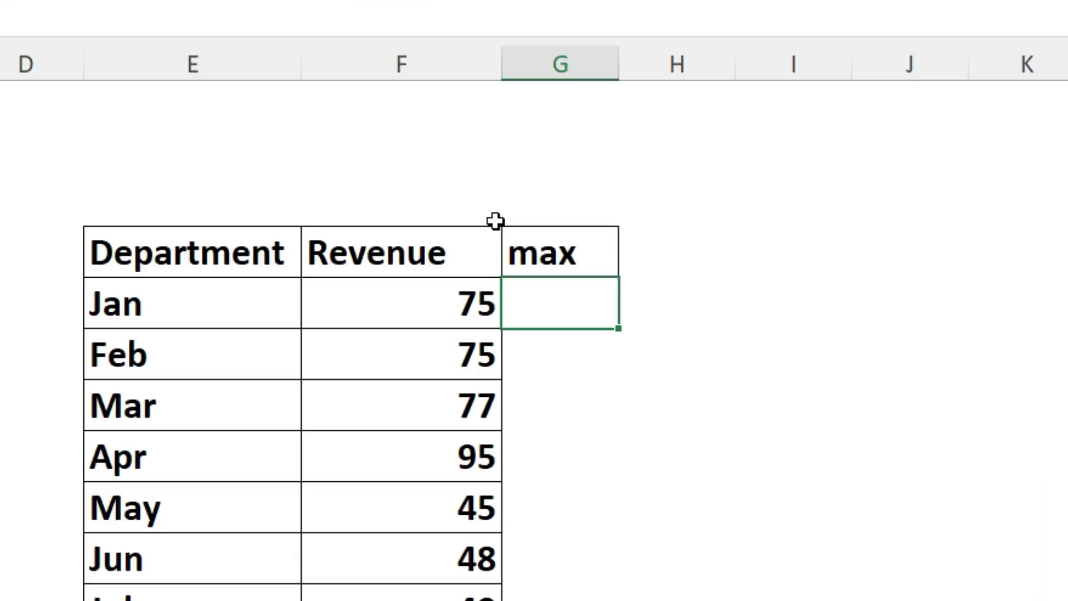
Widen column G and enter =IF(F6=MAX($F$6:$F$14),F6,0) in the Jan cell of the max column
drag(618, 69, 685, 78)
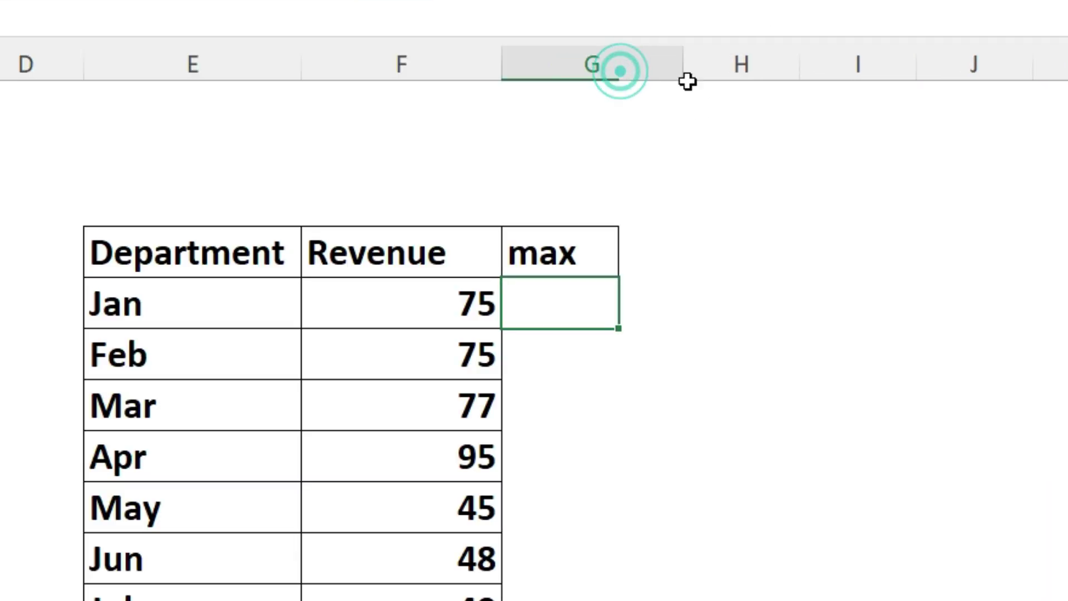
text(=if()
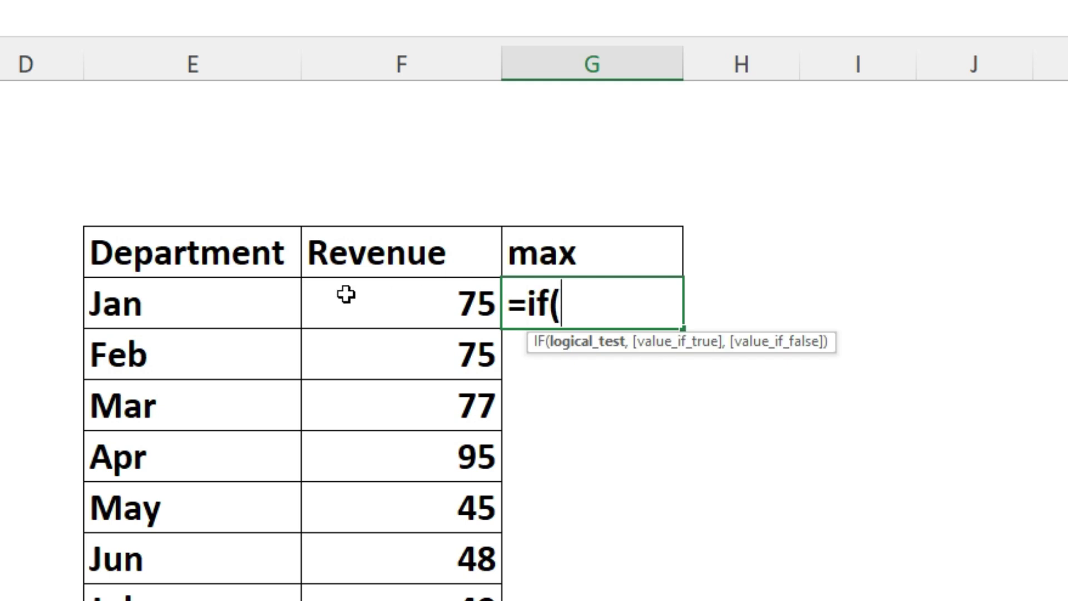
click(373, 306)
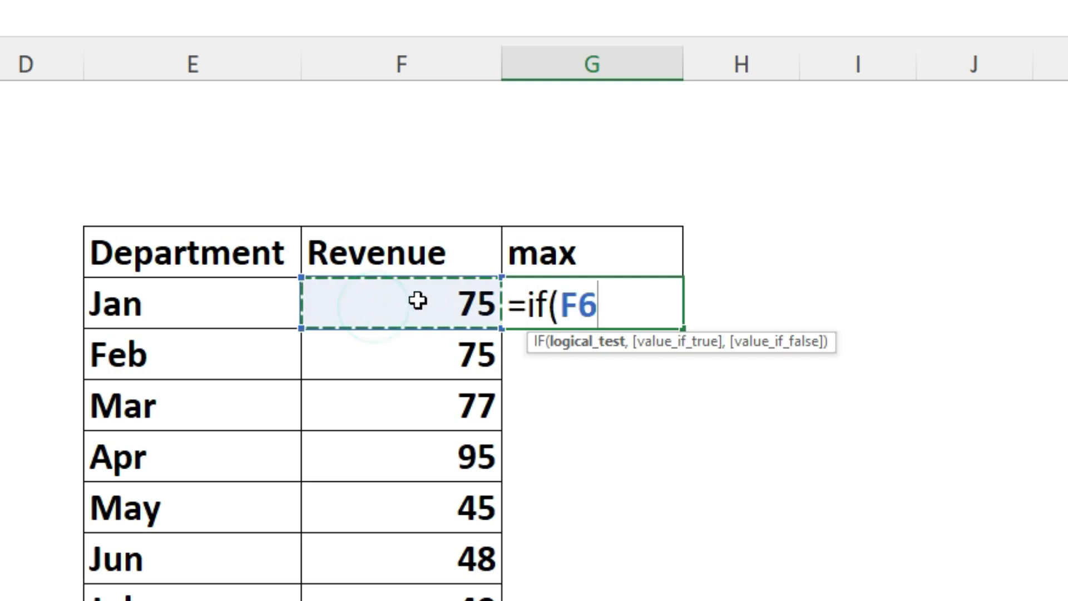
text(=)
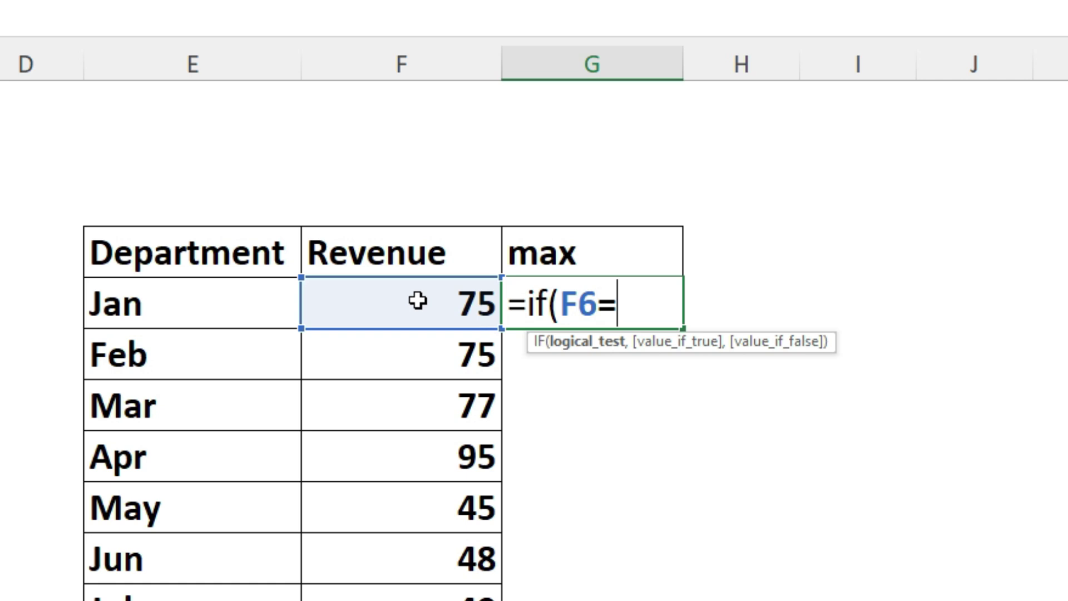
text(max)
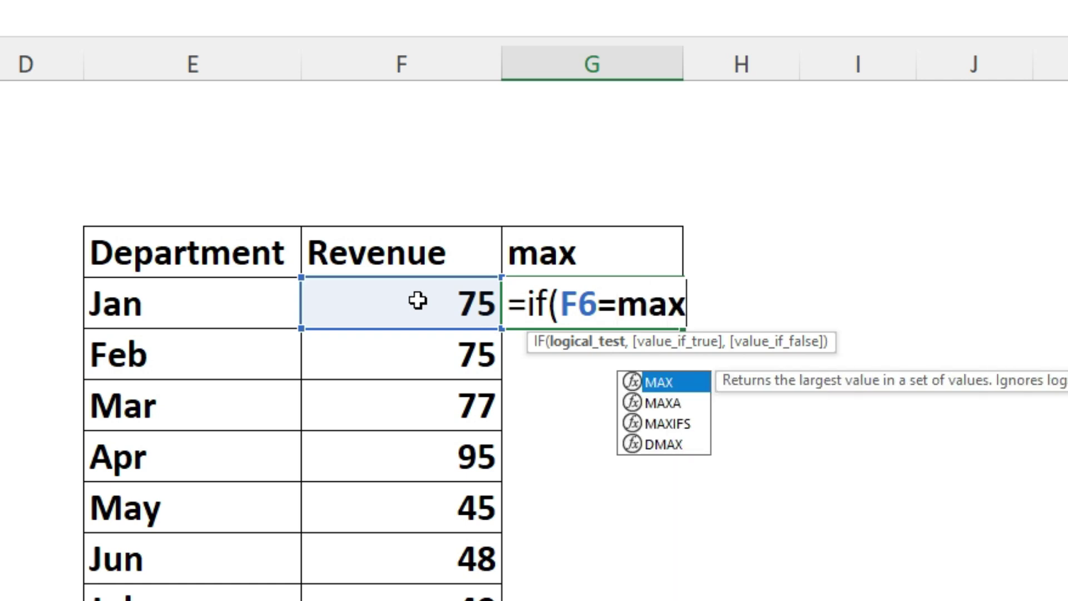
text(()
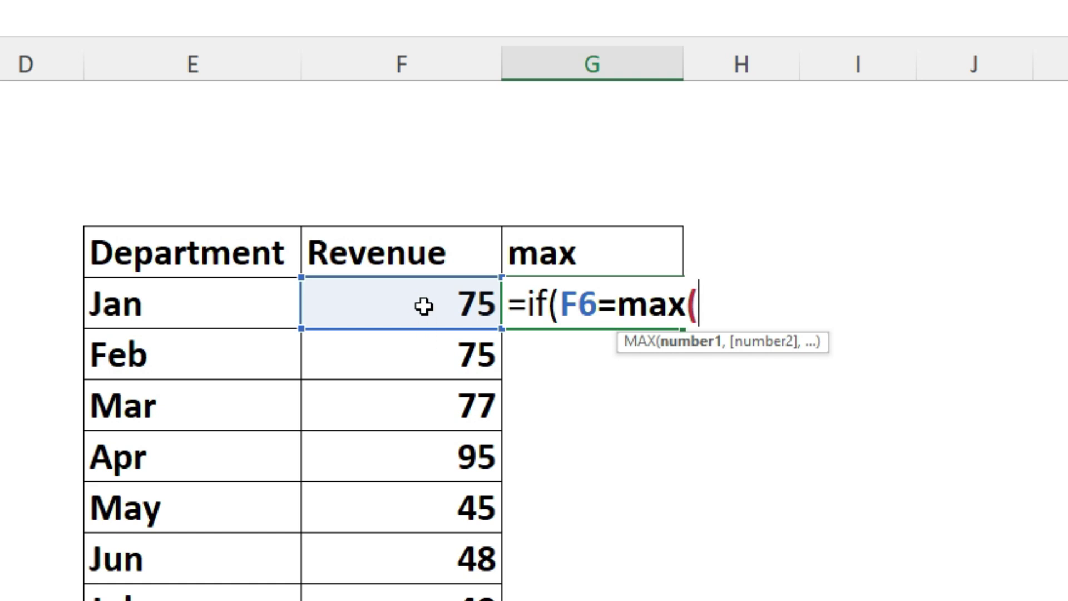
click(424, 306)
key(shift+Down)
key(shift+Down)
key(shift+Down)
key(shift+Down)
key(shift+Down)
key(shift+Down)
key(shift+Down)
key(shift+Down)
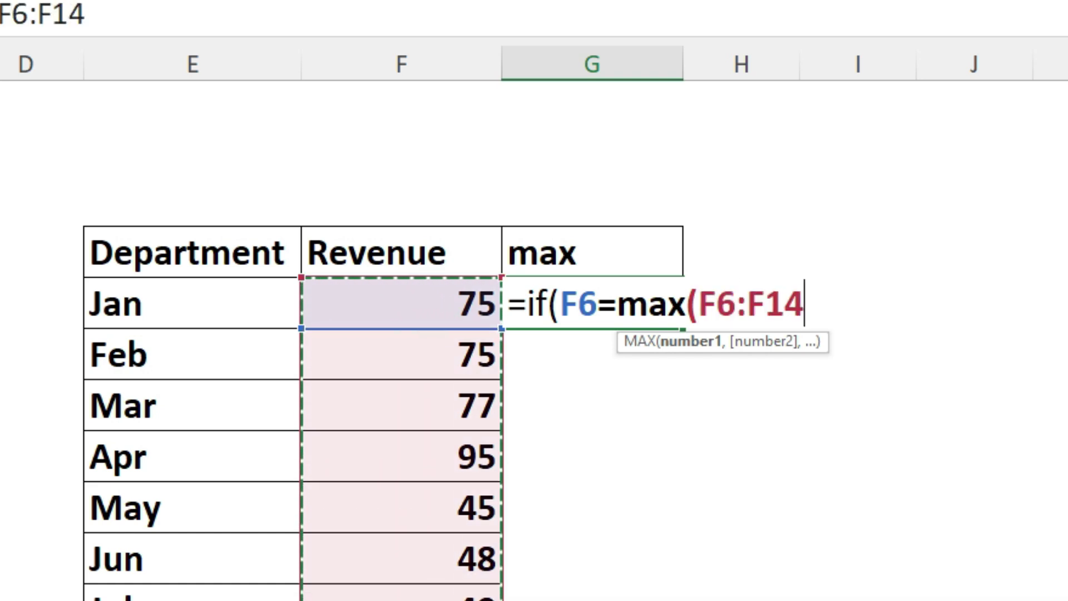
key(F4)
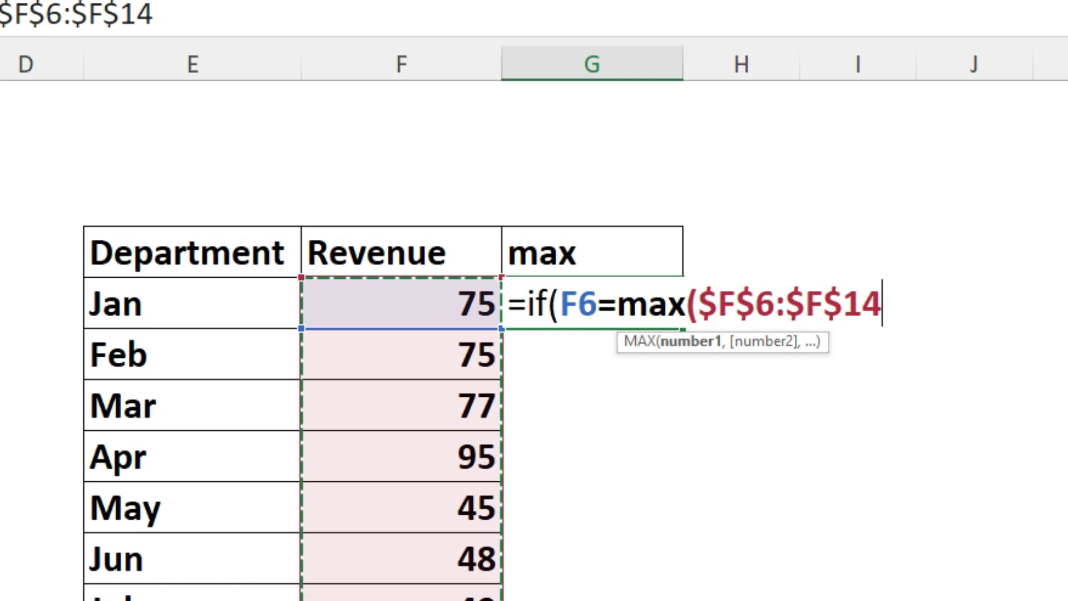
text())
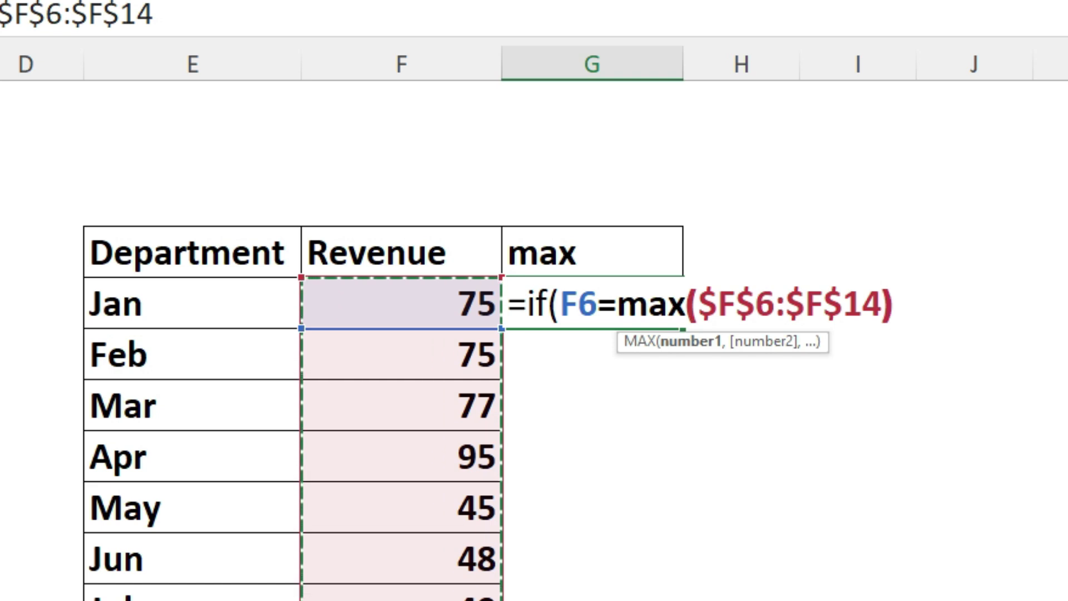
text(,)
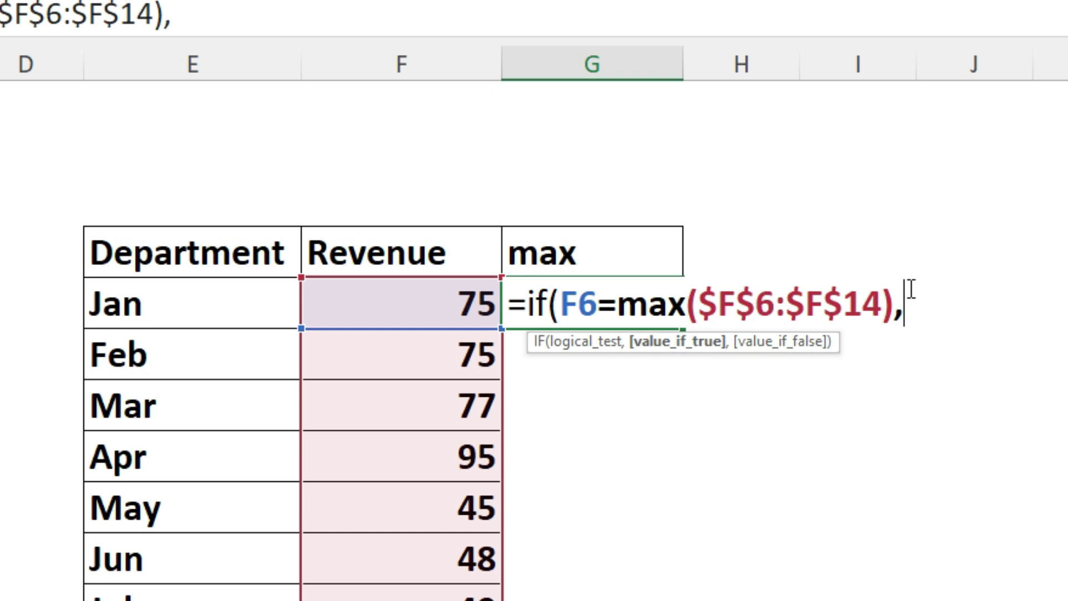
click(421, 306)
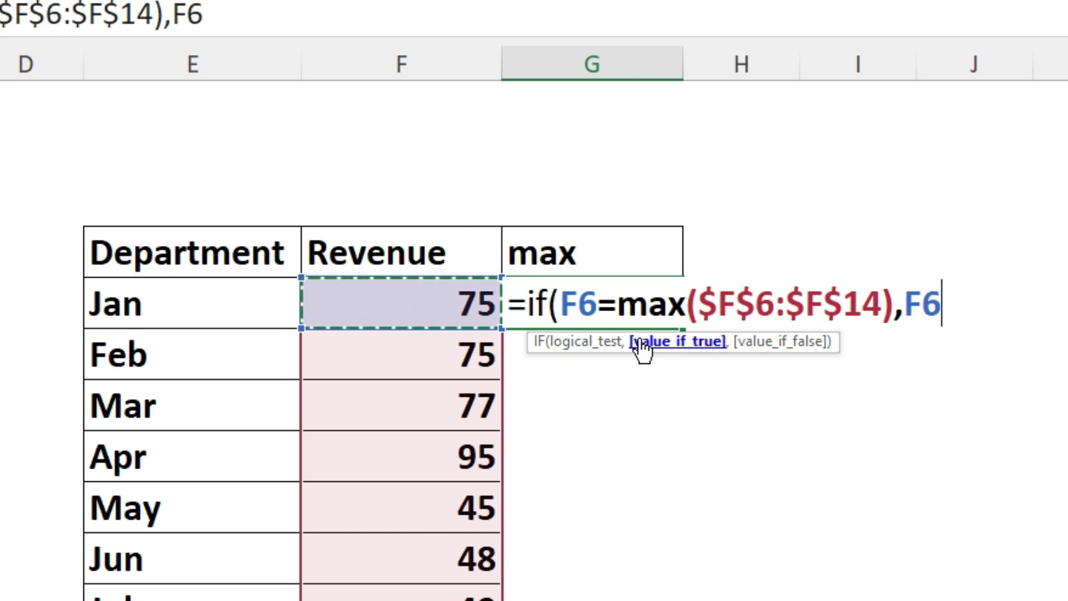
text(,)
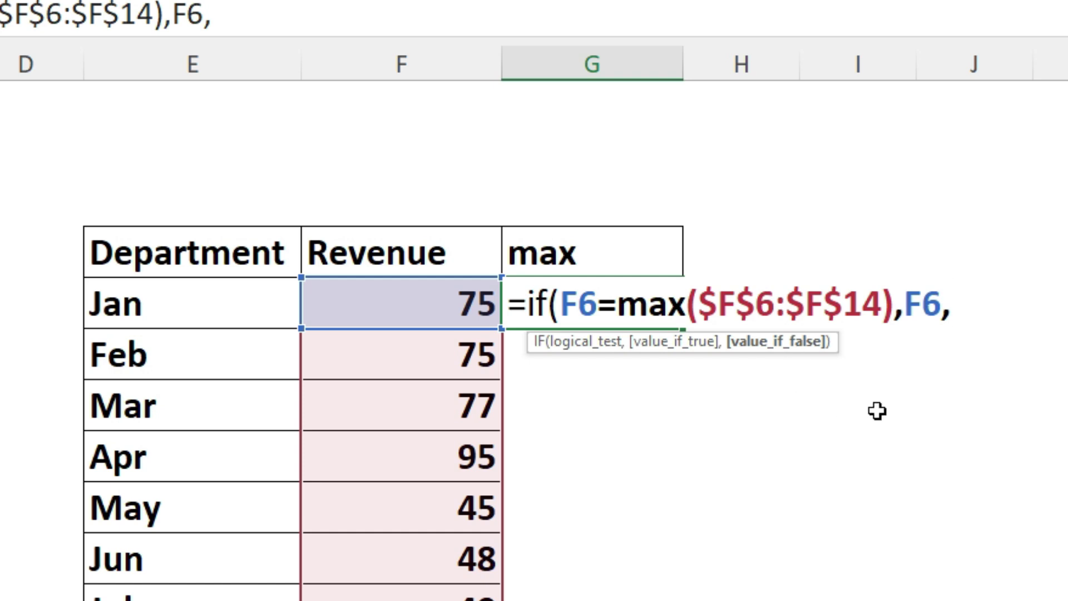
text(0)
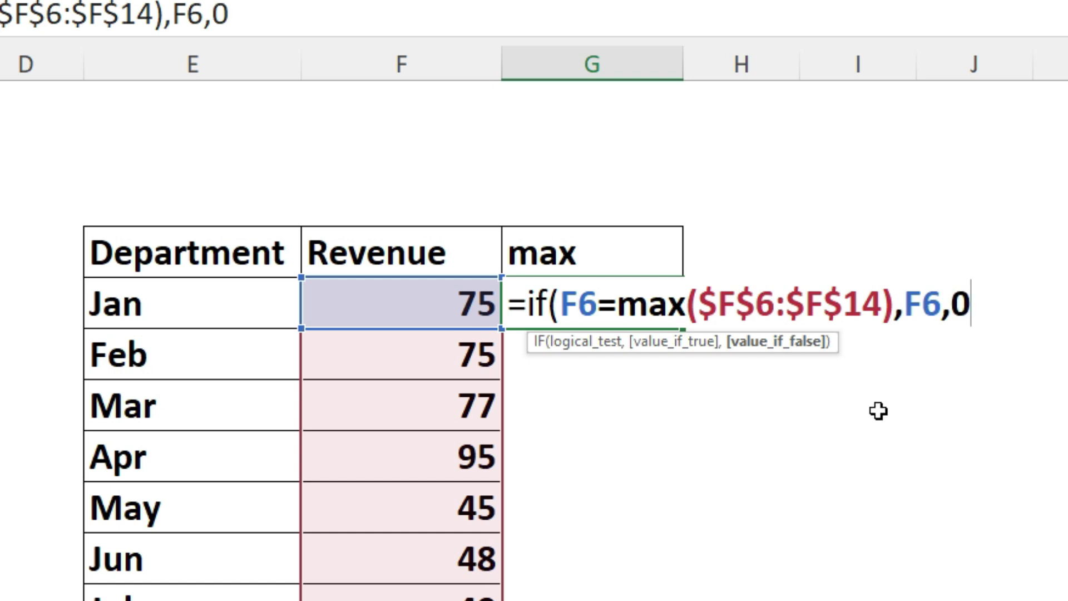
text())
key(Return)
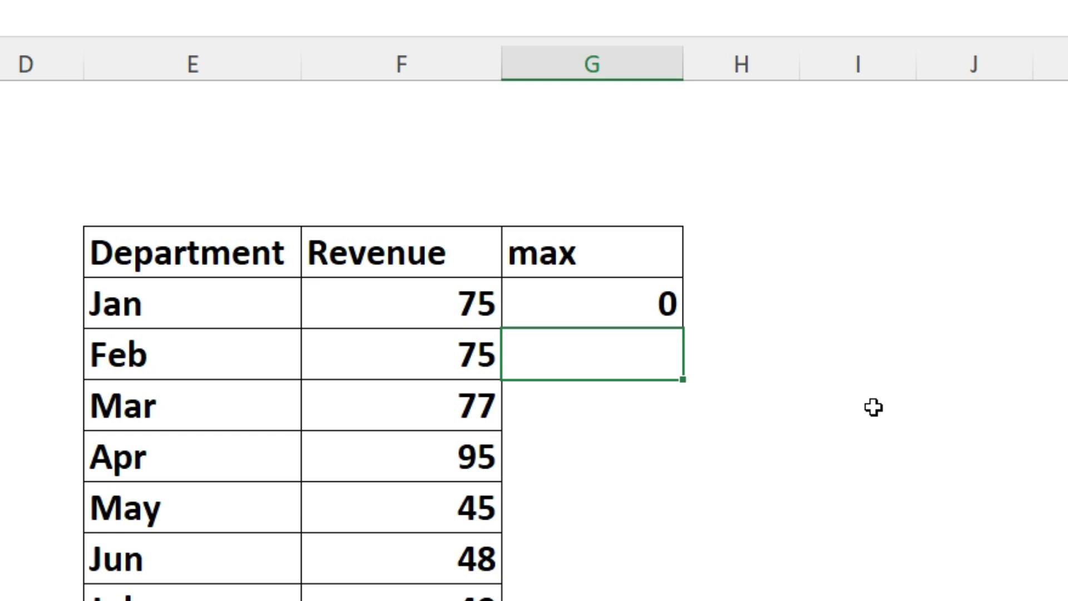
Fill the Jan max formula down the helper column to the Sep row
click(642, 304)
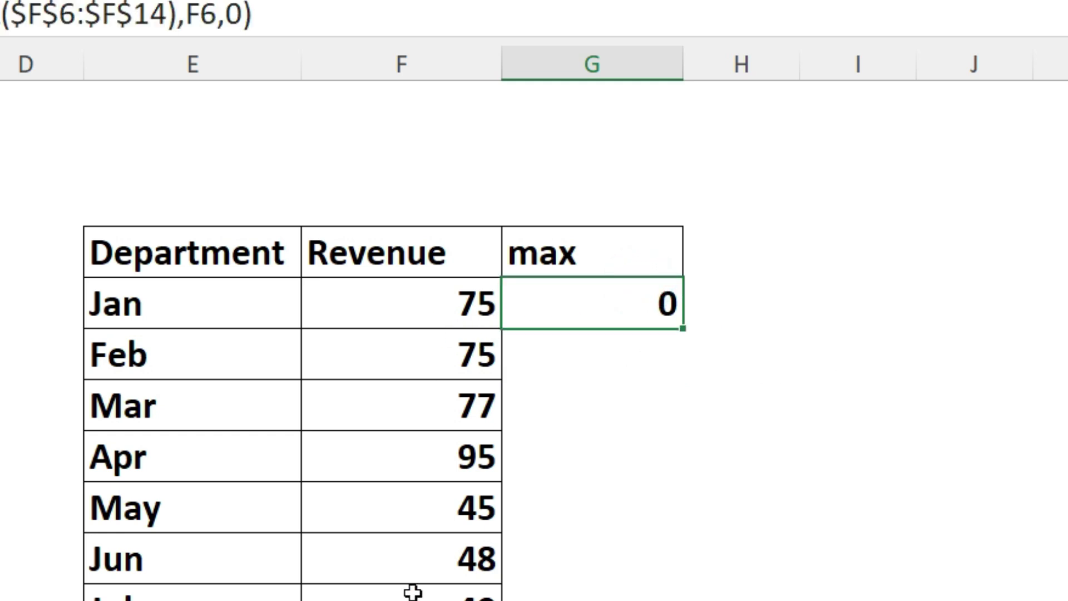
drag(683, 334, 673, 599)
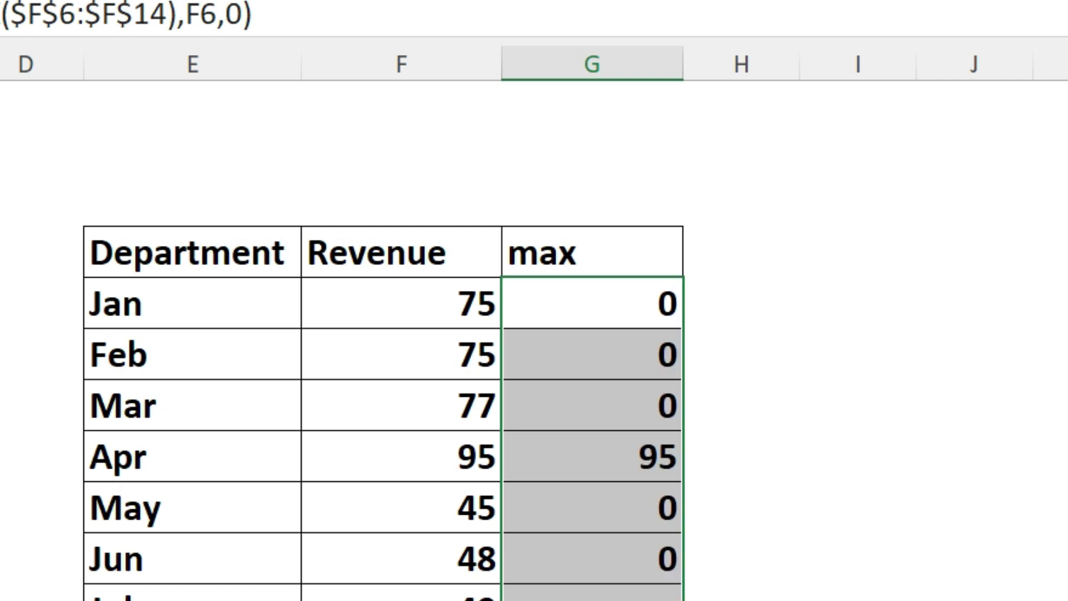
click(593, 461)
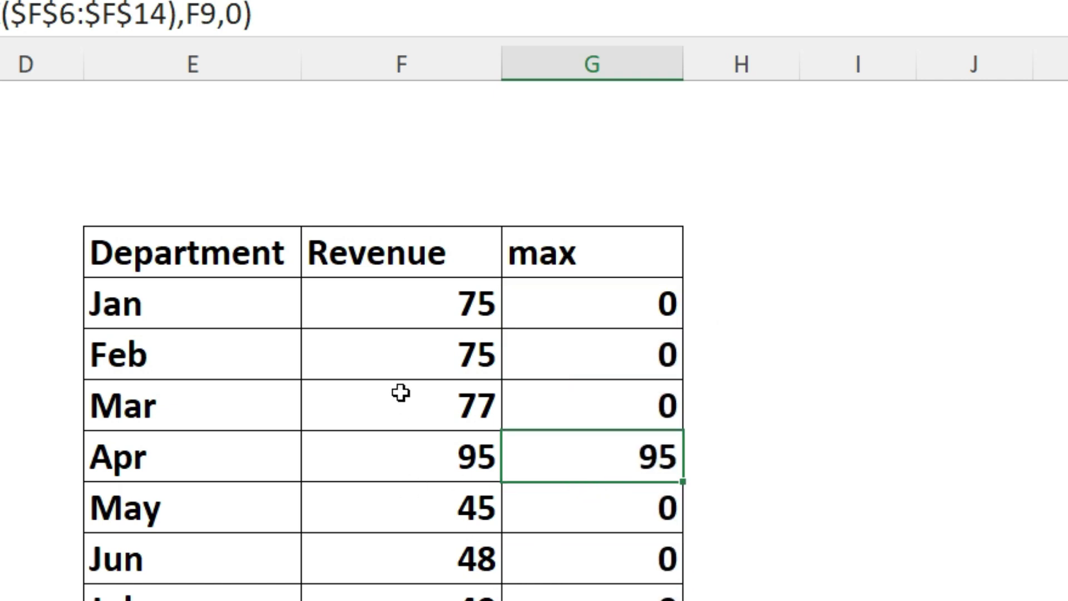
Insert a clustered column chart from the whole Department, Revenue and max table and move it away from the Revenue column
scroll(534, 341, right, 1)
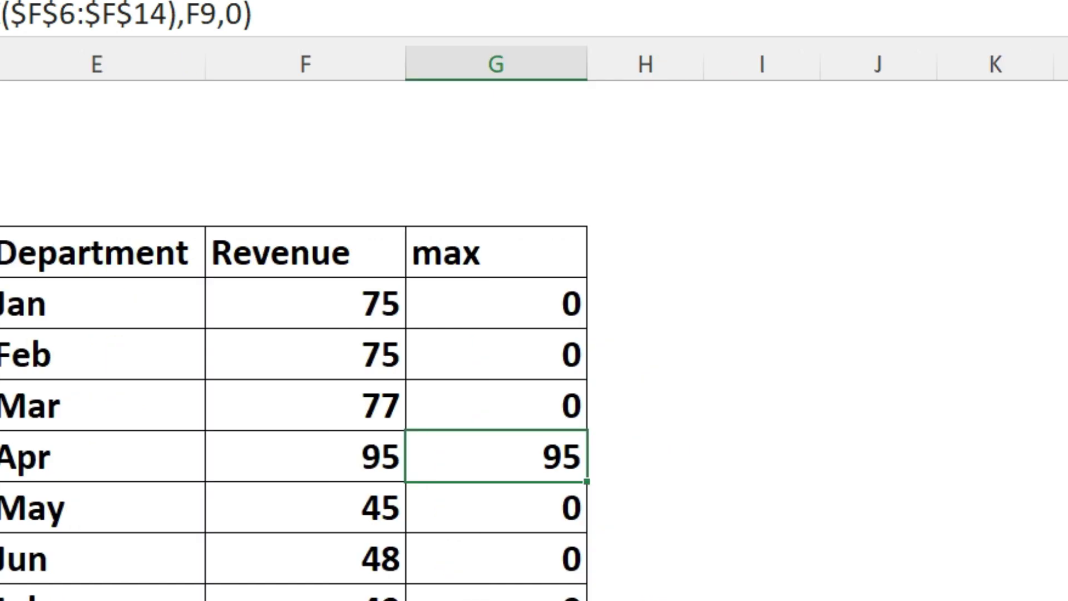
click(78, 259)
key(ctrl+a)
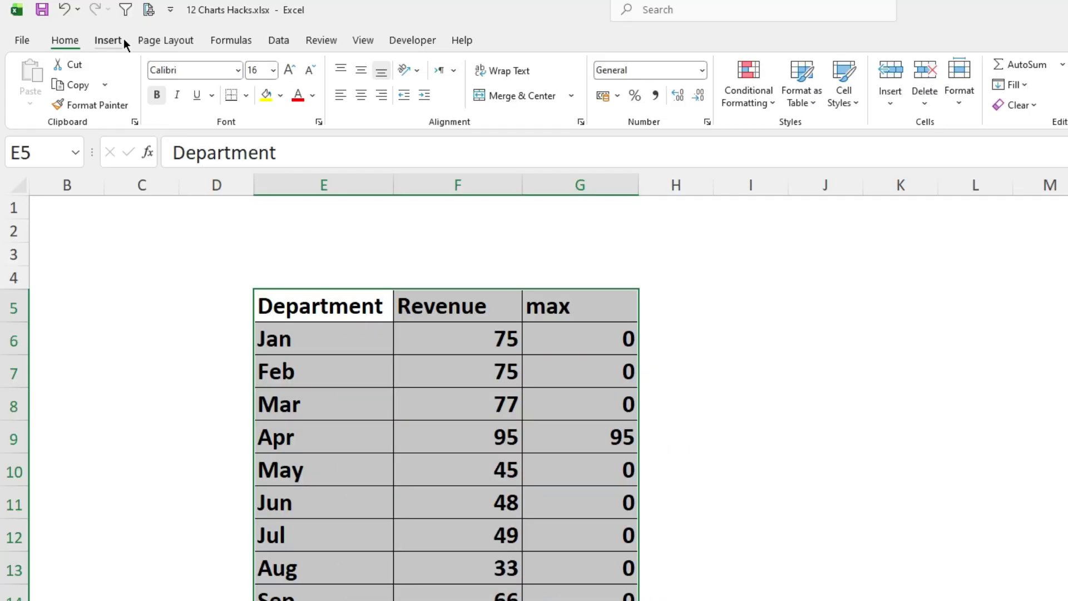
click(114, 40)
click(508, 65)
click(511, 109)
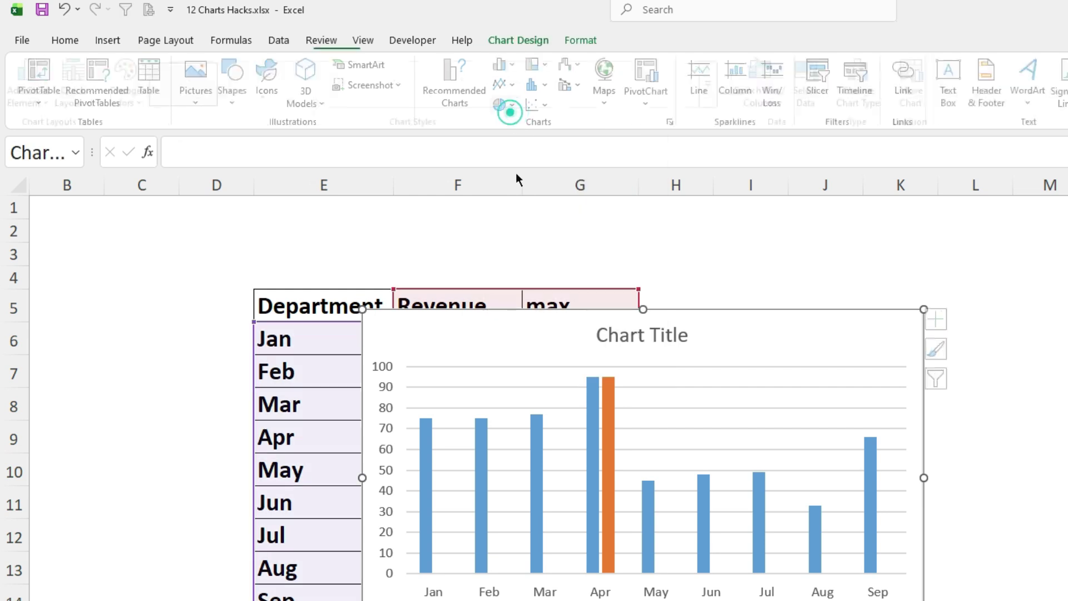
drag(701, 316, 874, 252)
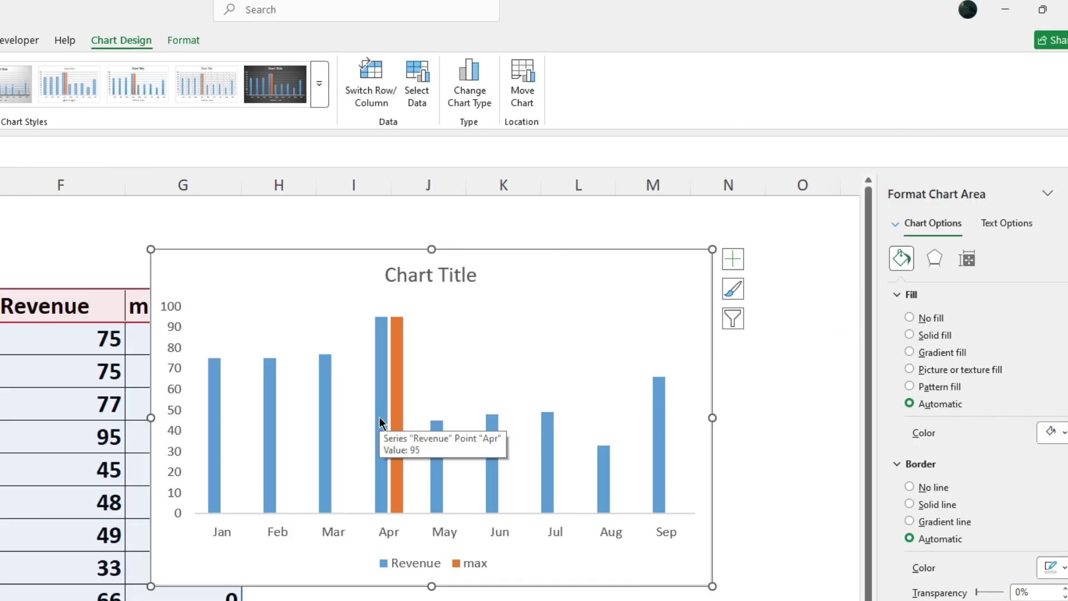
Add data labels to both the Revenue and the max series in the chart
click(778, 421)
right_click(380, 421)
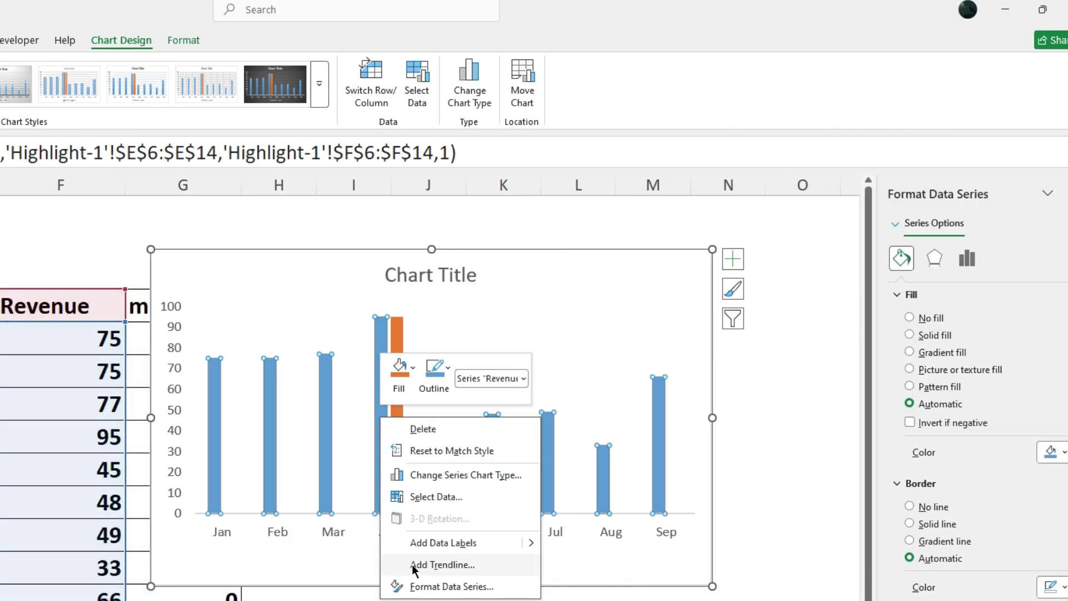
click(417, 546)
right_click(399, 416)
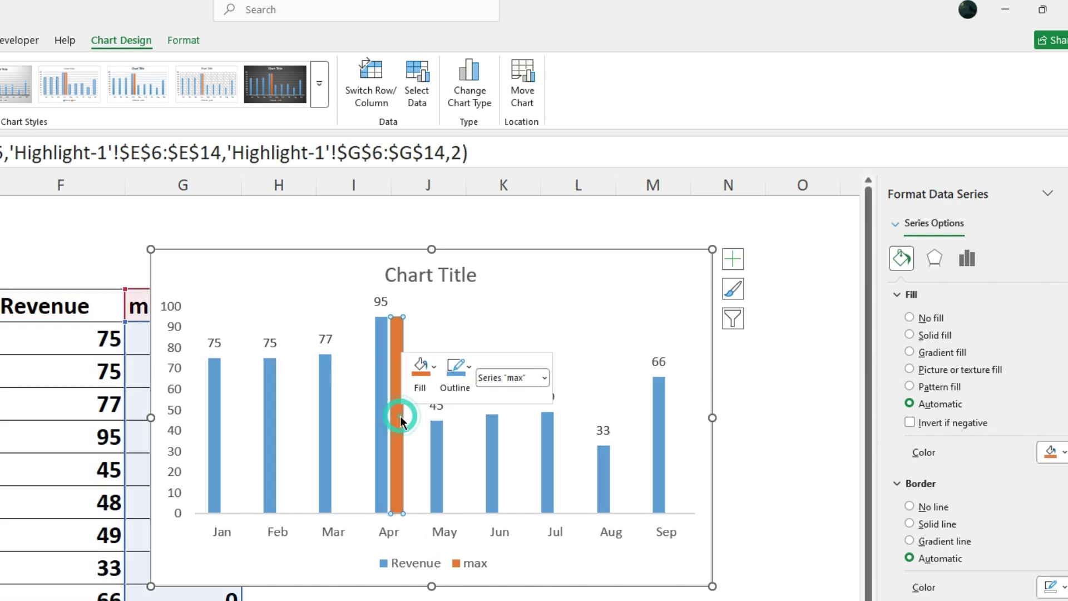
click(455, 545)
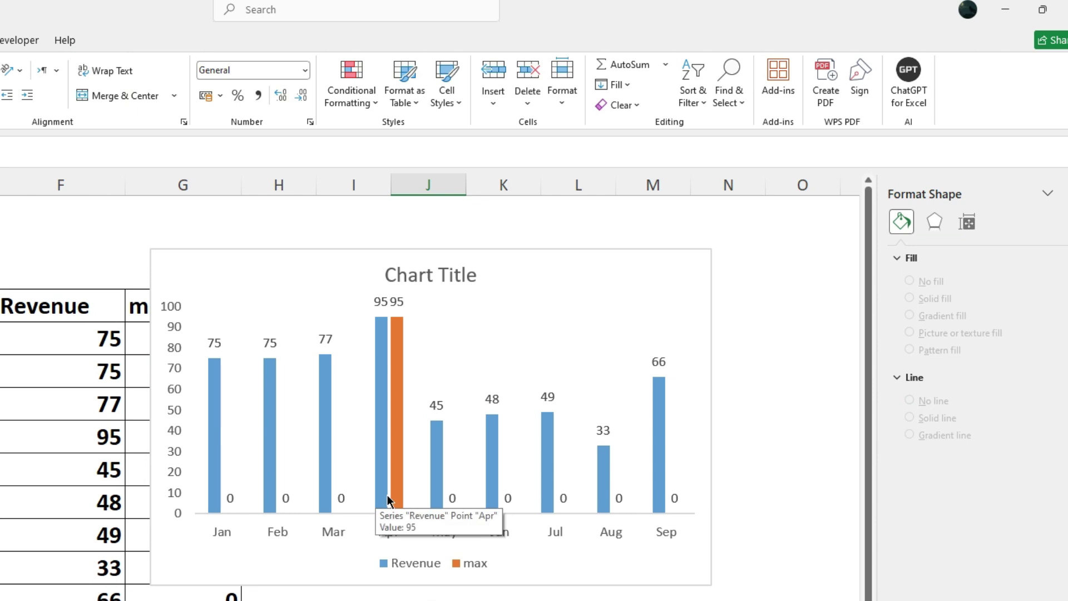
Set the series overlap of the chart's columns to 100%
click(380, 494)
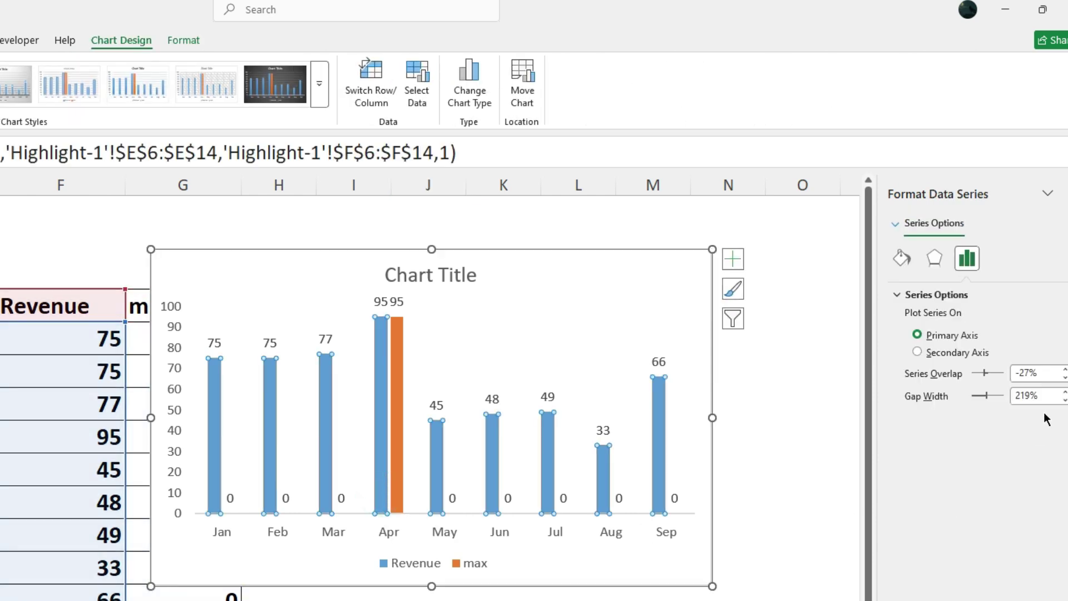
click(1036, 375)
text(100)
key(Return)
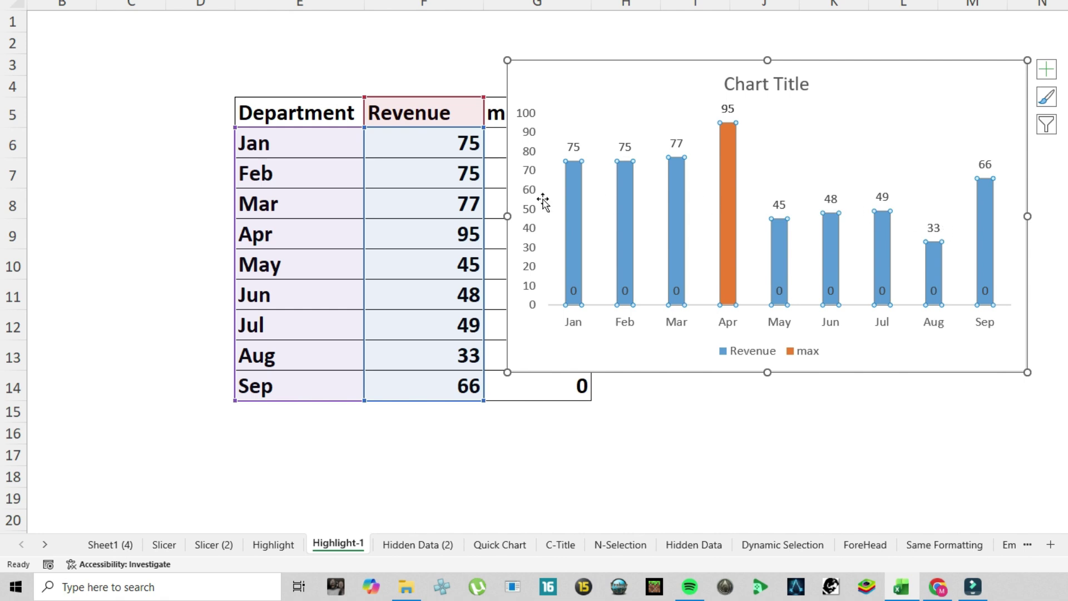
Move the chart farther from the Revenue column and set the Jan revenue to 96
drag(546, 69, 601, 67)
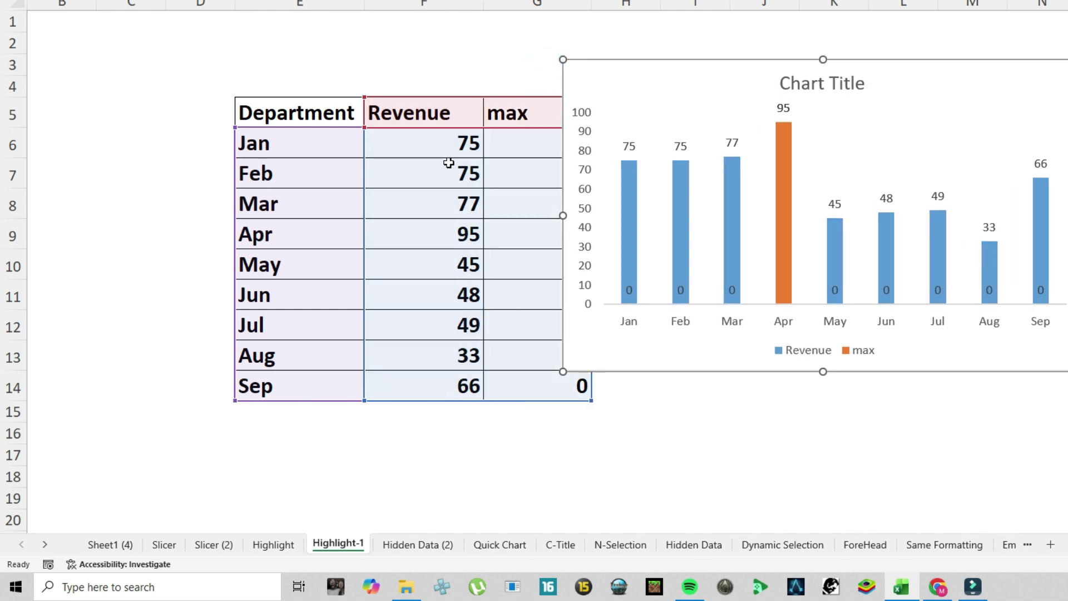
click(449, 149)
text(9)
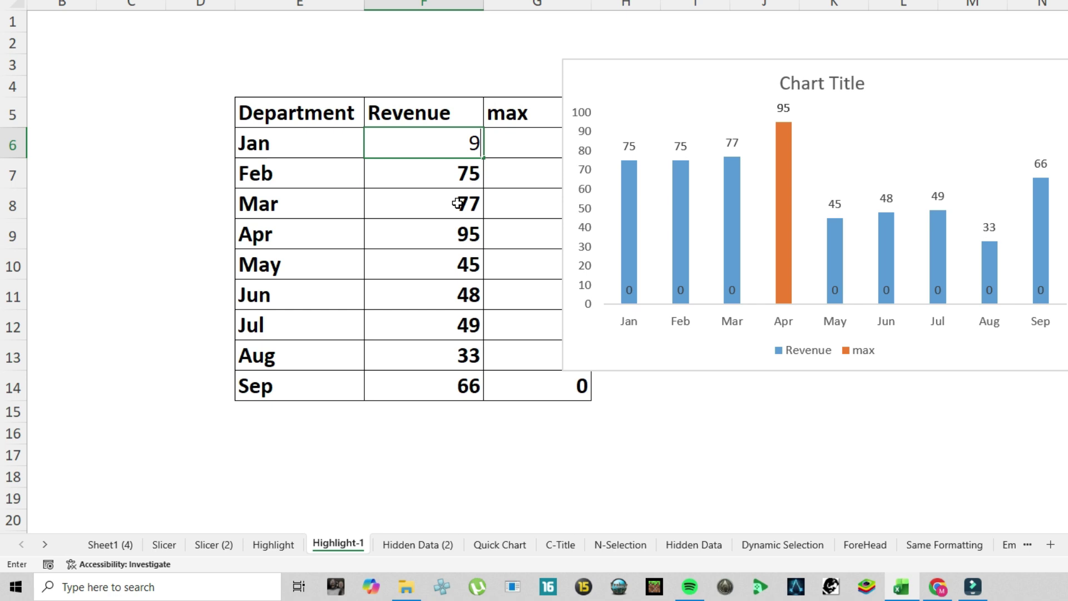
text(6)
key(Return)
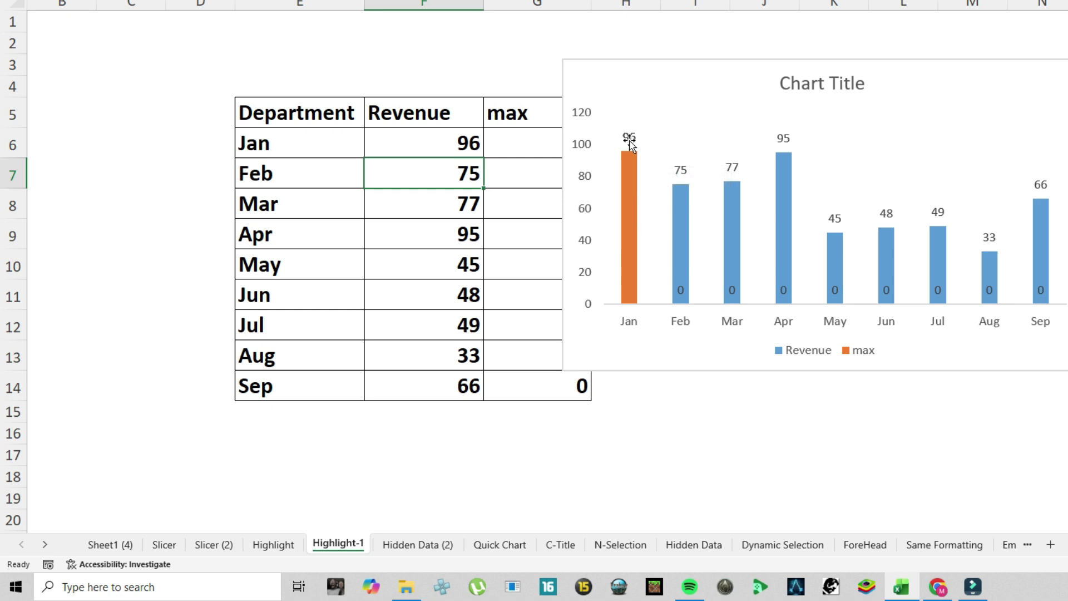
Reposition the chart close beside the table's max column
mouse_move(633, 211)
click(529, 44)
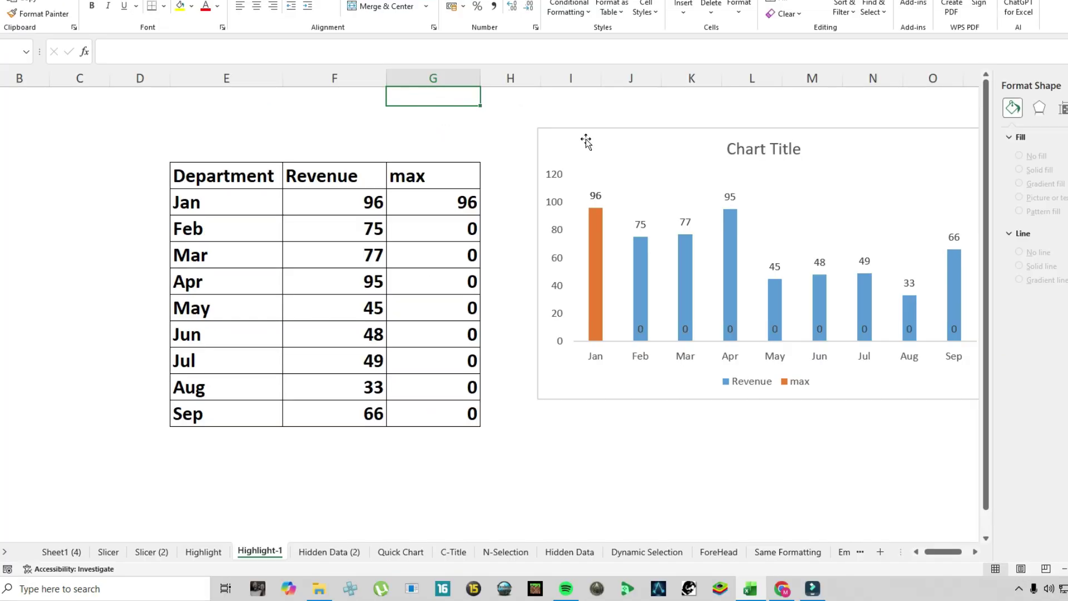
drag(587, 142, 543, 150)
Try hiding the max helper column G, and undo the hiding
right_click(421, 80)
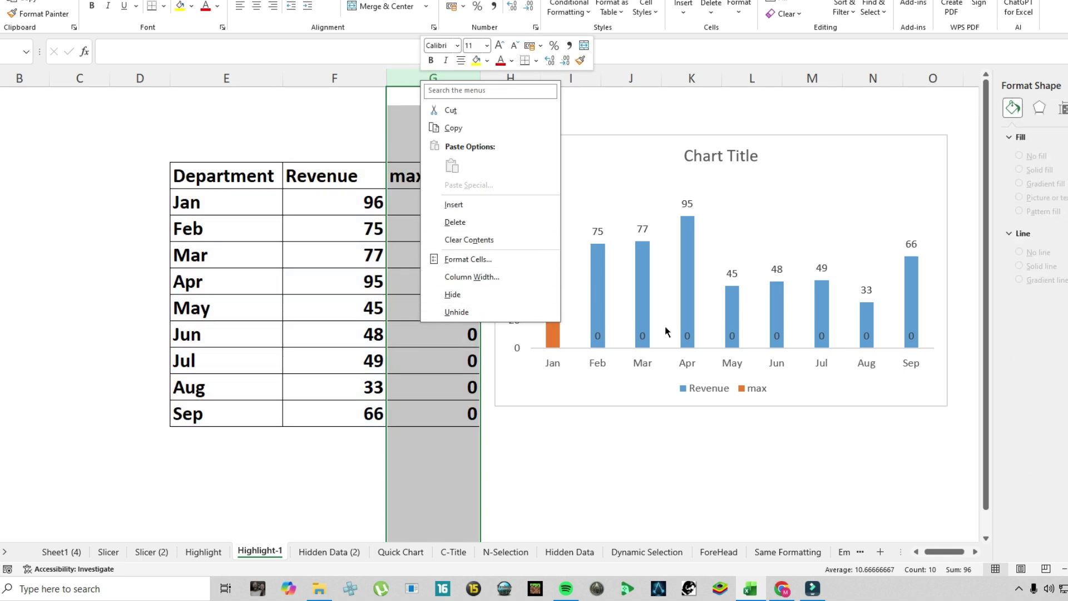
click(461, 294)
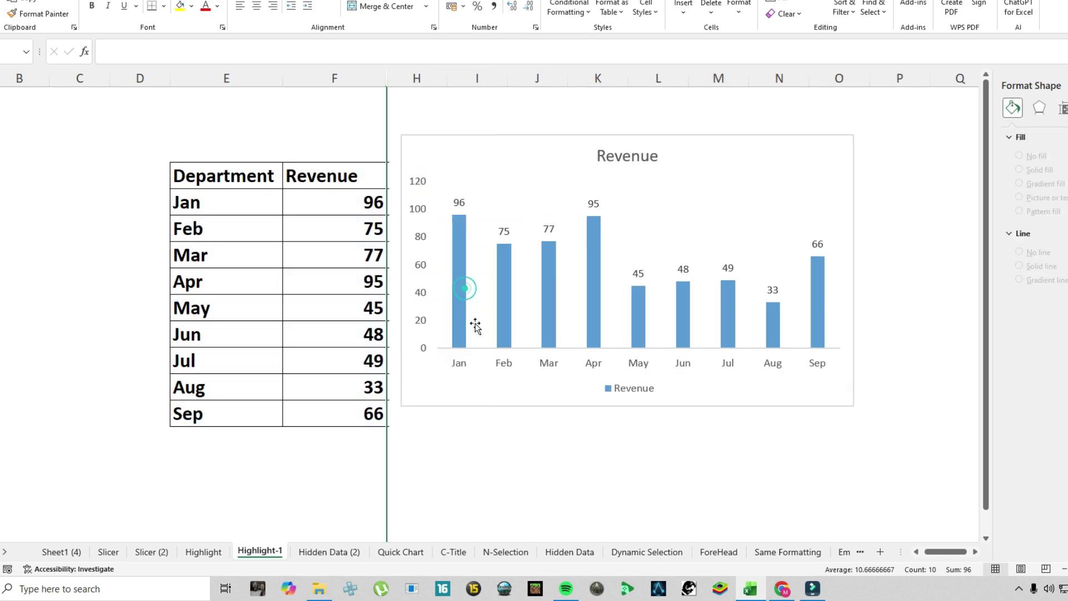
mouse_move(499, 280)
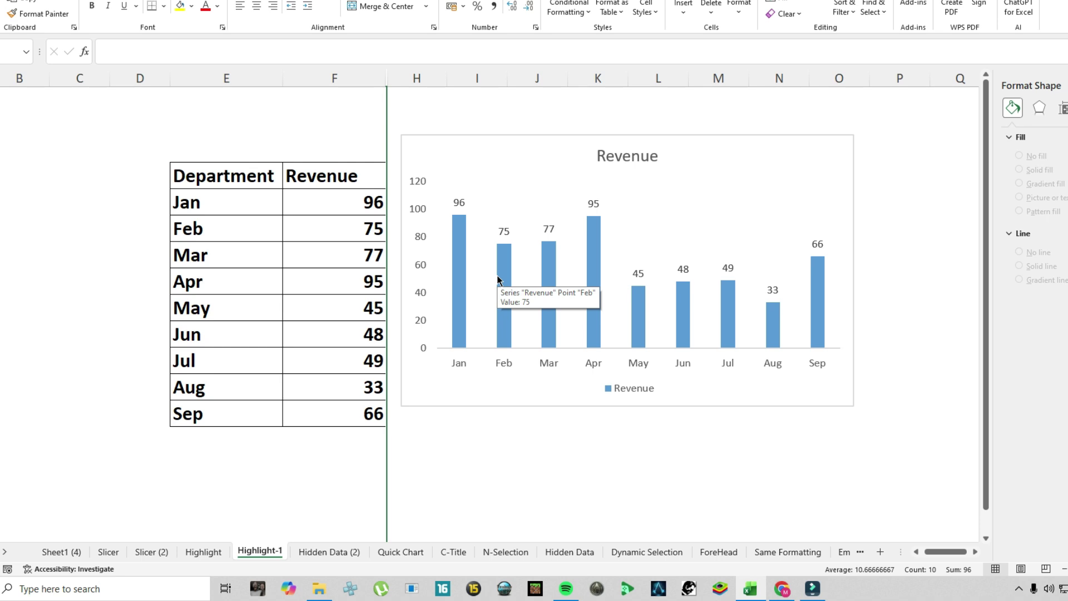
key(ctrl+z)
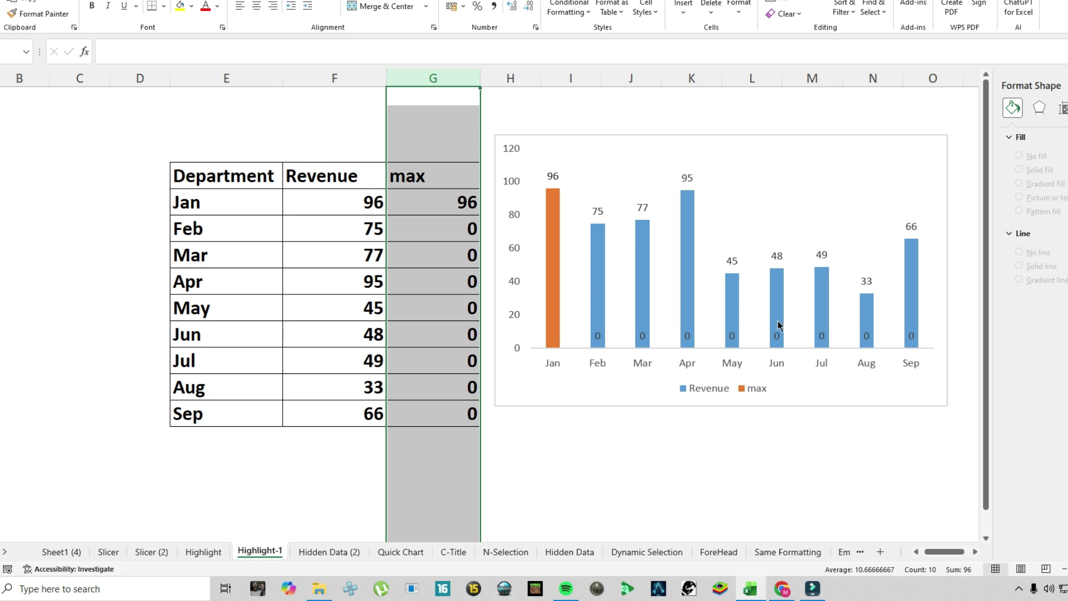
Set the revenue chart to show data in hidden rows and columns
right_click(582, 150)
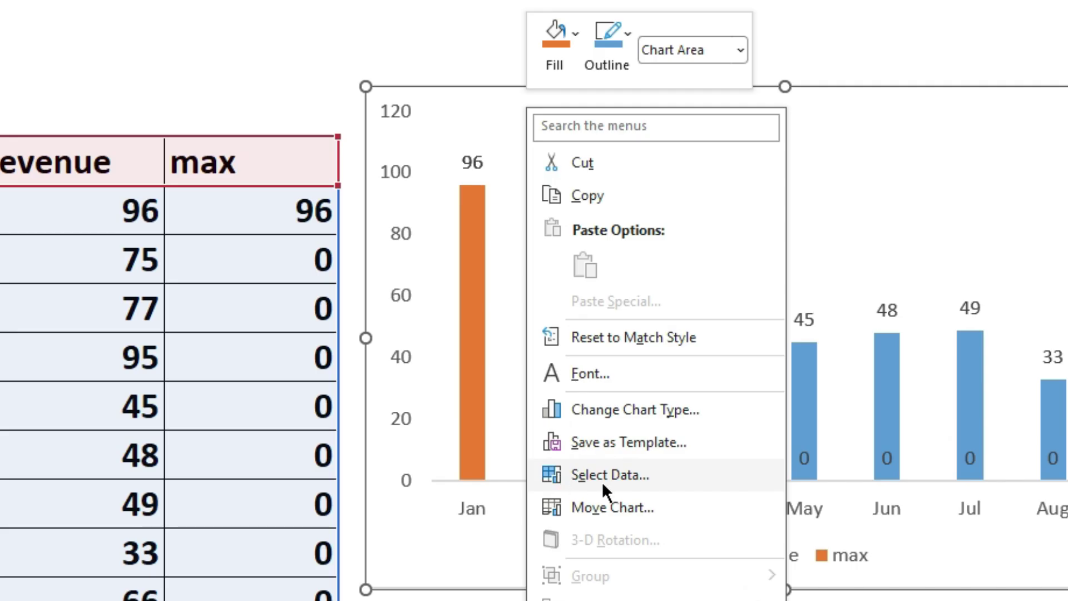
click(599, 476)
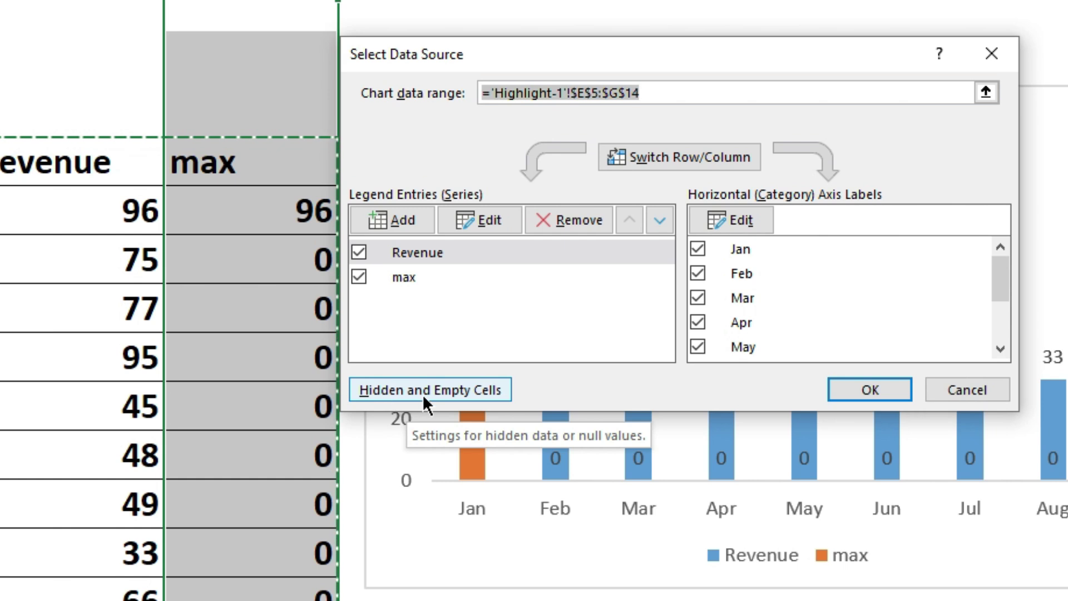
click(453, 391)
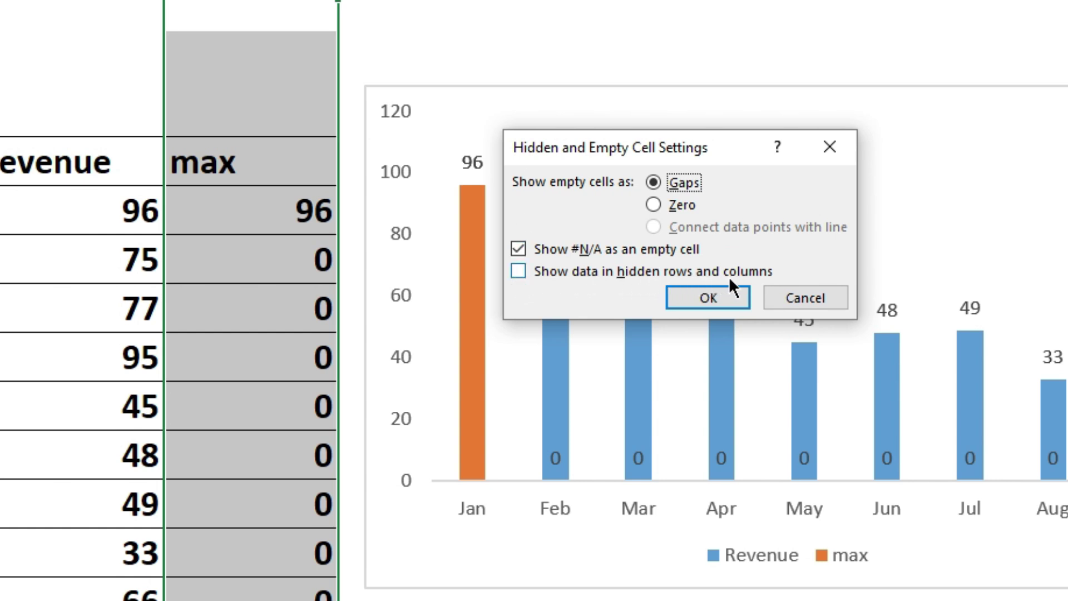
click(522, 274)
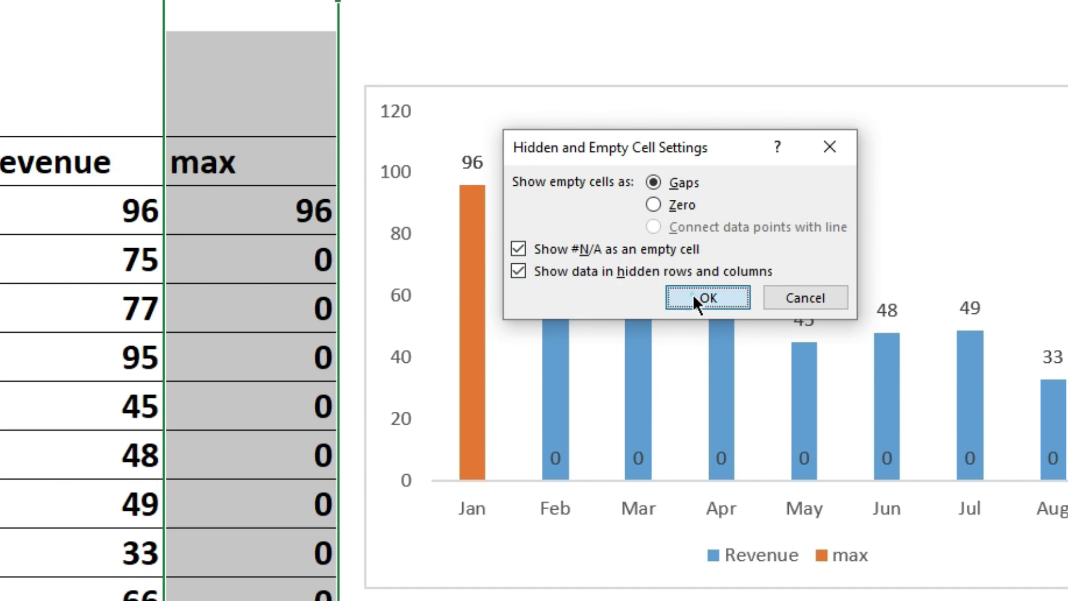
click(692, 294)
click(847, 390)
Hide the max helper column G
right_click(399, 76)
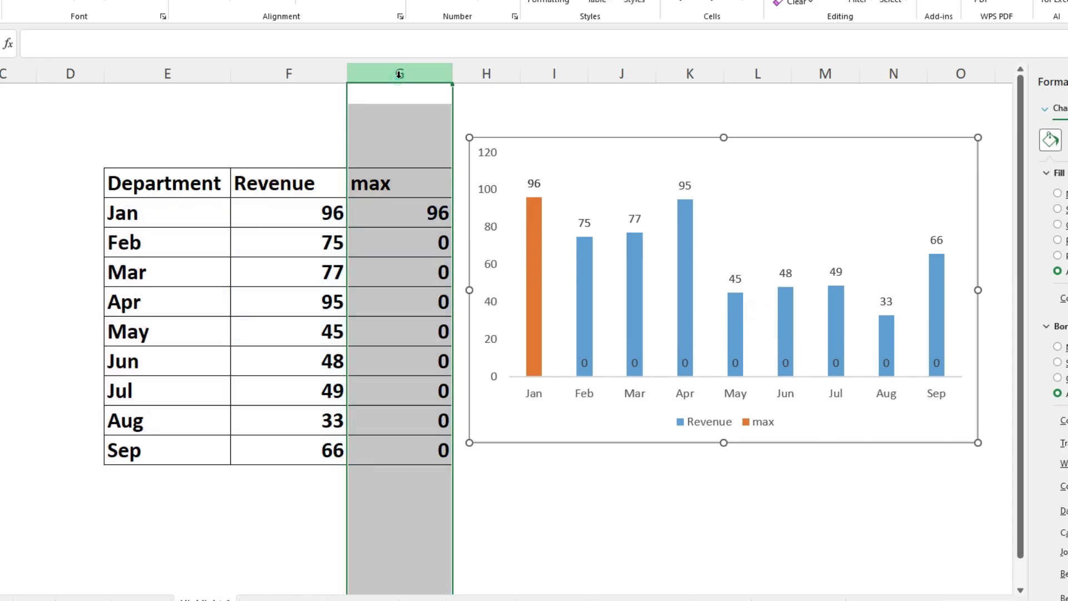
click(460, 321)
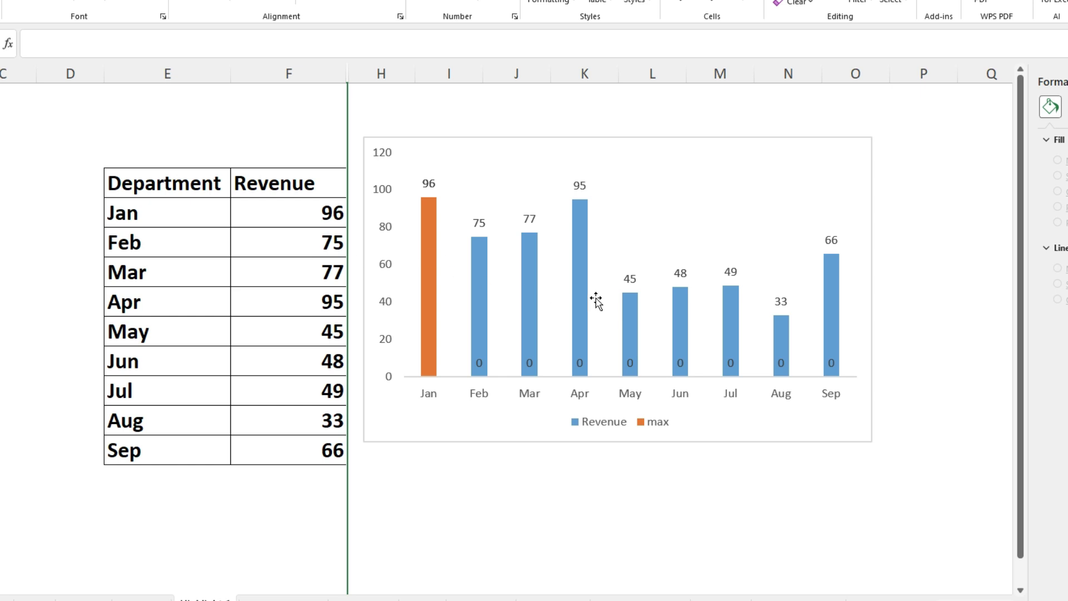
click(518, 148)
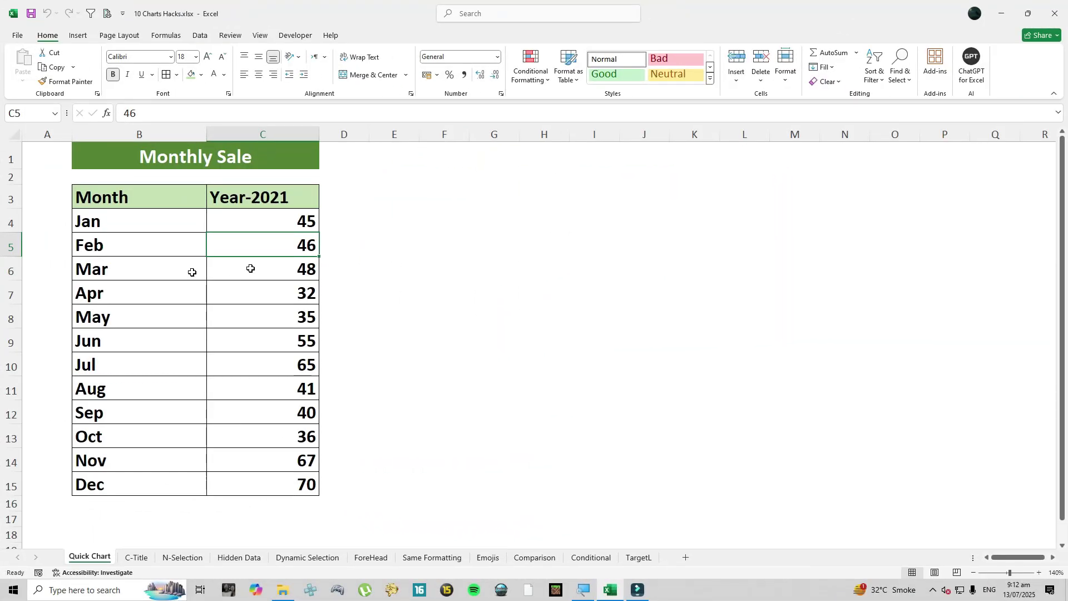
drag(127, 198, 250, 484)
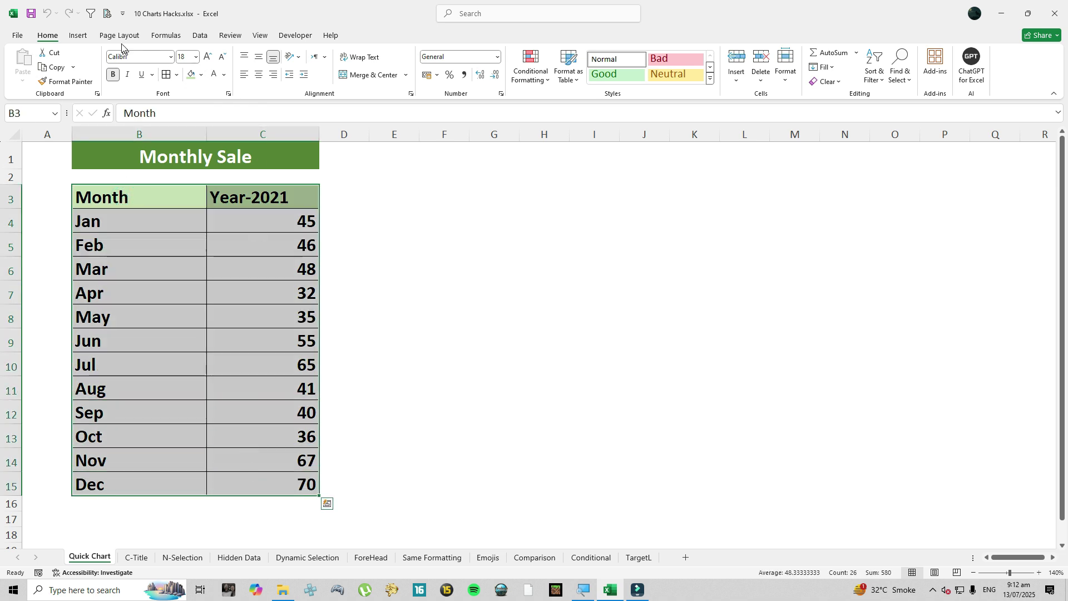
click(78, 35)
click(356, 54)
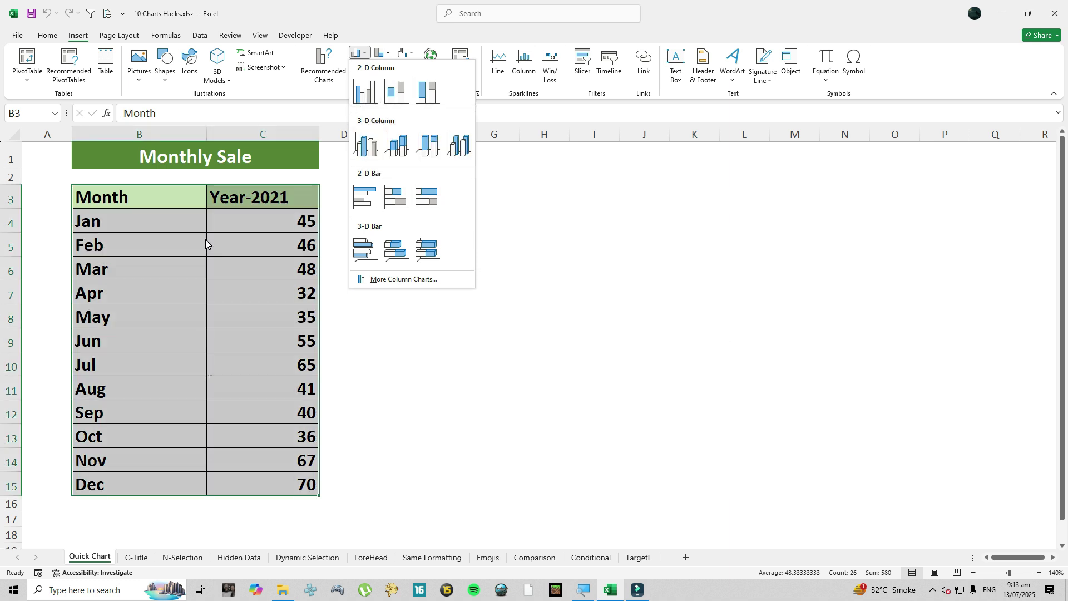
click(189, 229)
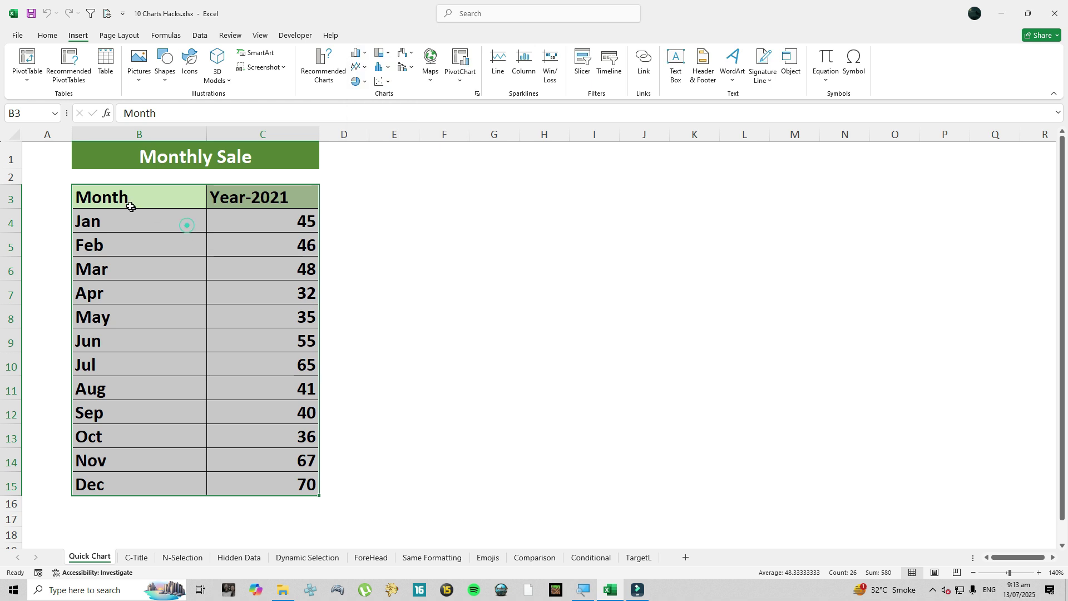
click(133, 206)
Create an embedded default column chart from the monthly sale data B3:C15 and place it beside the table
drag(145, 211, 246, 478)
key(alt)
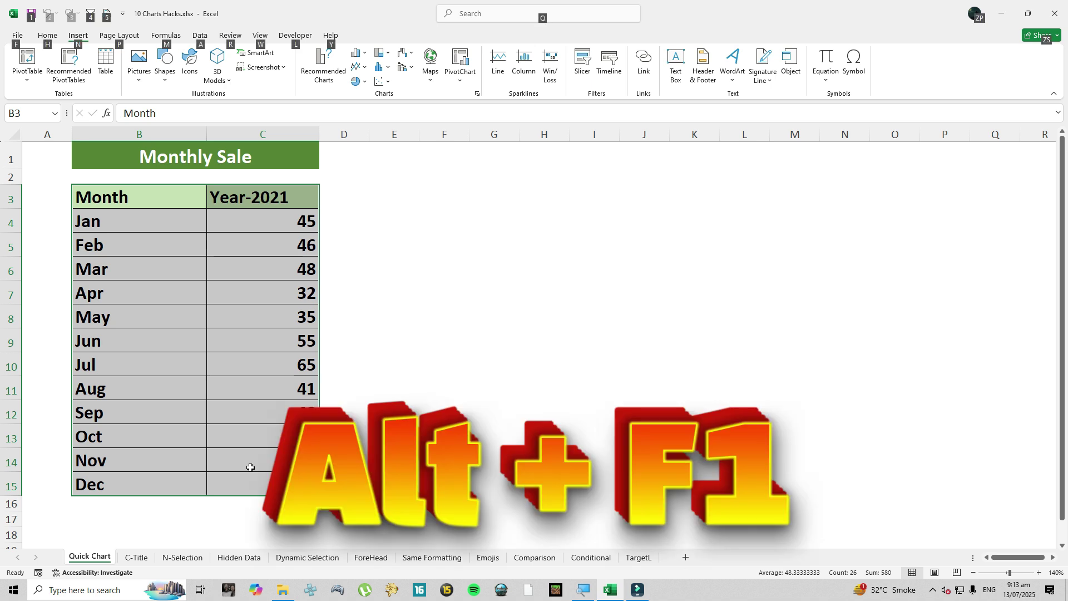
key(alt+F1)
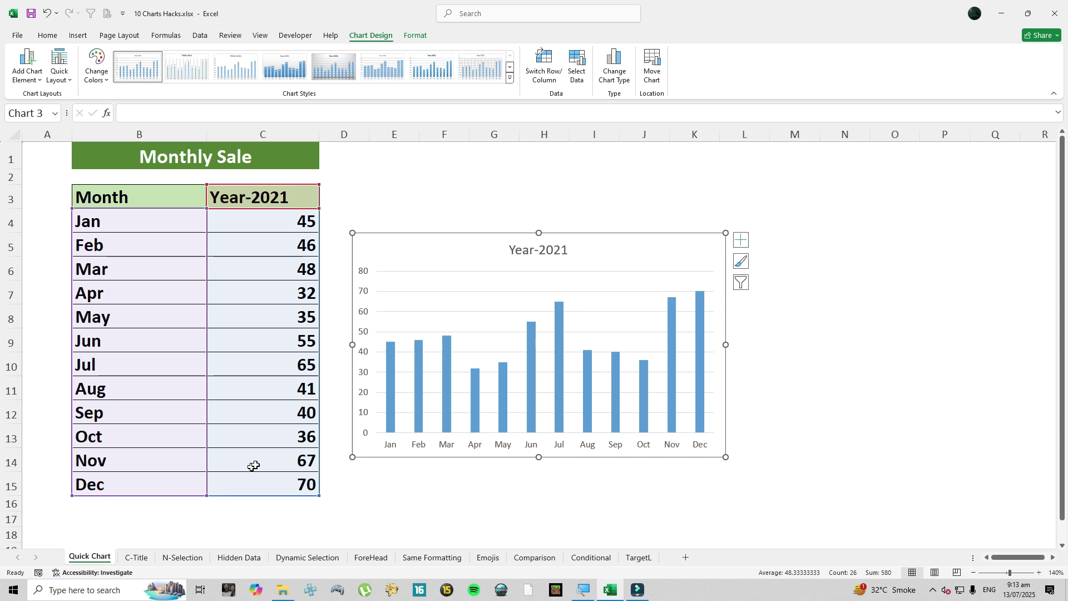
drag(418, 232, 398, 186)
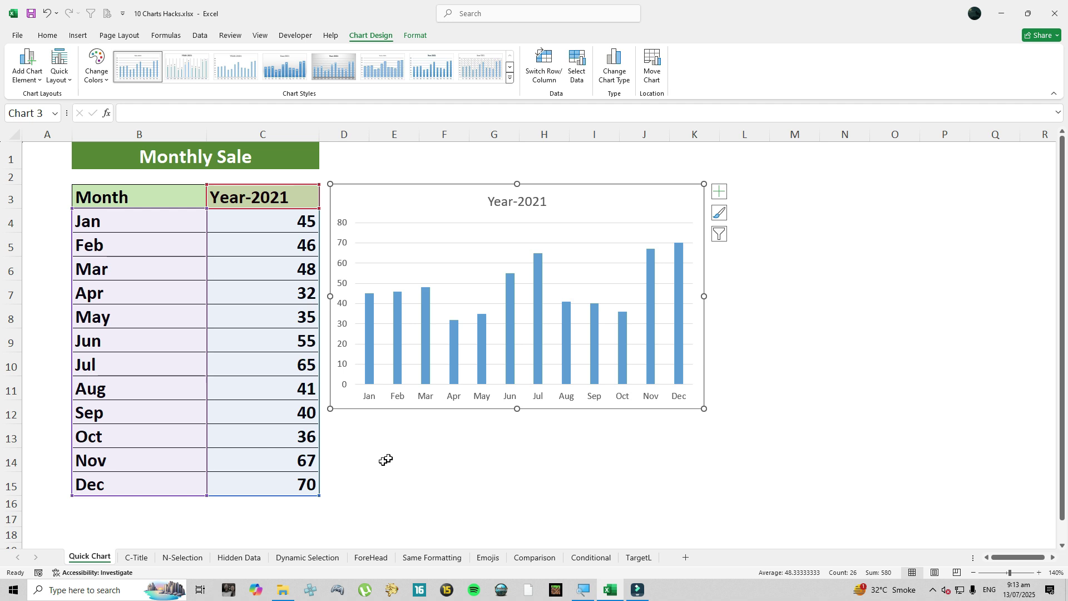
Create a default chart of the monthly sale data B3:C15 on its own chart sheet
click(204, 290)
drag(154, 191, 269, 477)
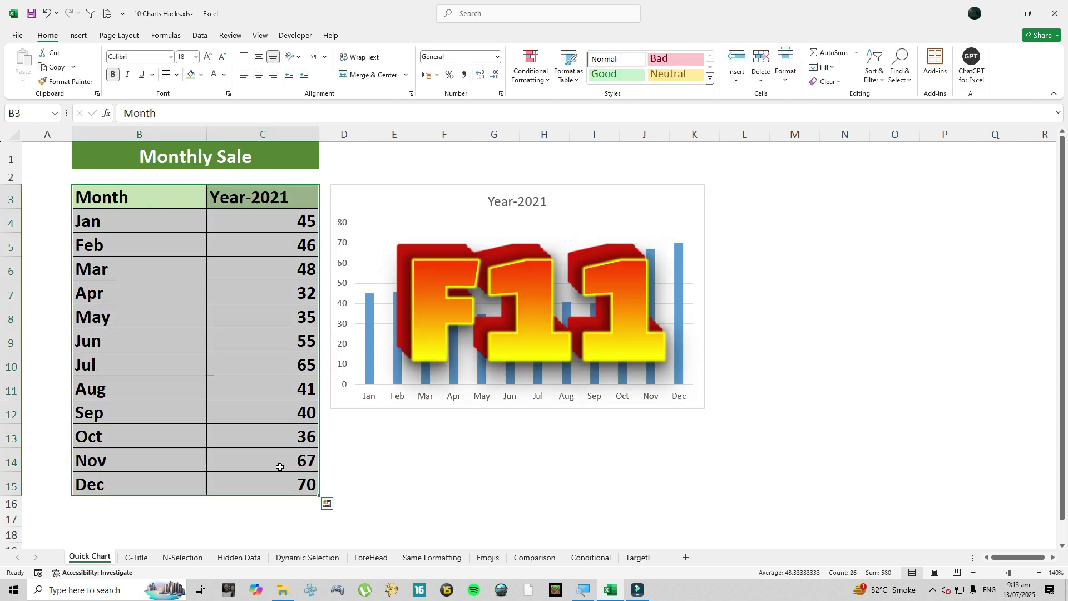
key(F11)
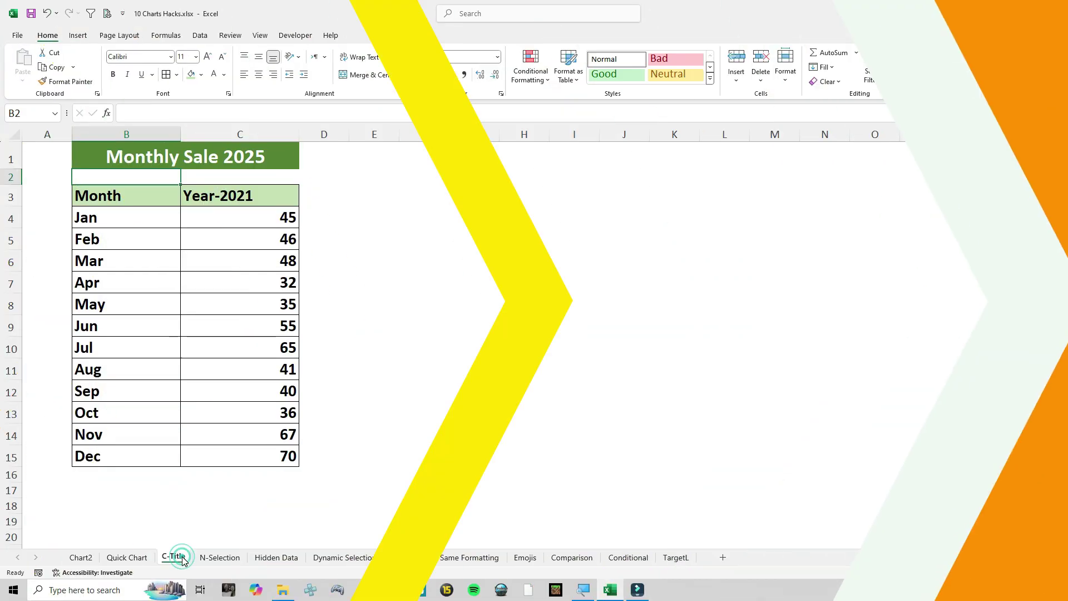
Insert a 2-D clustered column chart from B3:C15 on the C-Title sheet and enlarge it toward the table
click(113, 197)
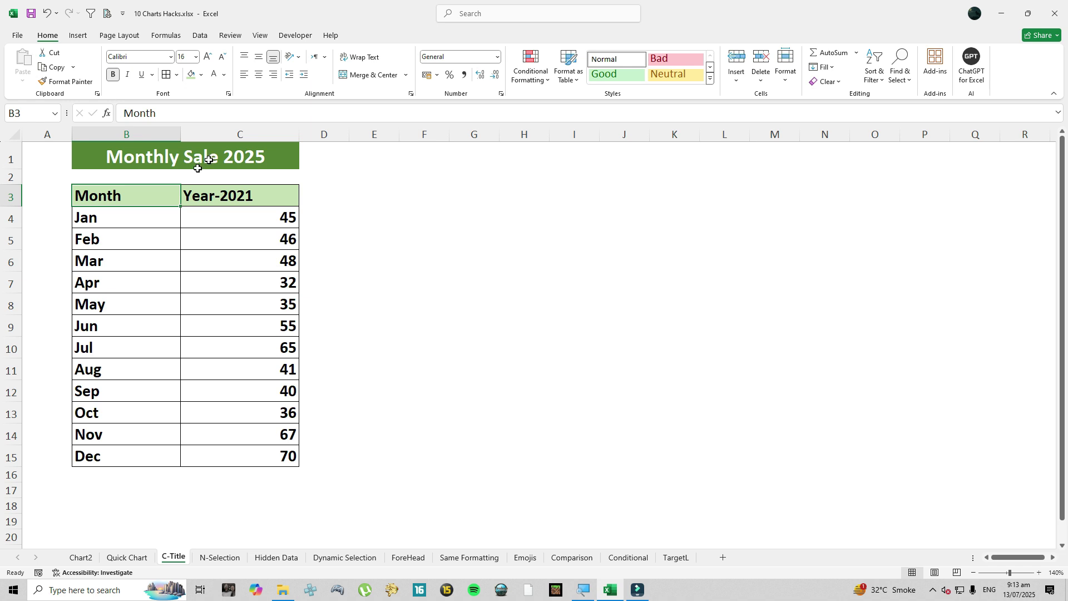
drag(160, 195, 237, 459)
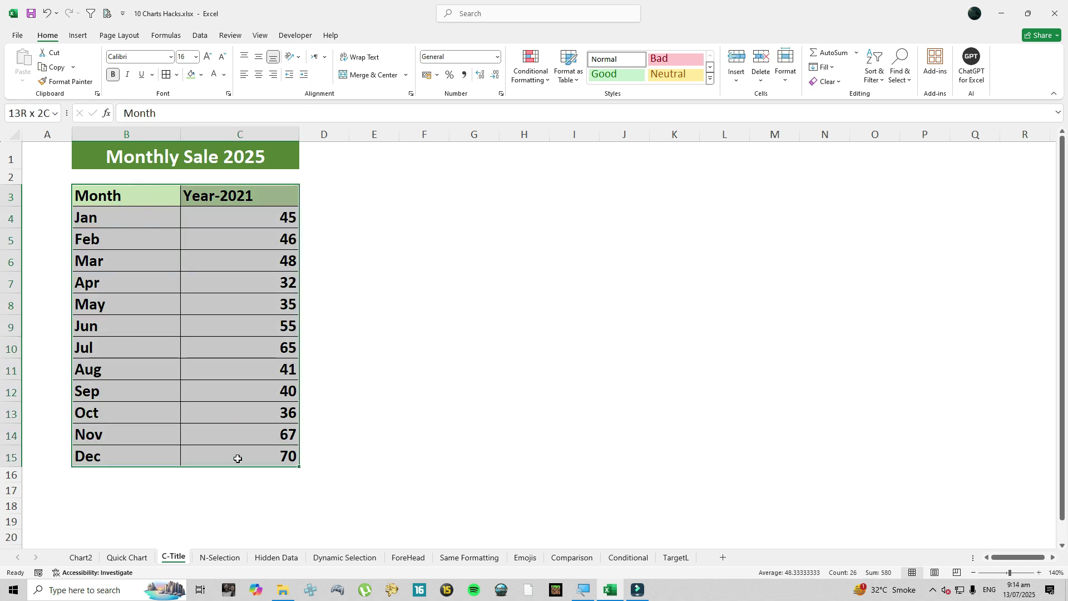
click(77, 35)
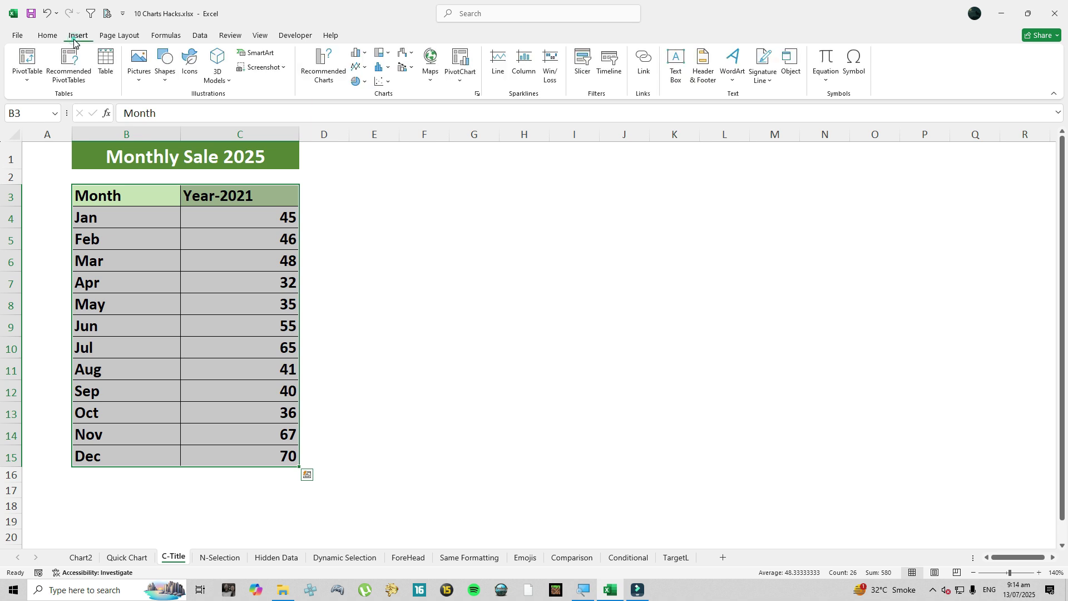
click(357, 52)
click(364, 90)
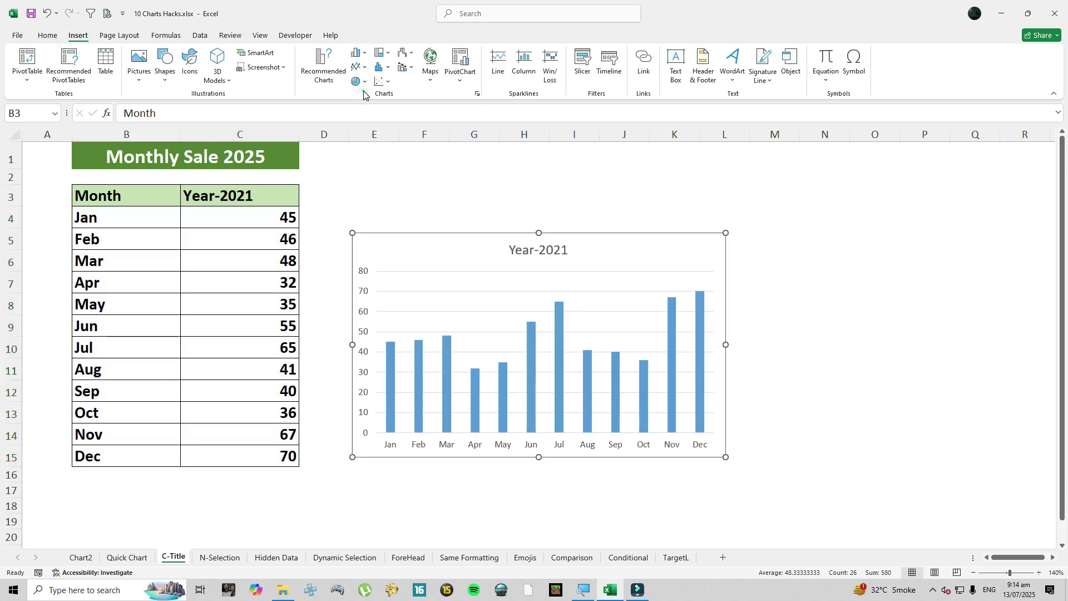
drag(352, 233, 327, 192)
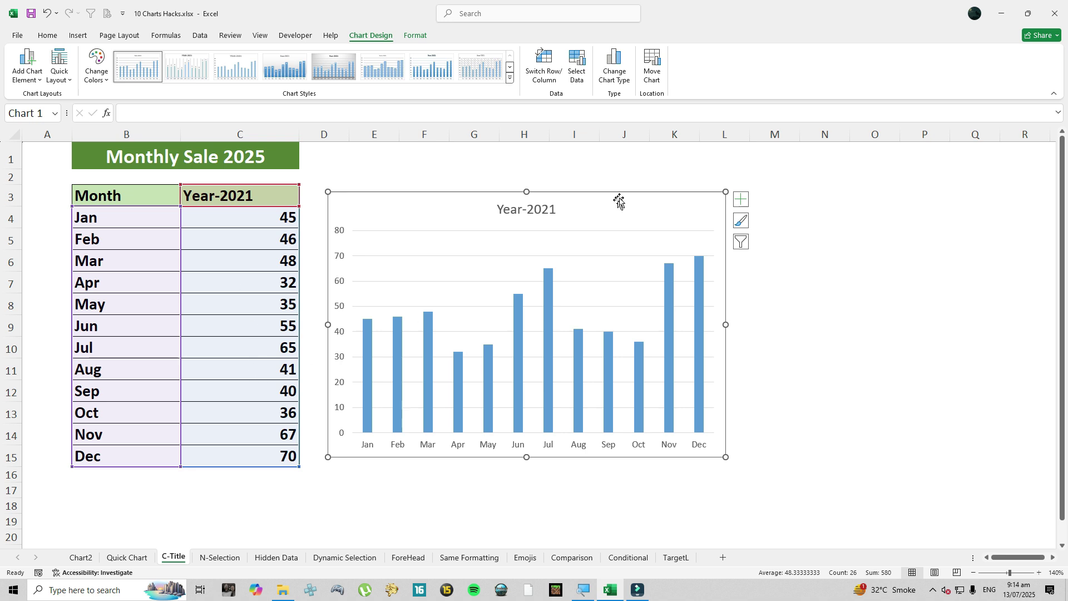
Link the chart title to the merged heading cell B1:C1 with a cell reference formula
click(532, 212)
click(532, 210)
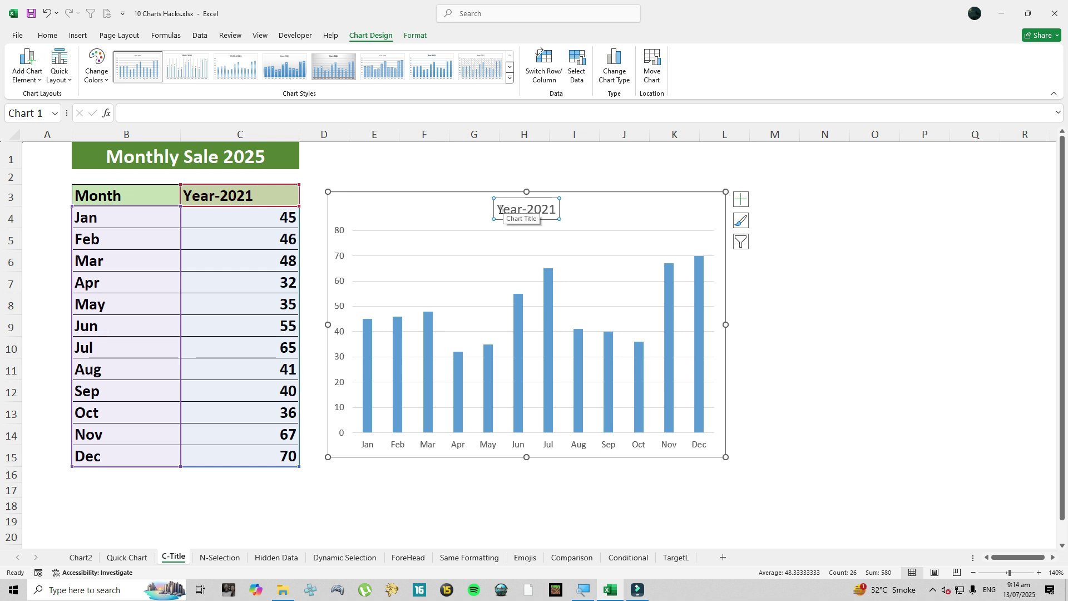
drag(498, 210, 561, 213)
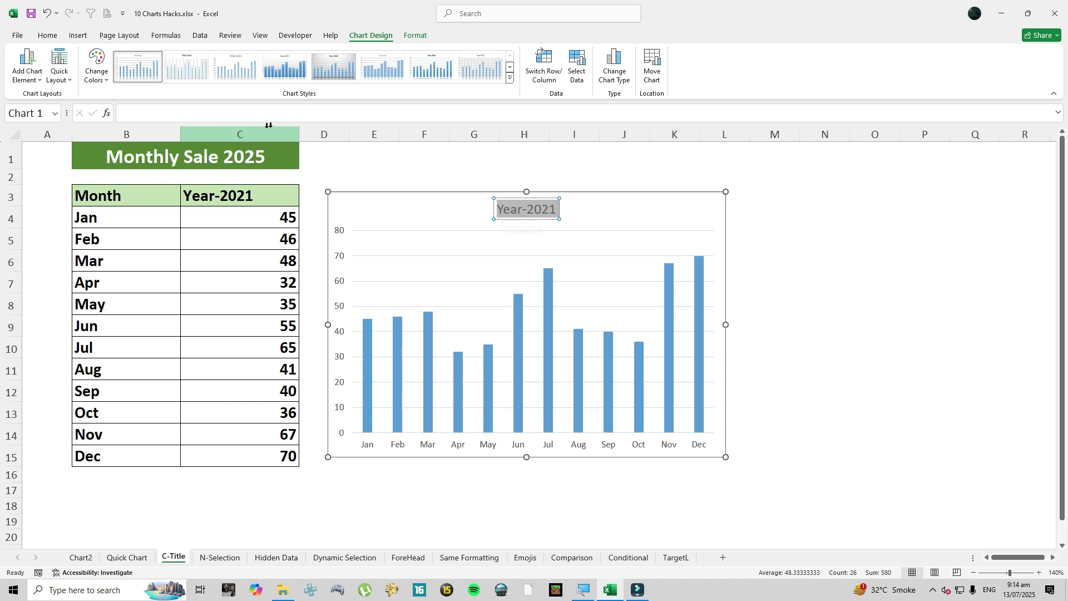
click(222, 112)
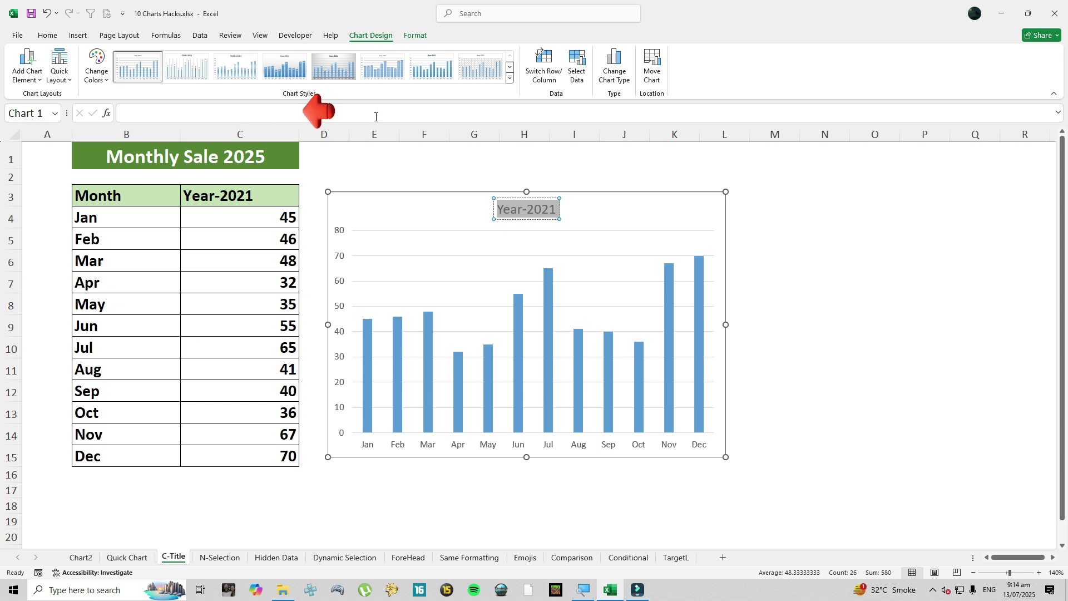
click(222, 112)
text(=)
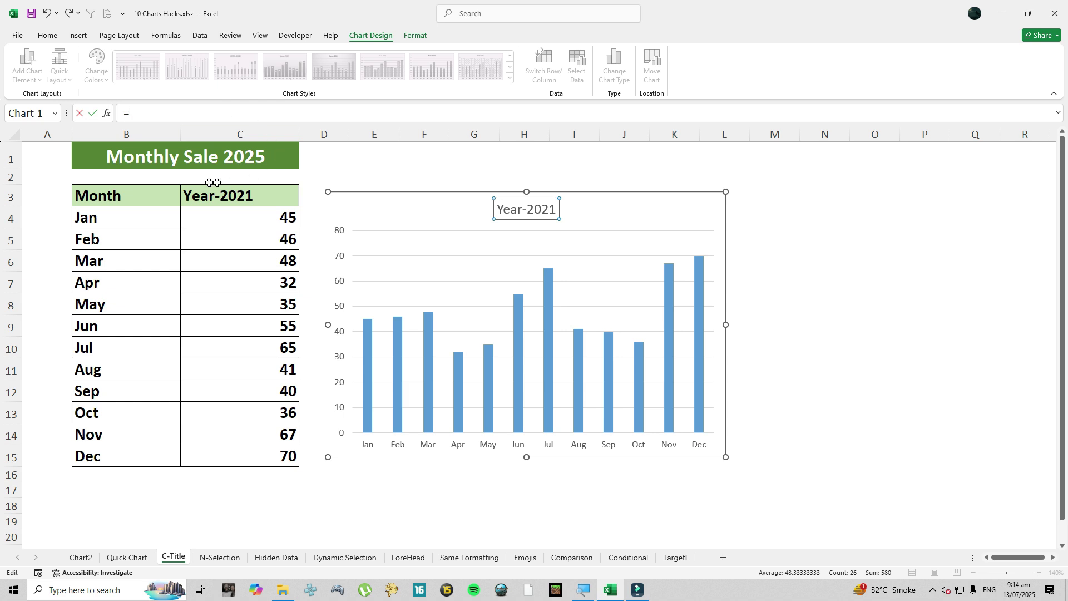
click(158, 158)
key(Return)
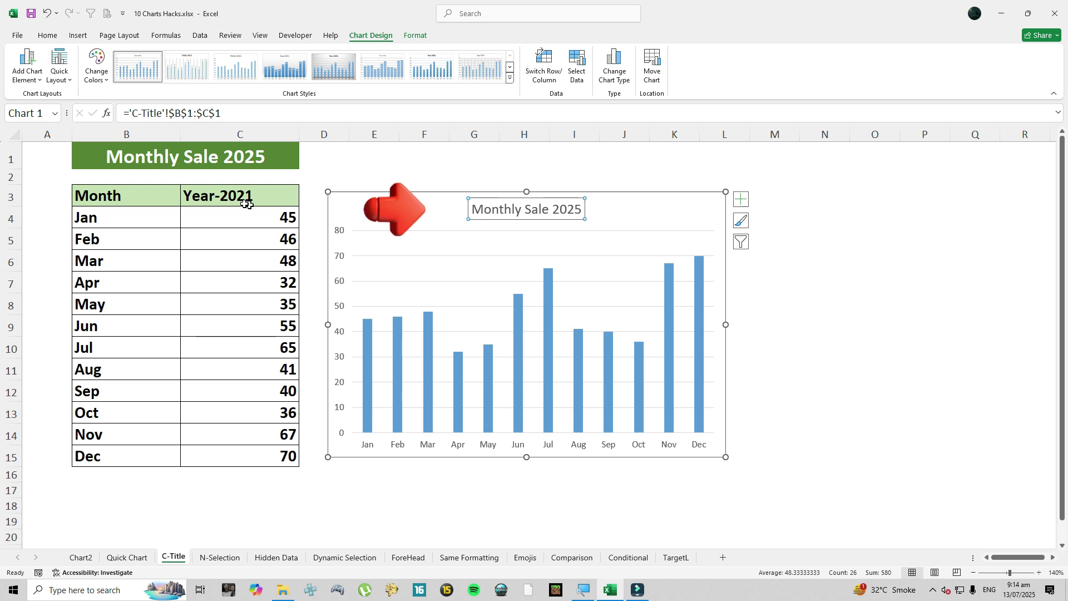
Shorten the heading in cell B1 to "Monthly Sale" to test the linked chart title
click(231, 156)
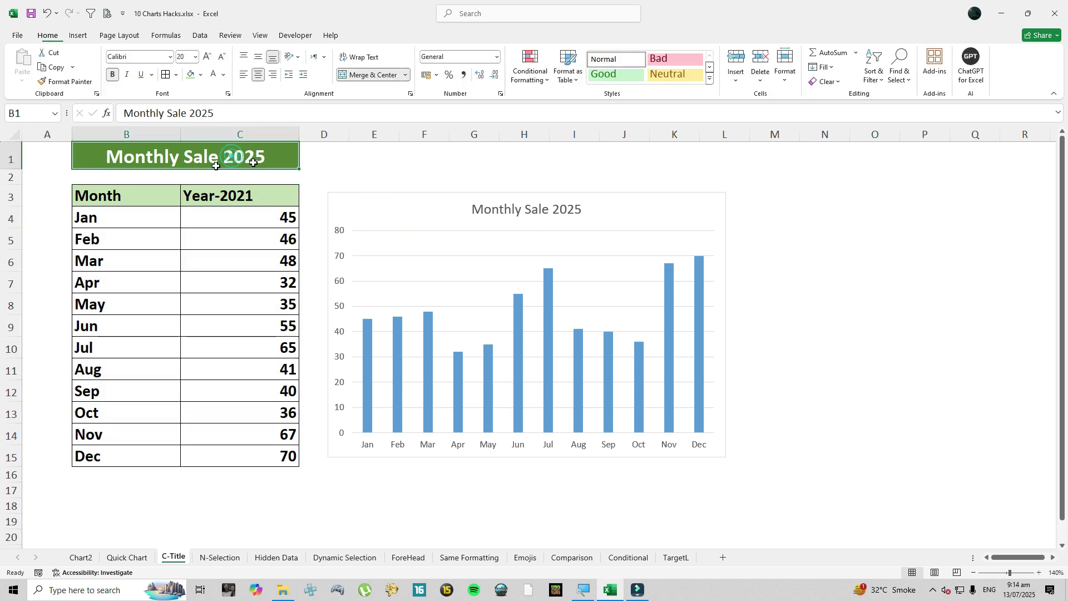
double_click(261, 156)
key(BackSpace)
key(BackSpace)
key(BackSpace)
key(BackSpace)
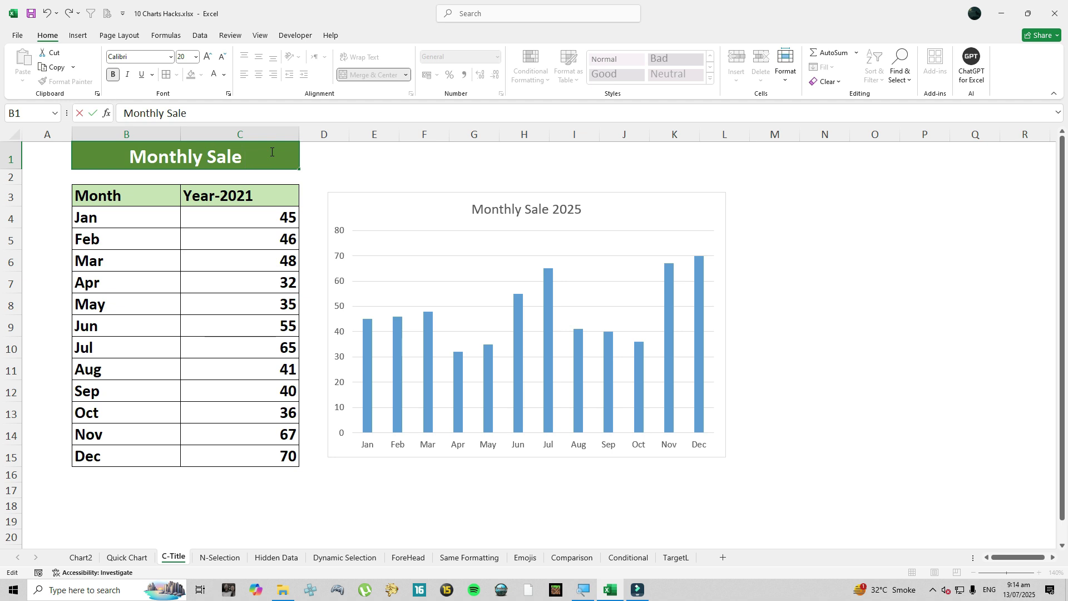
key(Return)
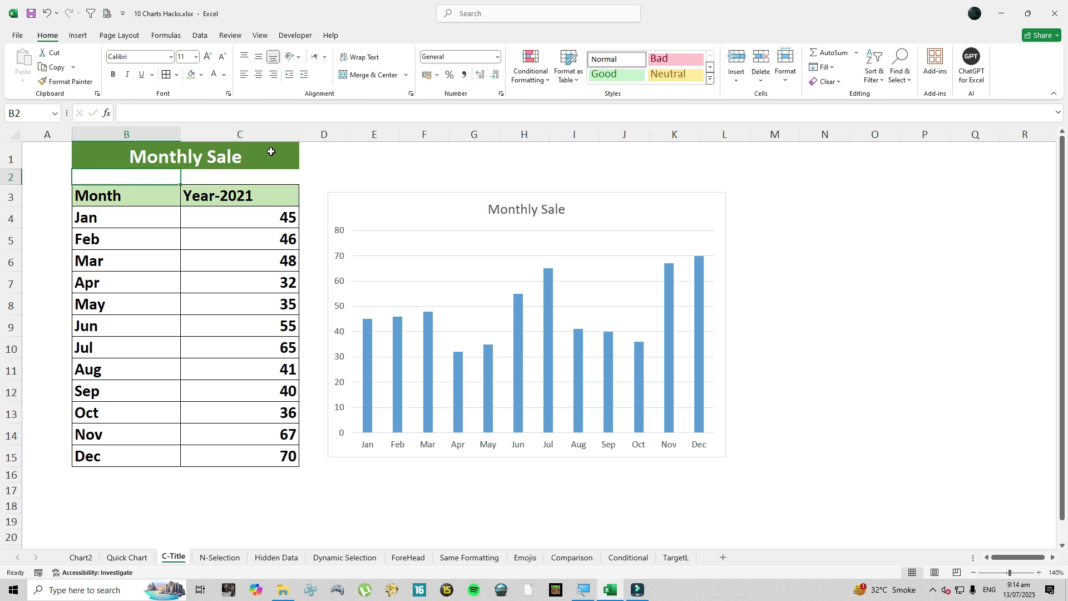
click(549, 216)
click(440, 161)
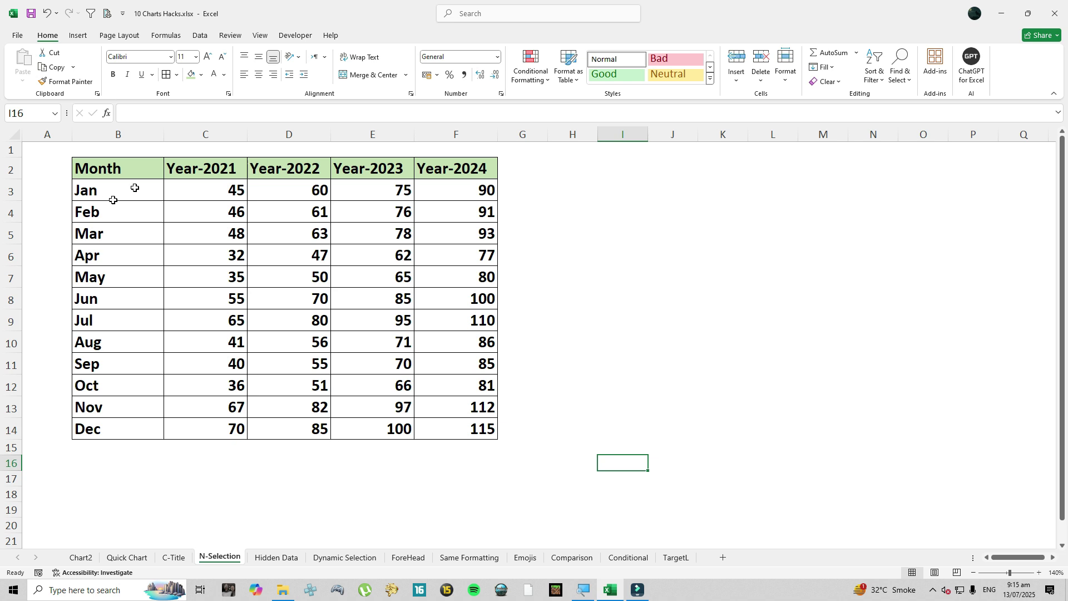
Insert a 2-D clustered column chart from the Month, Year-2021 and Year-2022 data in B2:D14 on the N-Selection sheet
drag(99, 165, 271, 431)
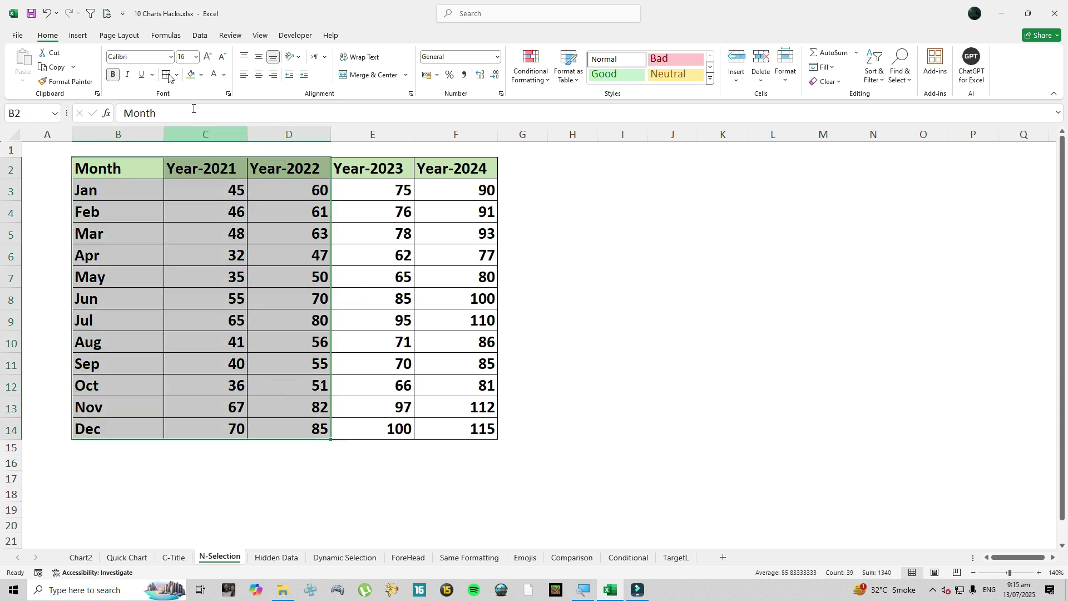
click(78, 35)
click(357, 55)
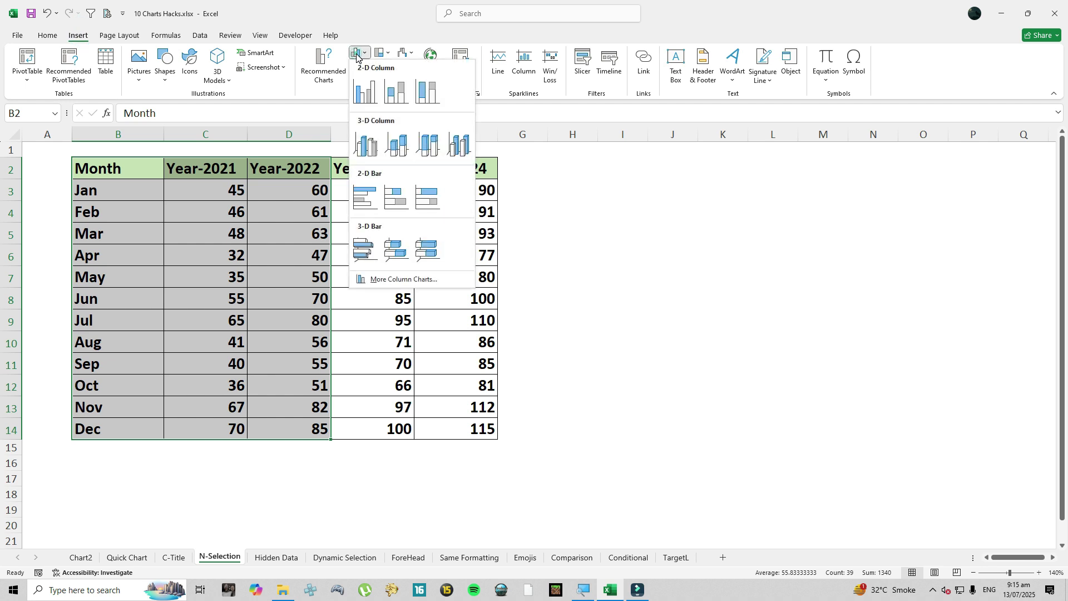
click(362, 94)
Move the chart beside the Year-2024 column, then make it taller to match the table and slightly wider
drag(488, 235, 642, 161)
drag(693, 384, 691, 434)
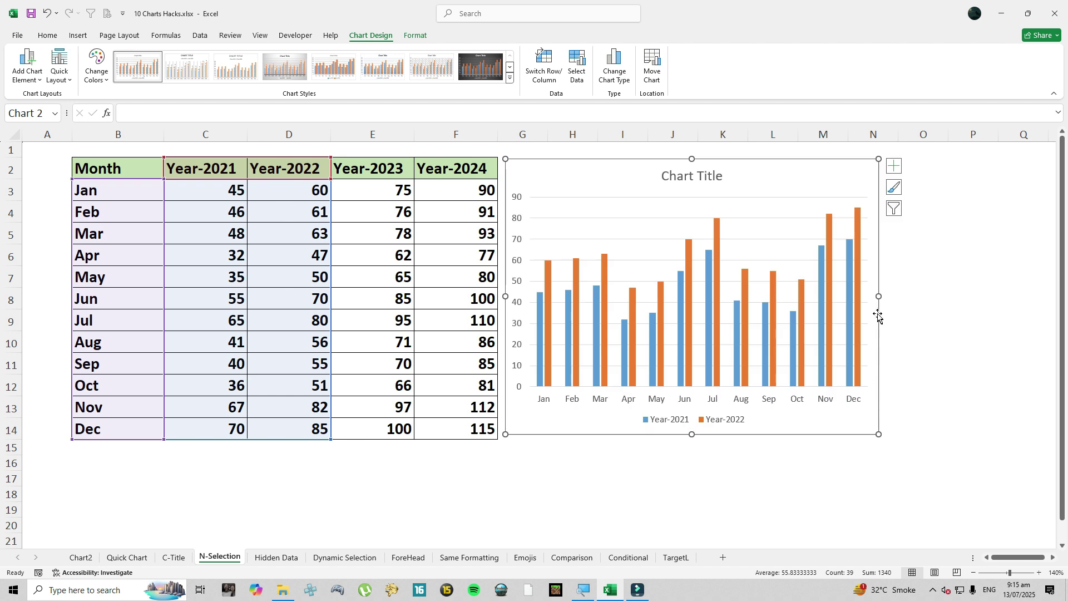
drag(877, 293, 915, 293)
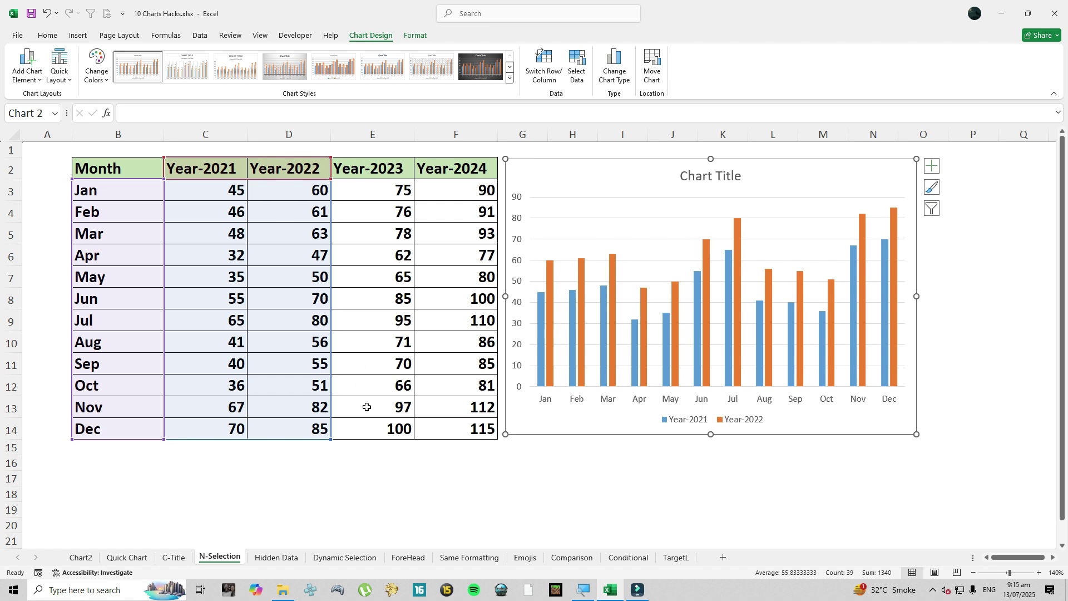
Try extending the chart's source range to the Year-2023 column, and pull it back to Year-2022
click(565, 163)
click(330, 440)
drag(331, 439, 401, 434)
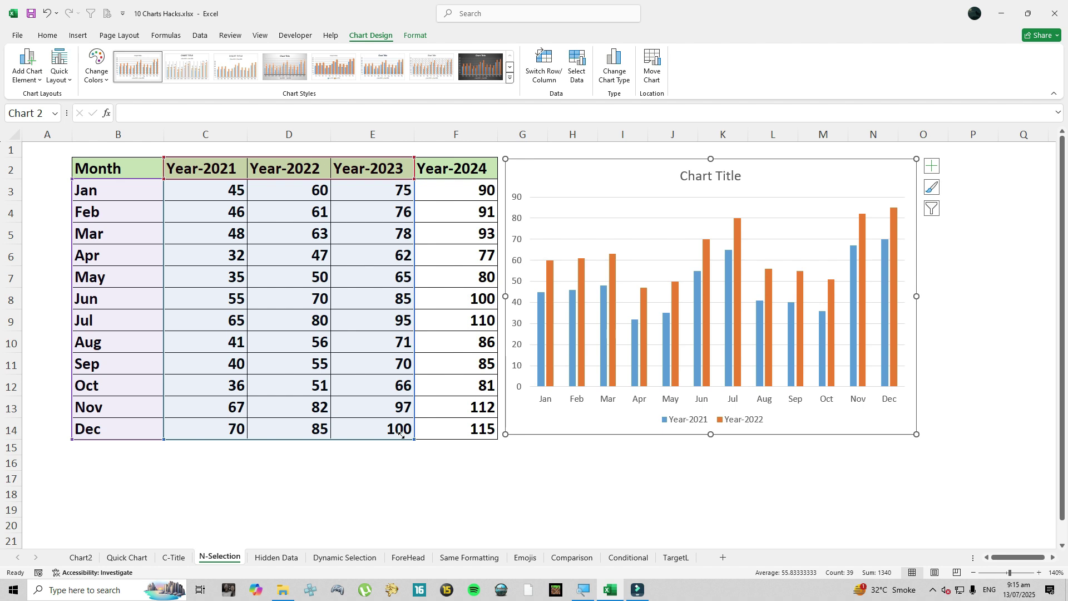
drag(390, 435, 360, 435)
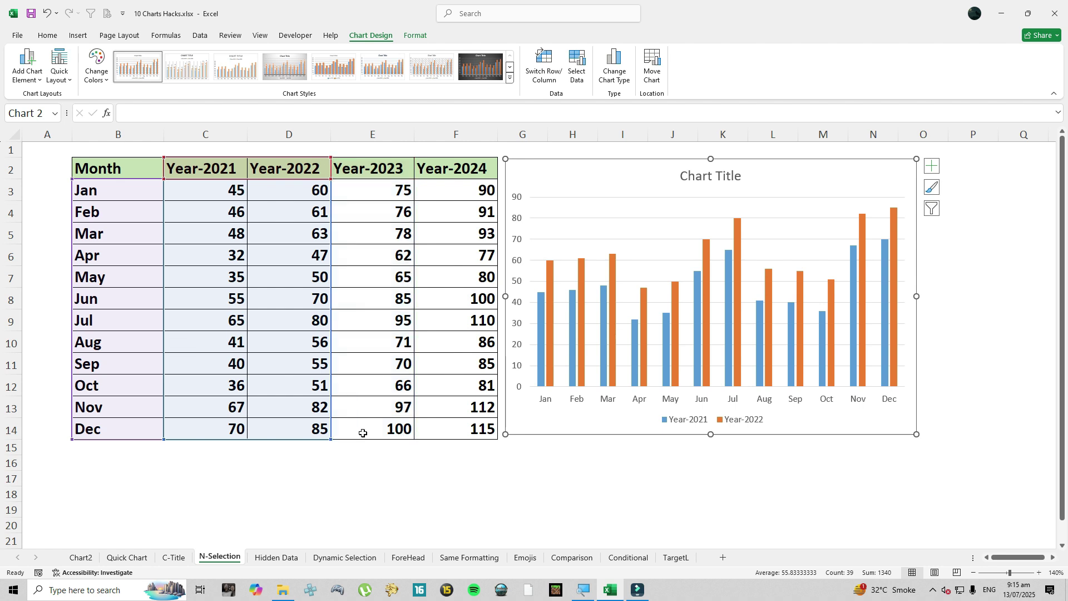
Replace the chart with a 2-D clustered column chart of Month, Year-2021, Year-2022 and non-adjacent Year-2024, placed beside the table and made taller
click(577, 163)
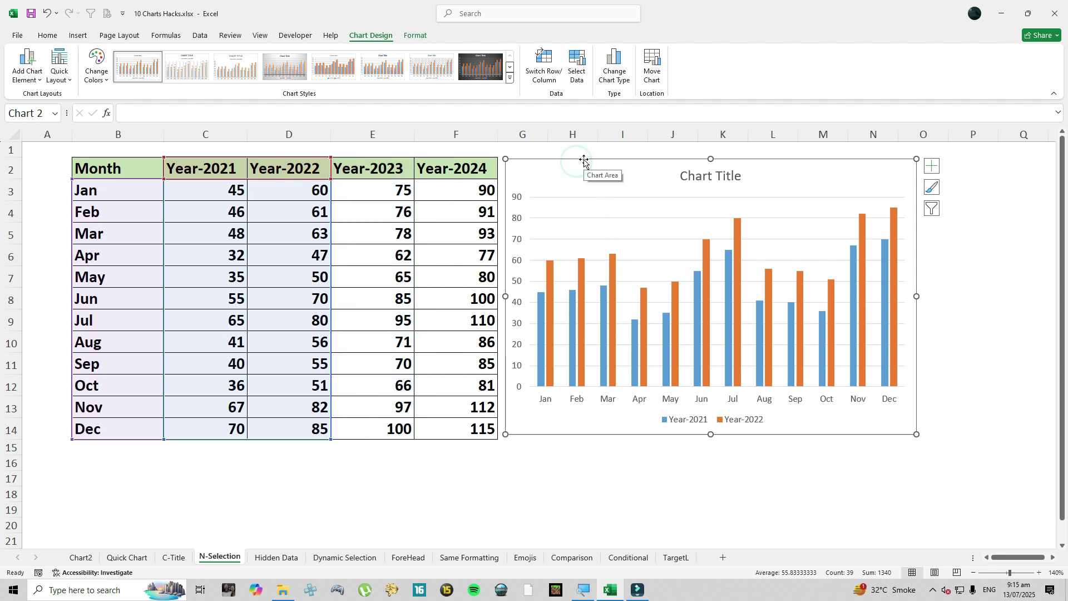
key(Delete)
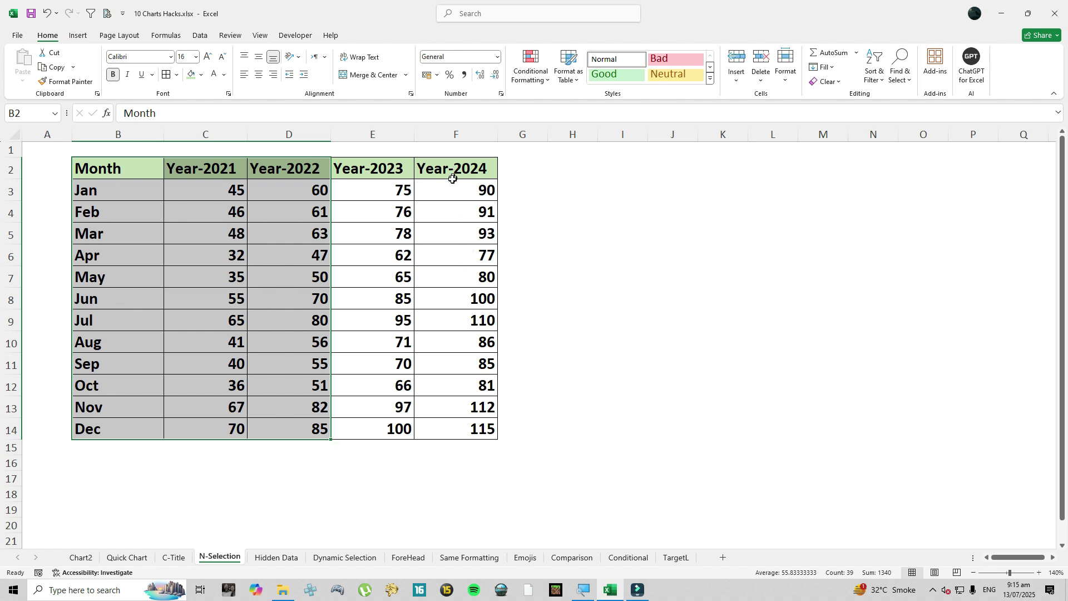
drag(452, 173, 470, 429)
click(78, 35)
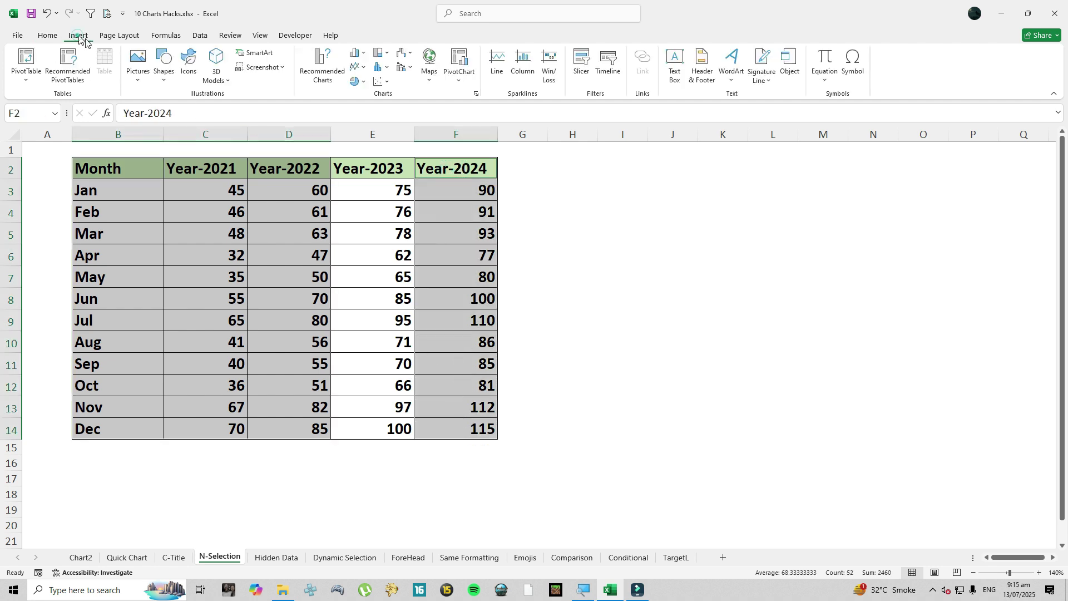
click(356, 53)
click(359, 87)
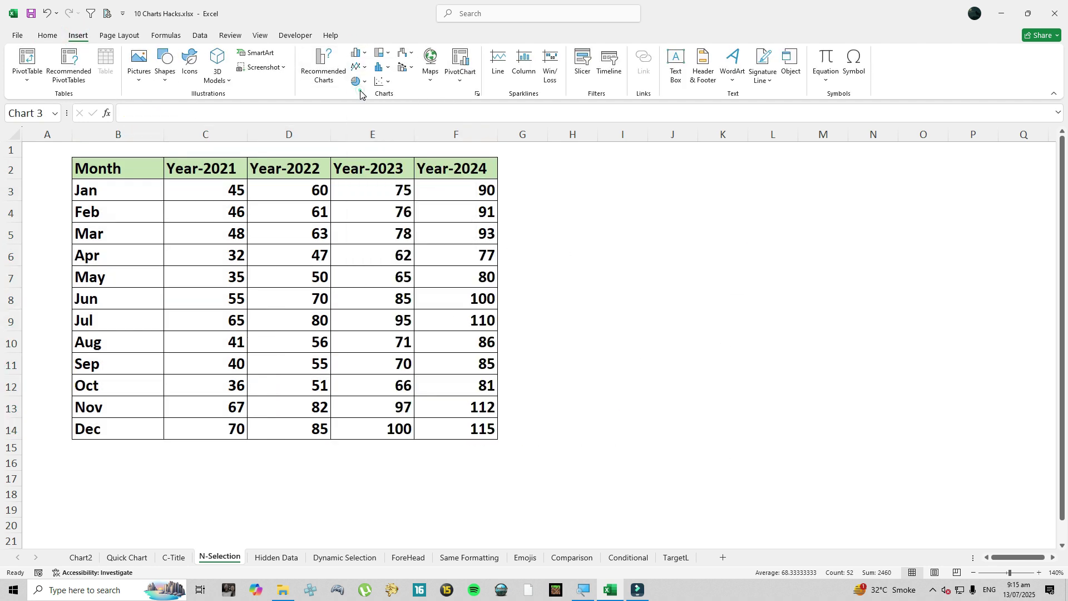
drag(411, 232, 687, 163)
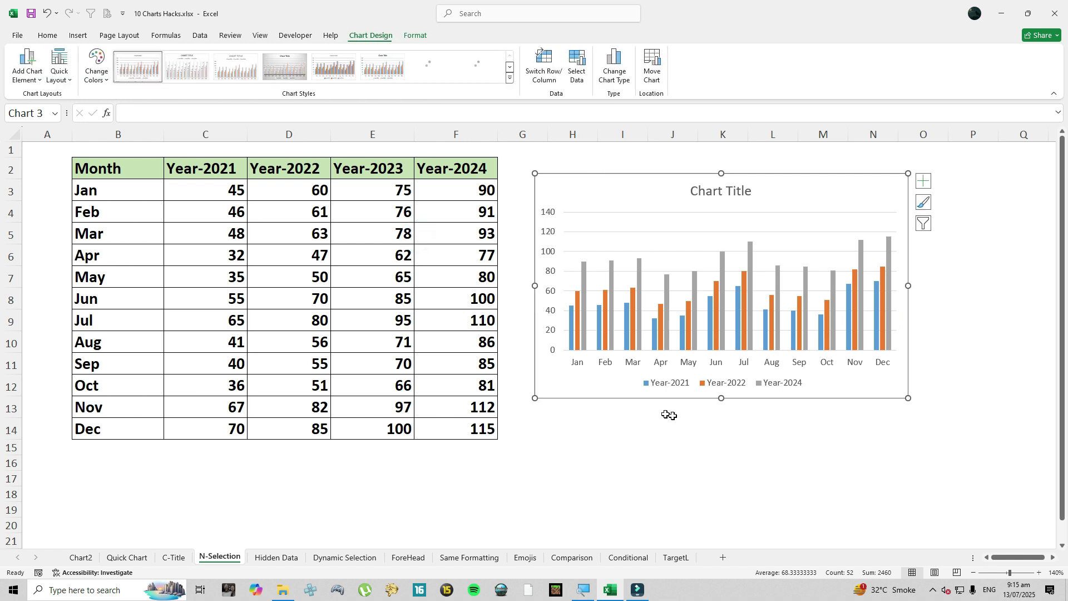
drag(722, 399, 722, 435)
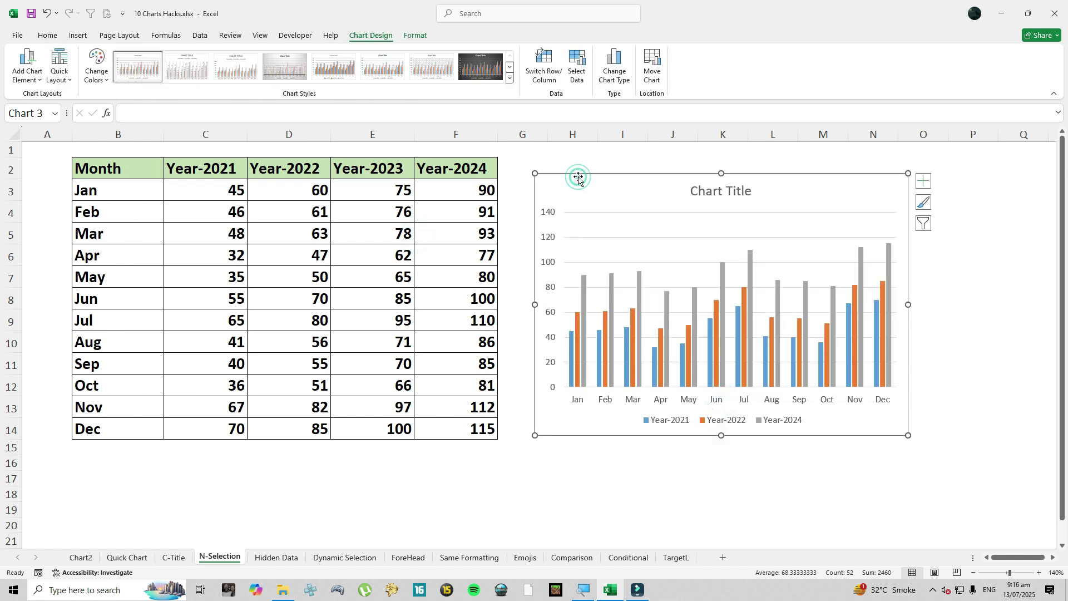
Replace the three-series chart with a 2-D clustered column chart of B2:D14, placed beside the Year-2024 column and stretched to the table's height
key(Delete)
click(468, 242)
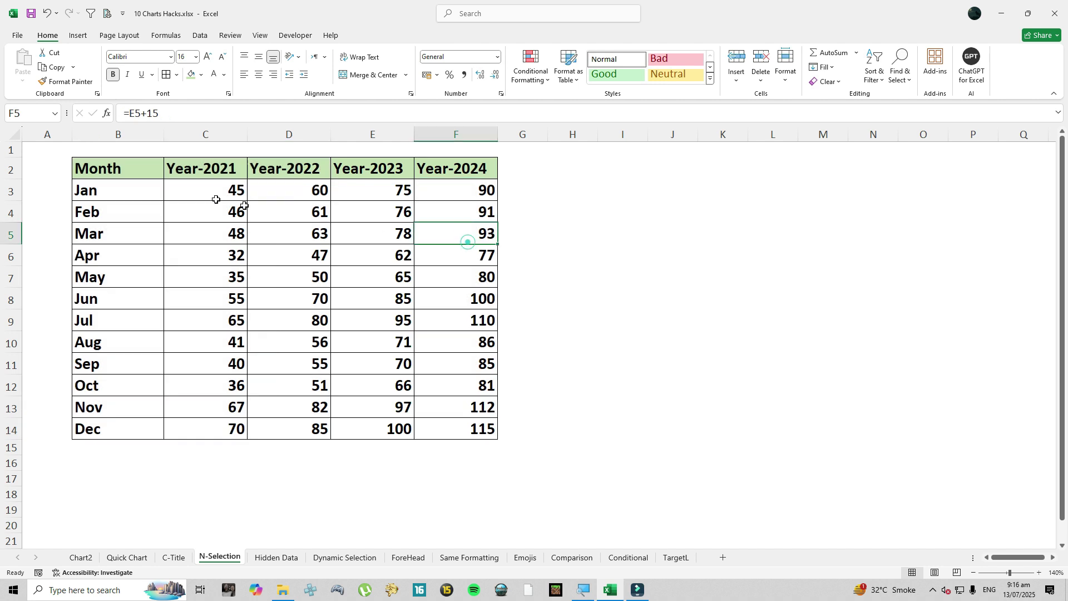
drag(112, 169, 324, 429)
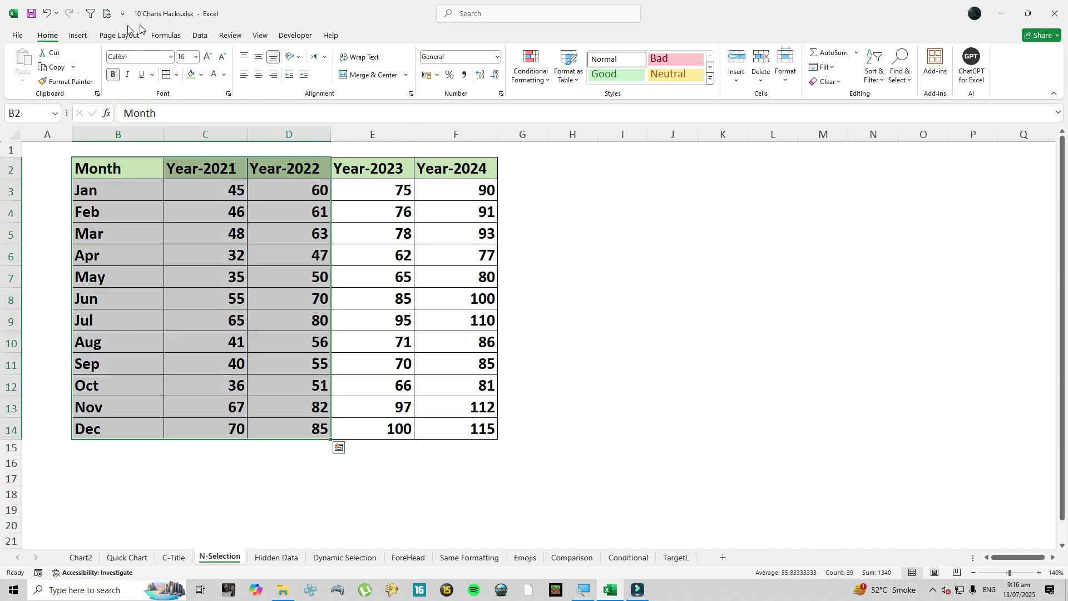
click(78, 35)
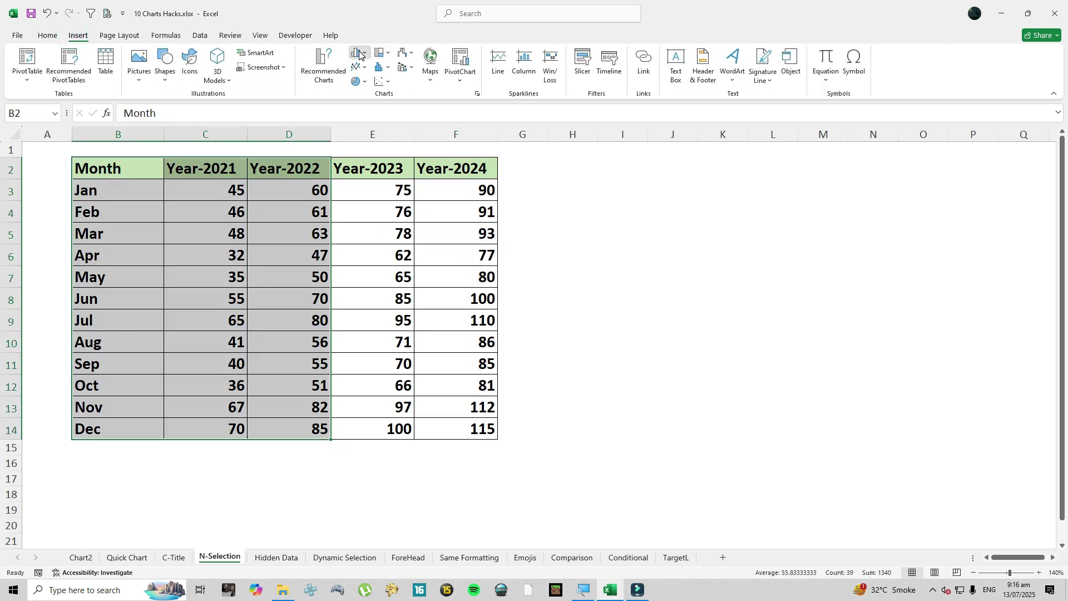
click(359, 53)
click(365, 109)
drag(522, 237, 681, 171)
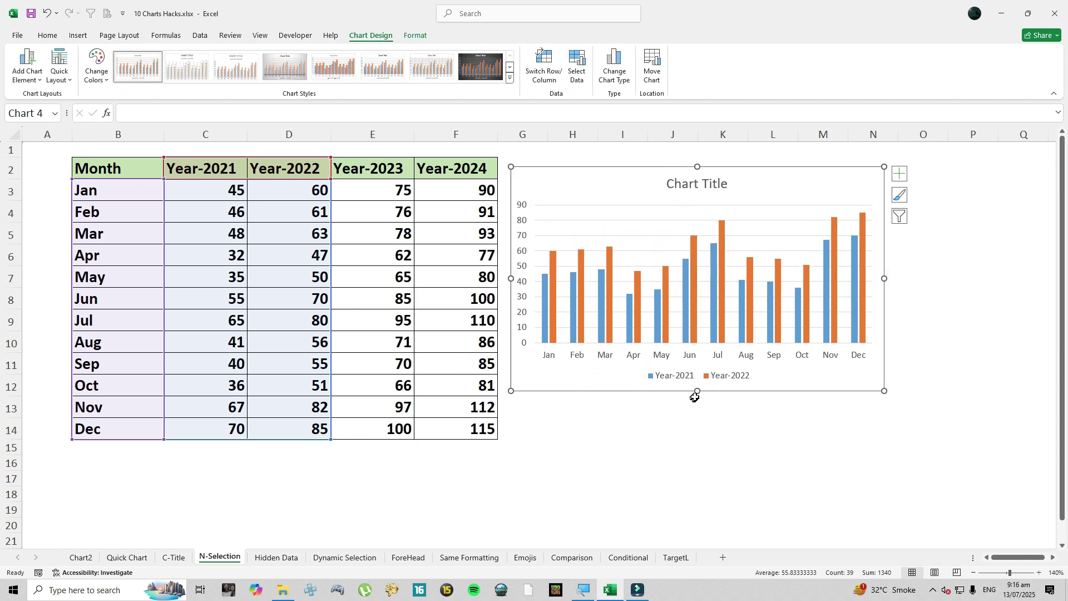
drag(697, 392, 697, 442)
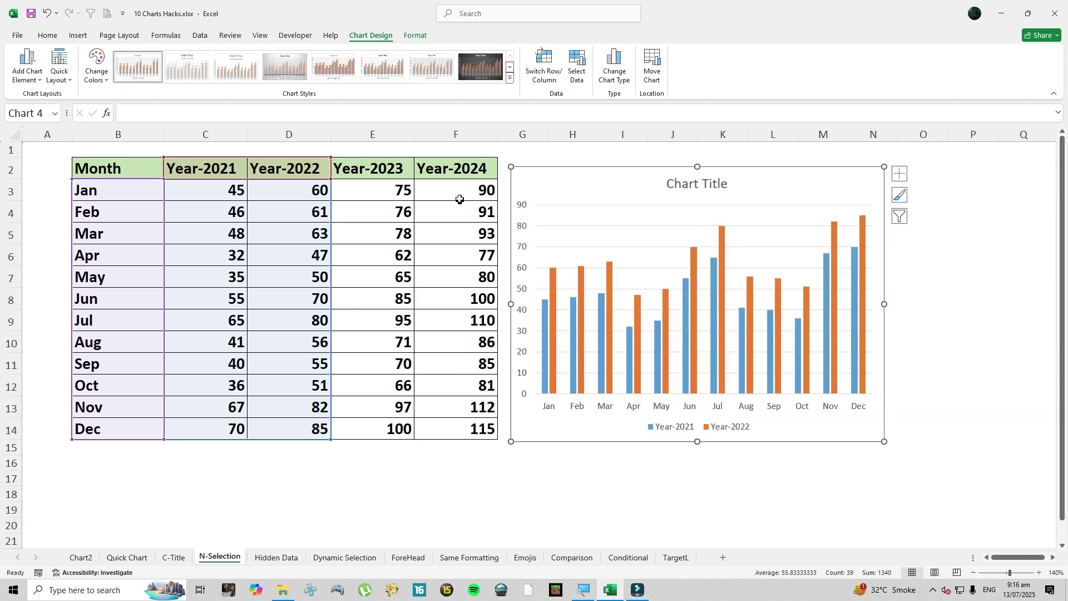
Copy the Year-2024 column F2:F14 and paste it into the chart as an additional series
drag(457, 176, 459, 426)
key(ctrl+c)
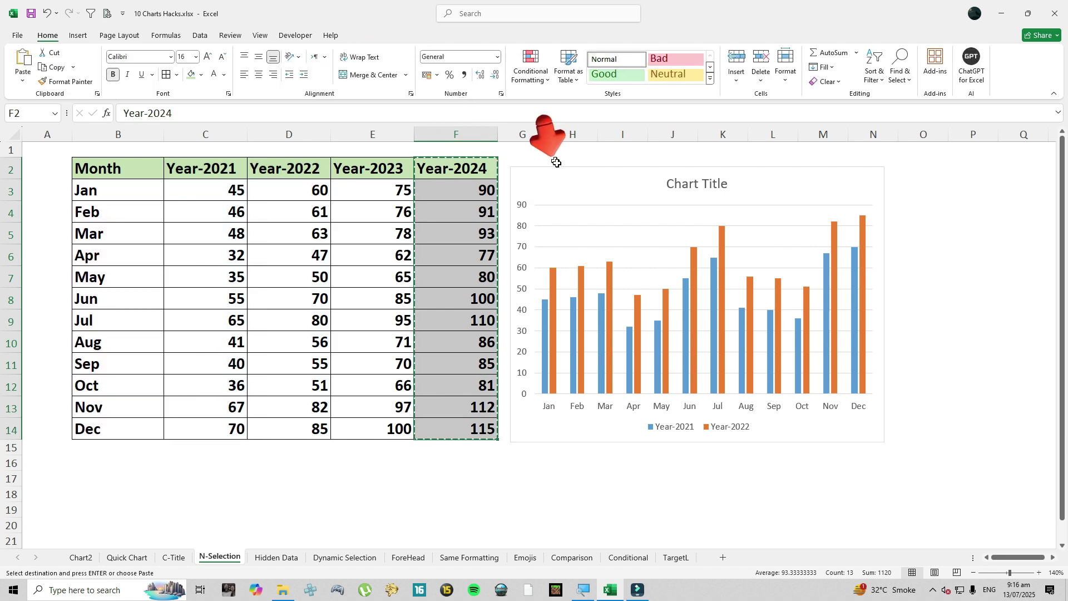
click(530, 172)
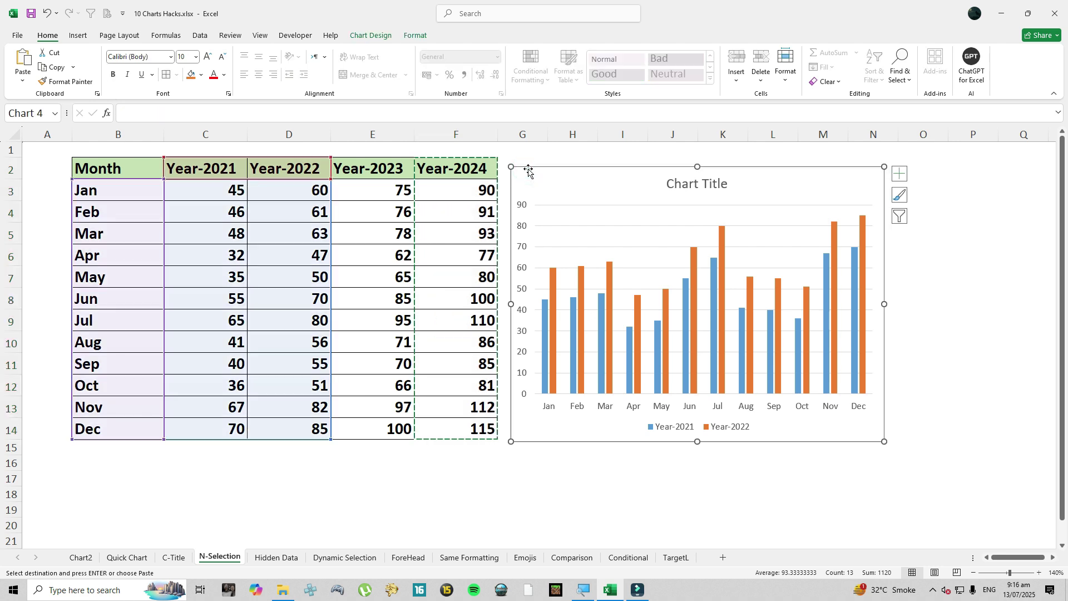
key(ctrl+v)
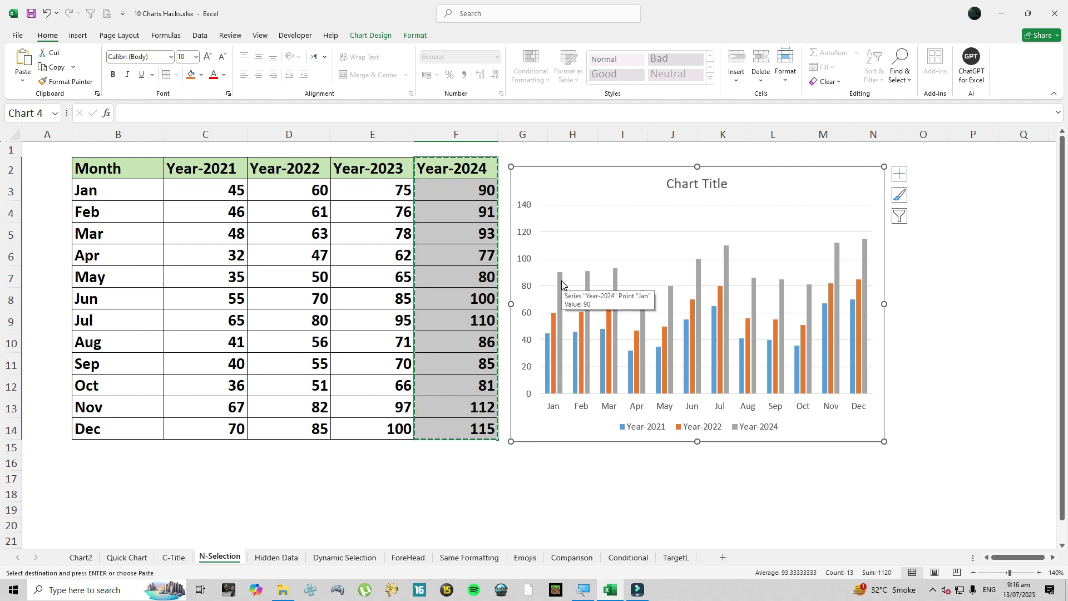
click(471, 482)
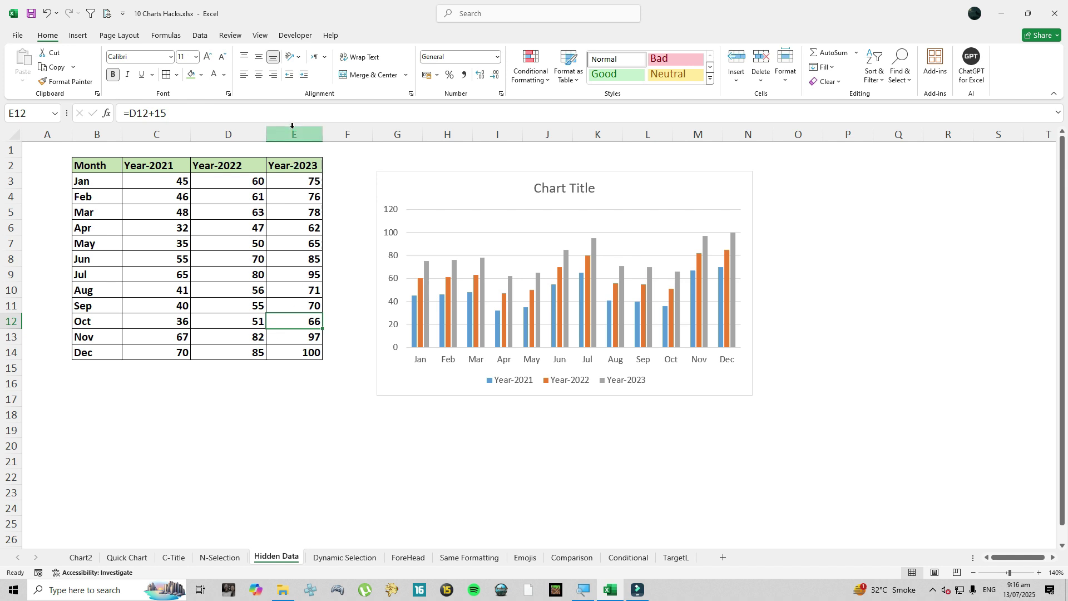
On the Hidden Data sheet, hide column D containing the Year-2022 data
click(229, 168)
click(228, 135)
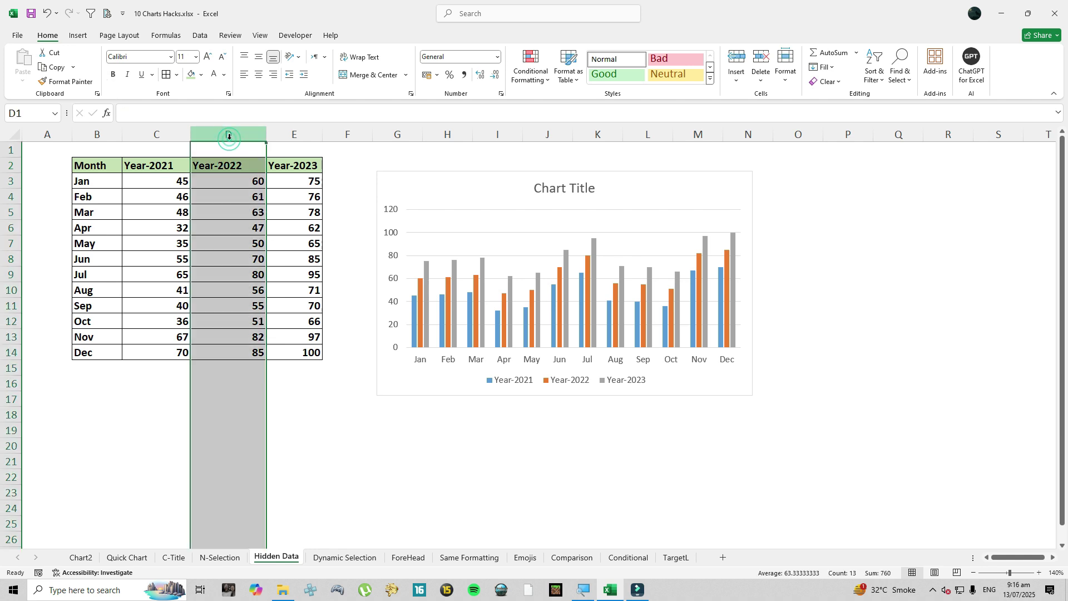
right_click(229, 137)
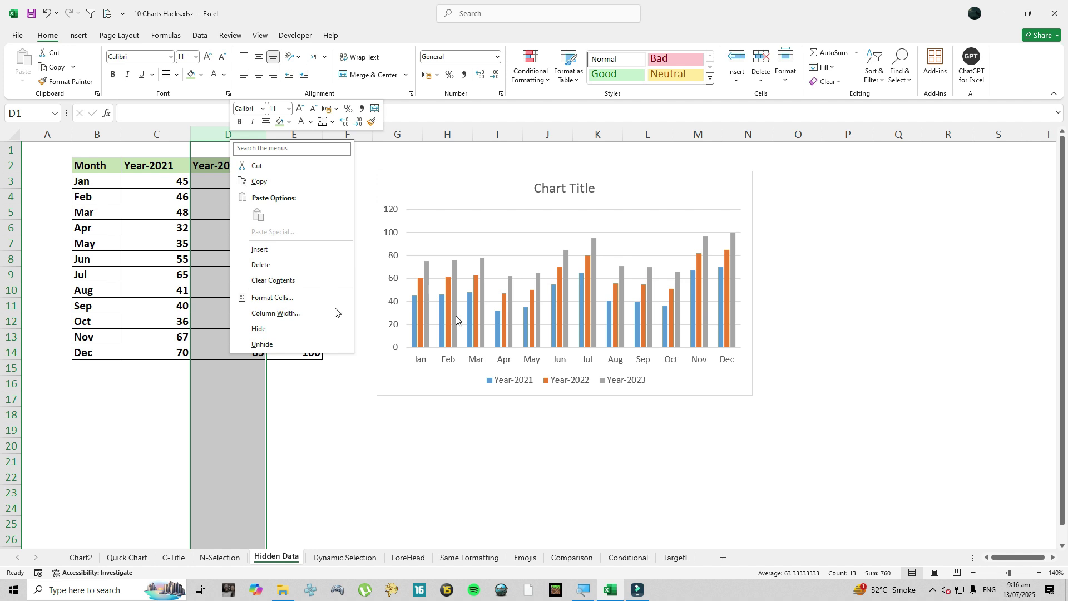
click(260, 328)
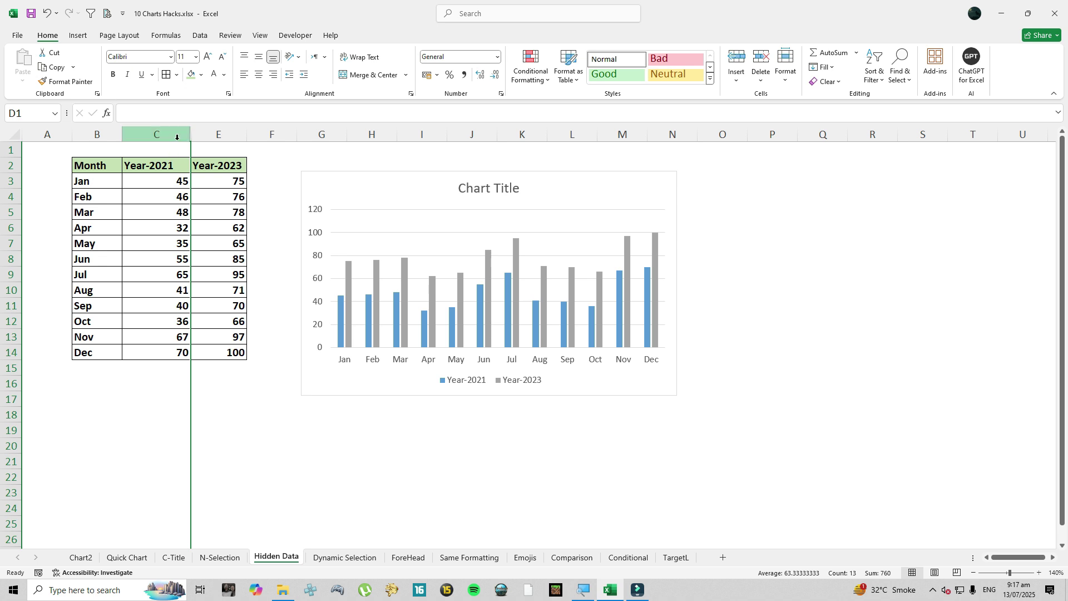
Unhide the Year-2022 column between columns C and E
drag(156, 134, 218, 134)
right_click(204, 138)
click(262, 341)
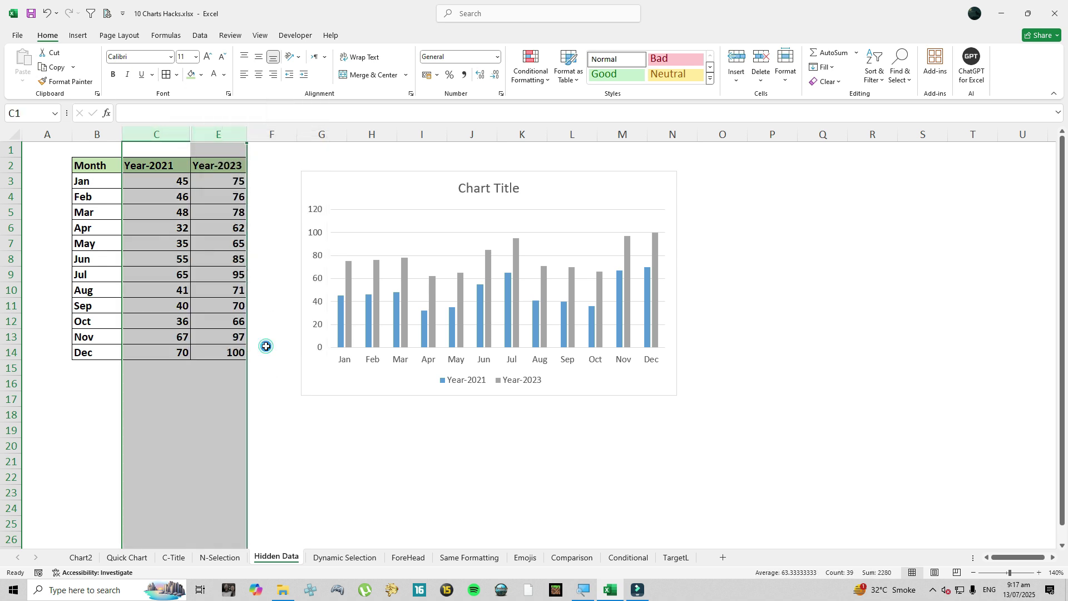
click(262, 351)
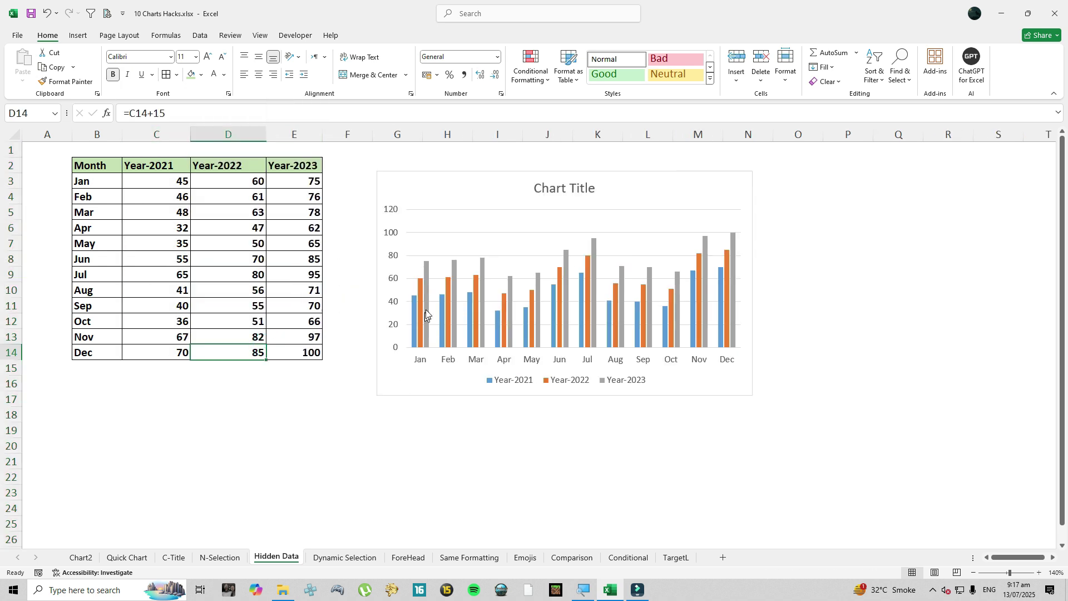
In the chart's data source settings for hidden and empty cells, enable Show data in hidden rows and columns
mouse_move(471, 295)
click(411, 184)
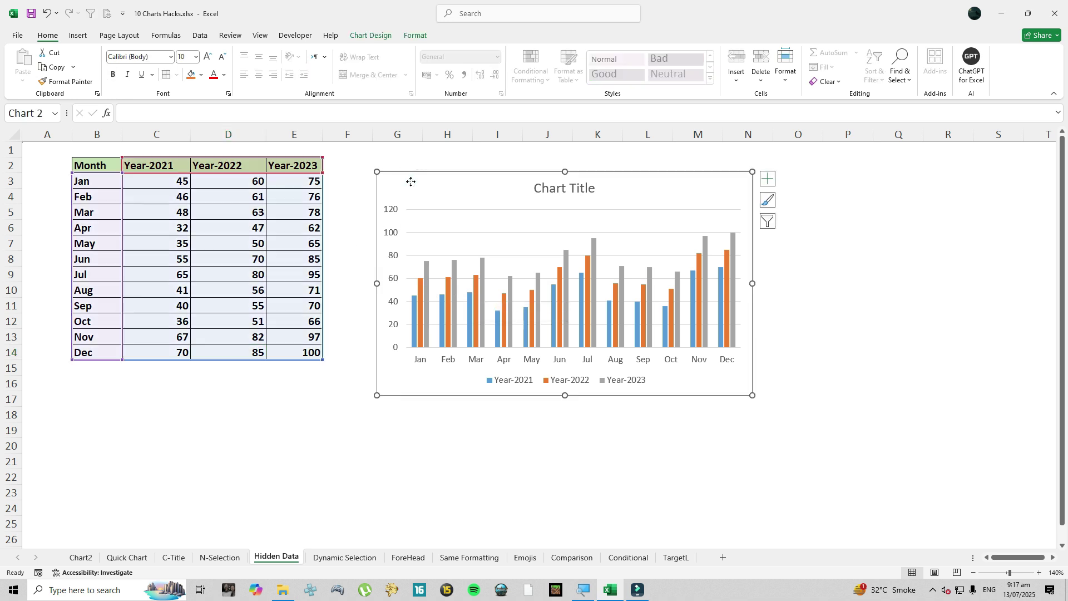
right_click(411, 184)
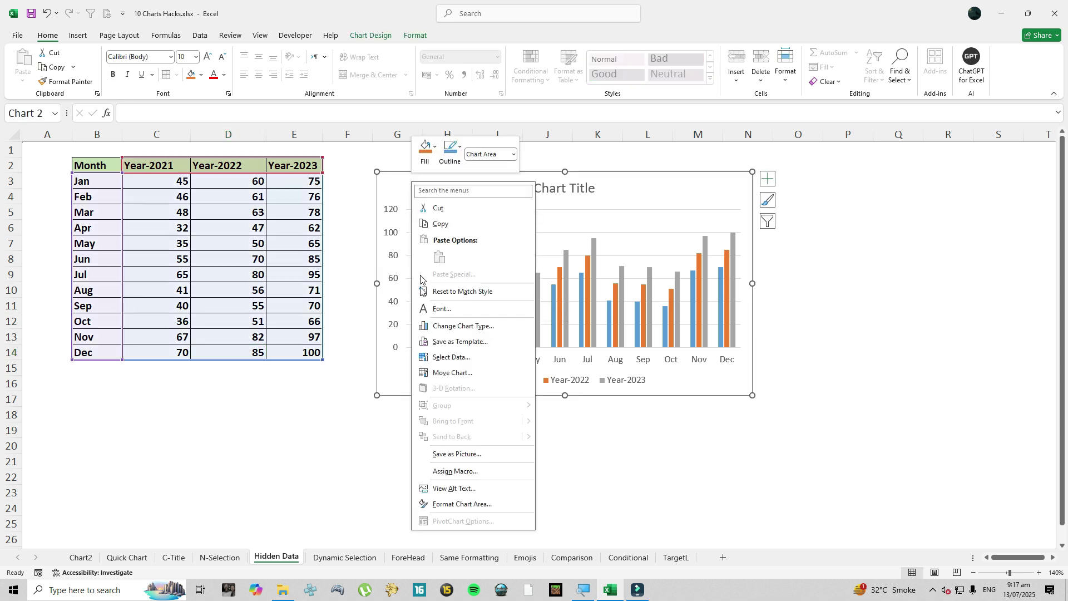
click(446, 362)
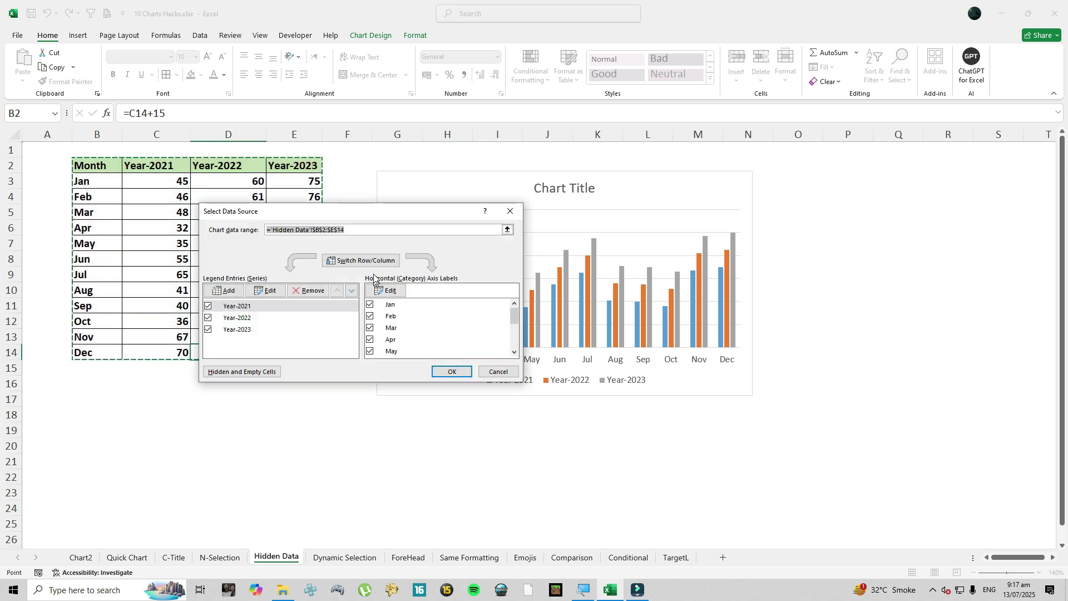
drag(376, 213, 571, 134)
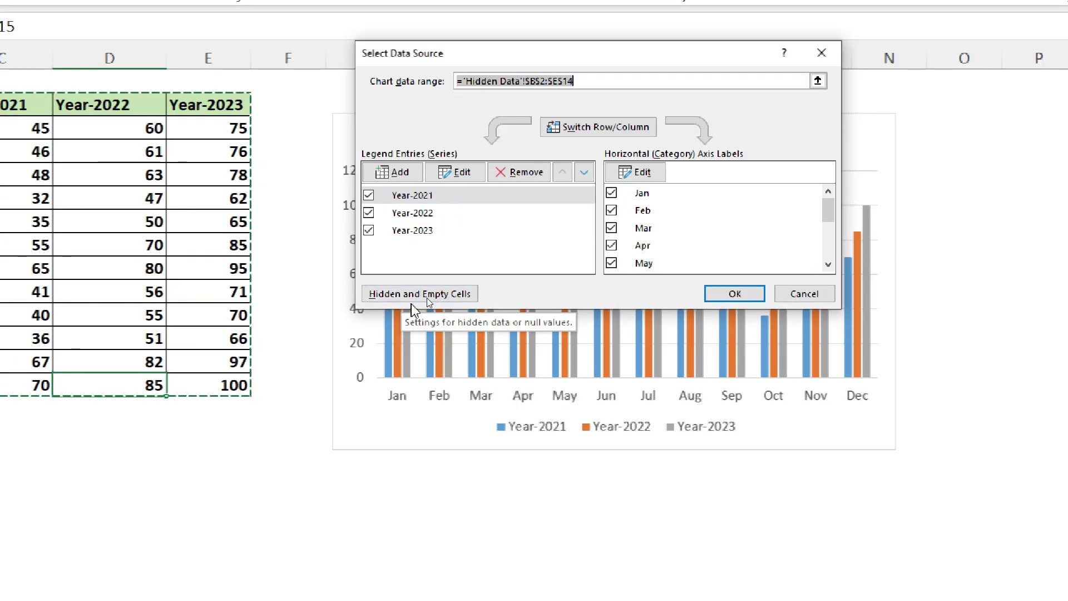
click(446, 297)
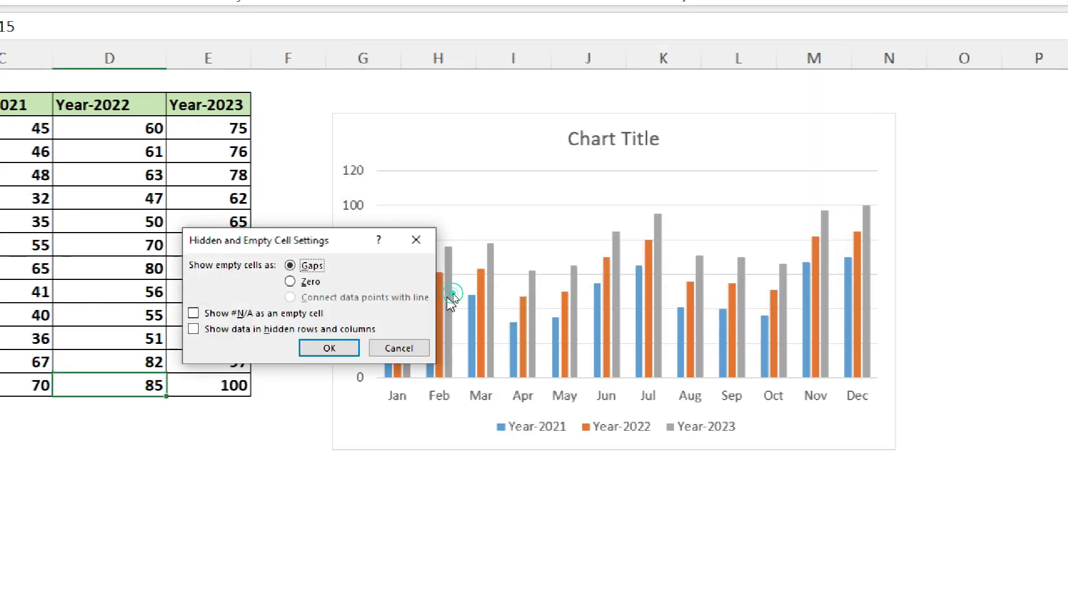
drag(258, 237, 445, 148)
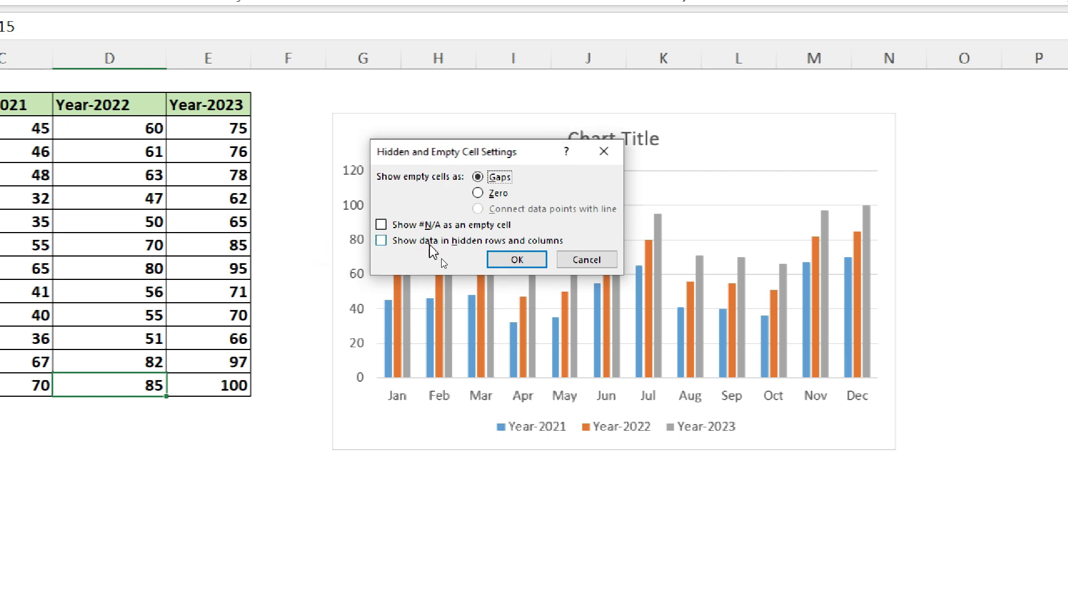
click(383, 245)
click(510, 261)
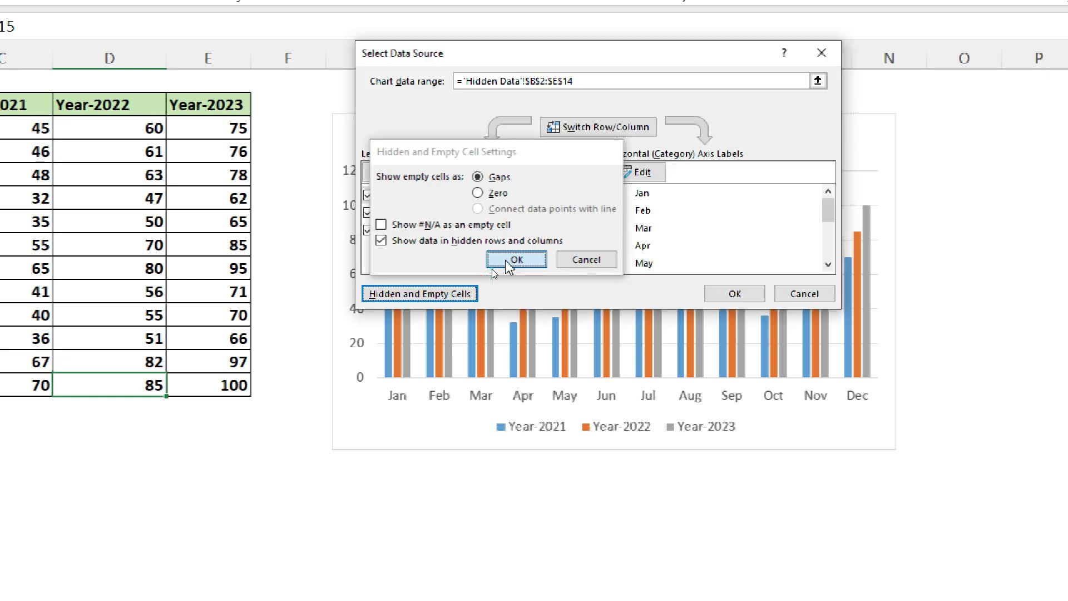
click(735, 293)
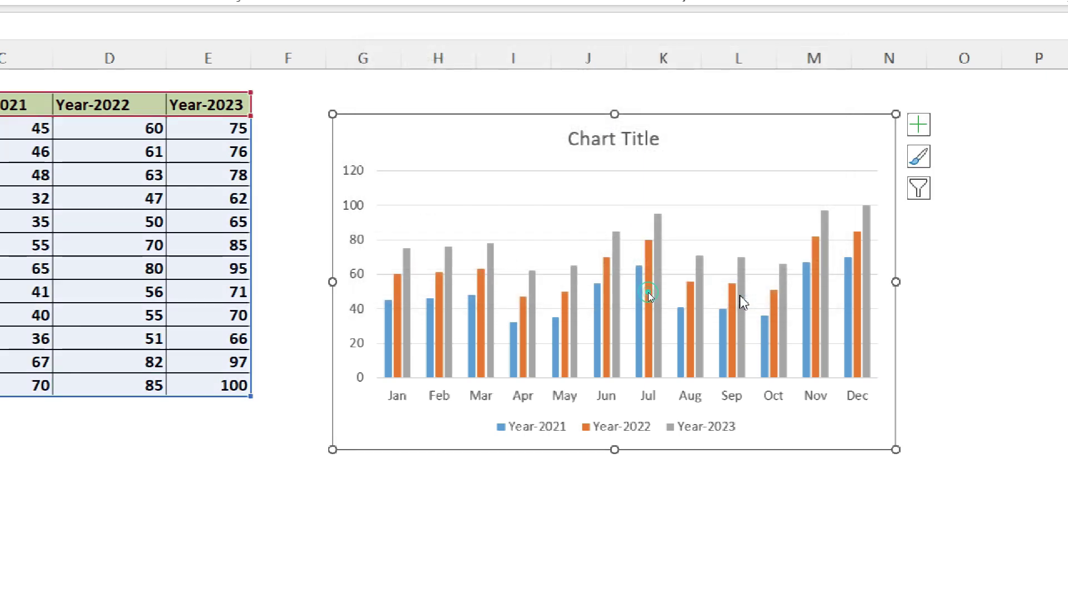
Hide column D again to test the chart's hidden-data setting
right_click(109, 57)
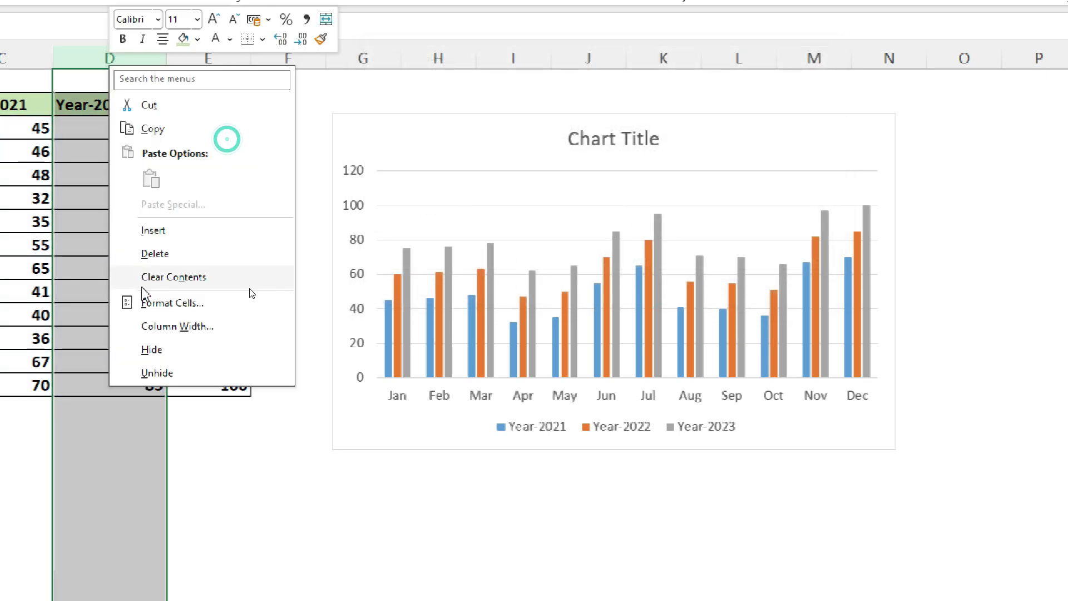
click(151, 349)
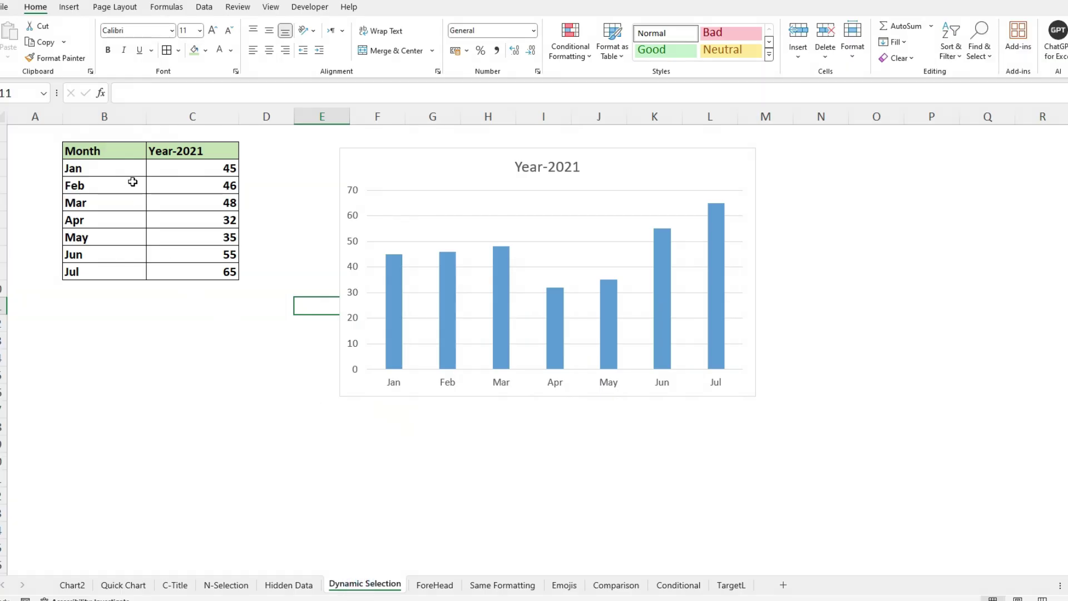
On the Dynamic Selection sheet, add an Aug row with the value 70 below Jul in the Month and Year-2021 table
drag(149, 152, 199, 271)
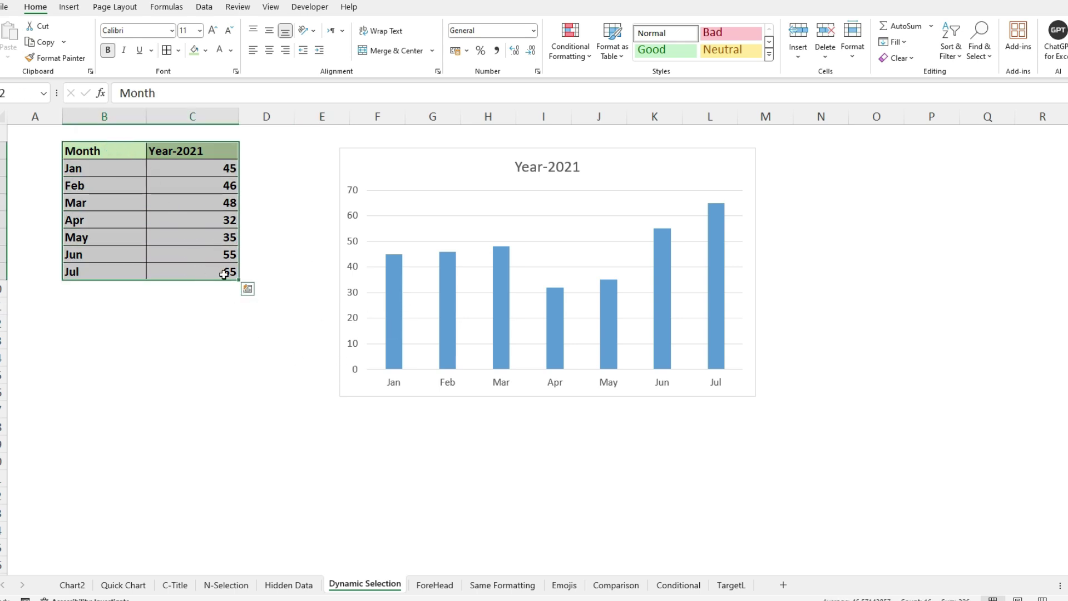
click(107, 288)
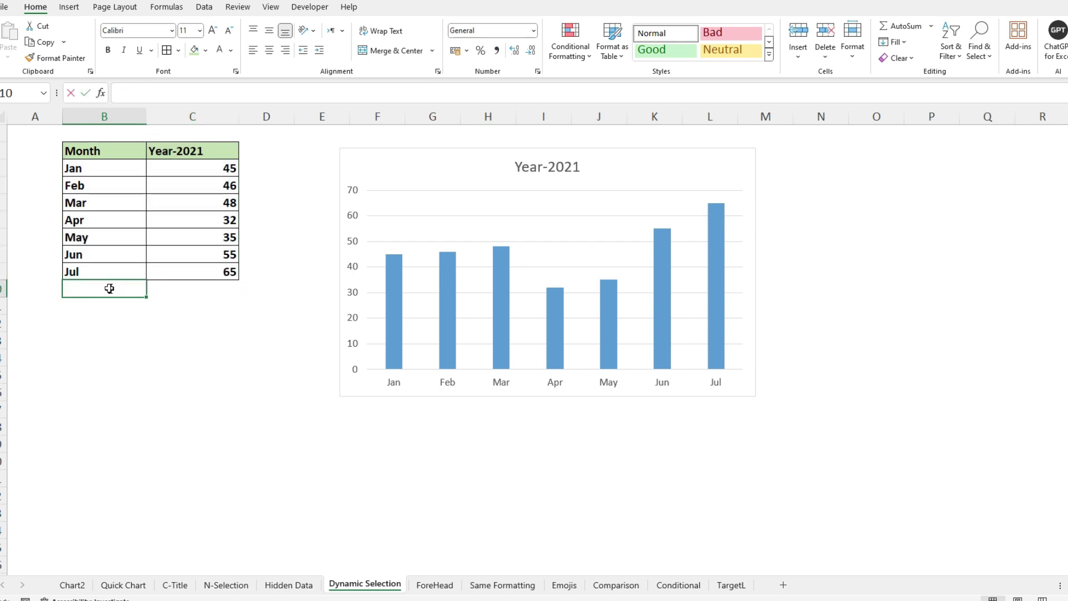
text(Aug)
key(Tab)
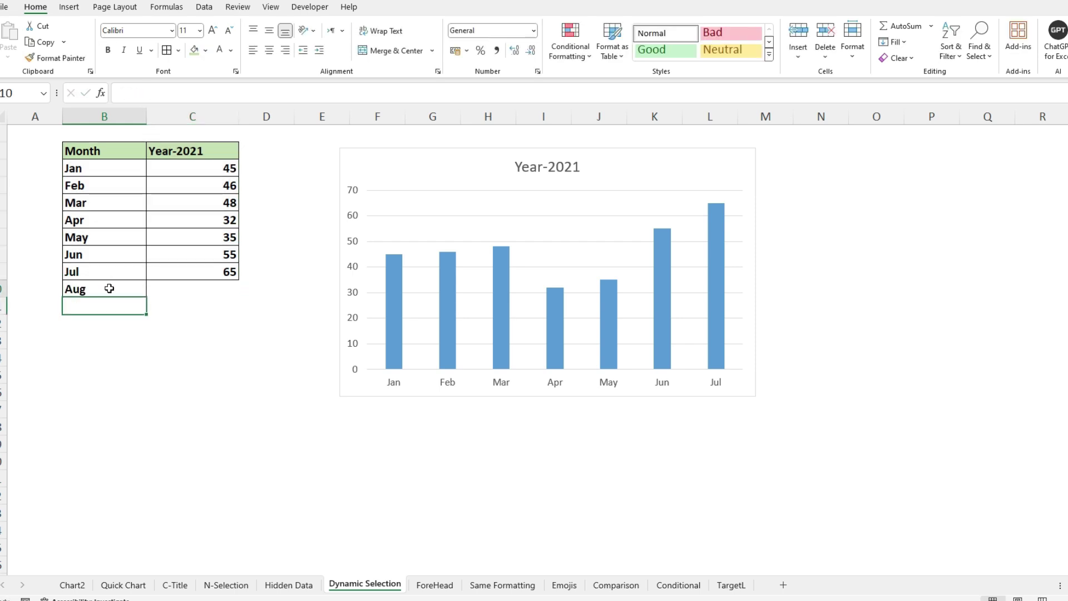
text(70)
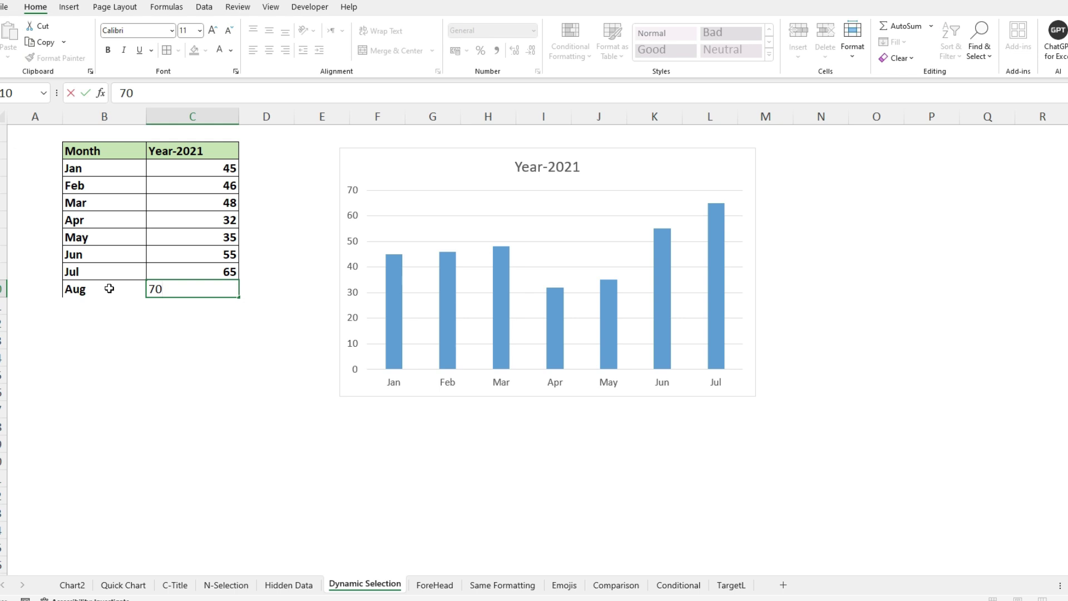
key(Return)
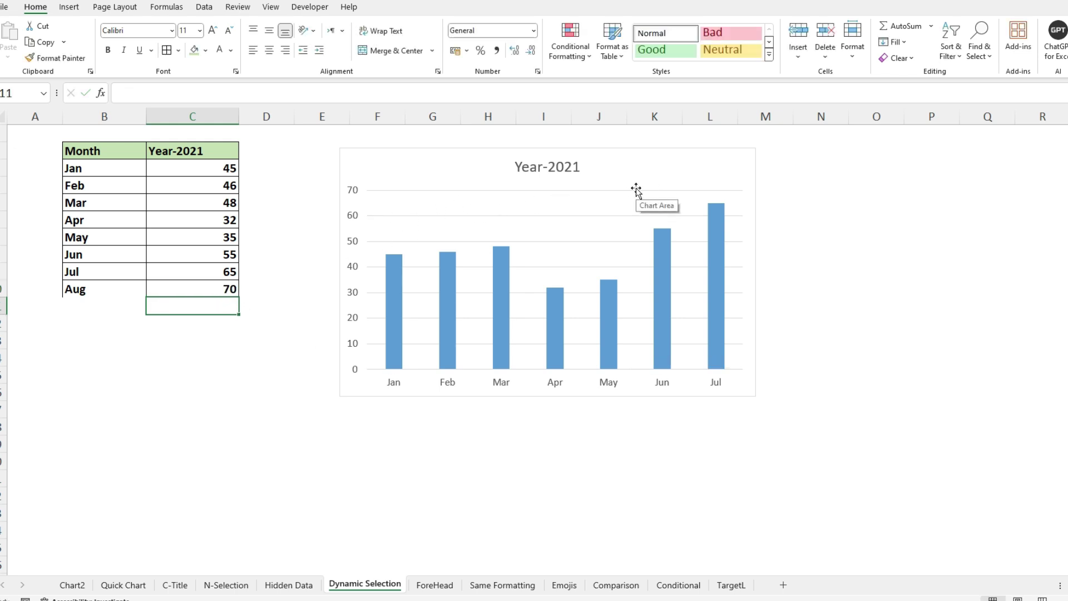
Clear the Aug row from the Month and Year-2021 range and delete the existing column chart
drag(87, 289, 177, 290)
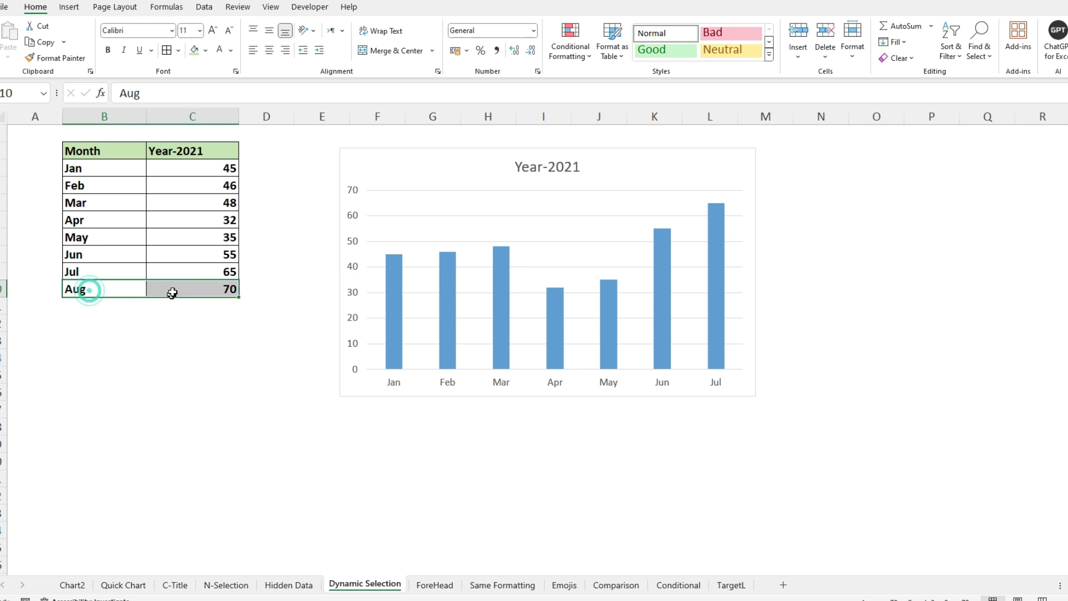
key(Delete)
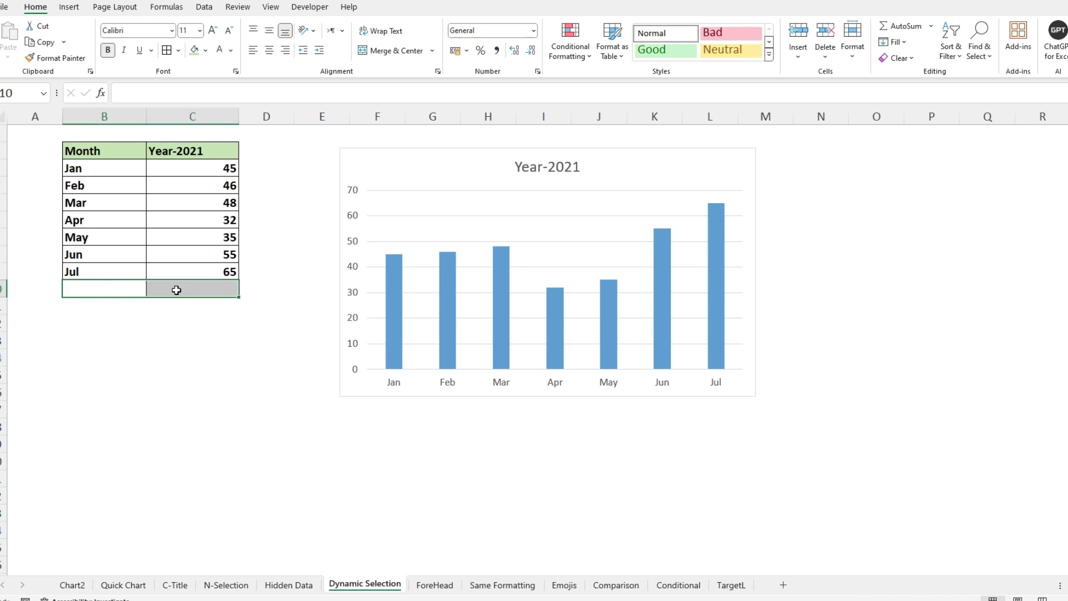
click(394, 150)
key(Delete)
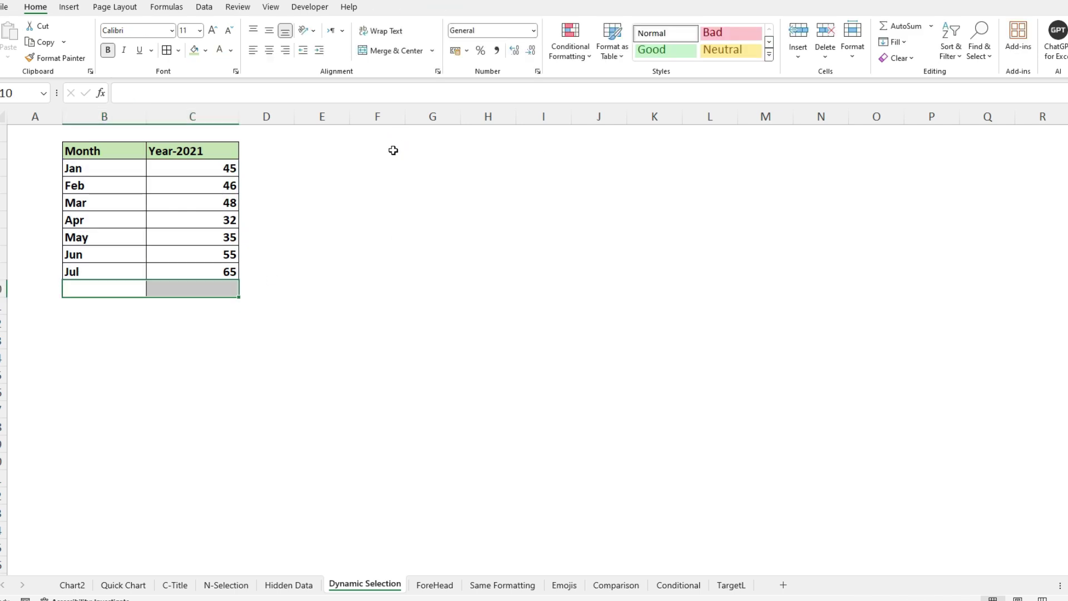
Convert the Month and Year-2021 range B2:C9, Jan through Jul, into a table with headers
drag(72, 154, 208, 273)
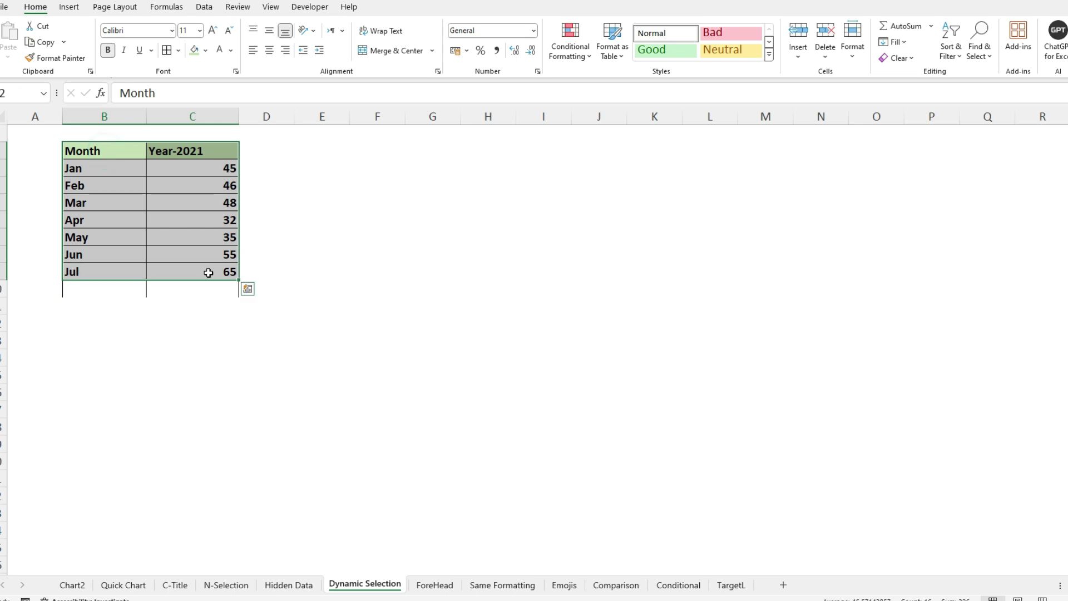
key(ctrl+t)
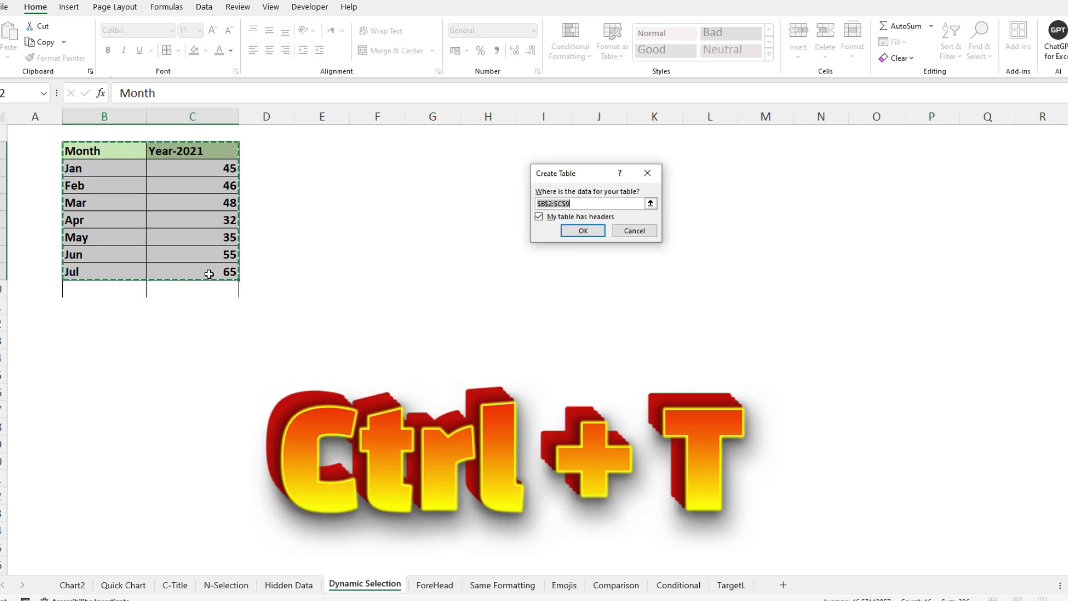
key(Escape)
click(69, 6)
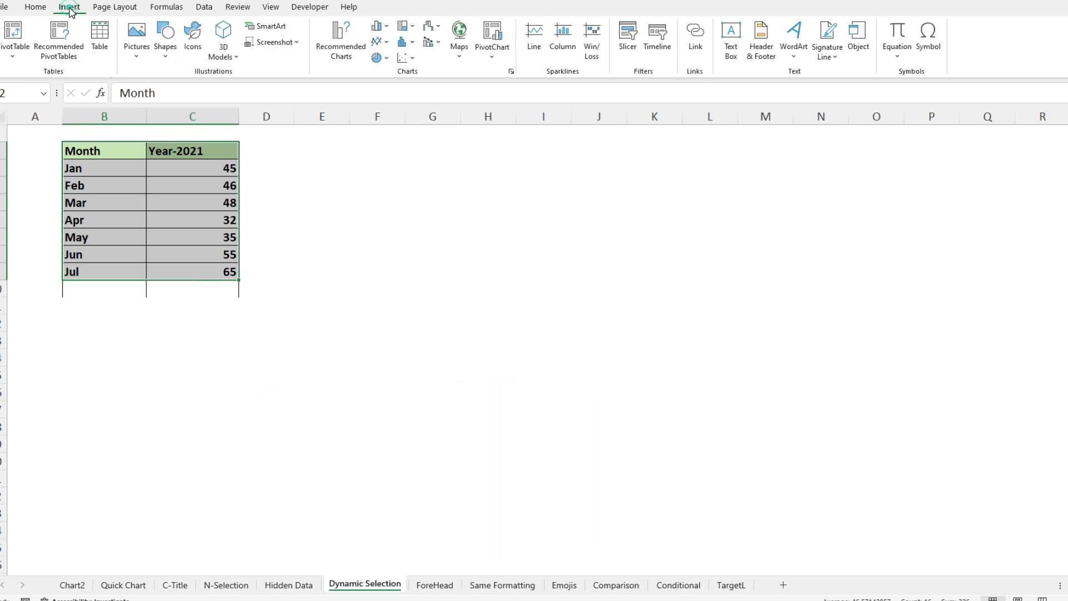
click(100, 51)
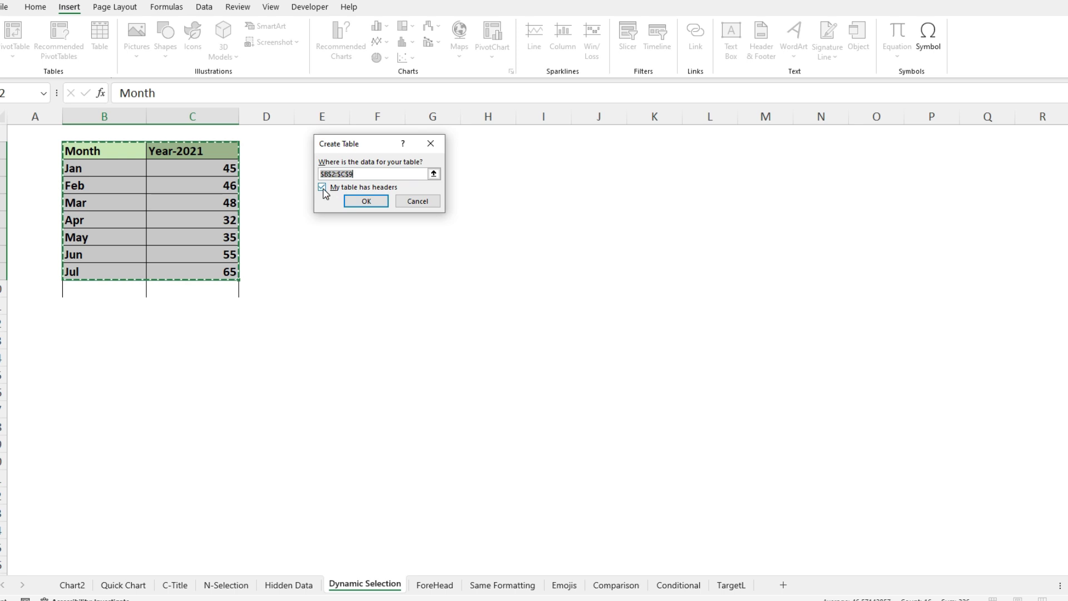
click(355, 202)
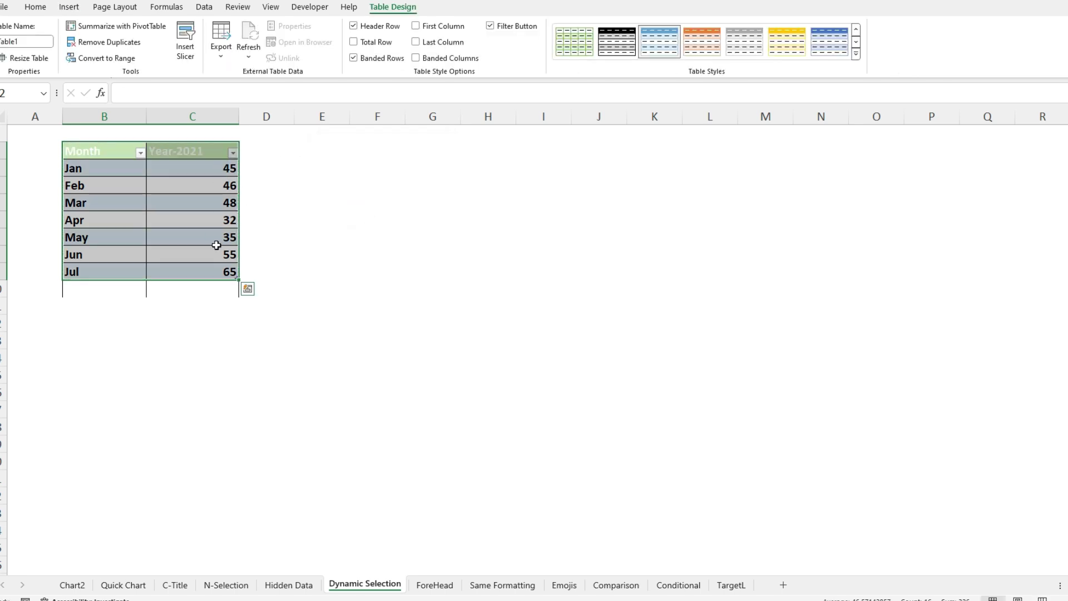
Insert a clustered column chart from the new table and place it beside the data
click(69, 7)
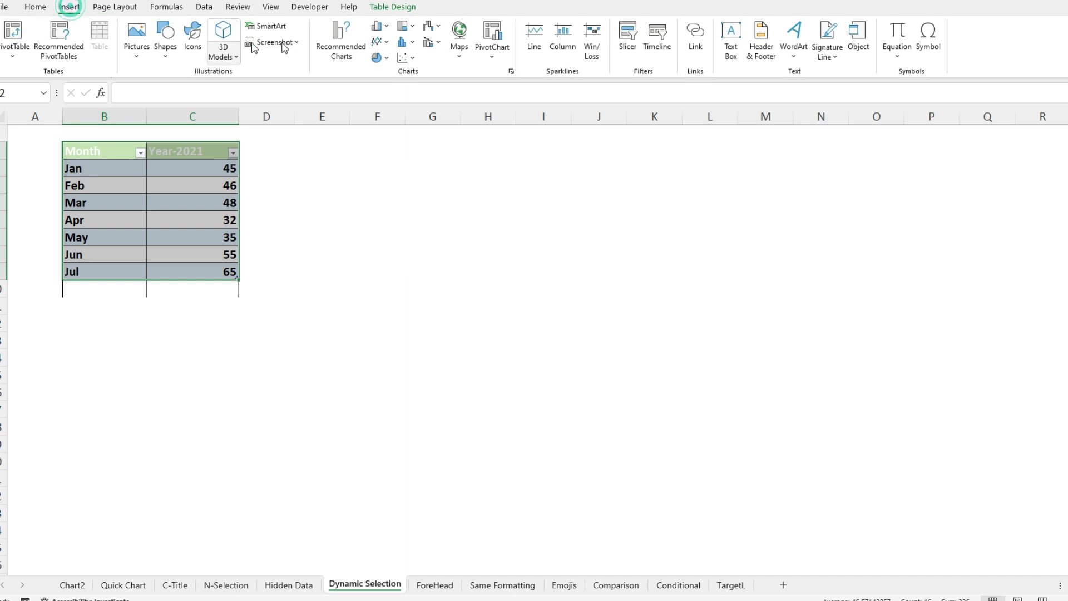
click(381, 35)
click(387, 69)
drag(444, 229, 372, 162)
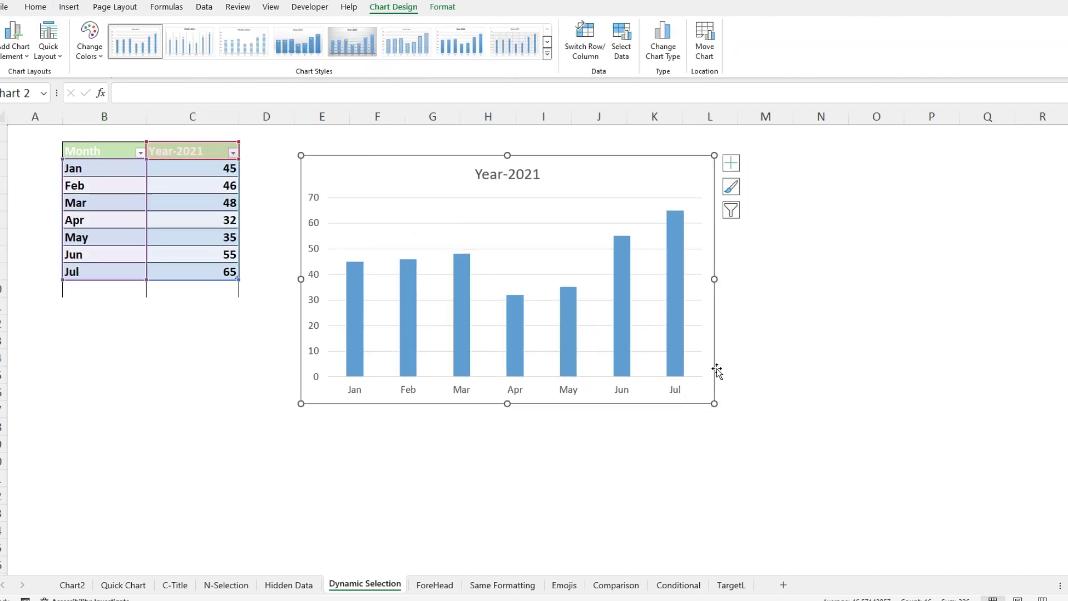
Add an Aug row with the value 70 directly below Jul to extend the table and its chart
click(117, 287)
text(Aug)
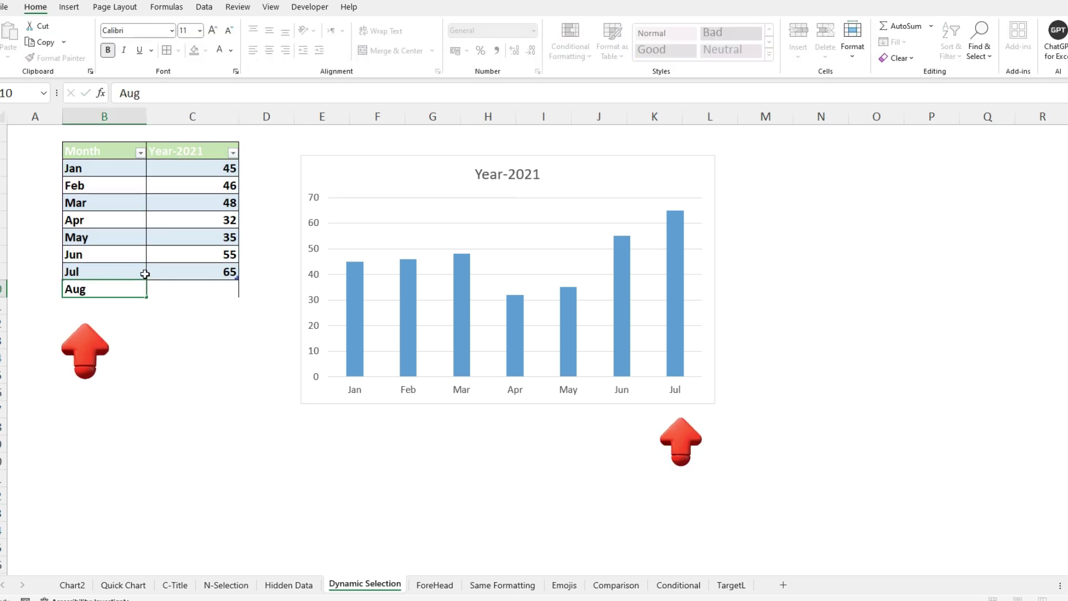
key(Tab)
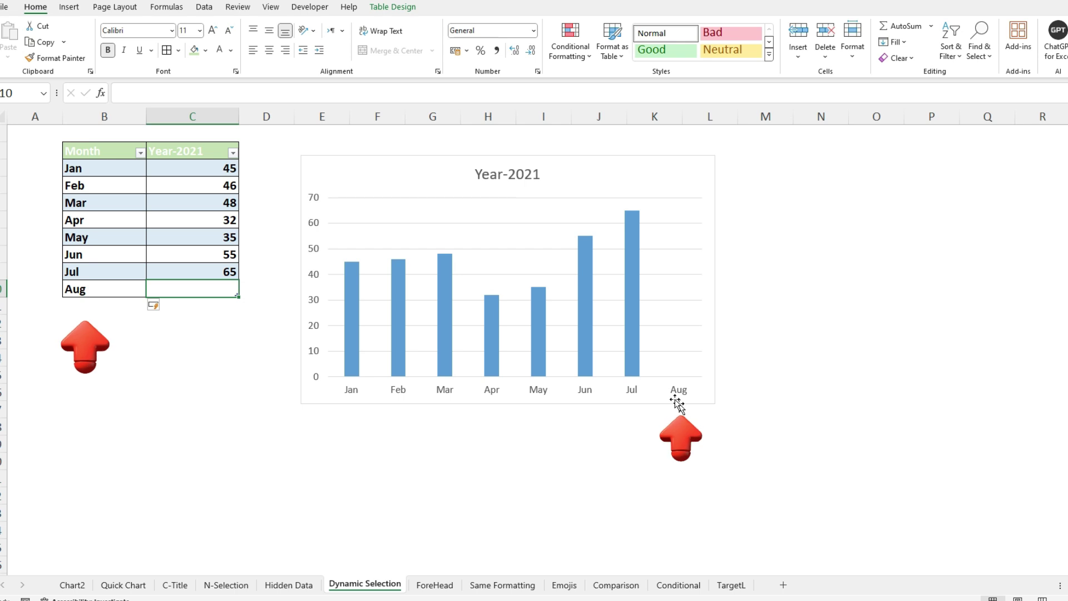
text(70)
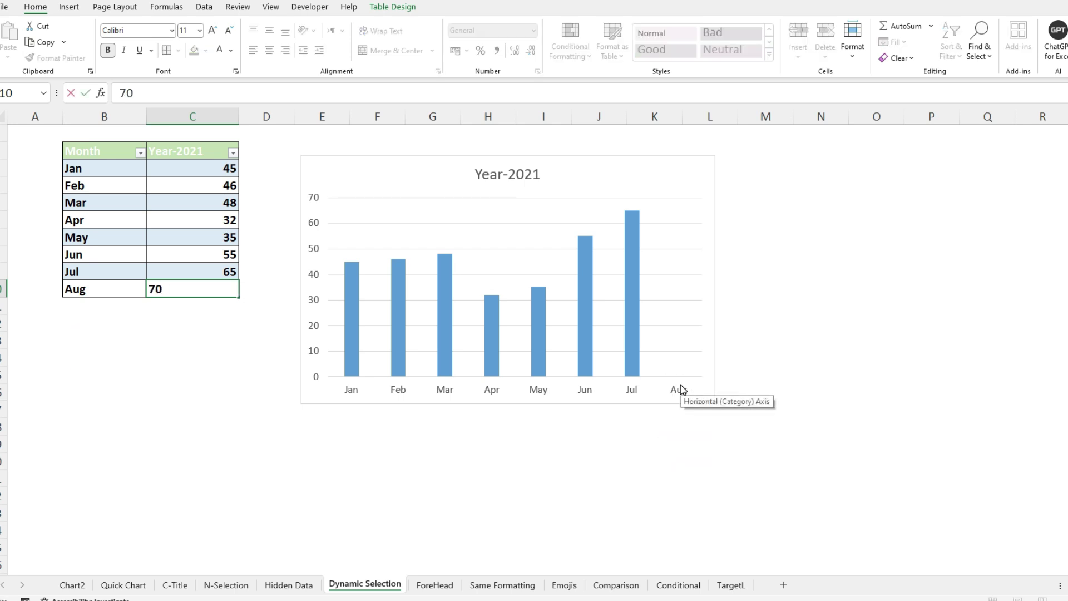
key(Return)
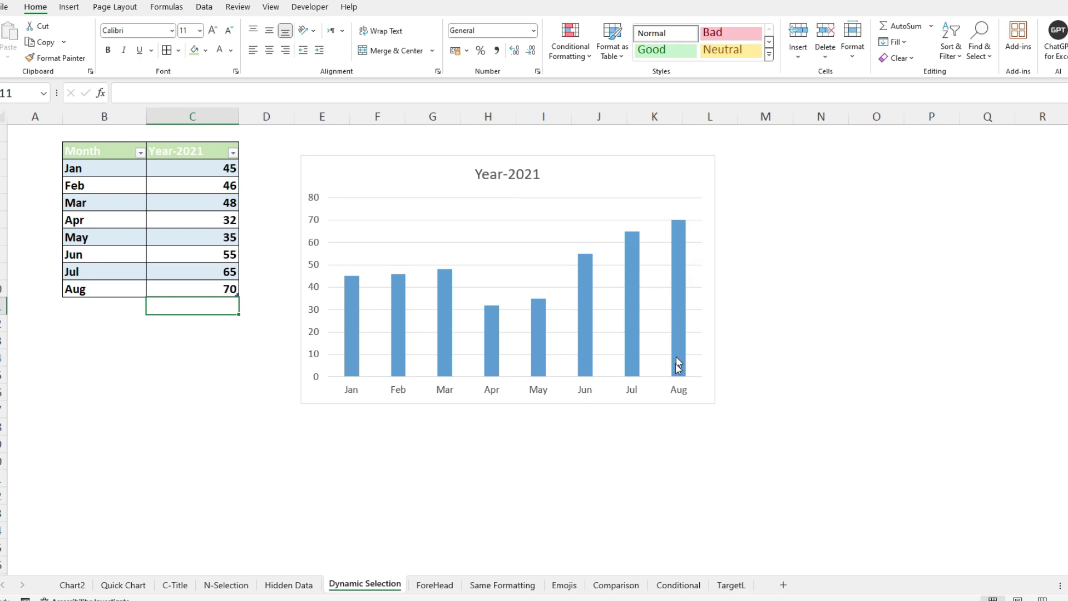
On the ForeHead sheet, delete the existing chart with the blue header shape
right_click(676, 239)
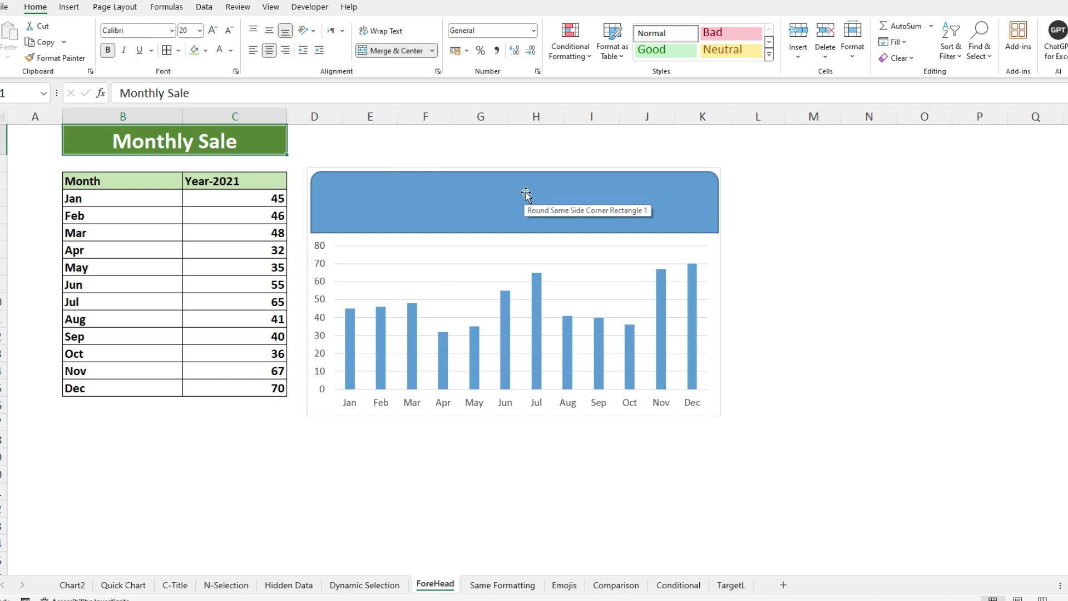
click(308, 171)
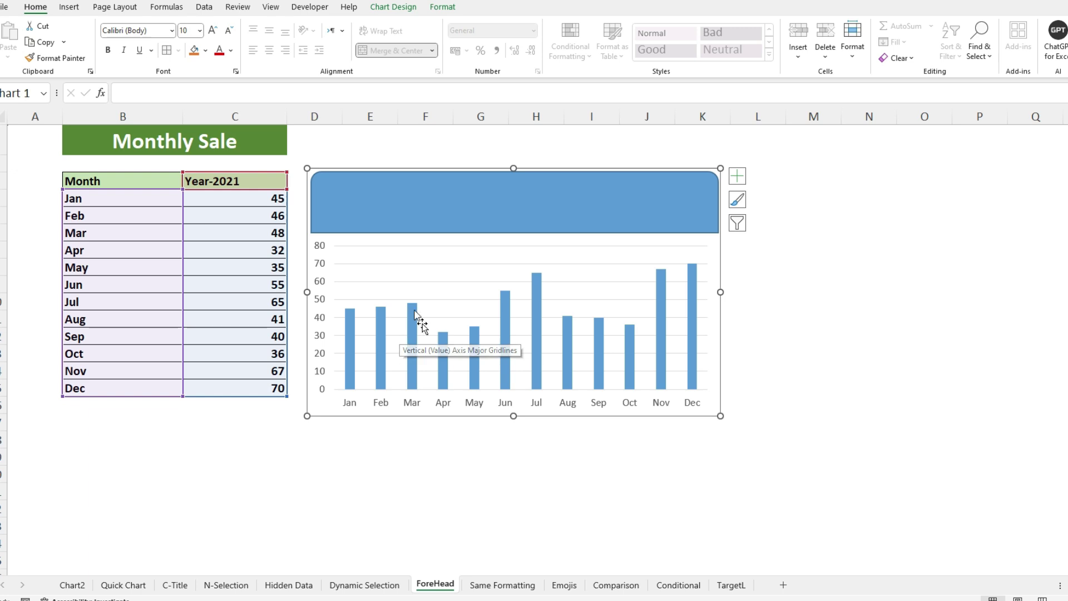
key(Delete)
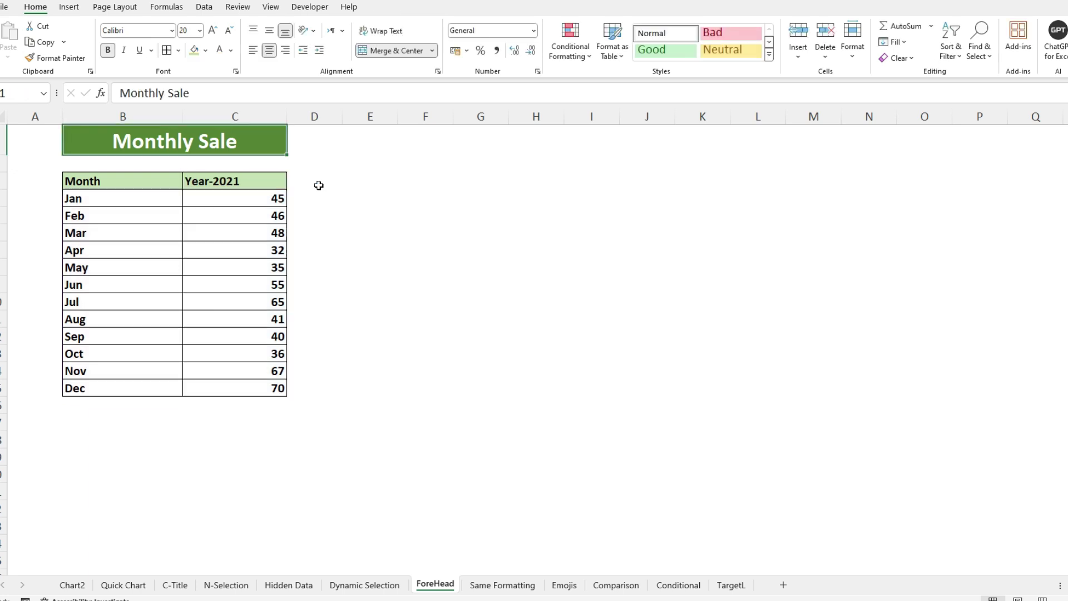
Insert a clustered column chart from the Jan to Dec Year-2021 data and place it beside the Monthly Sale table
drag(120, 186, 234, 388)
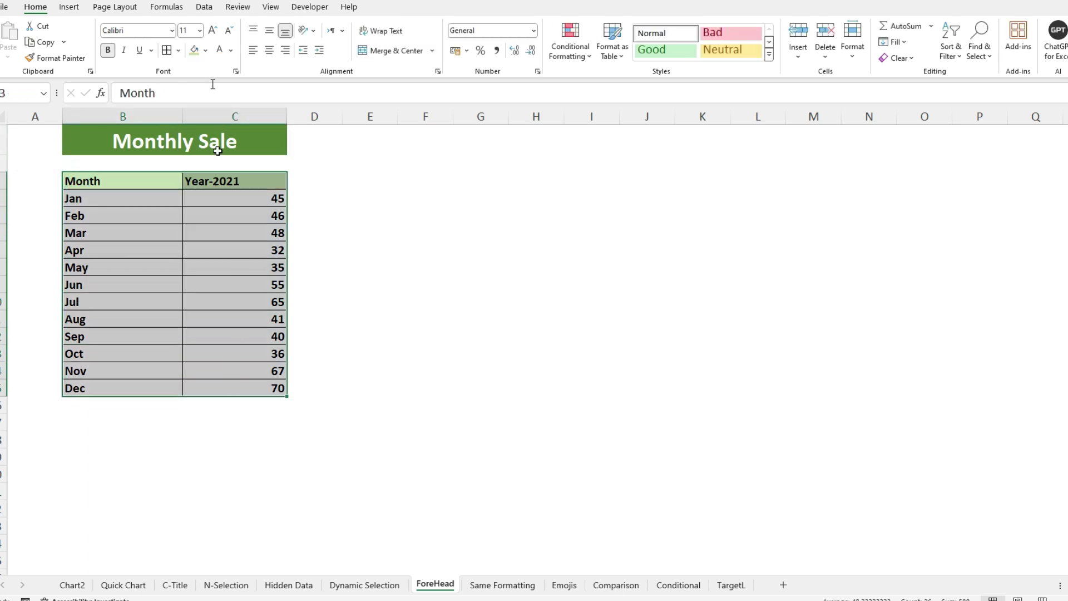
click(70, 7)
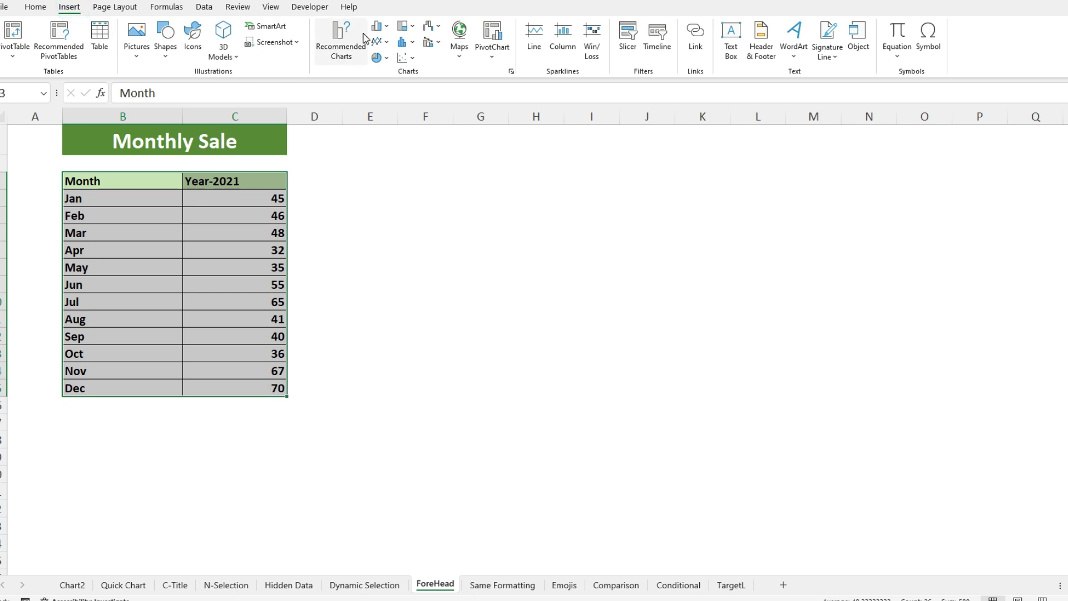
click(375, 26)
click(384, 68)
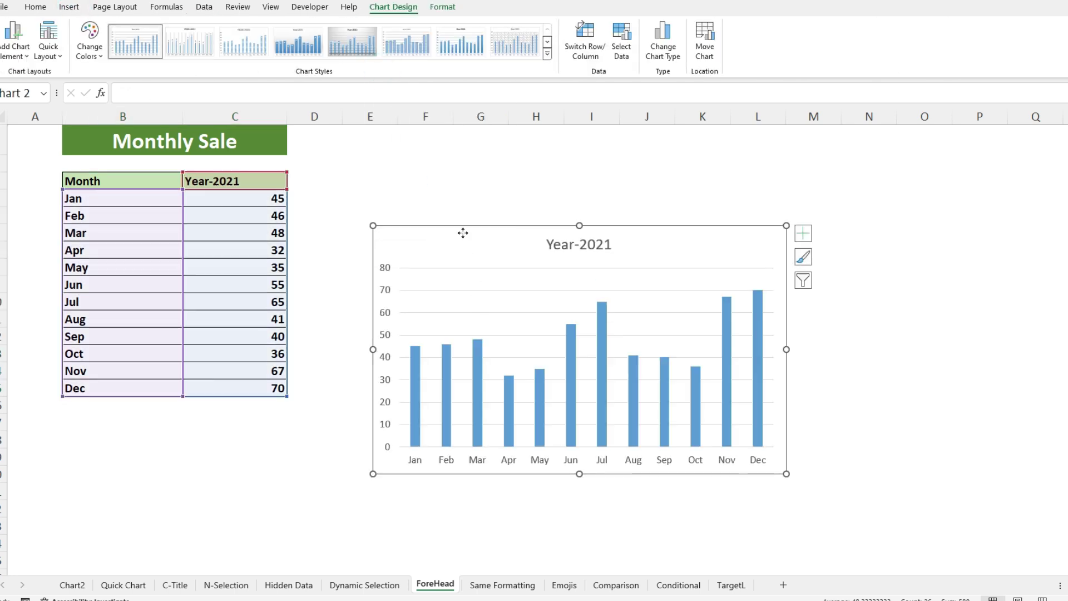
drag(462, 233, 435, 167)
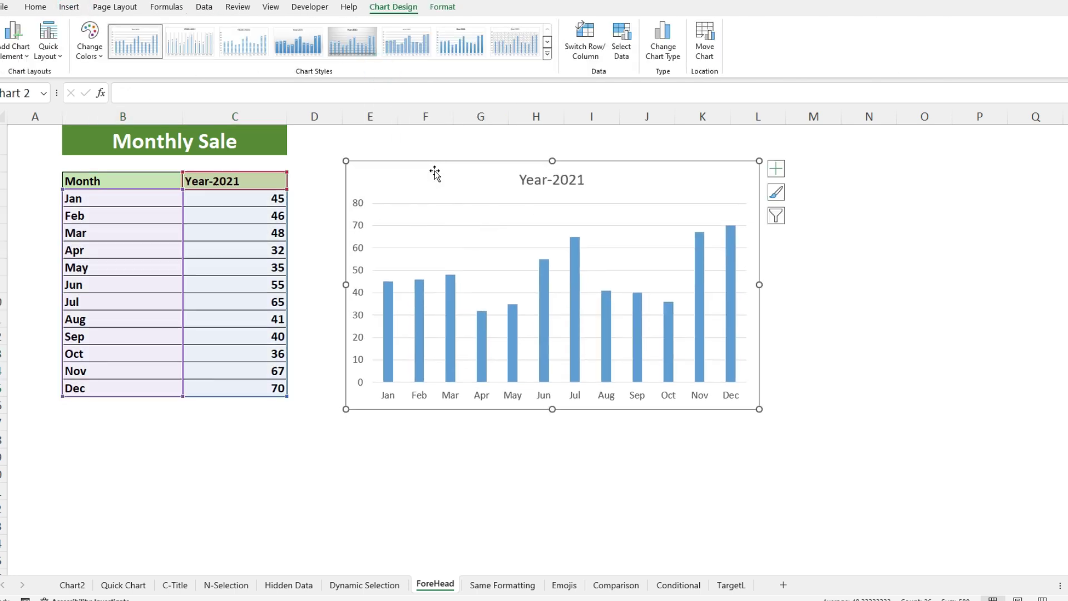
Remove the chart's title and horizontal gridlines, and lower the plot area's top edge to leave an empty band above the columns
click(548, 188)
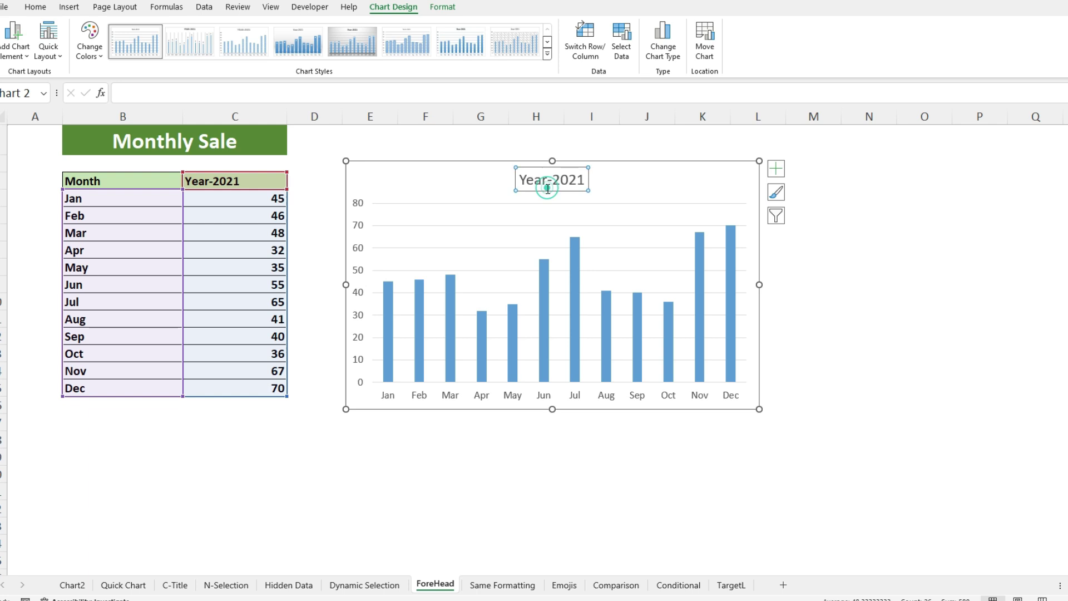
click(543, 192)
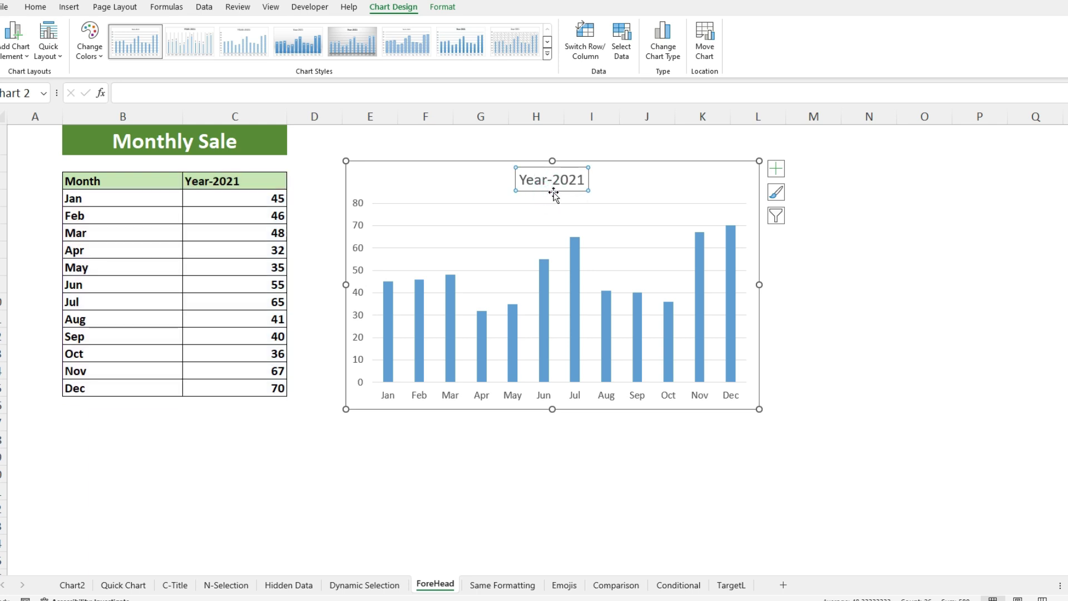
key(Delete)
click(519, 205)
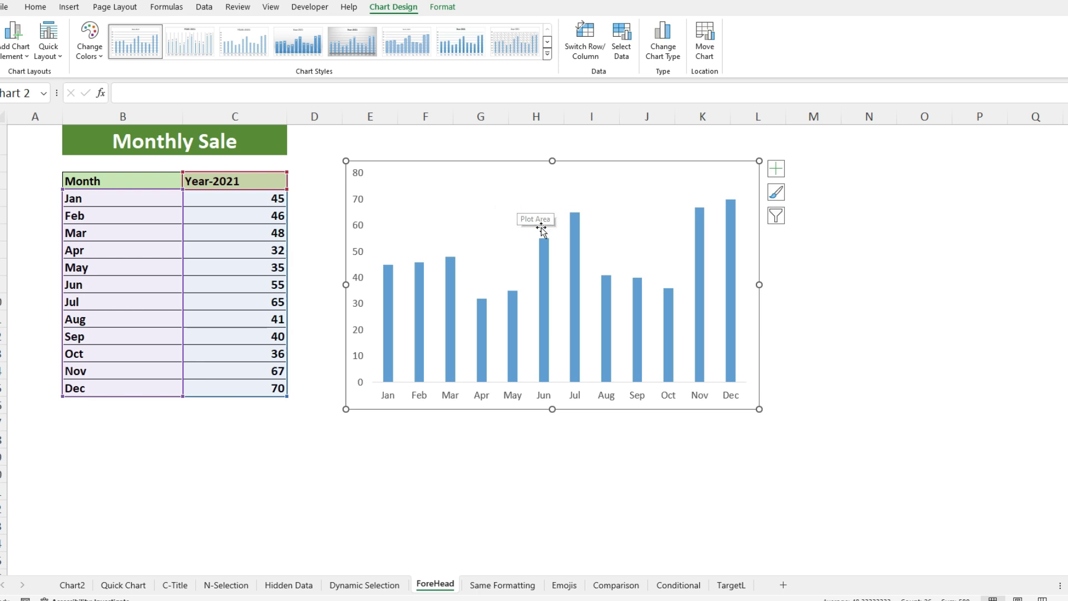
click(493, 265)
drag(560, 173, 566, 220)
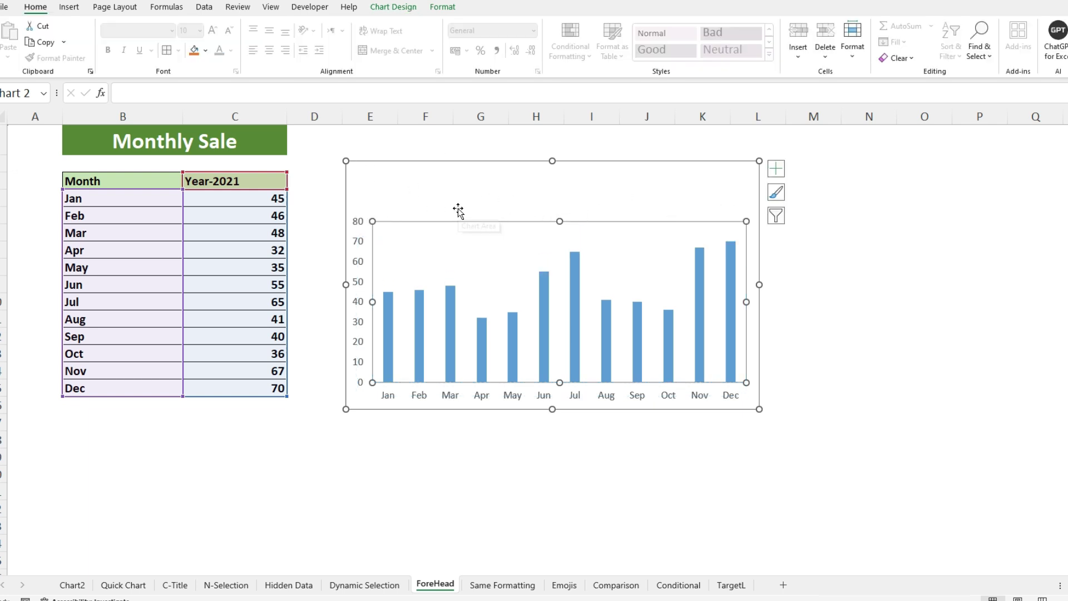
Draw a rounded rectangle about 12.45 cm wide and 1.3 cm high across the chart's empty band and give it the dark blue filled style
click(361, 165)
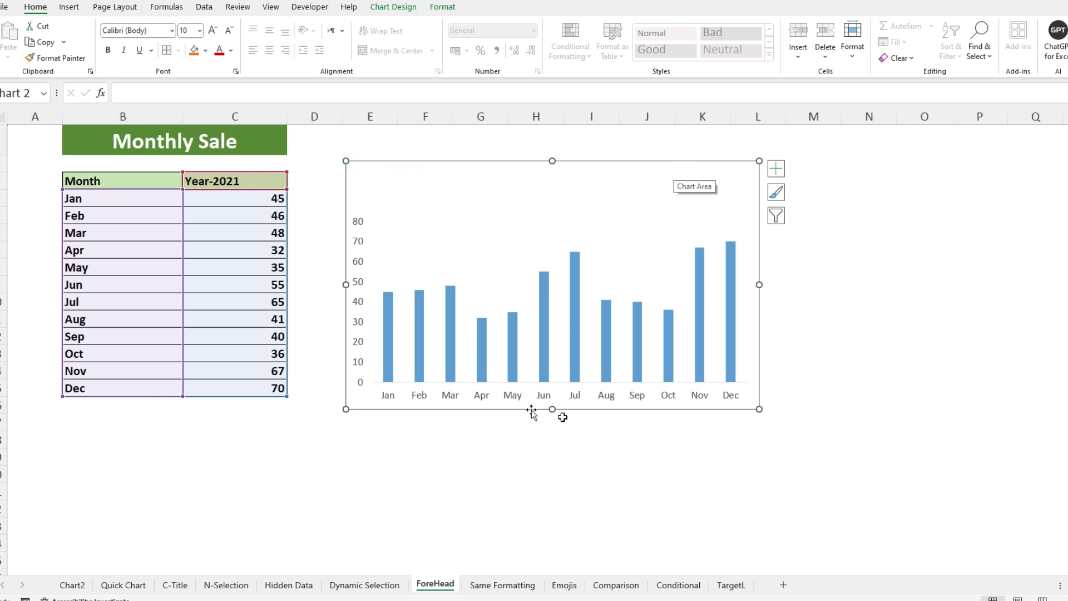
click(65, 8)
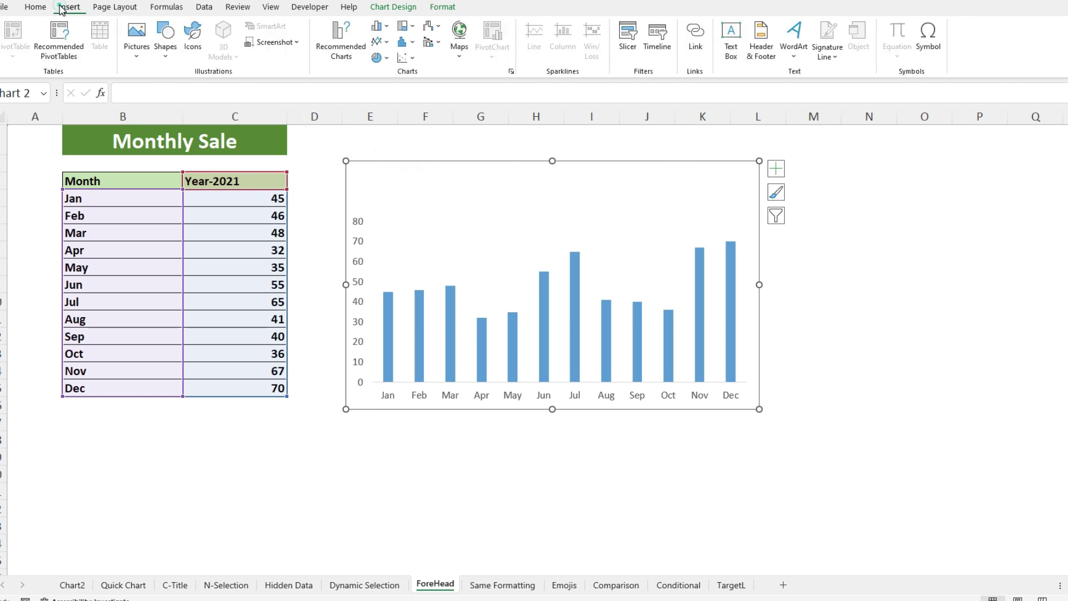
click(164, 56)
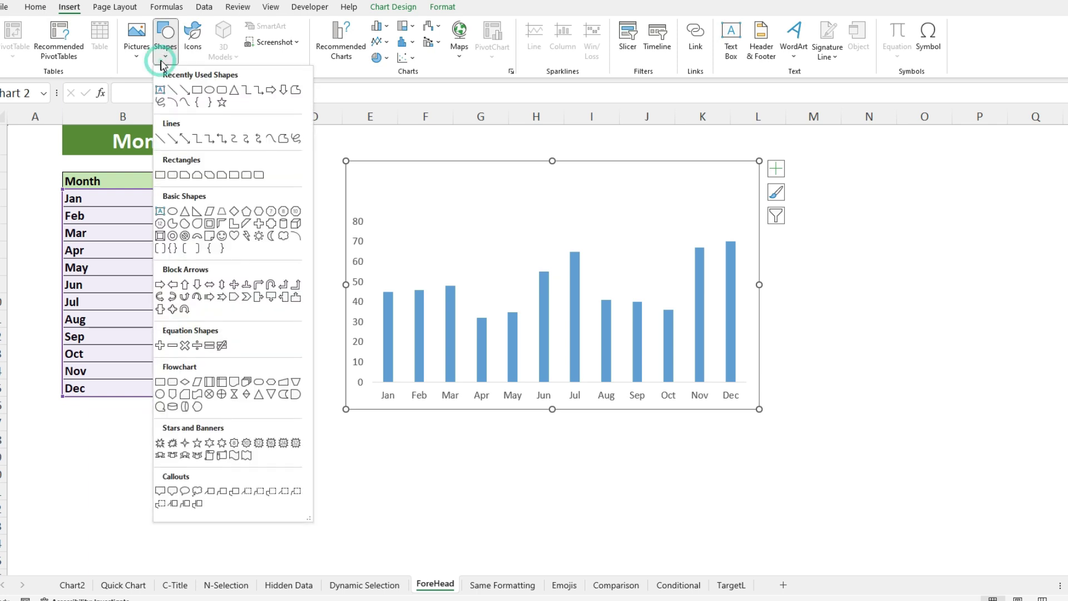
click(221, 94)
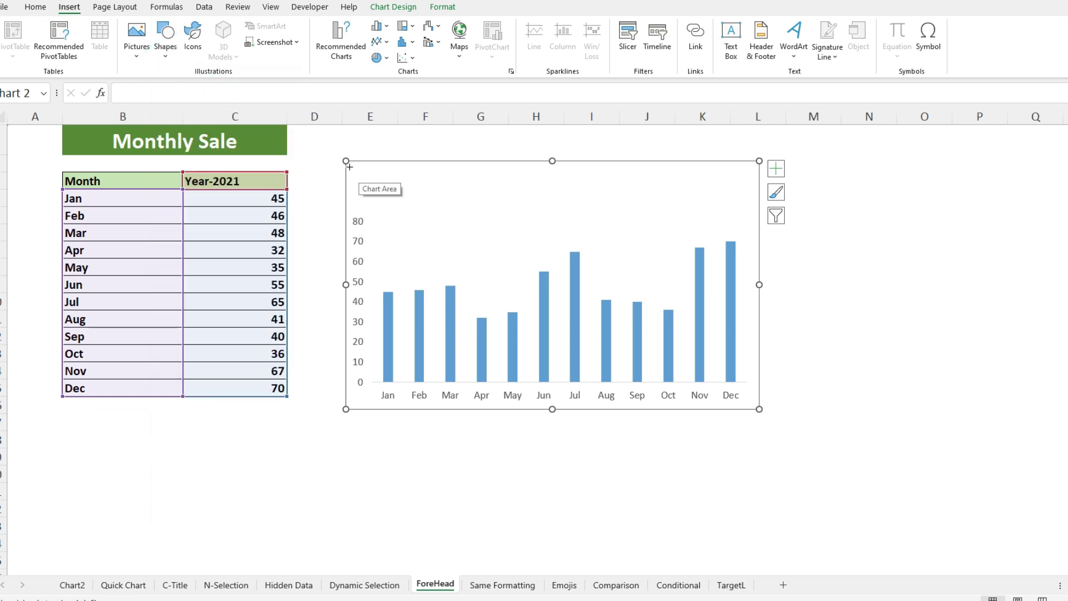
drag(349, 166, 754, 209)
click(311, 41)
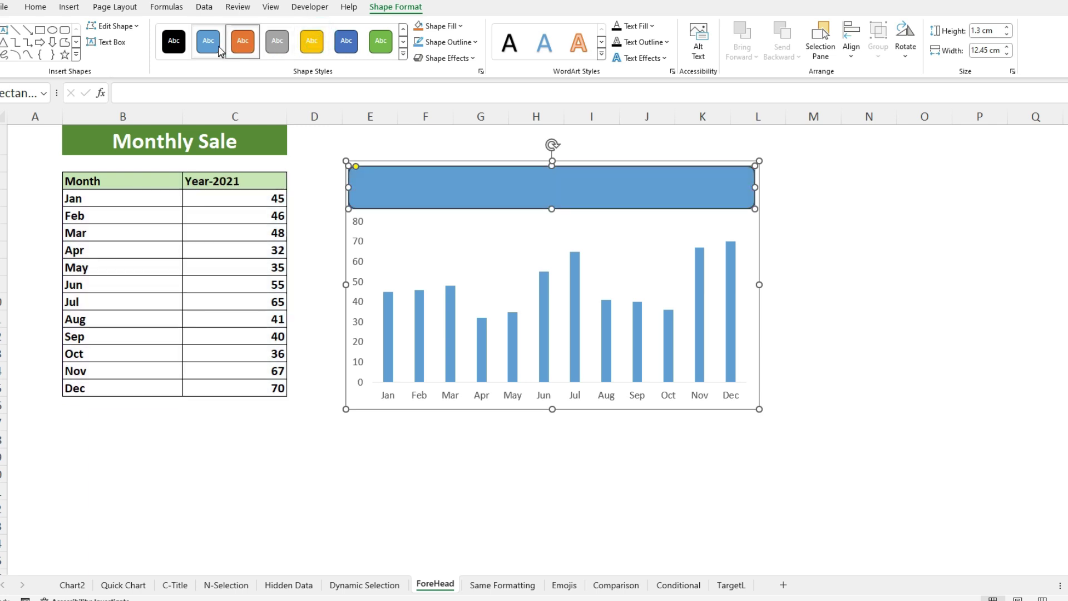
click(359, 42)
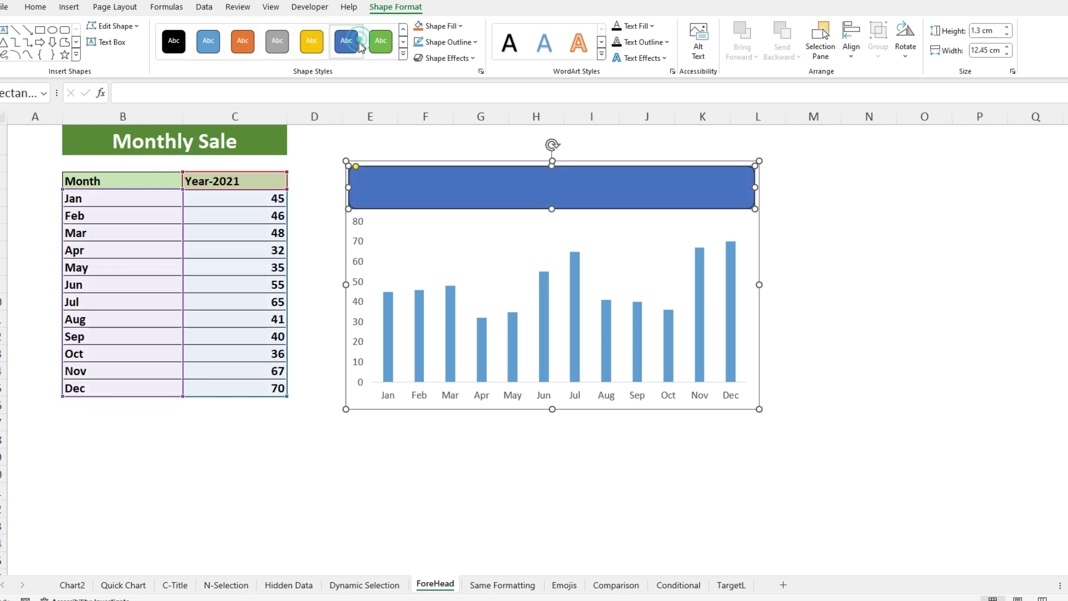
Link the blue header shape's text to the Monthly Sale title with the formula =ForeHead!$B$1
right_click(458, 187)
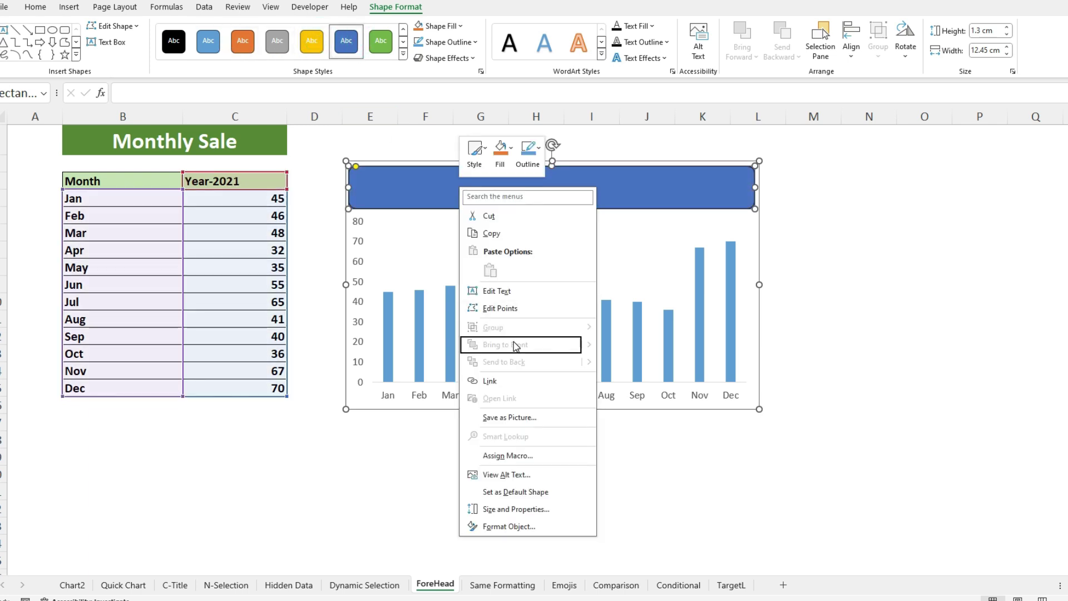
click(507, 296)
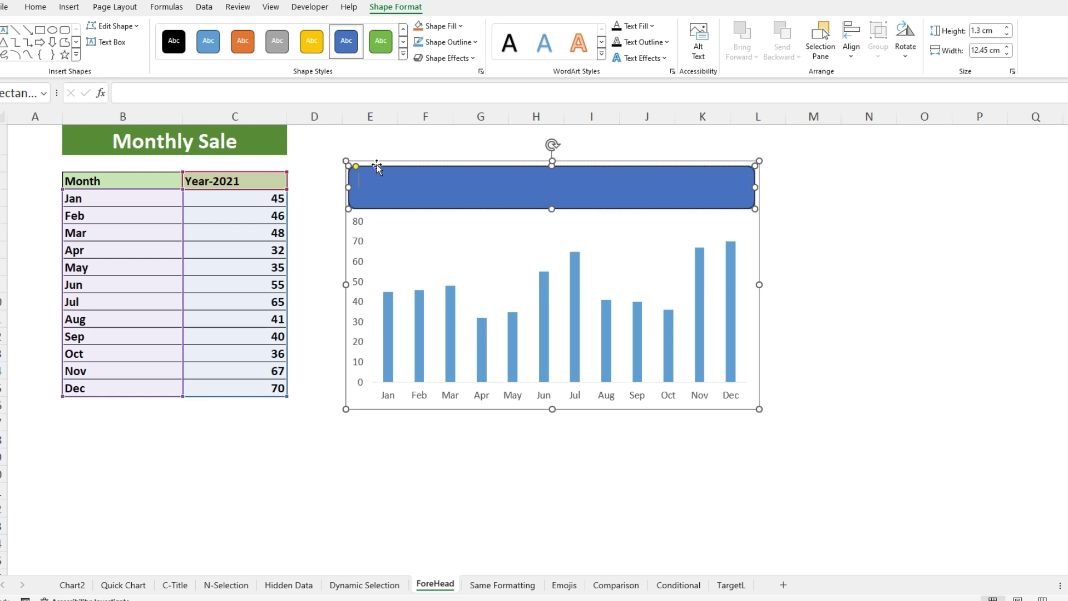
click(147, 92)
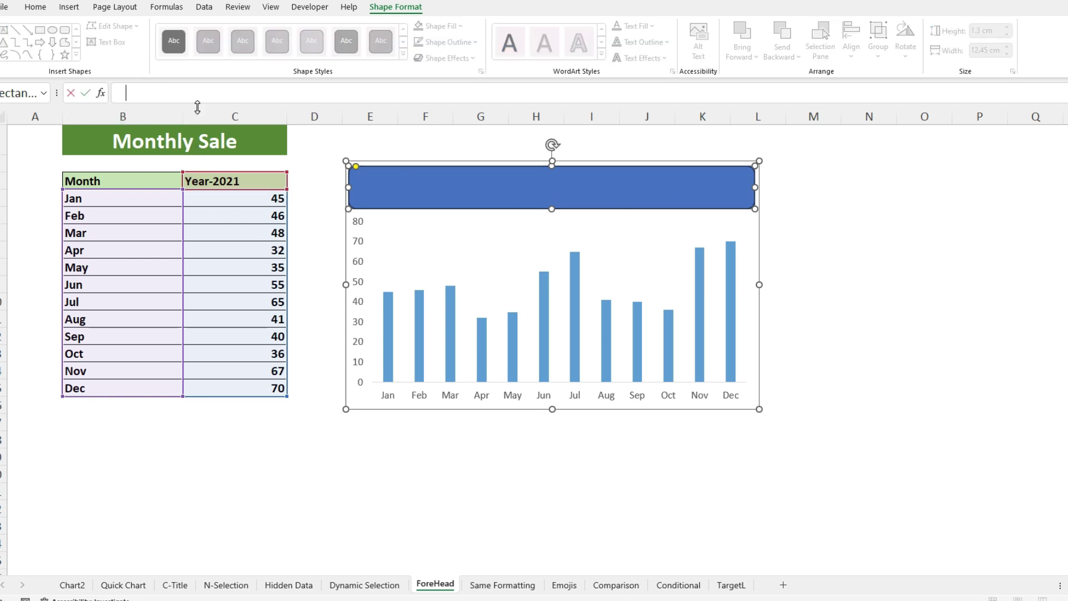
text(=)
click(188, 148)
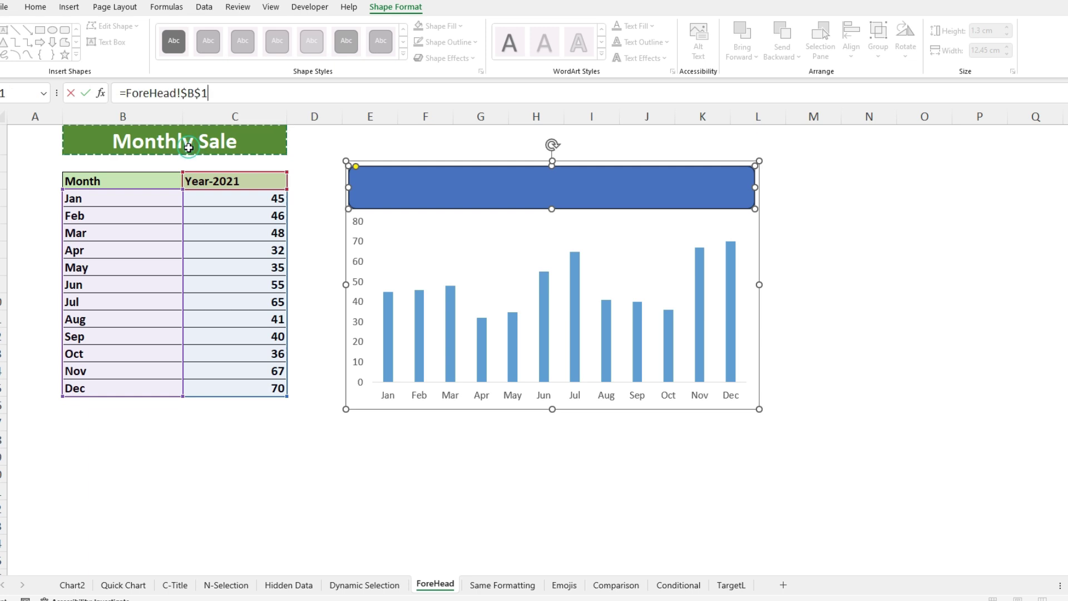
key(Return)
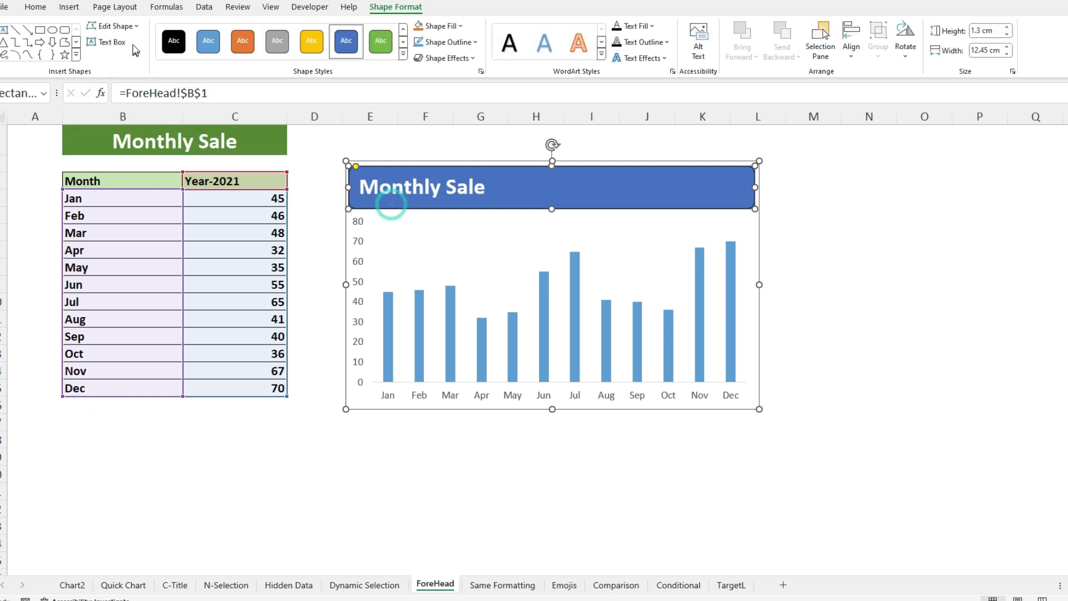
Center the header shape's text both vertically and horizontally, and deselect the shape
click(35, 7)
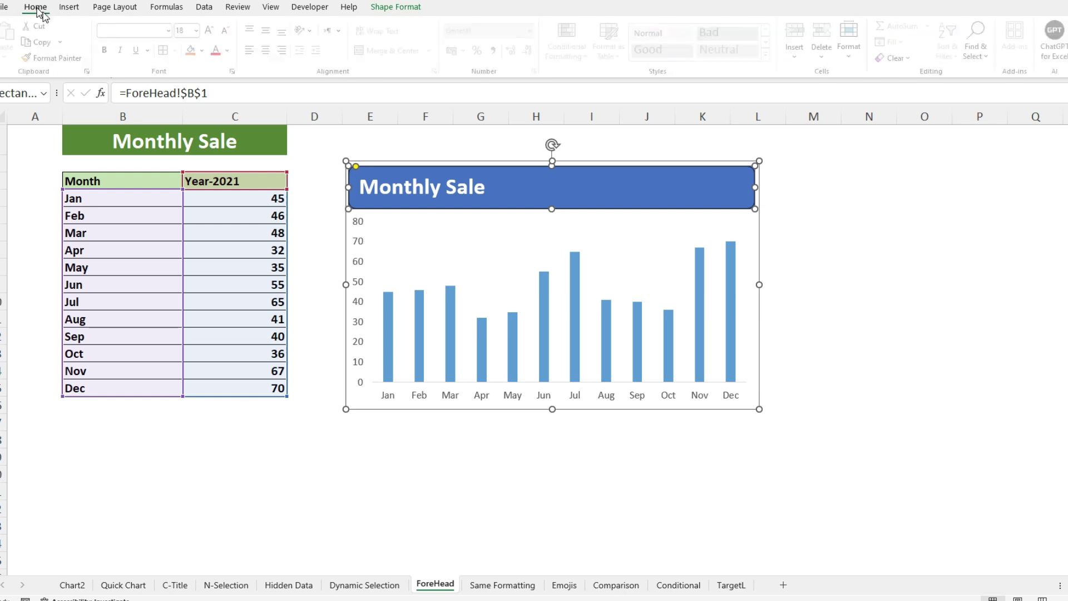
click(269, 32)
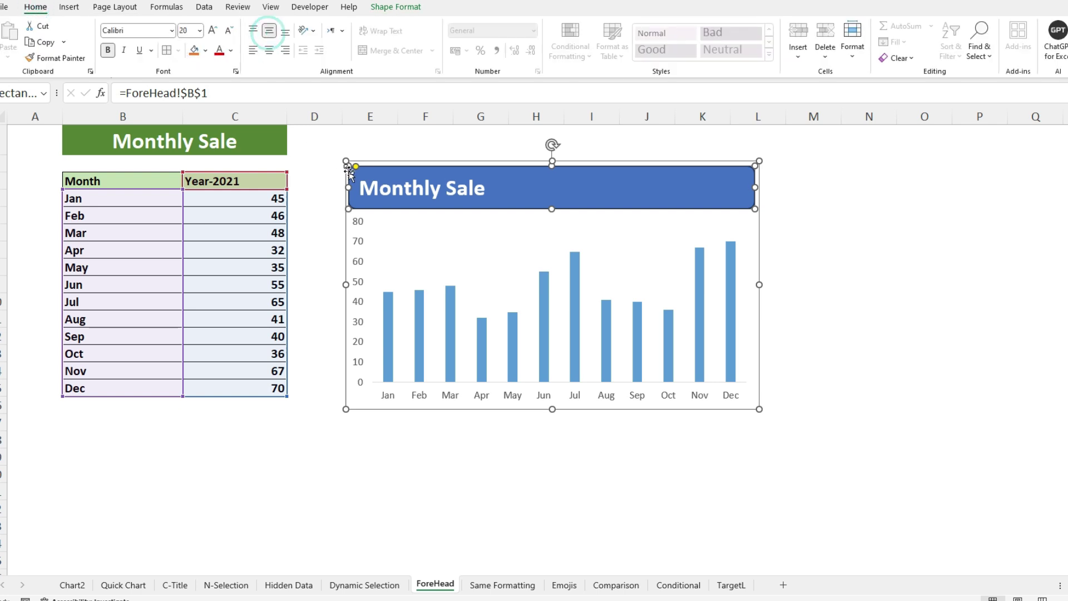
click(268, 57)
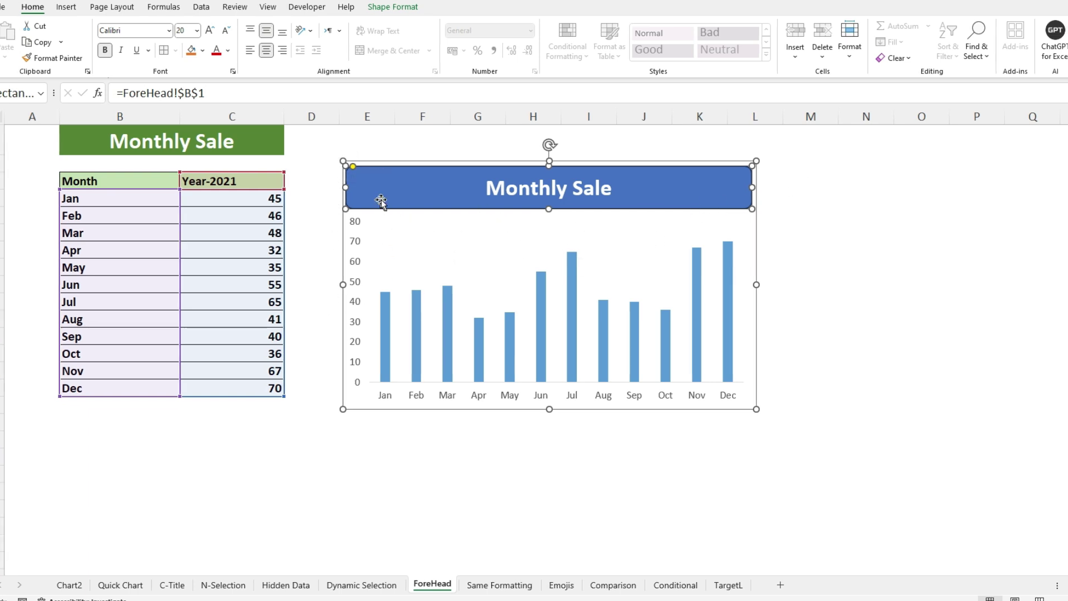
click(840, 165)
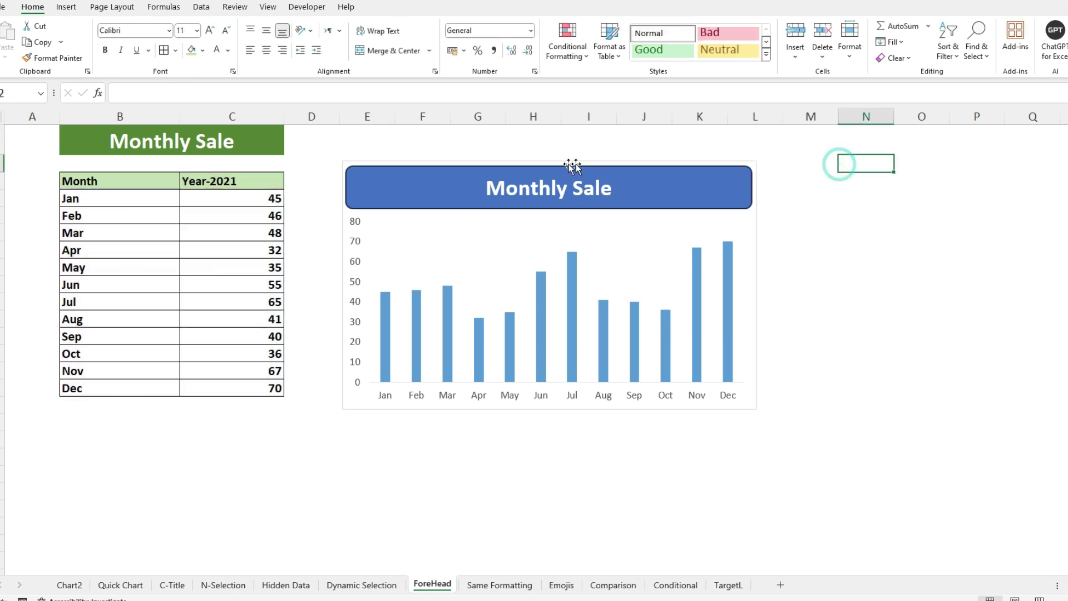
On the Same Formatting sheet, undo the stray chart and plot area moves and reposition the multicolored chart beside the Monthly Sale table
drag(349, 396, 321, 377)
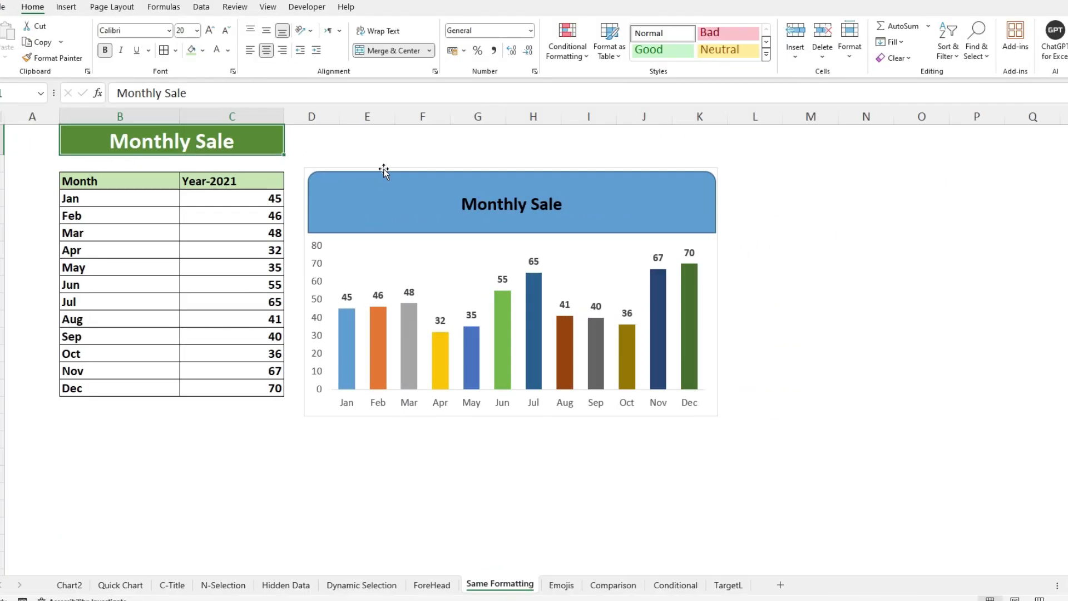
drag(348, 174, 348, 162)
drag(349, 253, 351, 240)
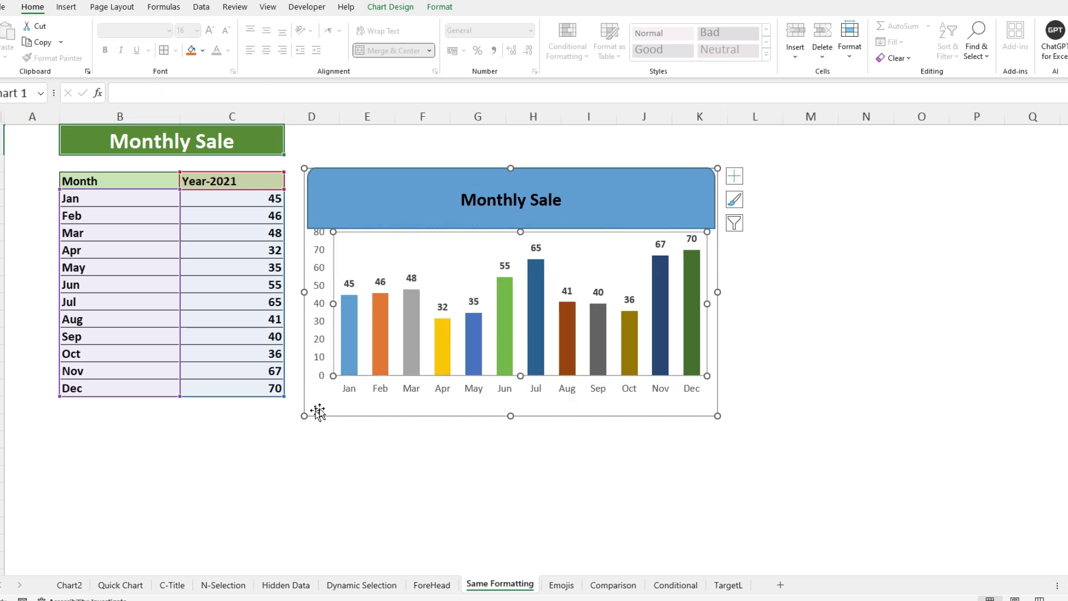
key(ctrl+z)
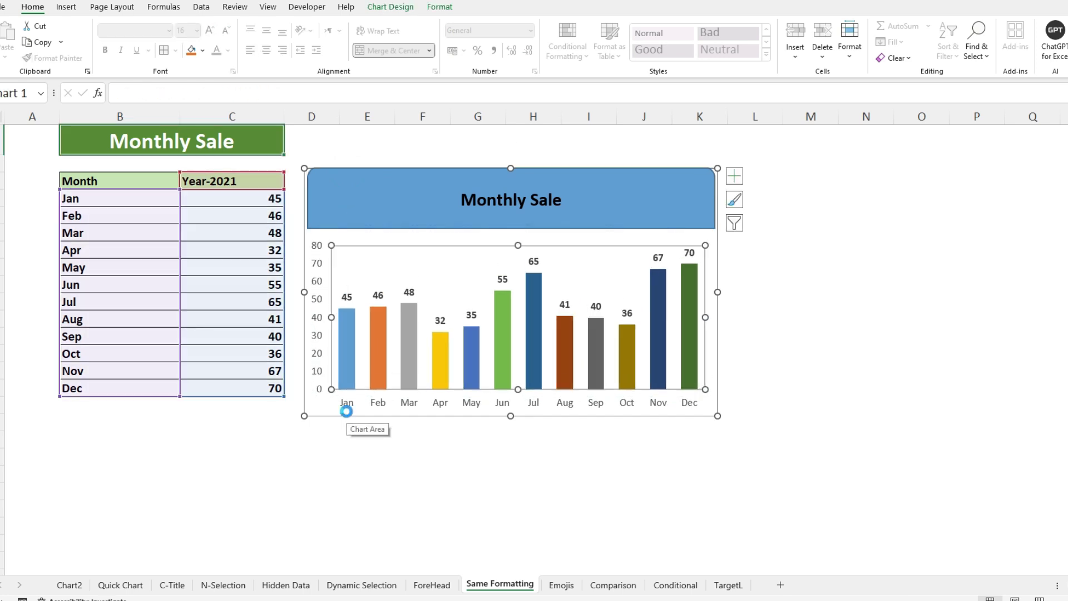
key(ctrl+z)
key(ctrl+z)
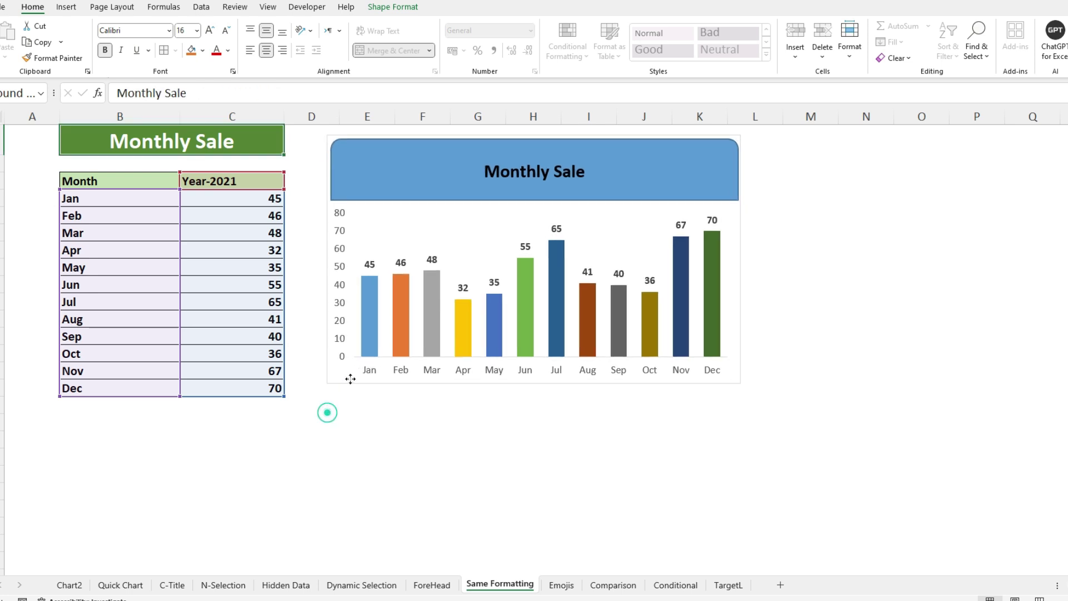
click(340, 386)
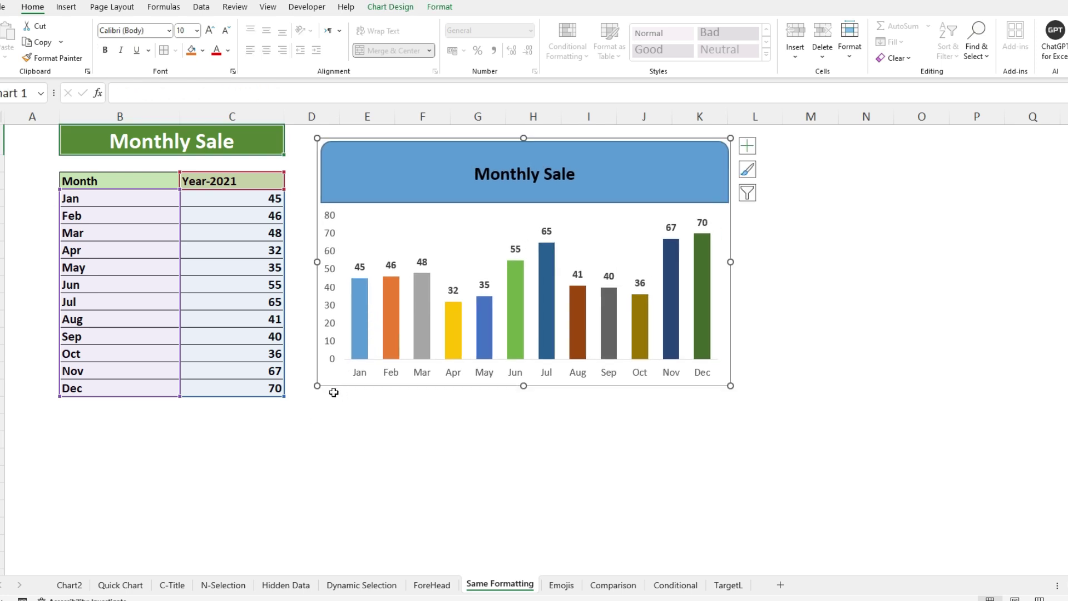
Insert a clustered column chart from the Jan to Jun Year-2021 data and place it below the multicolored chart, overlapping its lower part
drag(108, 183, 239, 285)
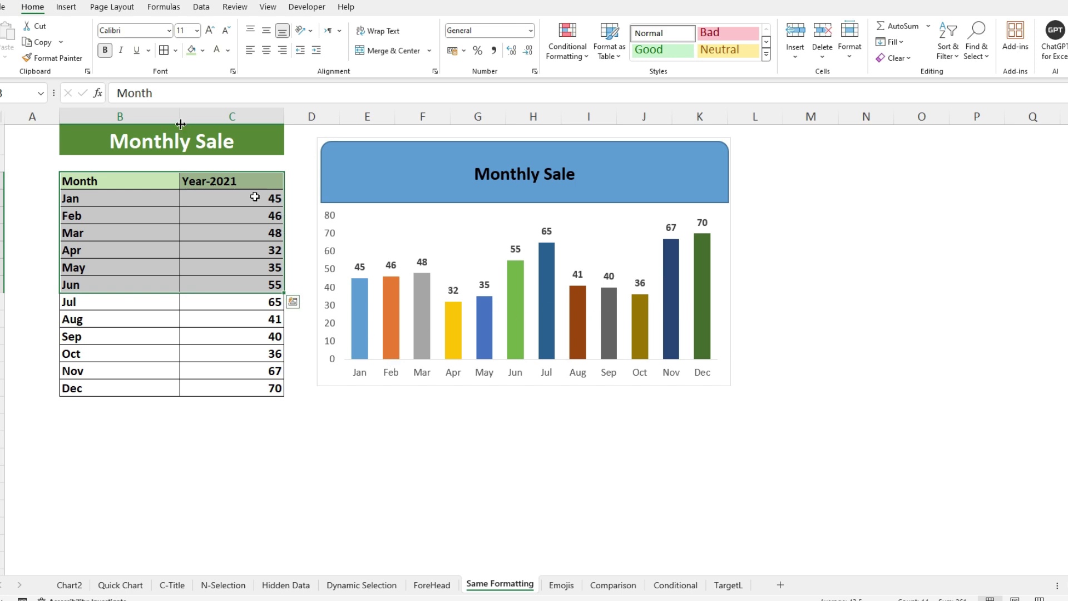
click(66, 6)
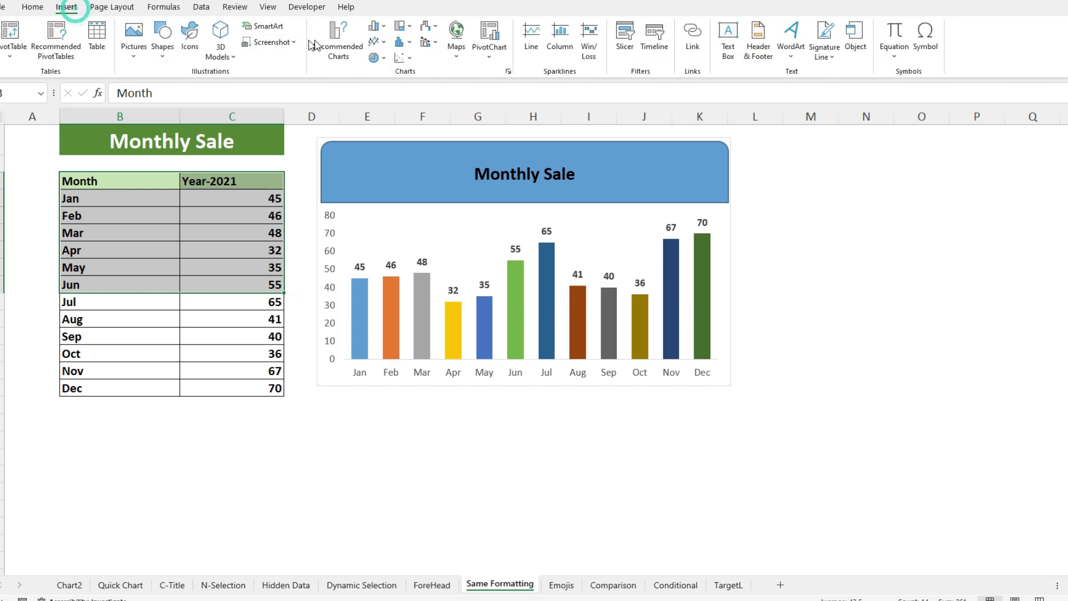
click(374, 25)
click(379, 60)
drag(472, 233, 612, 344)
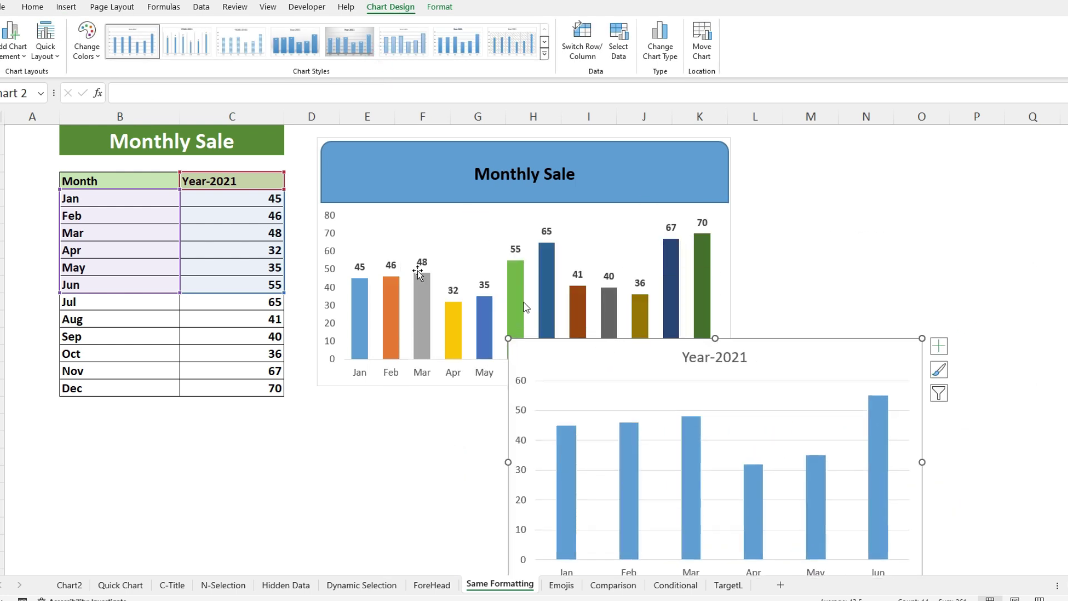
Copy the multicolored Monthly Sale chart as the formatting source
click(318, 138)
right_click(318, 139)
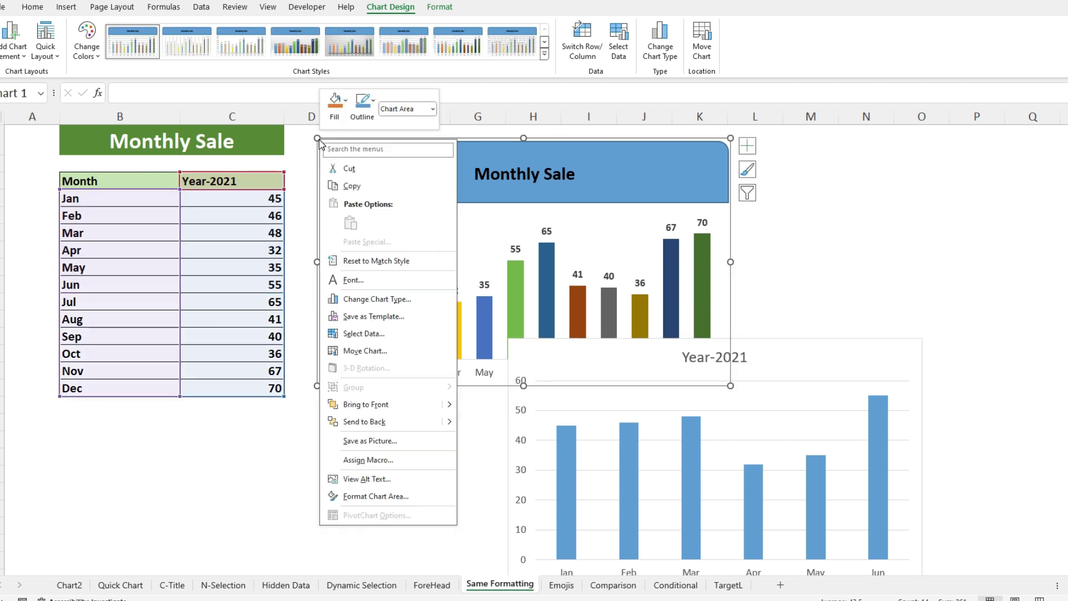
key(Escape)
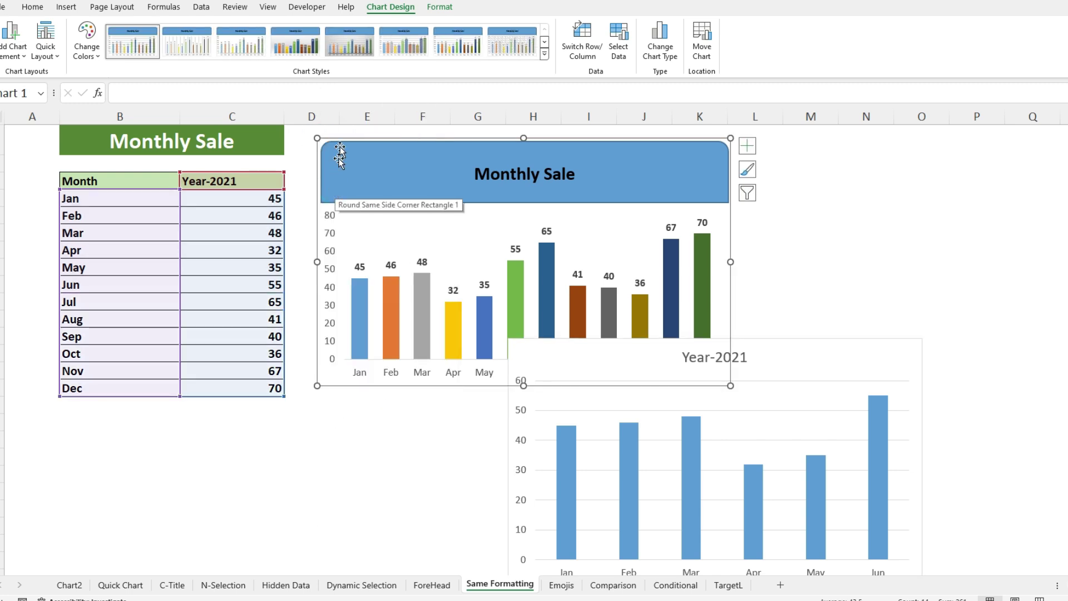
Apply only the copied chart's formats to the plain Jan to Jun chart using Paste Special with the Formats option
click(843, 346)
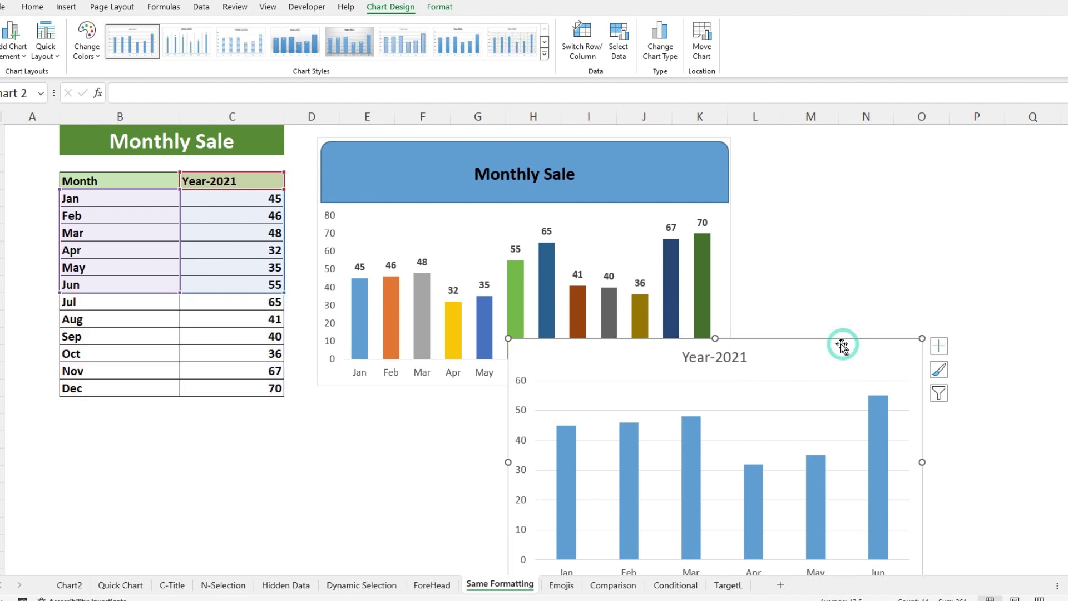
right_click(581, 345)
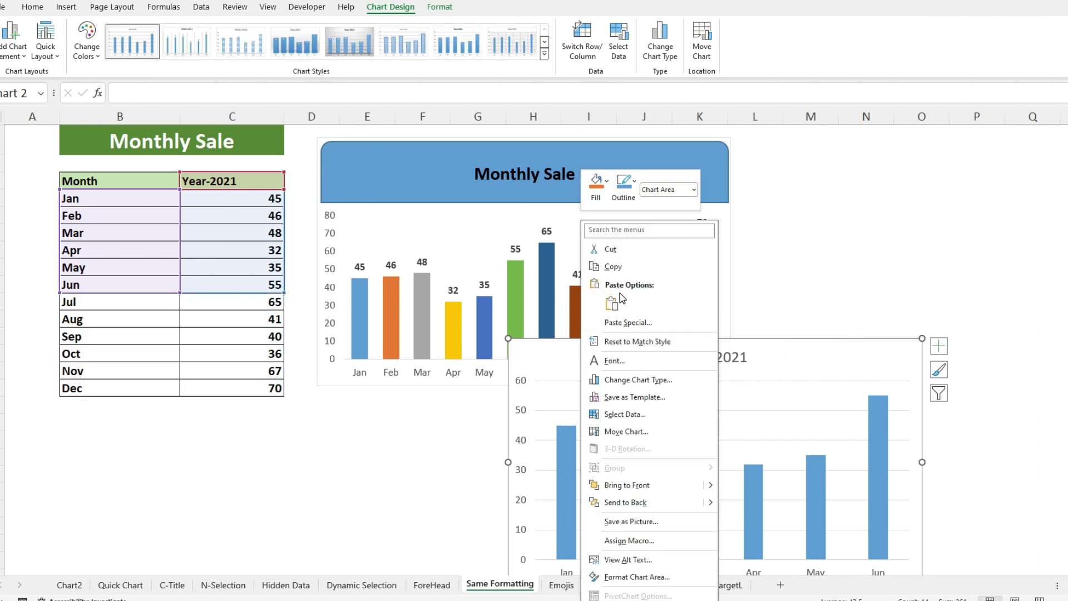
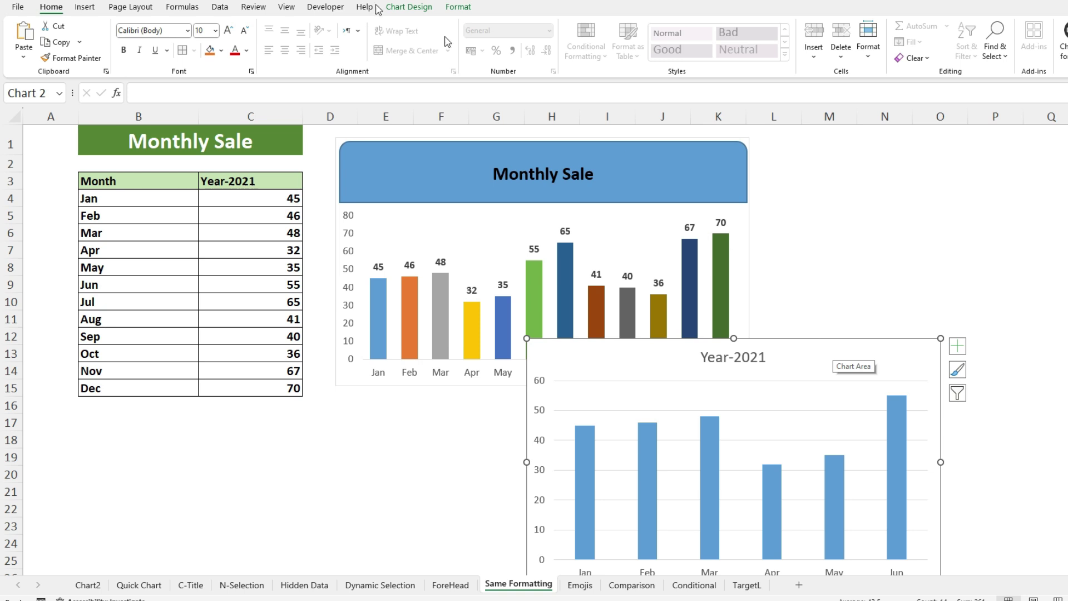
click(23, 62)
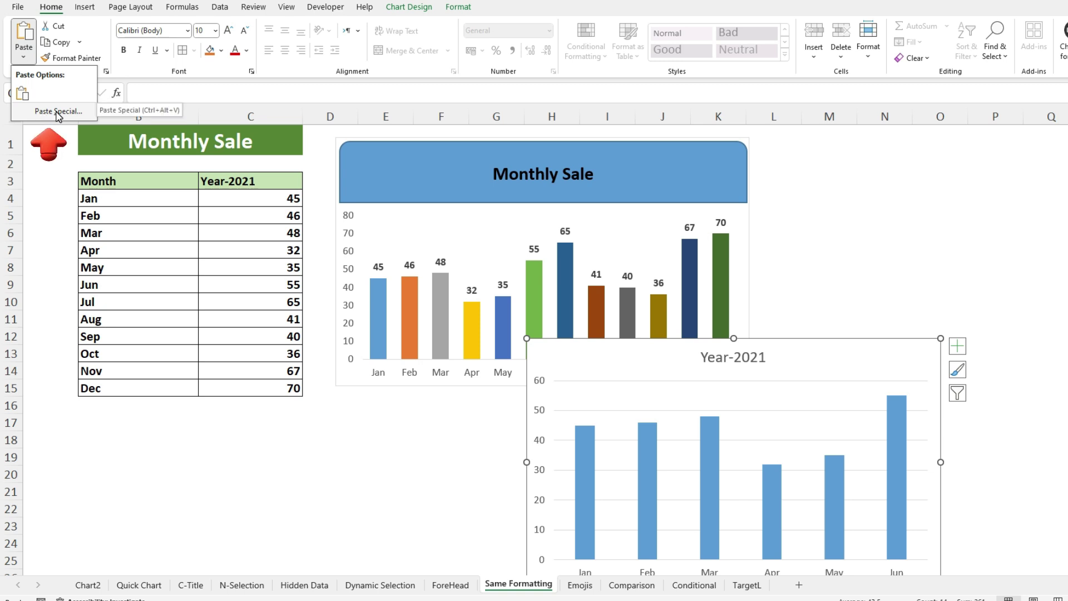
click(58, 112)
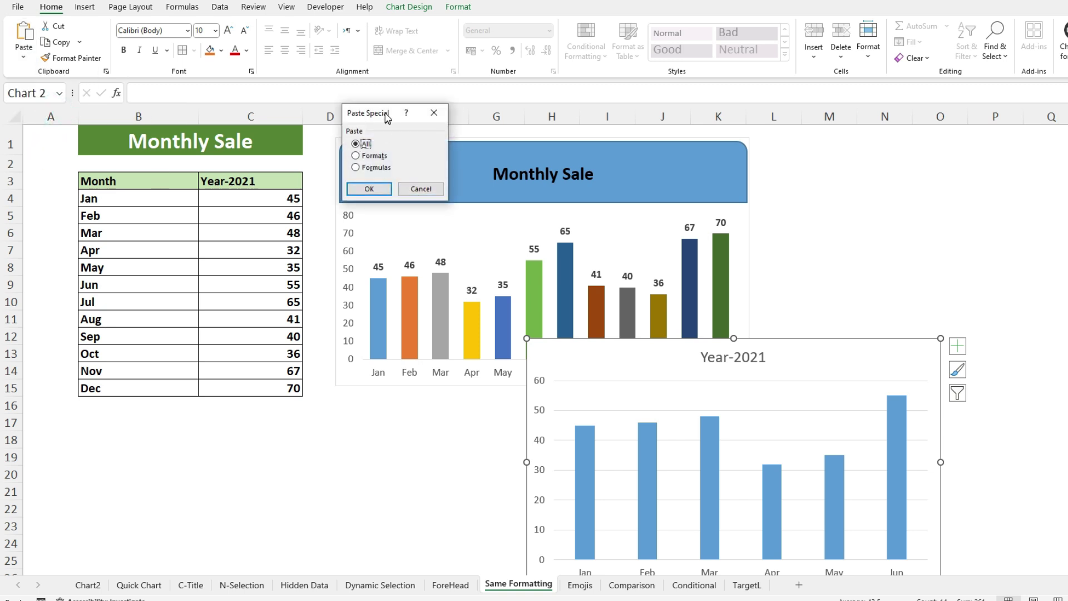
drag(373, 114, 741, 140)
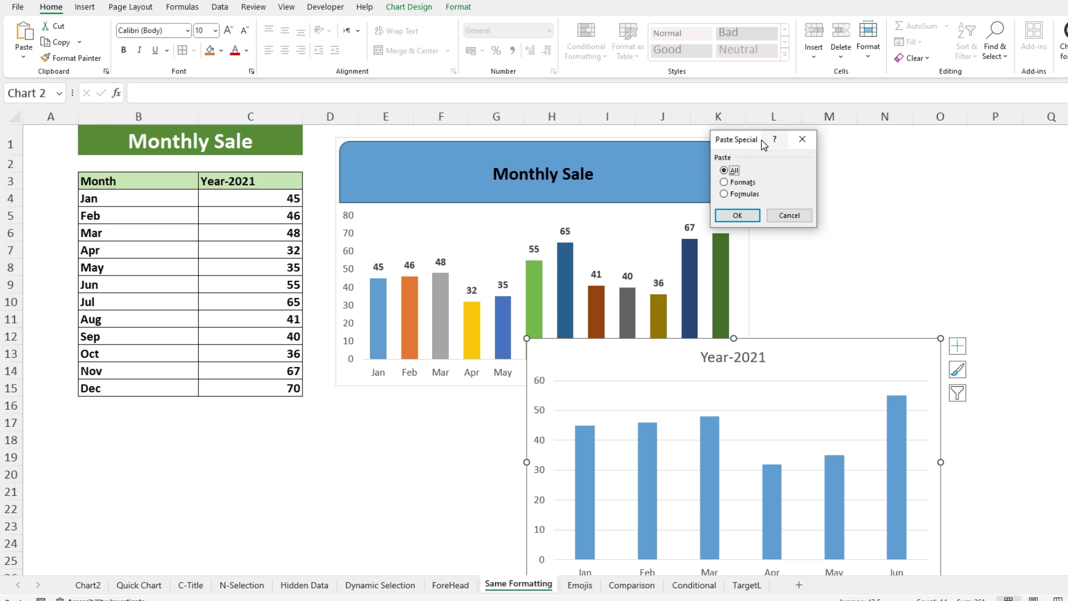
click(724, 183)
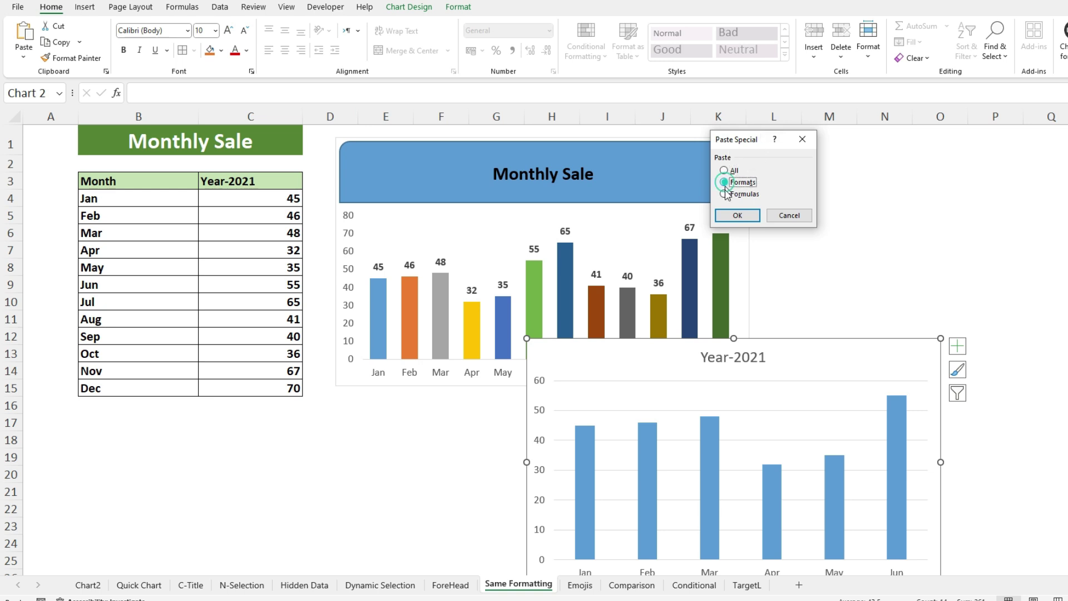
click(738, 216)
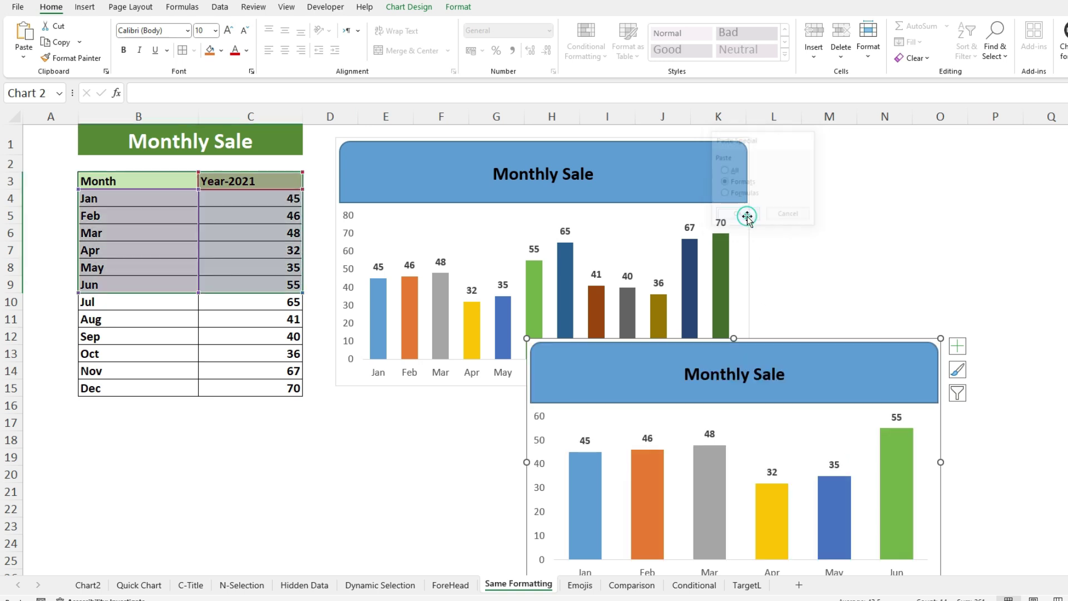
drag(524, 425, 639, 255)
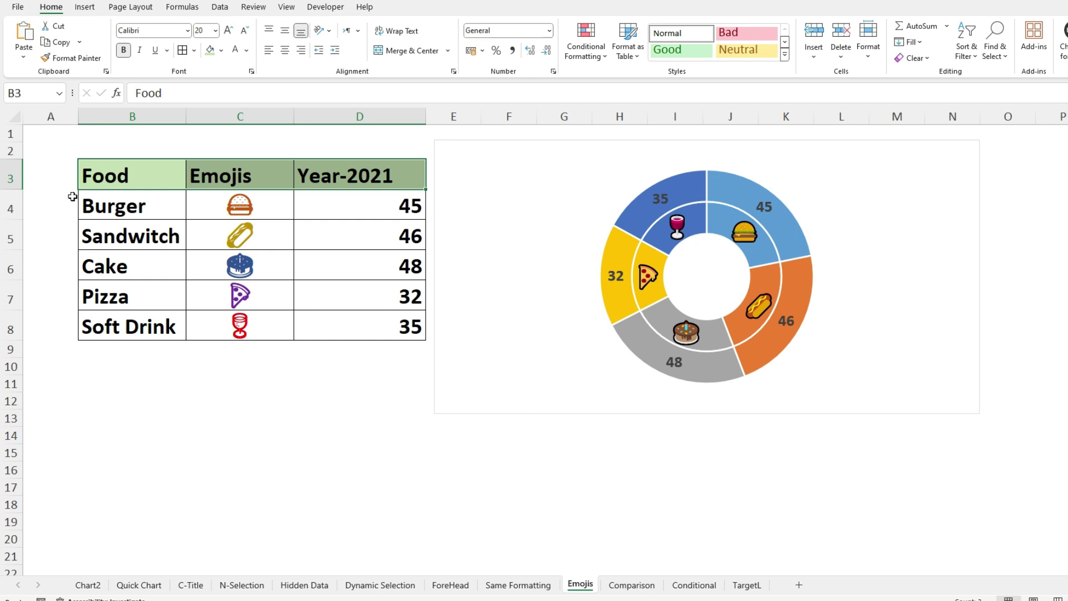
On the Emojis sheet, examine the food names, their emojis and the Year-2021 values that feed the doughnut chart
click(154, 218)
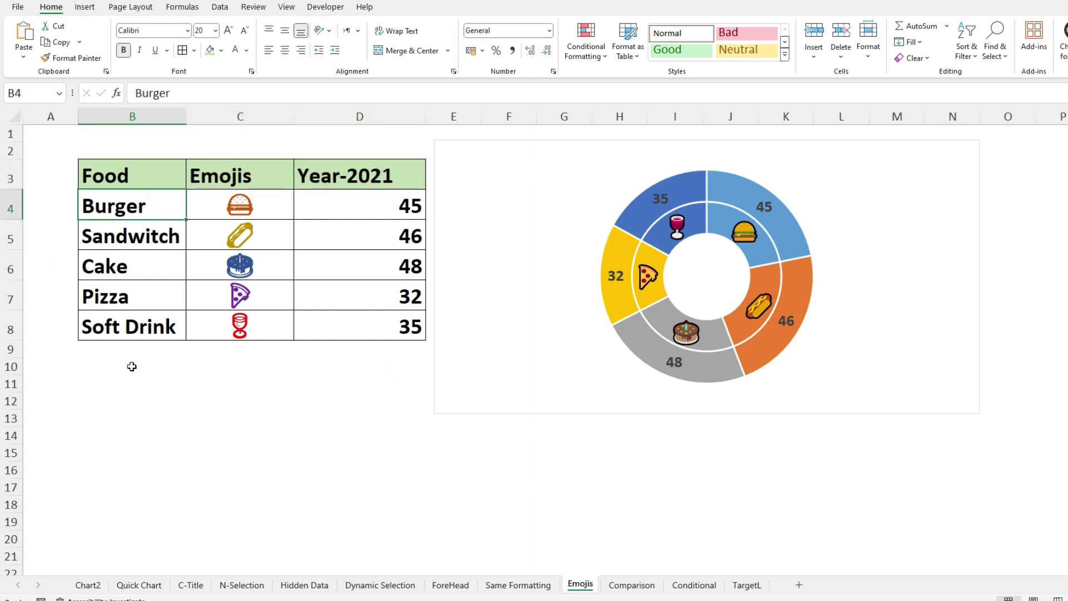
click(233, 206)
click(231, 236)
click(228, 266)
click(225, 297)
click(228, 326)
click(229, 207)
click(228, 236)
click(213, 274)
click(213, 300)
click(217, 330)
click(220, 231)
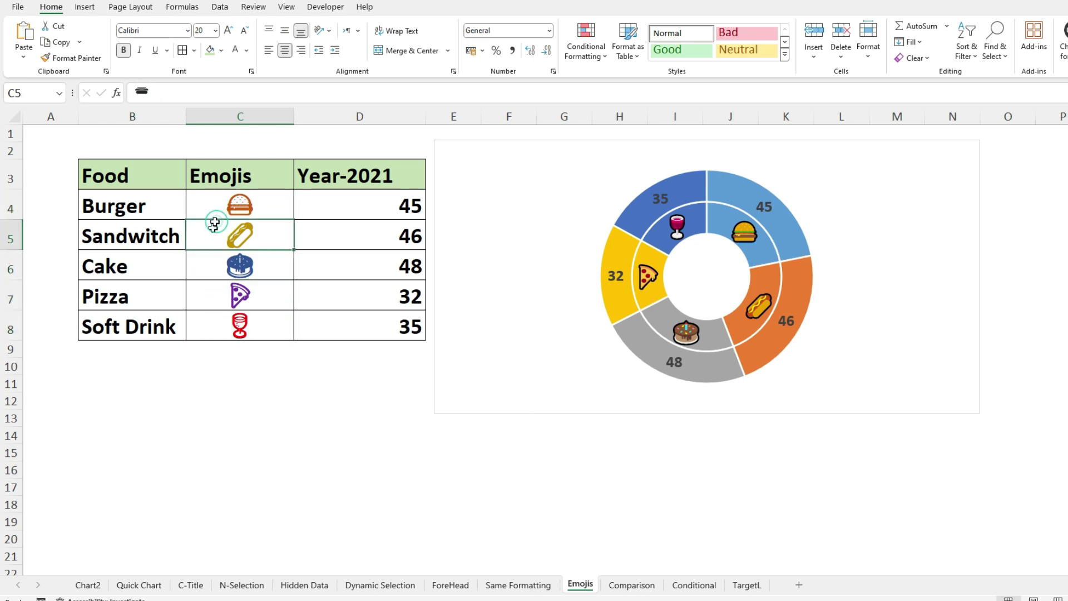
click(216, 203)
drag(273, 209, 267, 325)
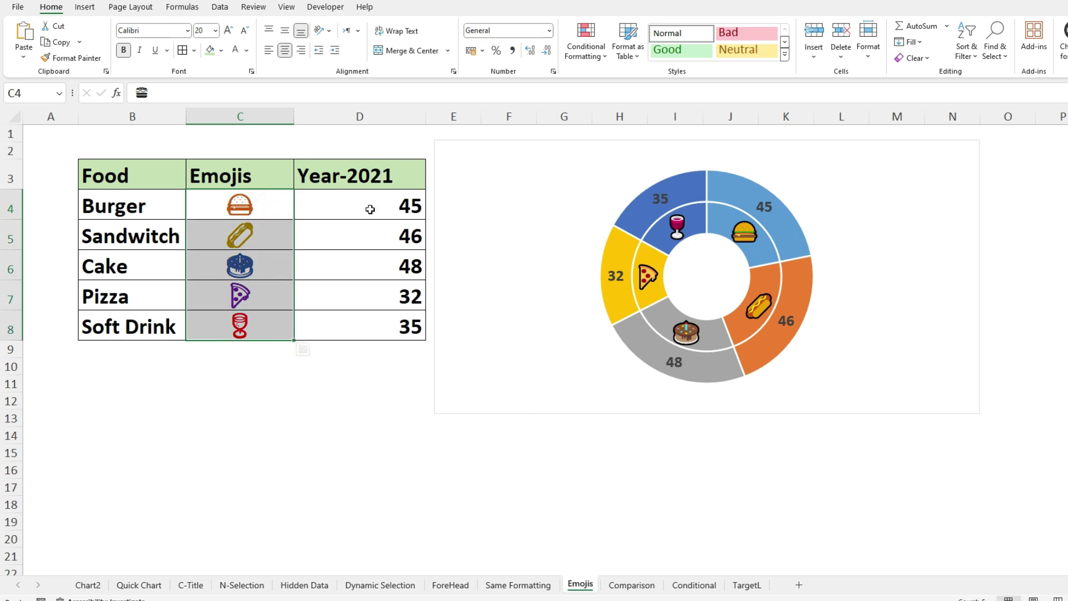
drag(371, 209, 357, 320)
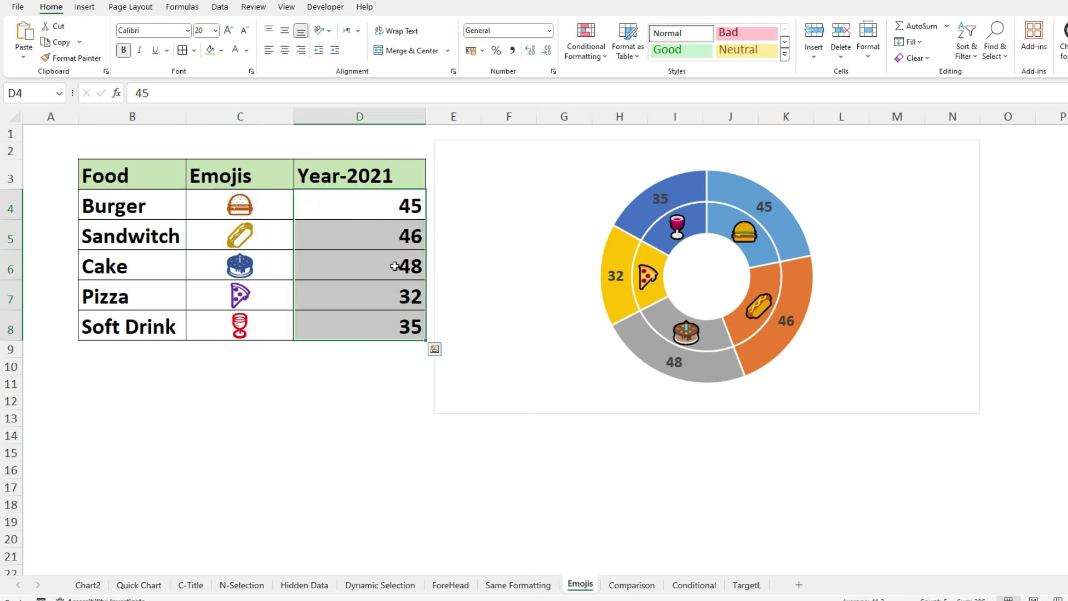
Delete the existing emoji doughnut chart and select the emoji cells C4:C8
click(441, 148)
key(Delete)
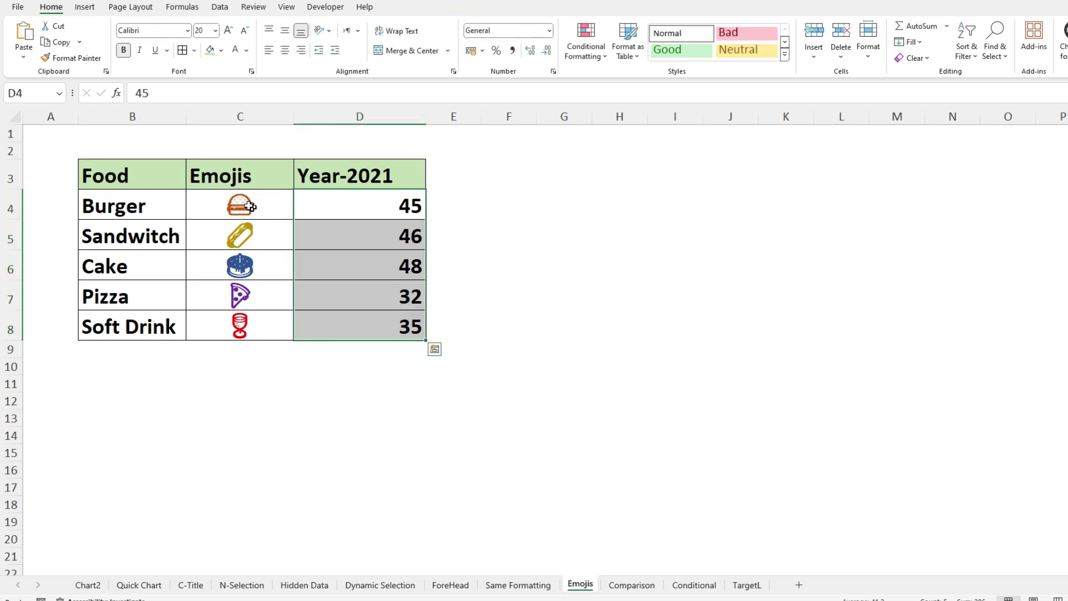
click(274, 212)
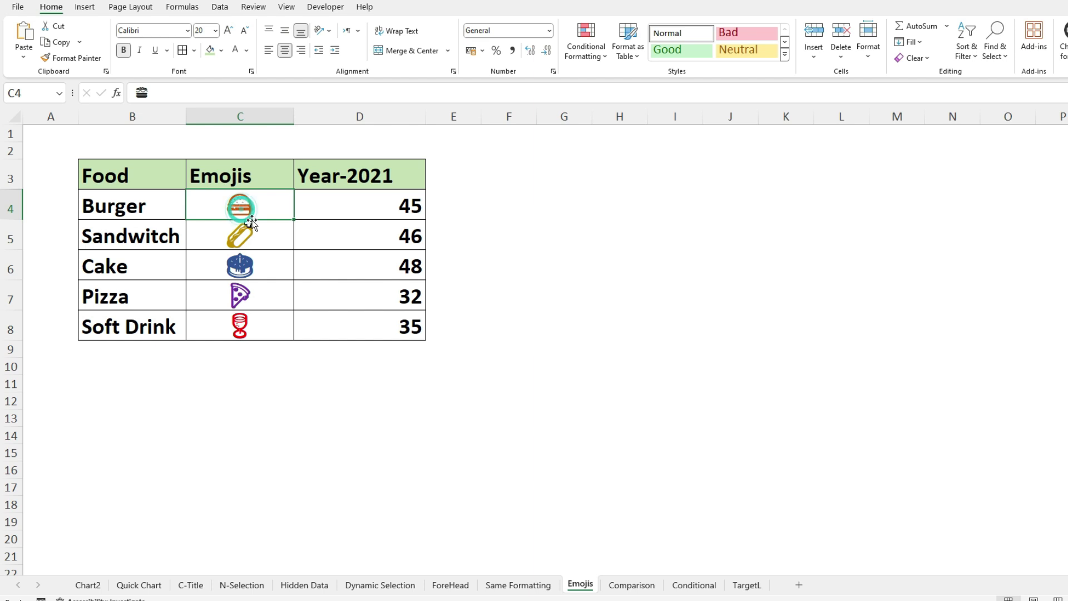
drag(253, 217, 256, 329)
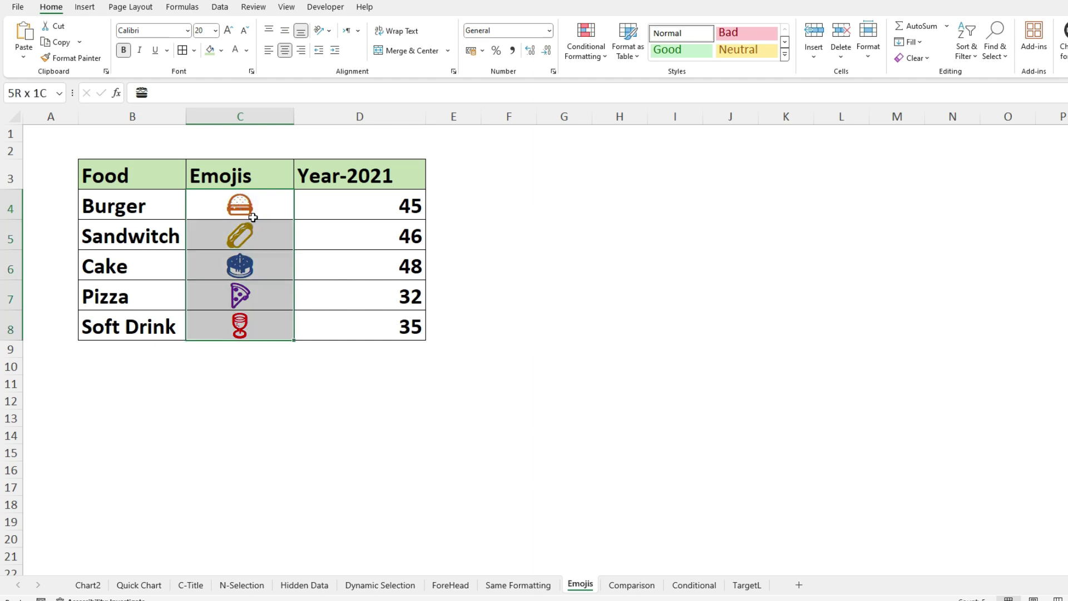
Clear the emojis from C4:C8 and insert a burger emoji into C4 from the Windows emoji picker's food category
key(Delete)
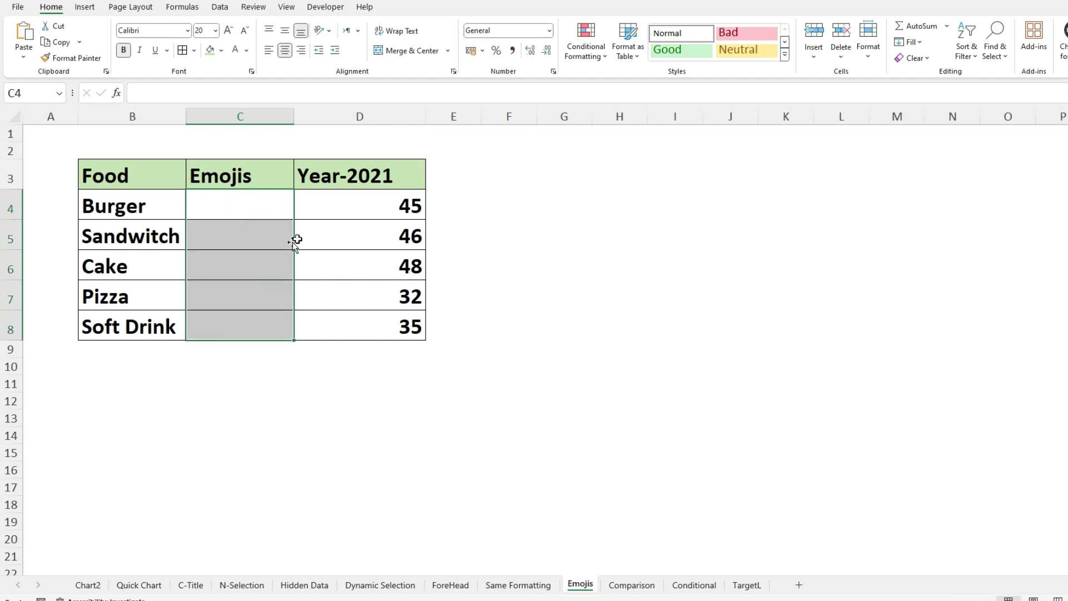
click(239, 208)
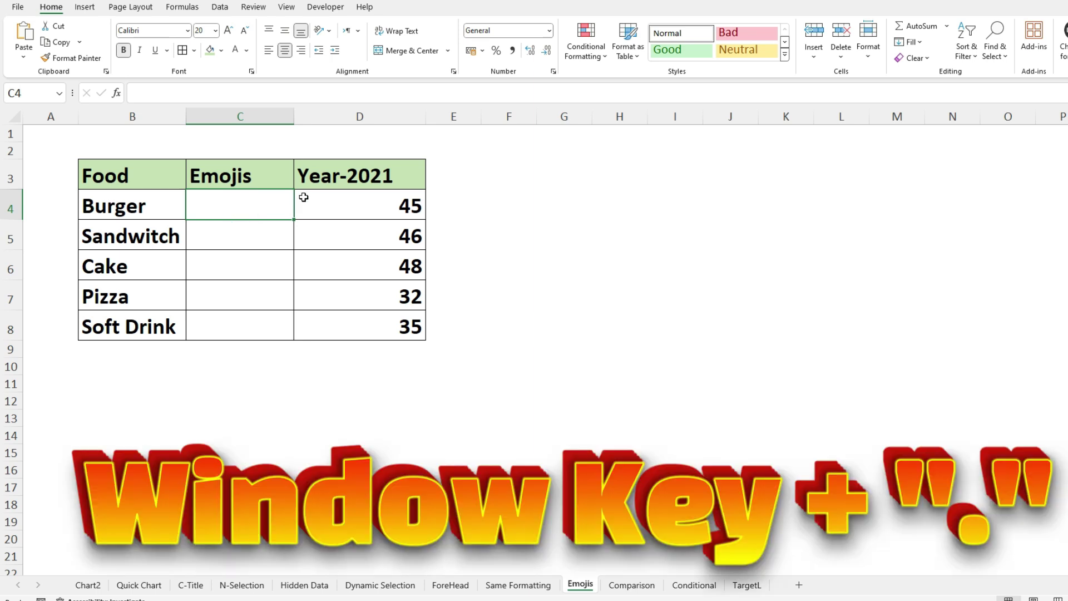
key(super+period)
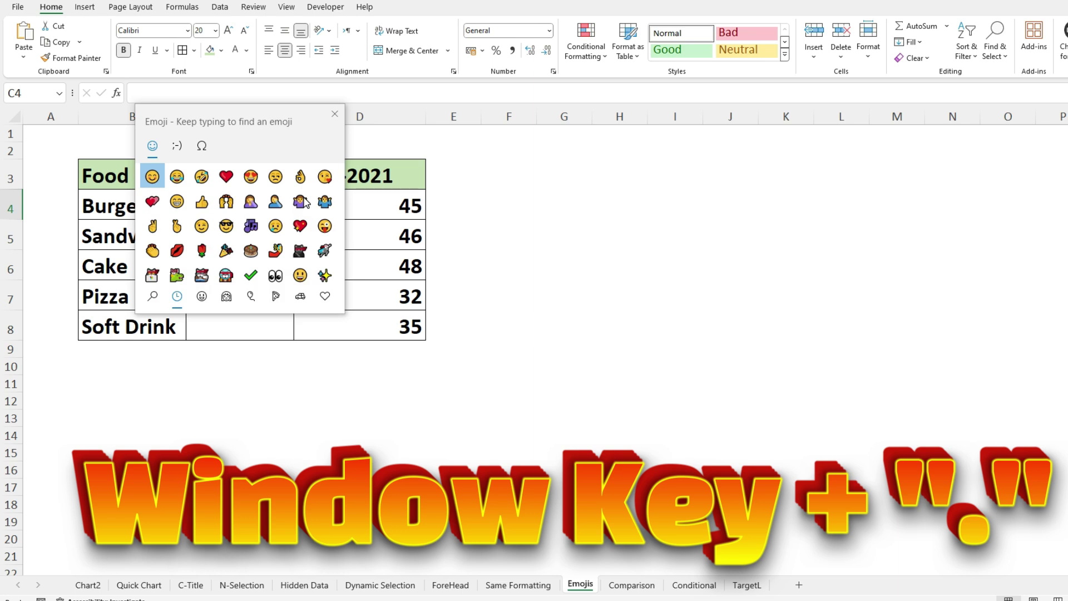
drag(231, 117, 522, 129)
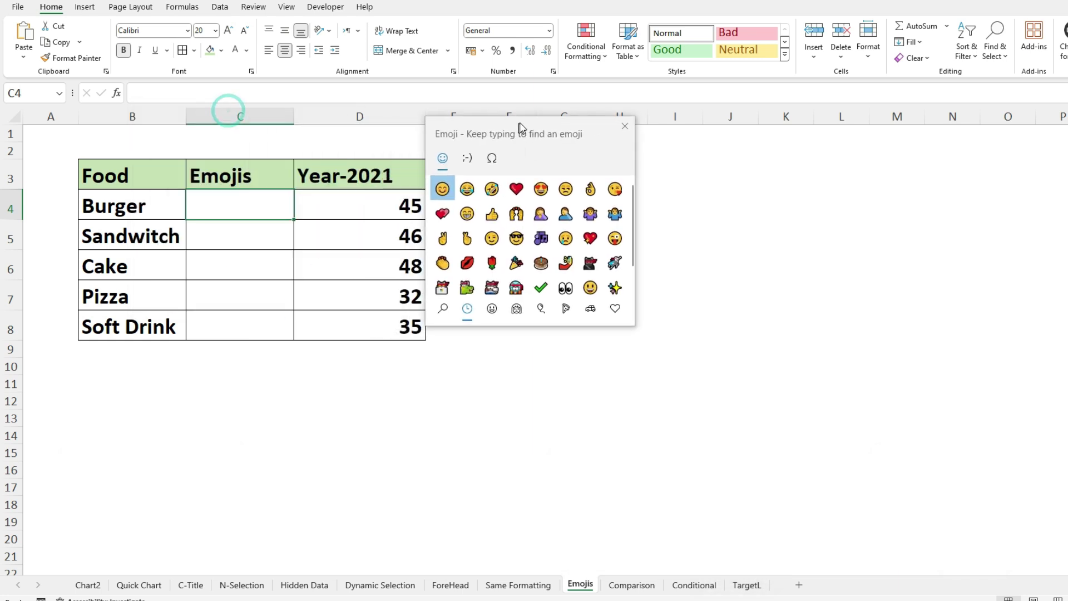
click(569, 315)
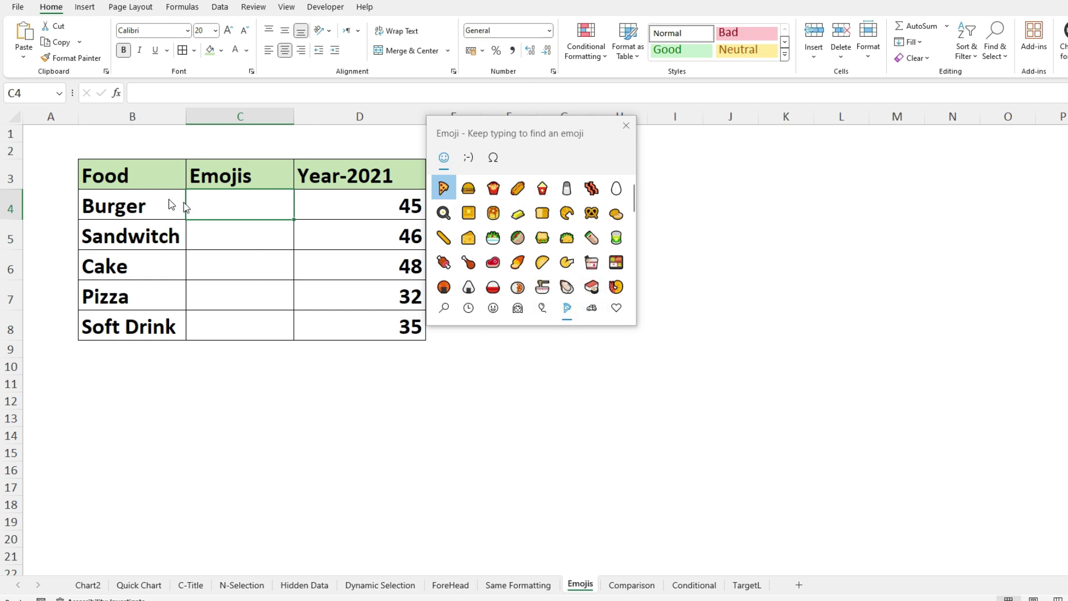
click(469, 188)
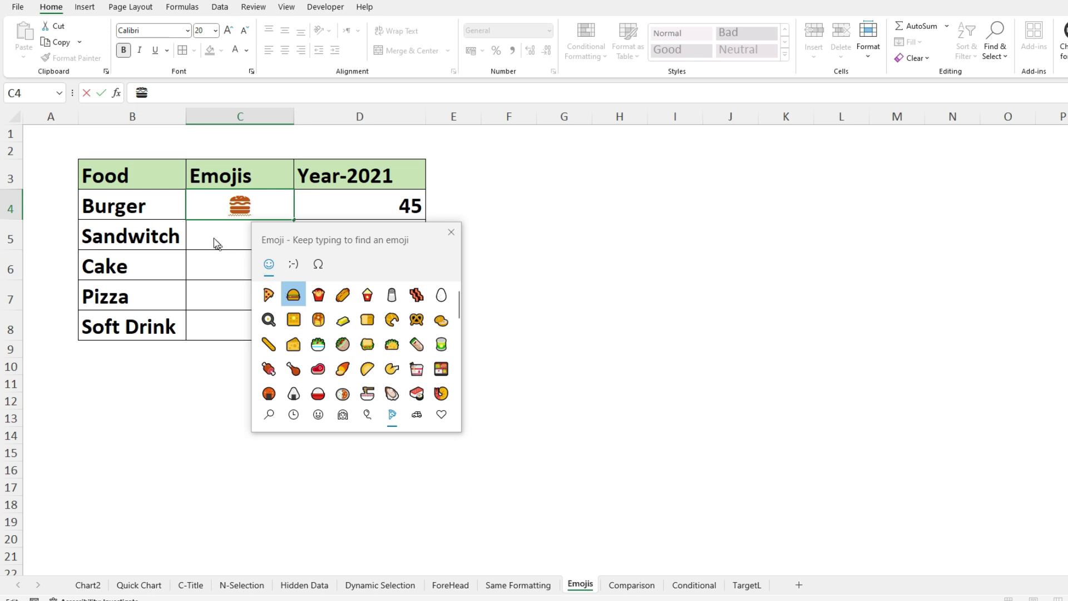
Add the hot dog, round cake, pizza slice and glass of milk emojis after the burger in C4
drag(345, 227, 585, 169)
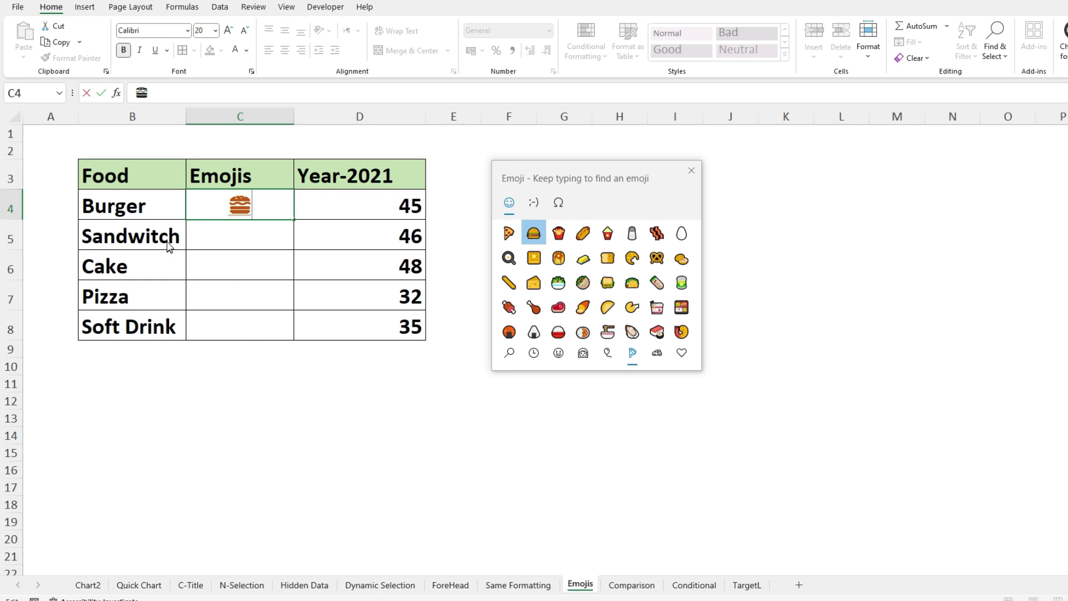
click(584, 234)
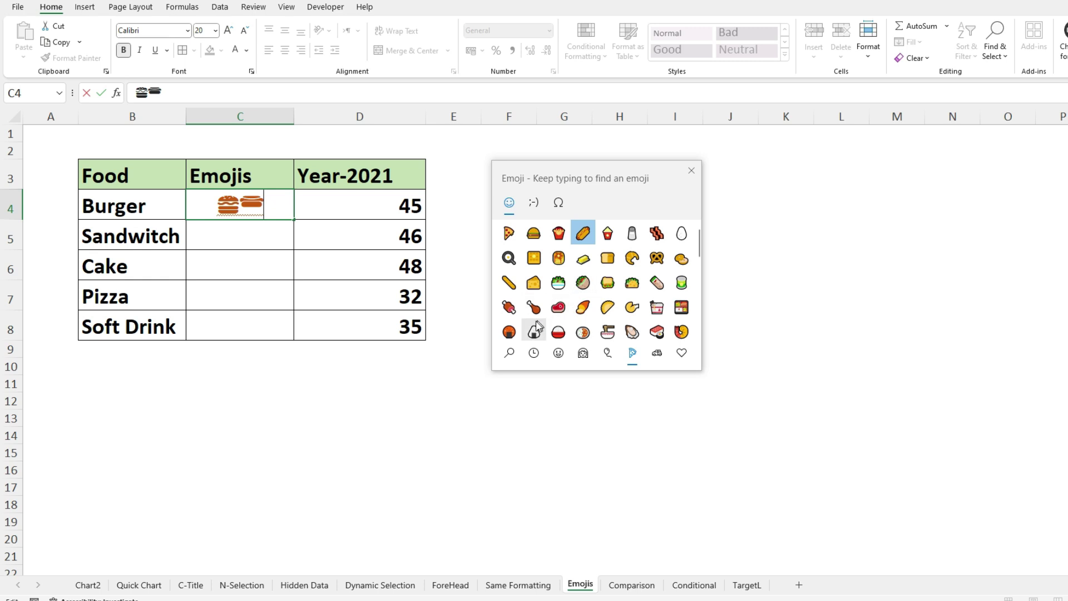
scroll(538, 332, down, 1)
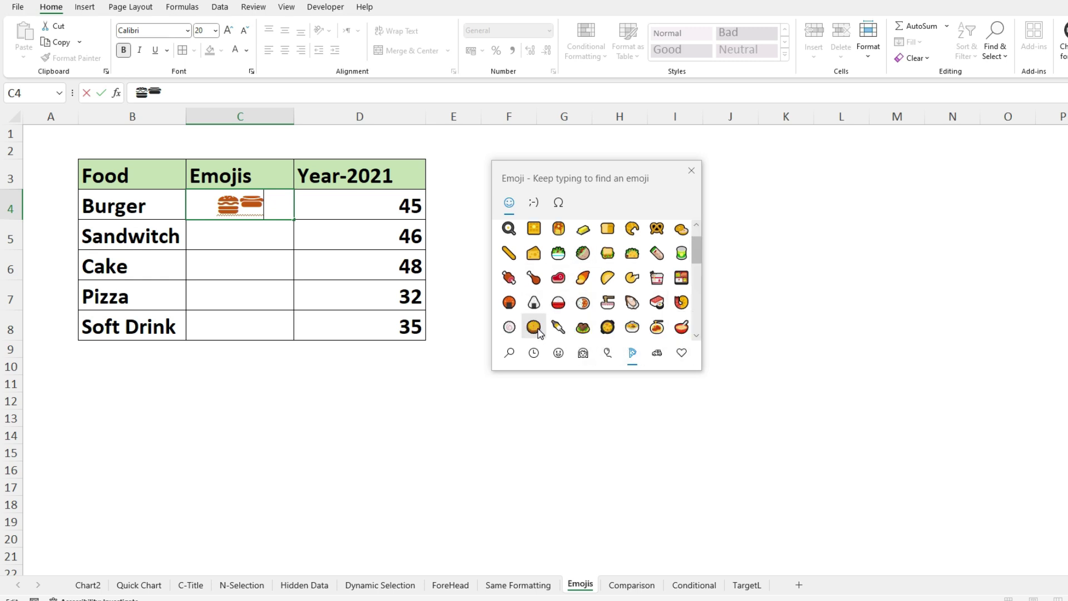
click(534, 327)
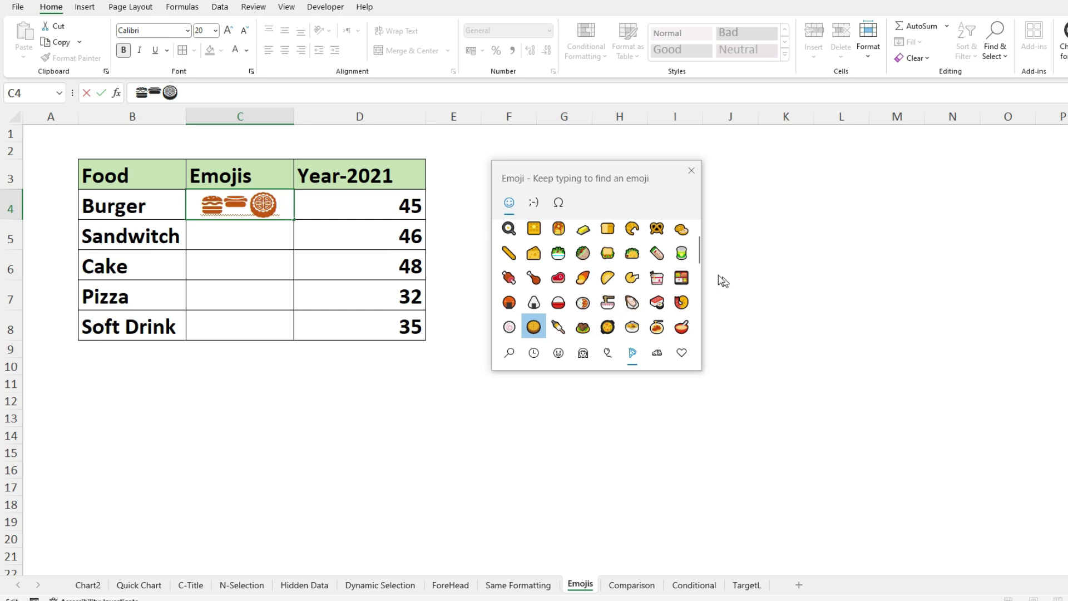
scroll(702, 261, up, 1)
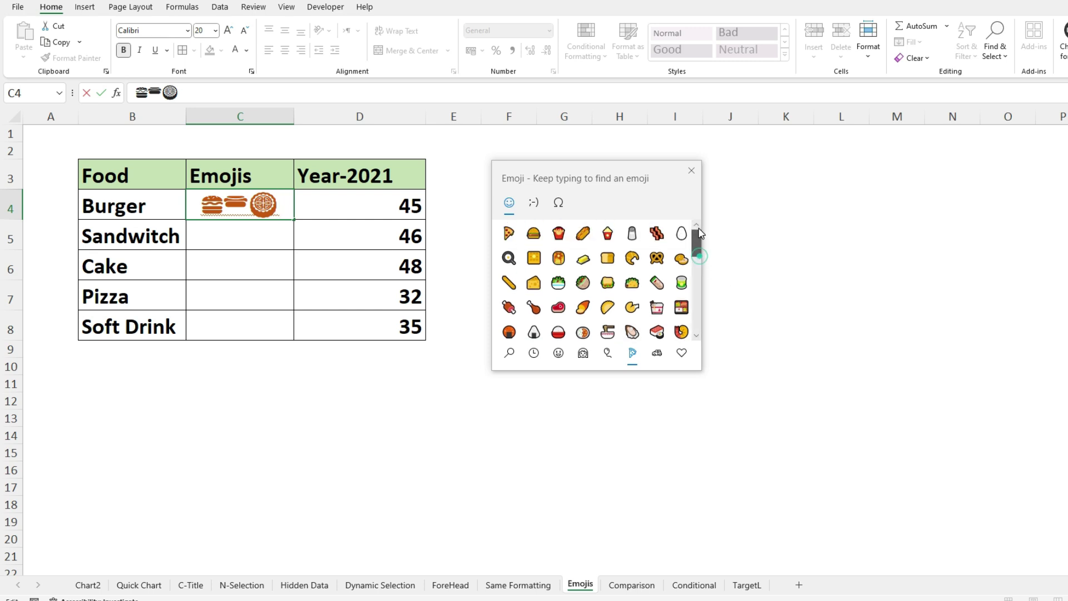
click(508, 235)
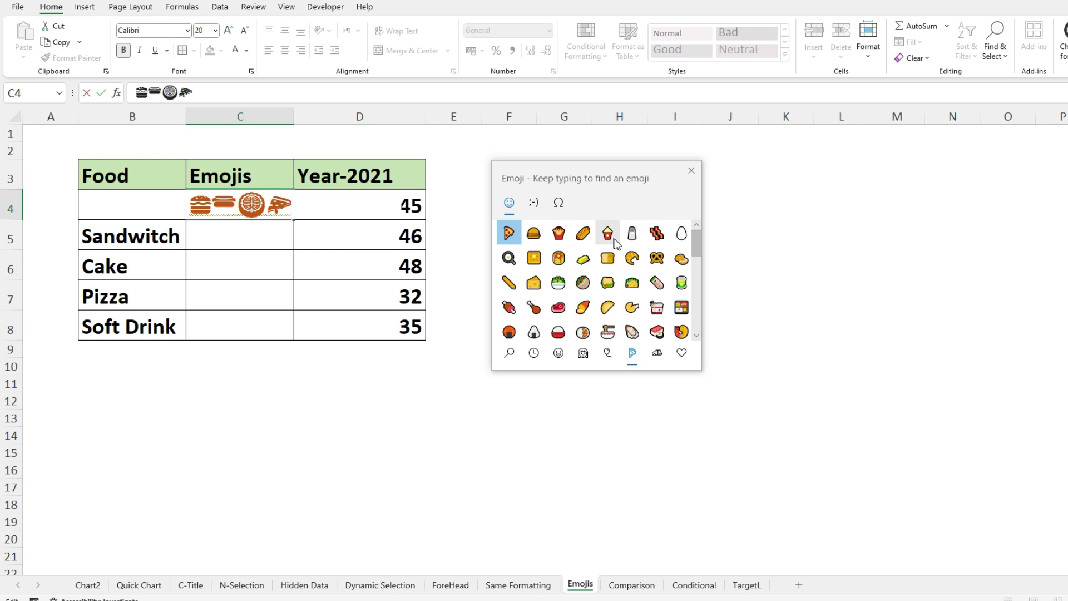
scroll(700, 249, down, 3)
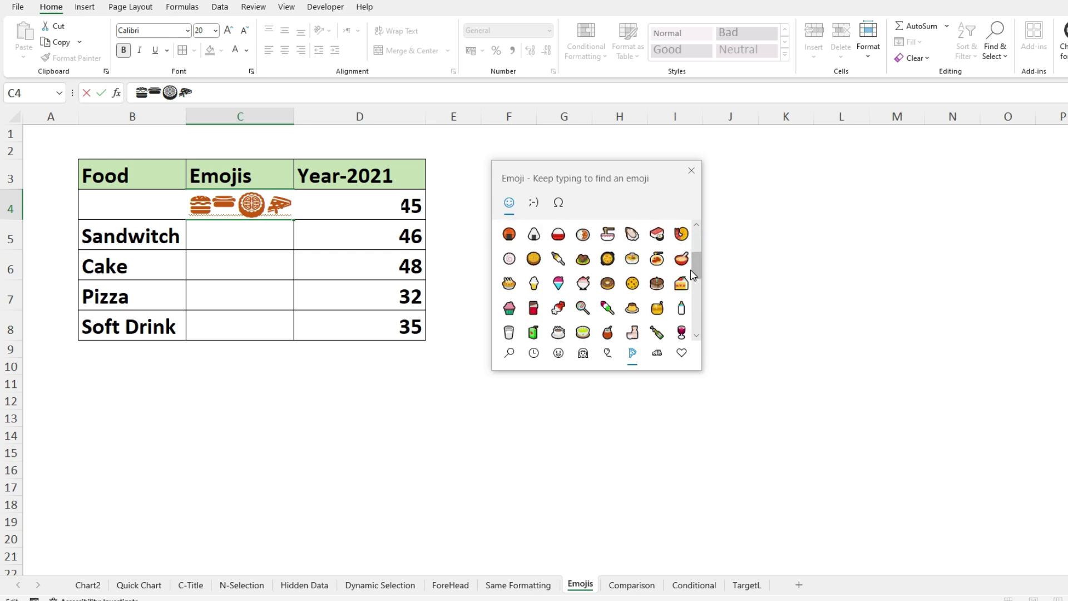
click(511, 332)
click(490, 232)
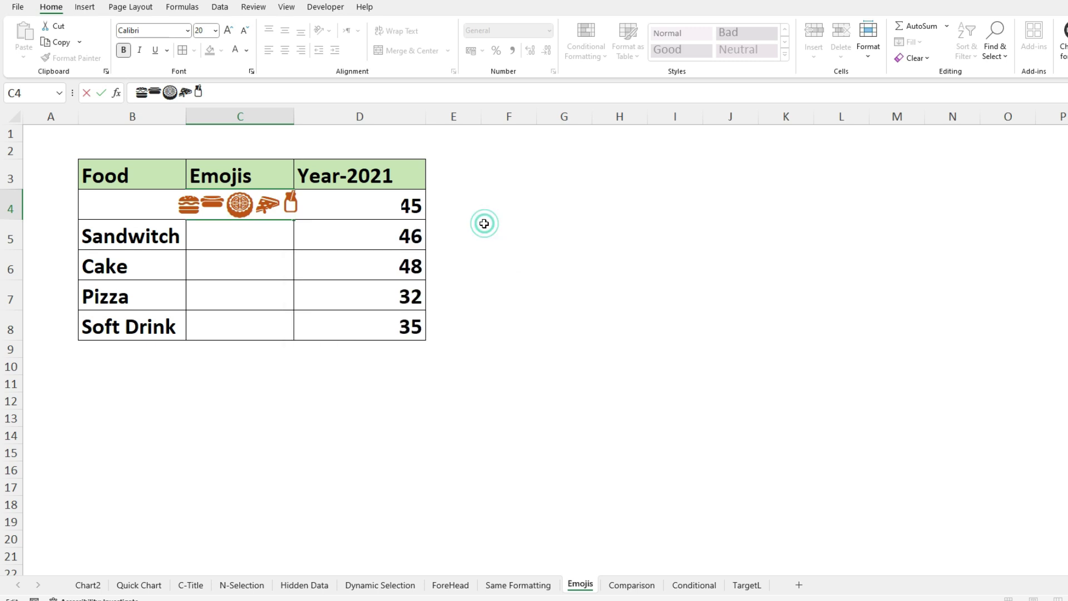
click(282, 270)
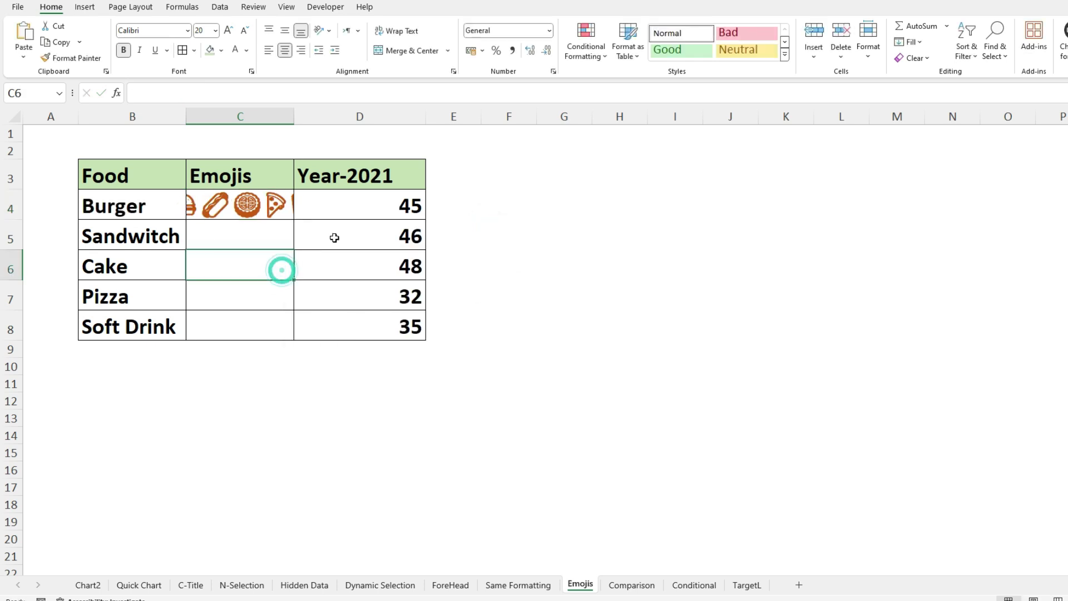
Fit column C to its contents and copy the five emojis from C4 into C5:C8
double_click(295, 115)
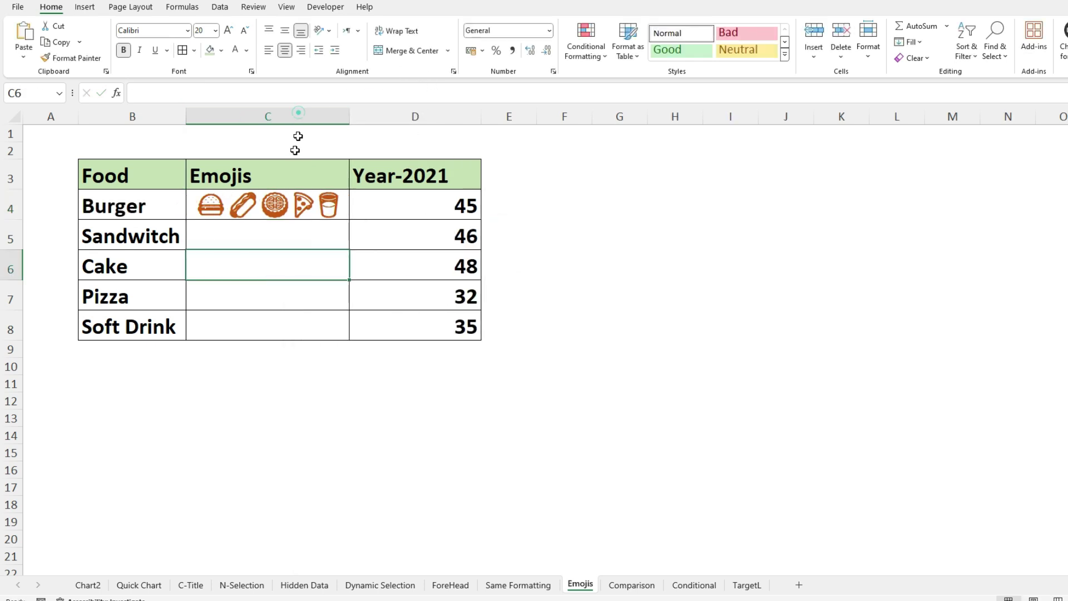
click(280, 197)
key(ctrl+c)
key(Down)
key(Up)
drag(239, 231, 227, 312)
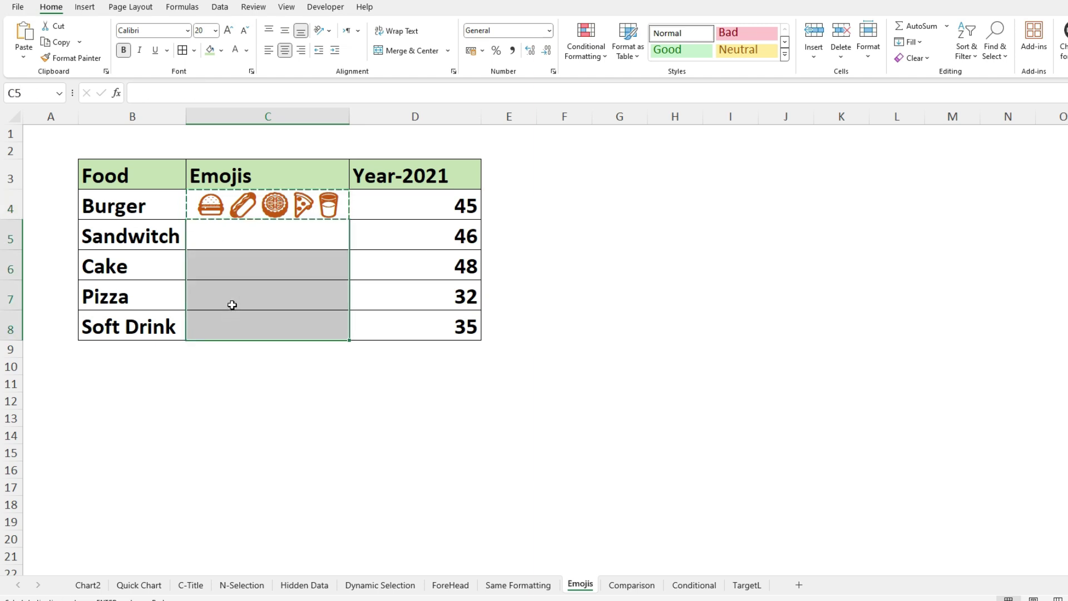
key(ctrl+v)
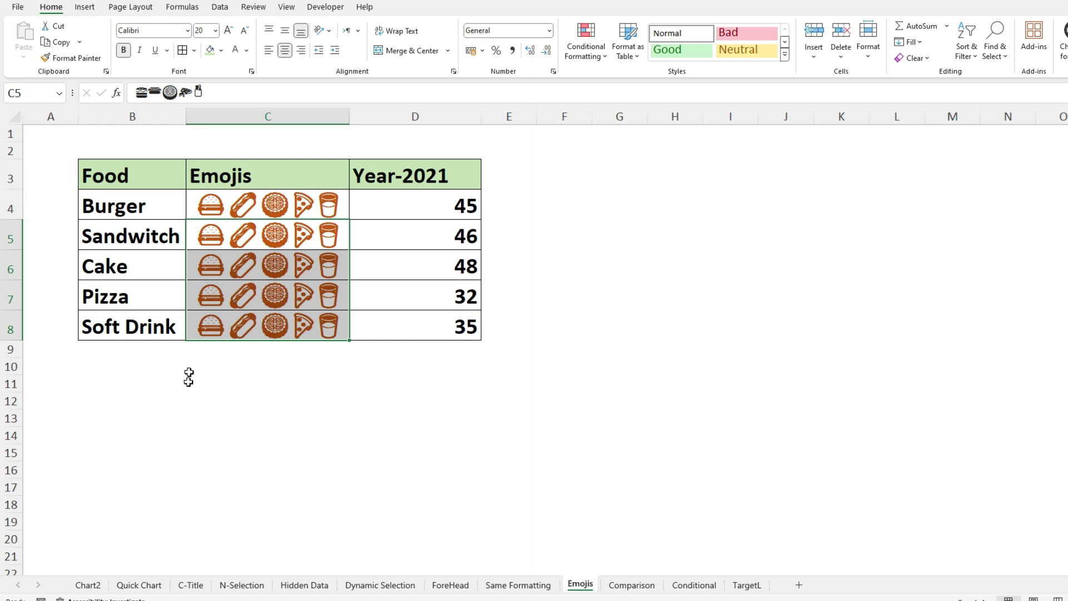
Remove every emoji except the burger from the Burger row's cell C4
click(102, 244)
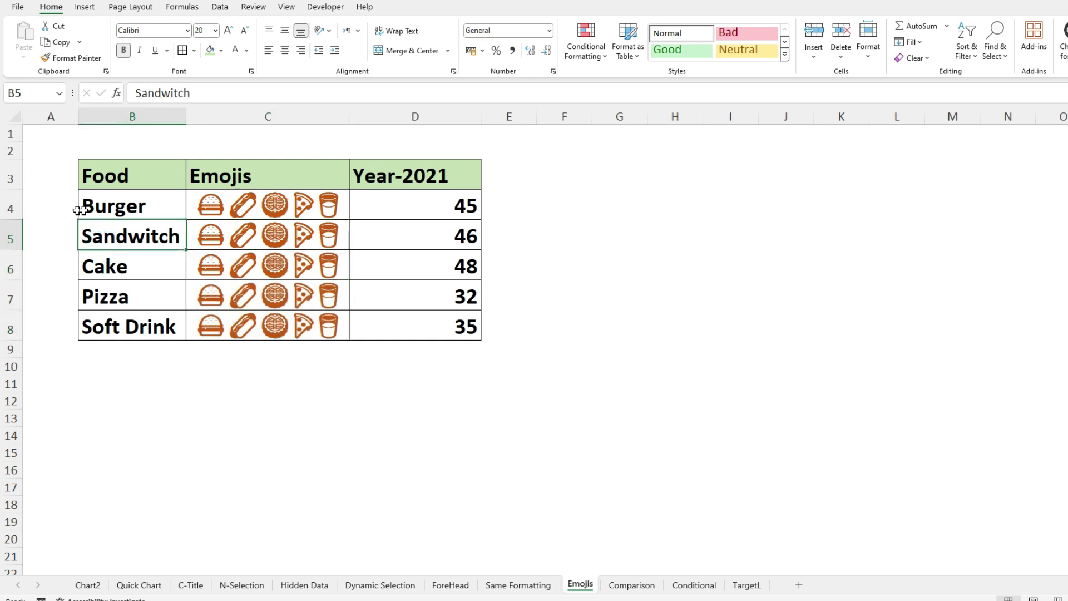
double_click(228, 214)
drag(228, 214, 383, 213)
key(Delete)
key(Return)
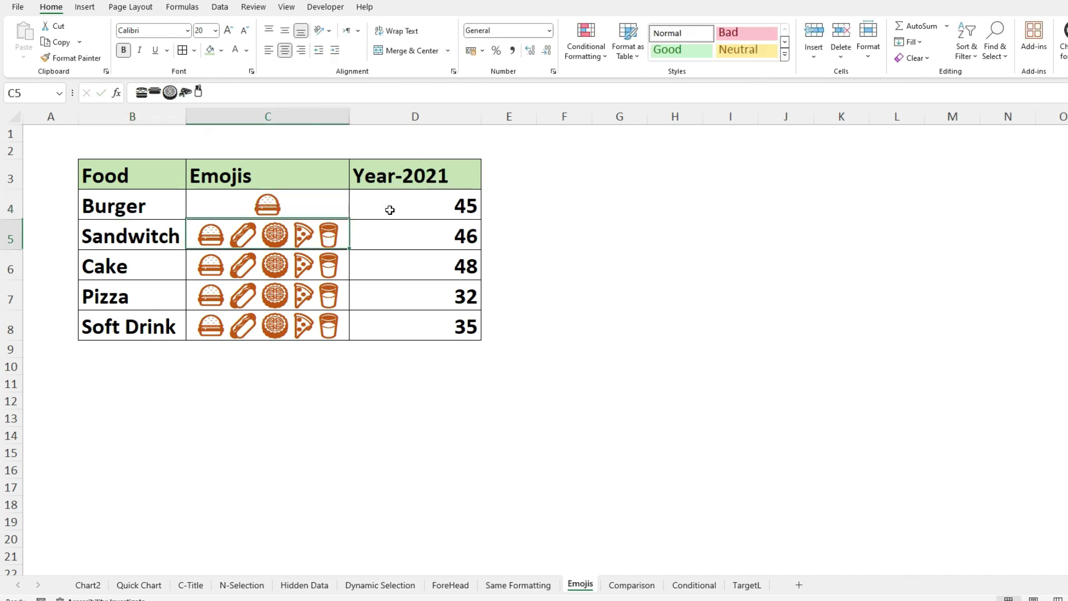
Remove every emoji except the hot dog from the Sandwitch row's cell C5
double_click(230, 235)
key(BackSpace)
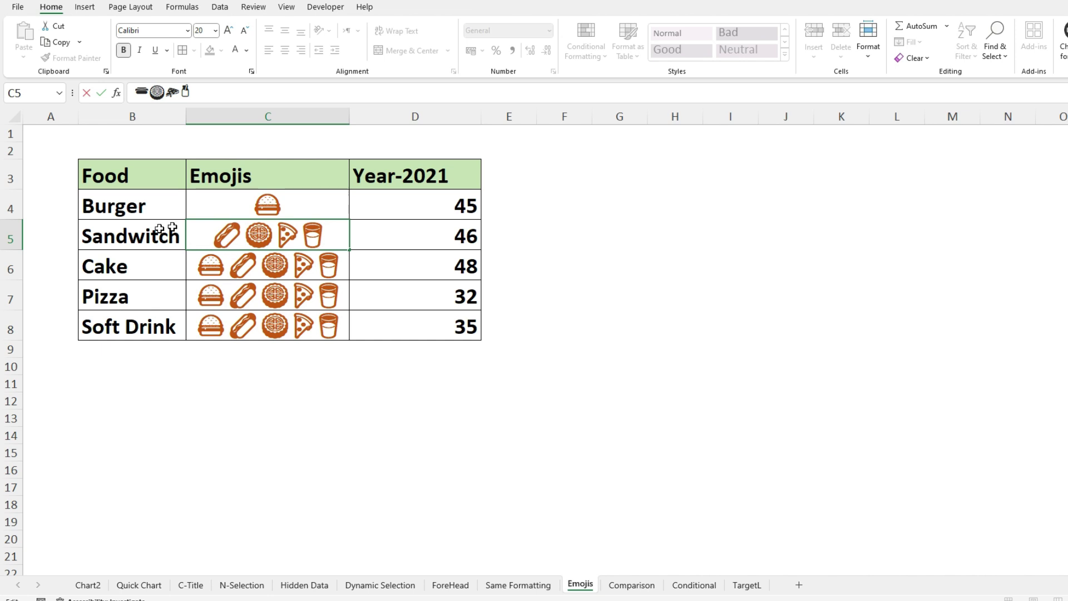
drag(248, 239, 398, 236)
key(Delete)
key(Return)
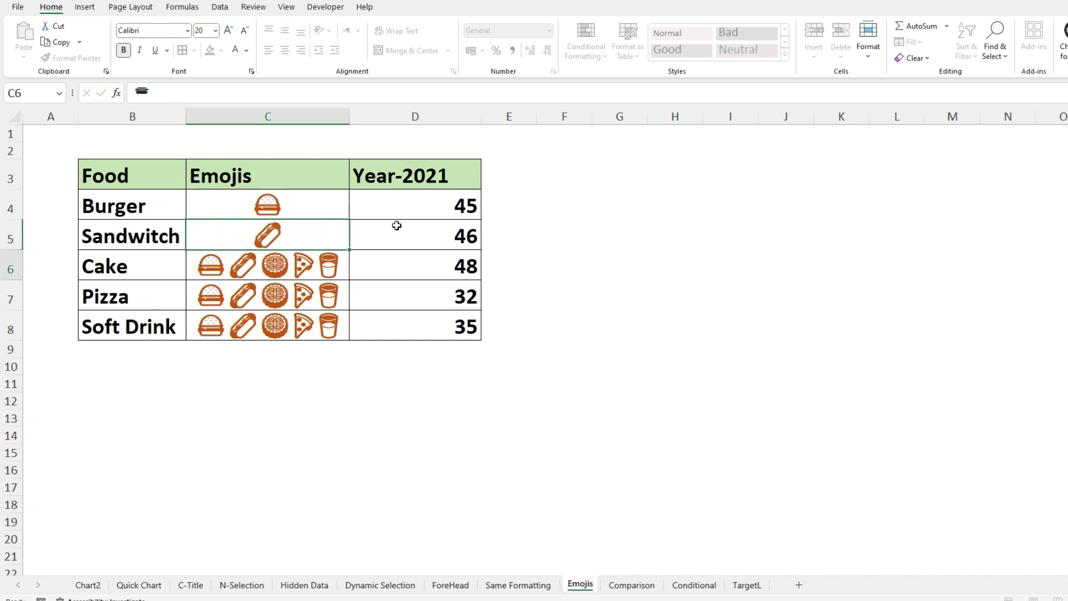
Remove every emoji except the round cake from the Cake row's cell C6
double_click(260, 265)
drag(259, 266, 195, 266)
key(Delete)
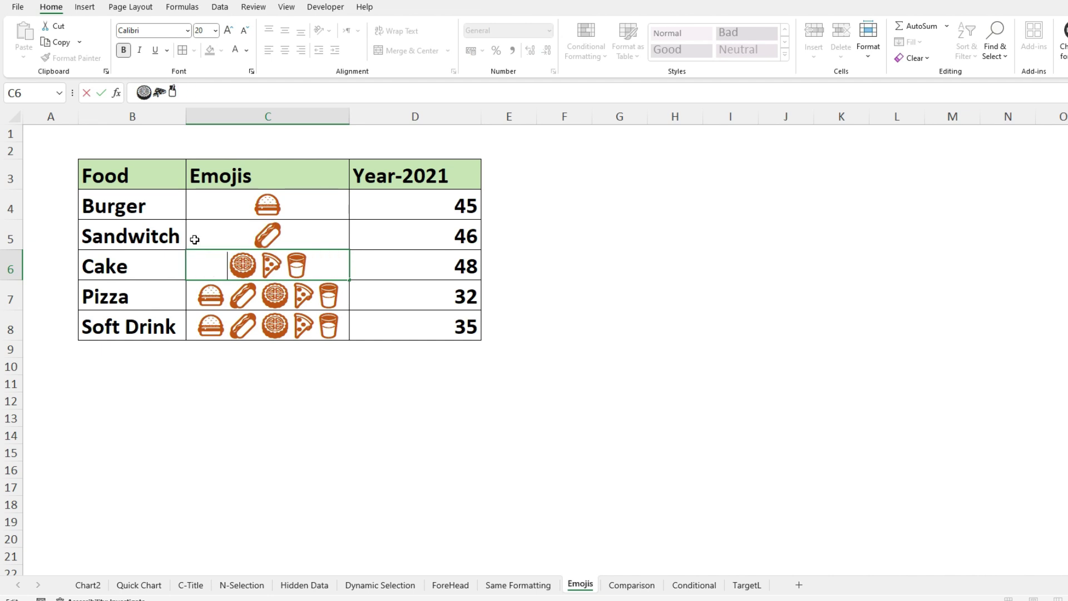
key(End)
key(BackSpace)
key(BackSpace)
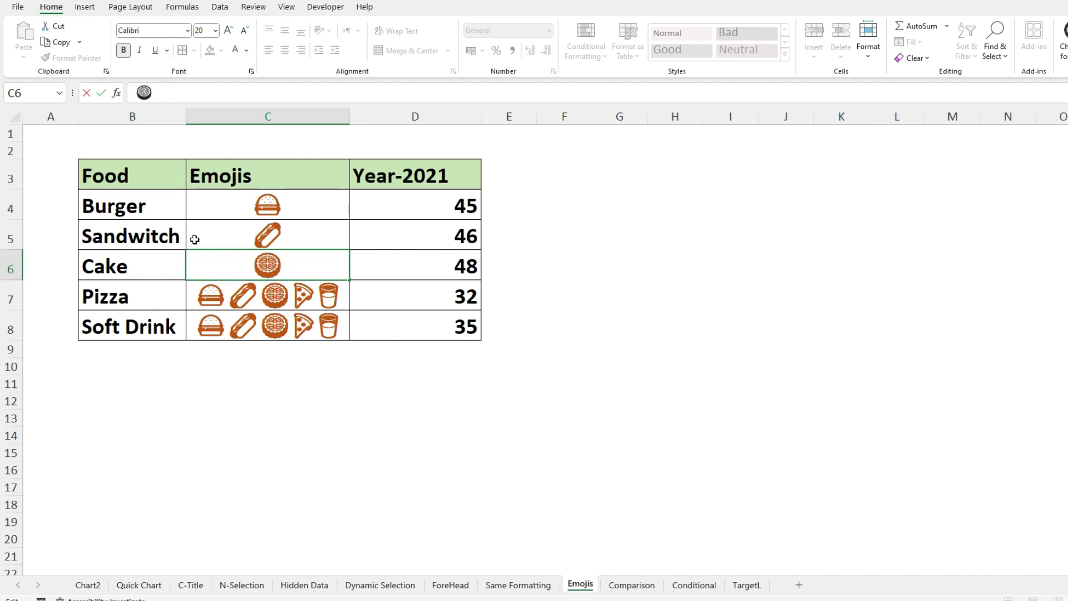
key(Return)
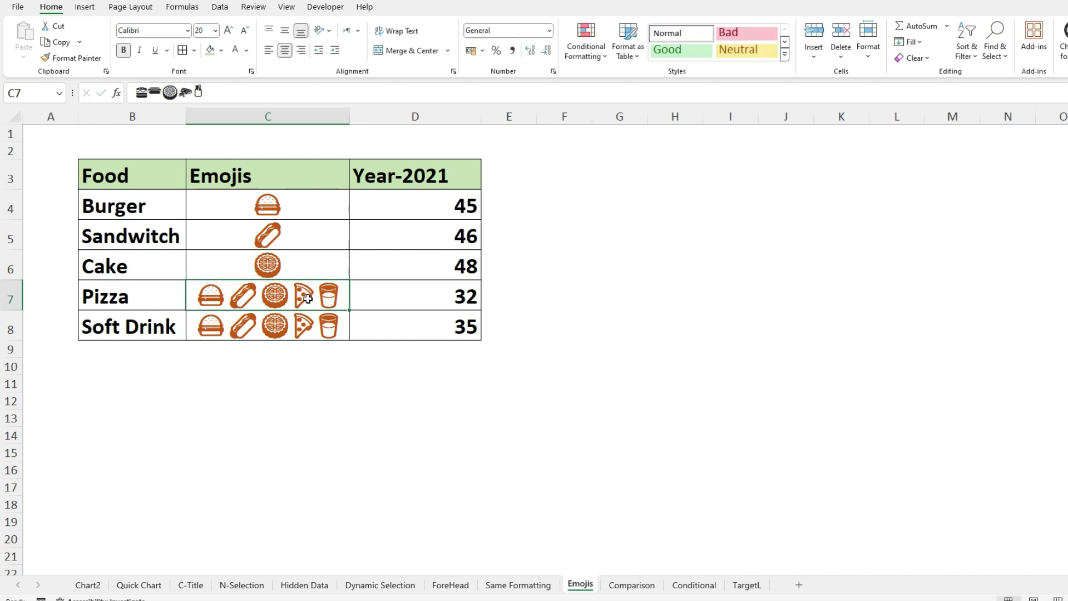
Remove every emoji except the pizza slice from the Pizza row's cell C7
double_click(292, 293)
drag(291, 294, 195, 294)
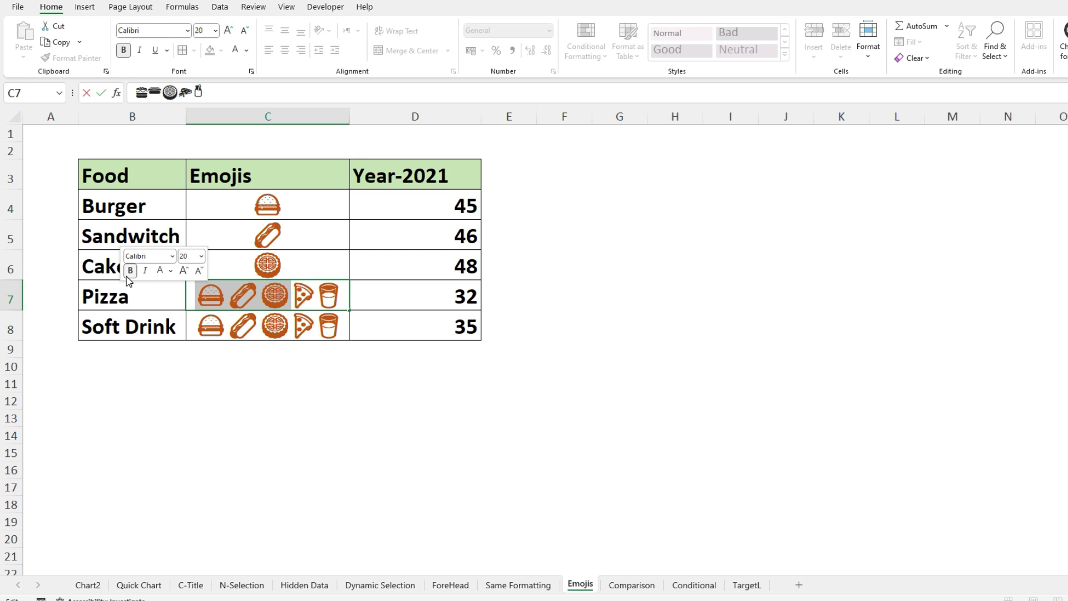
key(Delete)
key(Return)
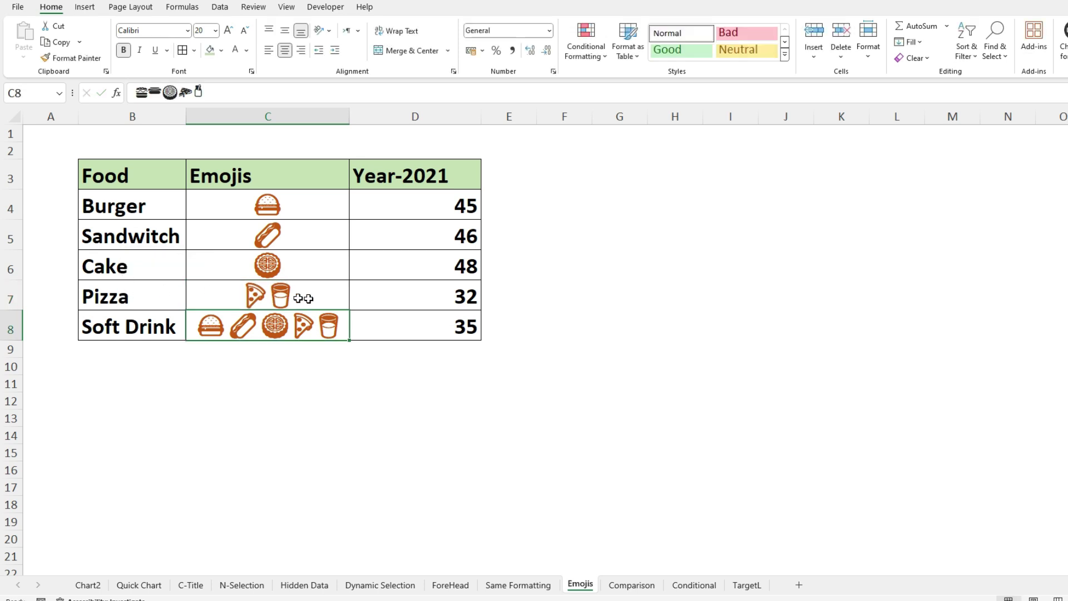
double_click(320, 290)
key(BackSpace)
key(Return)
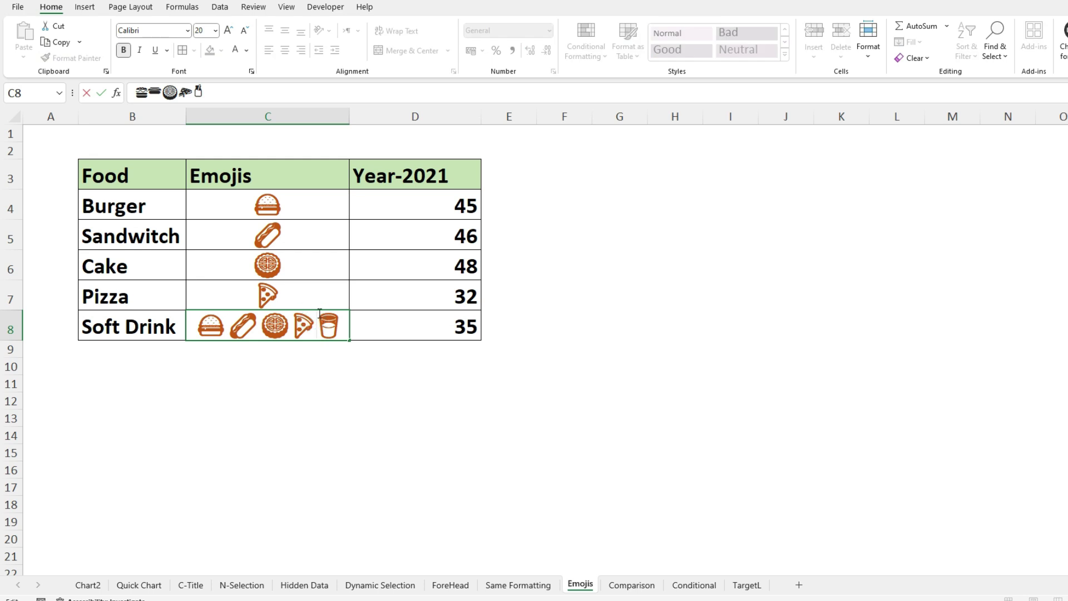
Leave only the glass emoji in the Soft Drink row's cell C8 and narrow column C to about its heading width
key(BackSpace)
key(BackSpace)
key(BackSpace)
key(BackSpace)
key(Return)
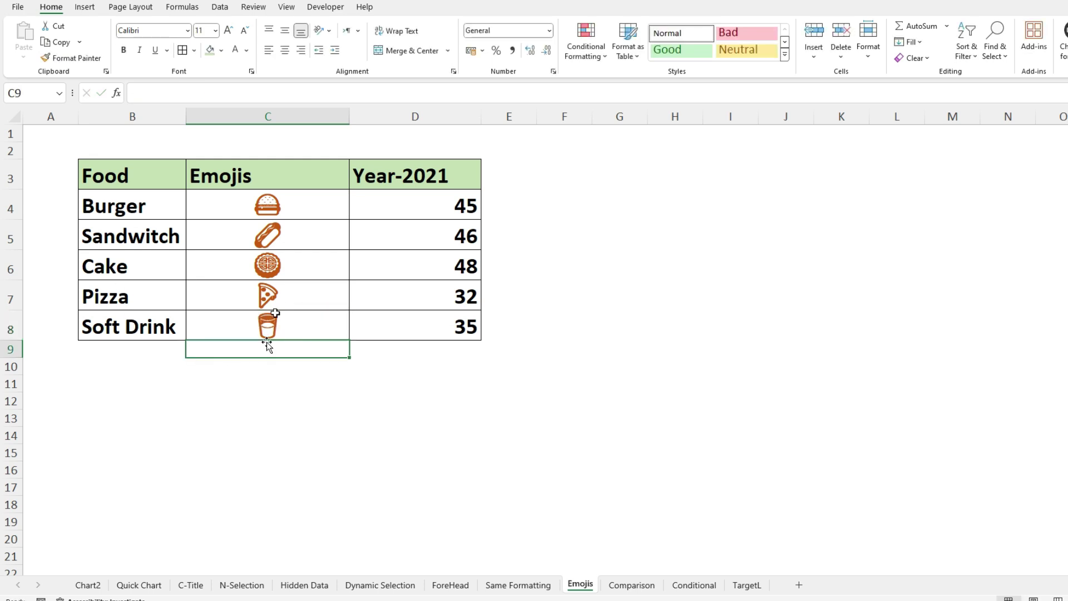
drag(349, 119, 280, 131)
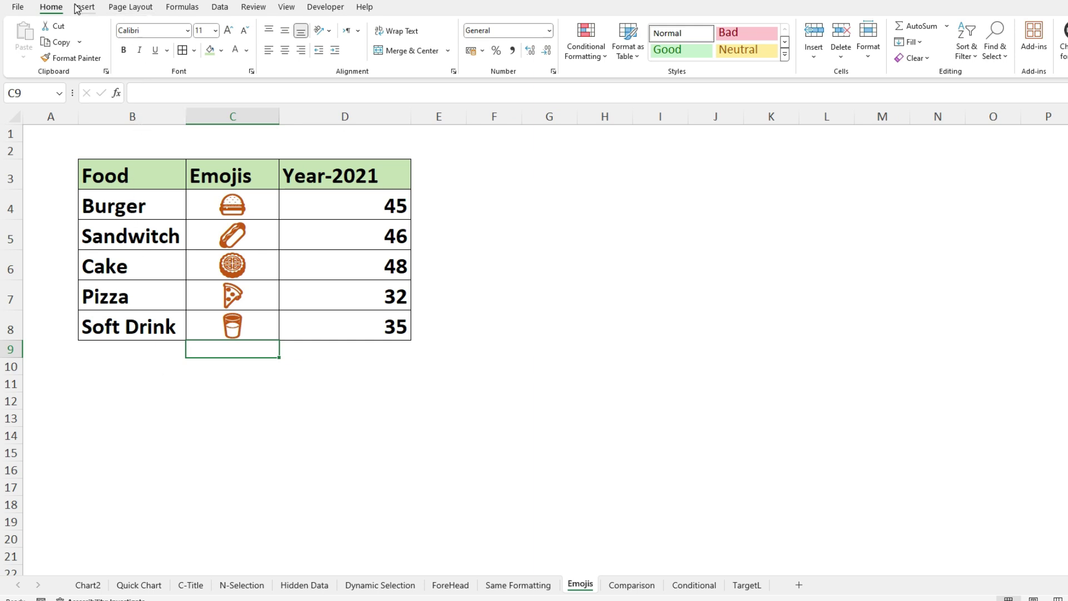
Insert a doughnut chart from the Food and Year-2021 columns, B3:B8 and D3:D8, and place it beside the table
drag(87, 173, 128, 328)
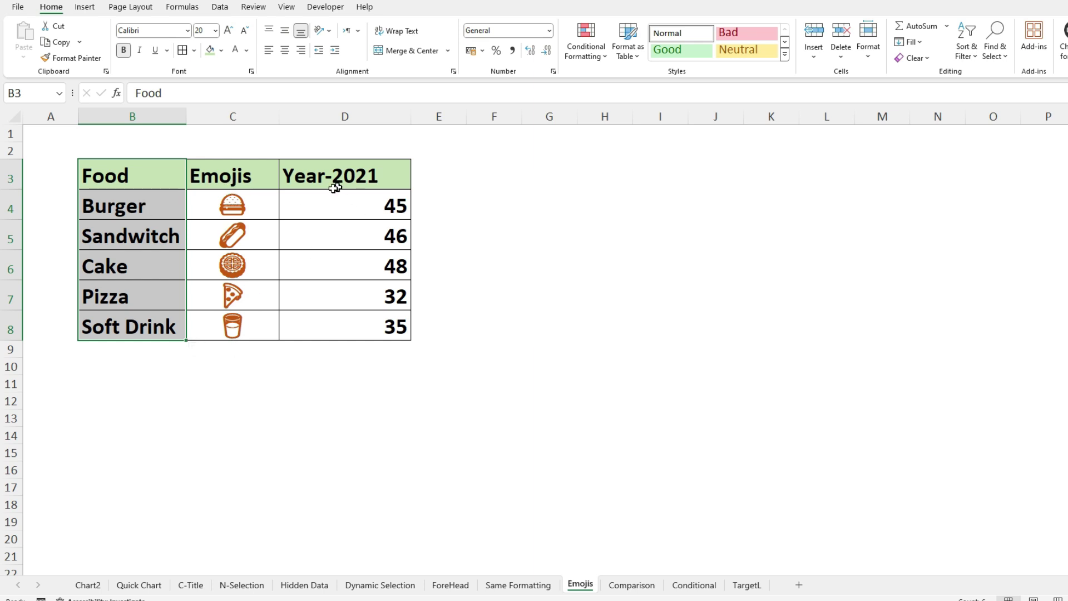
ctrl+drag(306, 182, 345, 327)
click(84, 7)
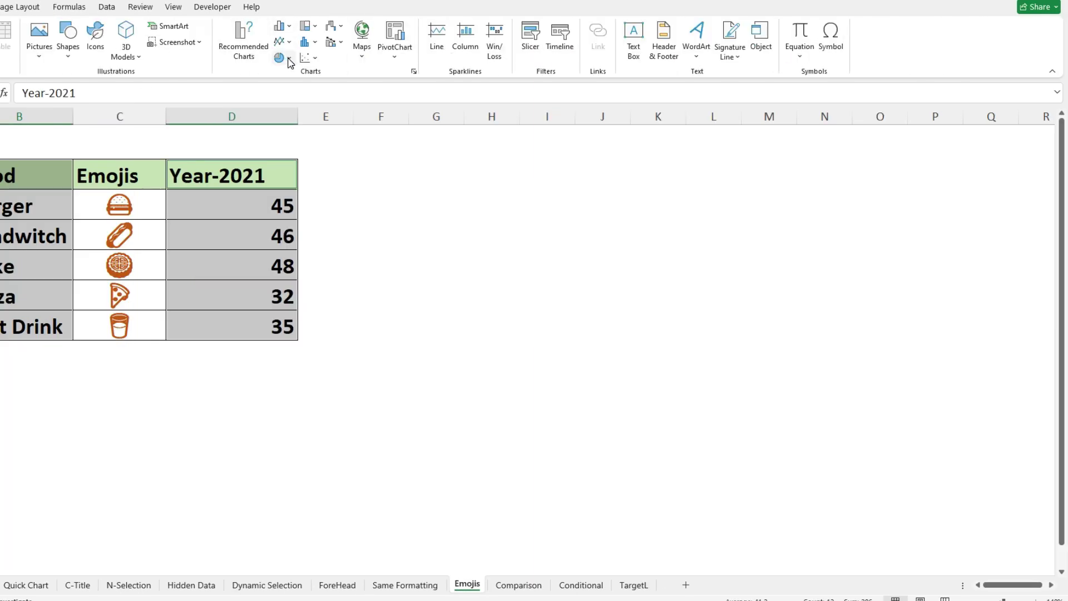
click(288, 58)
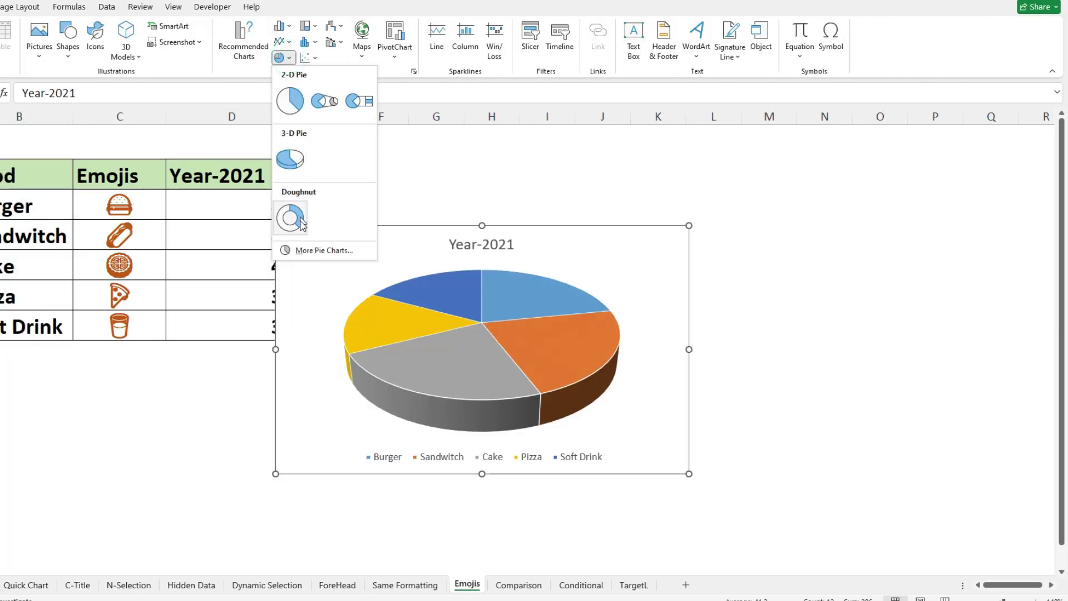
click(290, 217)
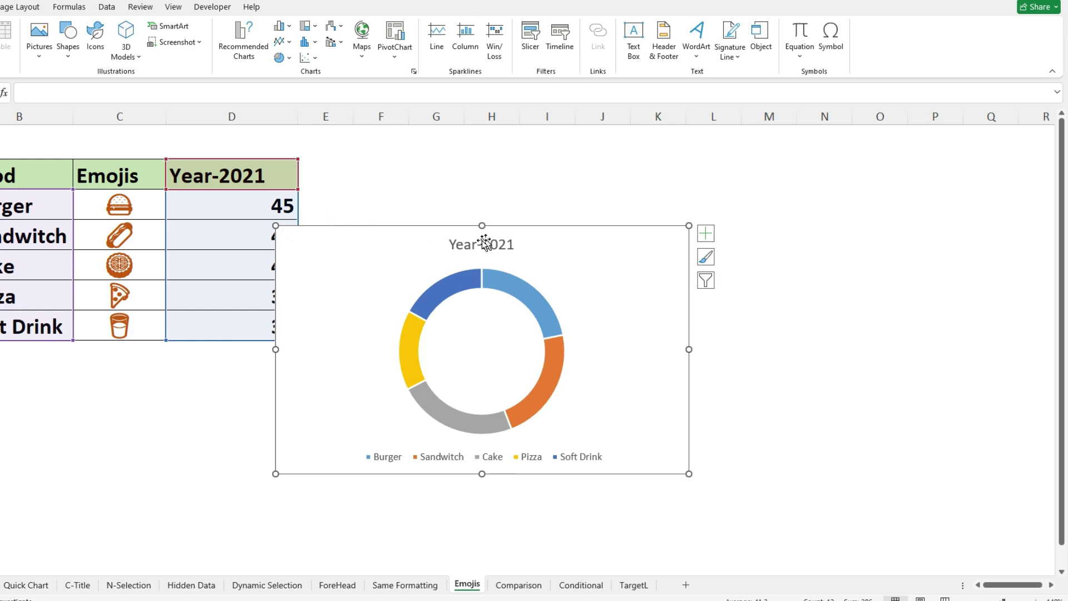
drag(408, 228, 456, 144)
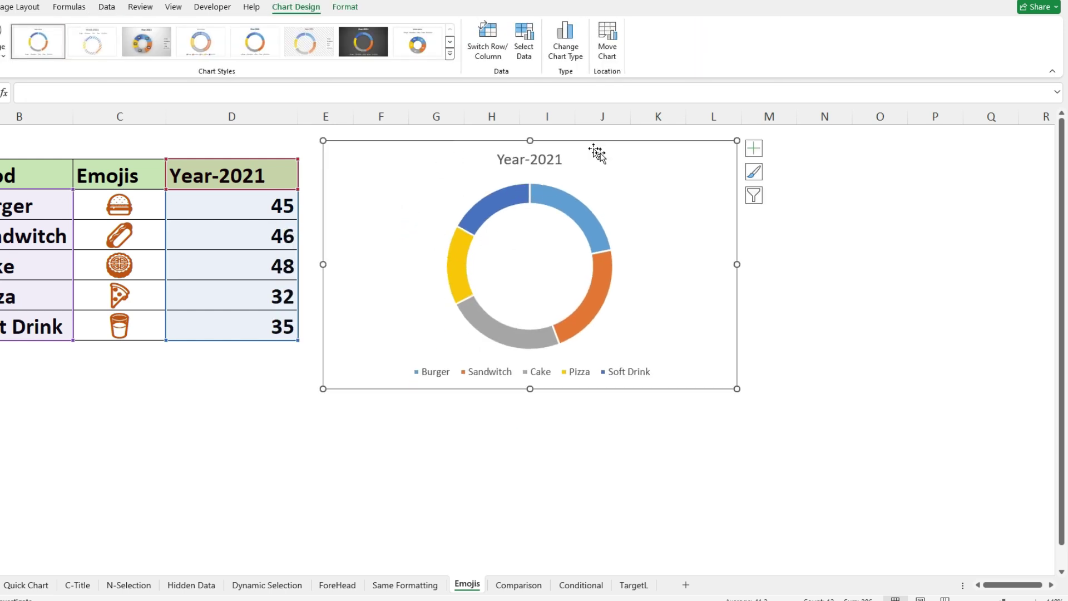
Delete the doughnut chart's title and legend
click(517, 161)
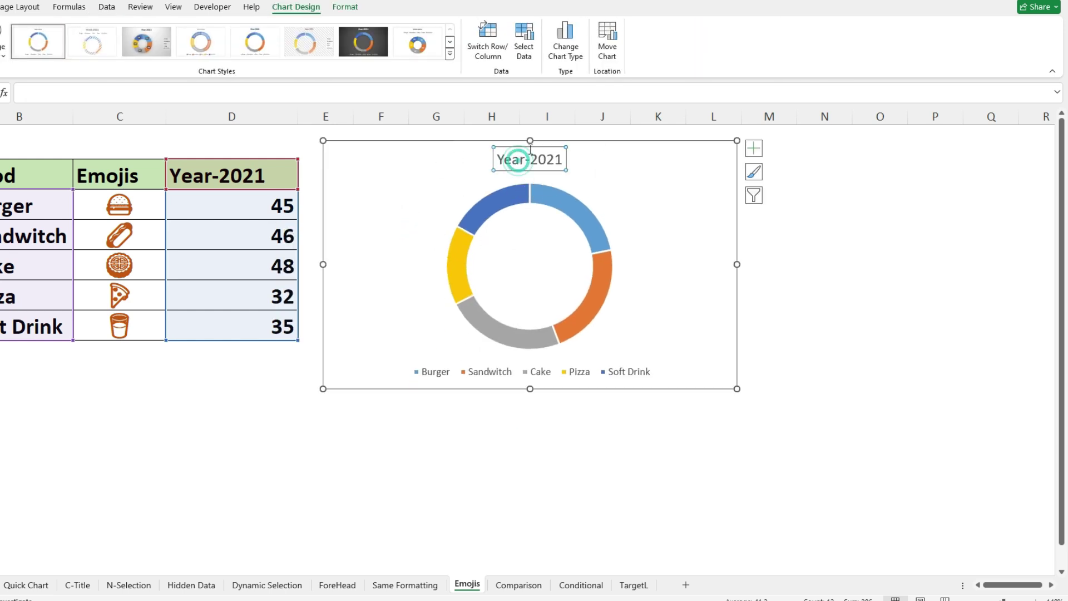
key(Delete)
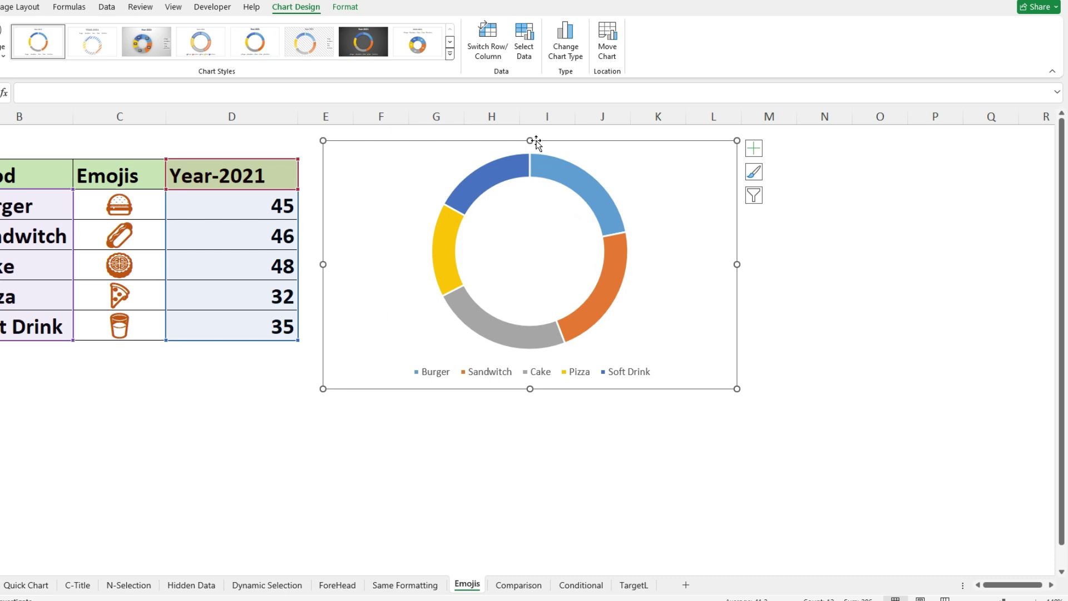
click(525, 378)
click(538, 376)
key(Delete)
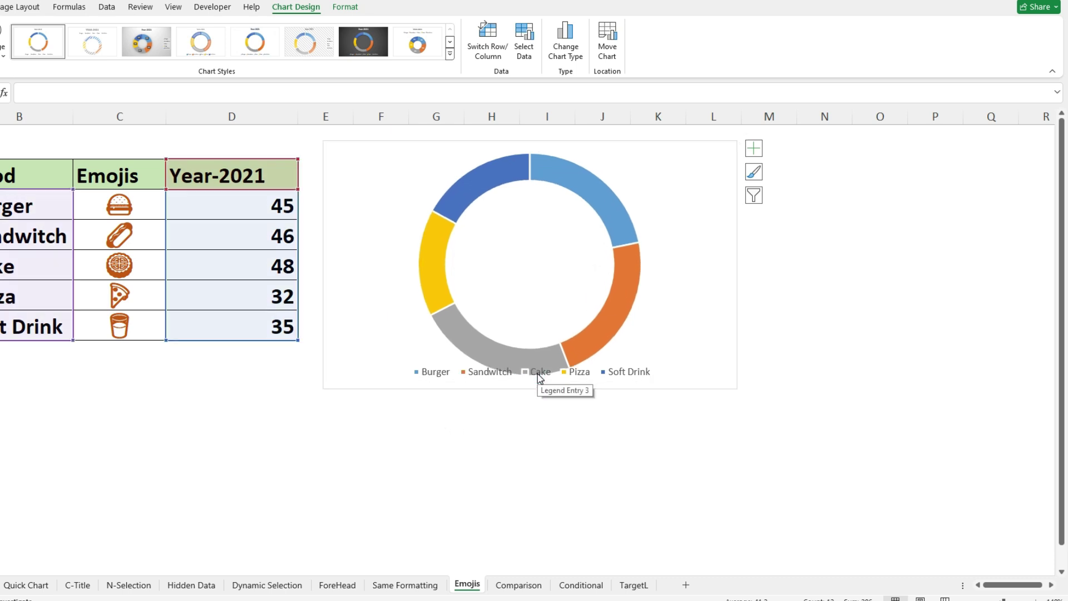
Copy the Year-2021 column D3:D8 and paste it into the doughnut chart as a second ring
click(240, 177)
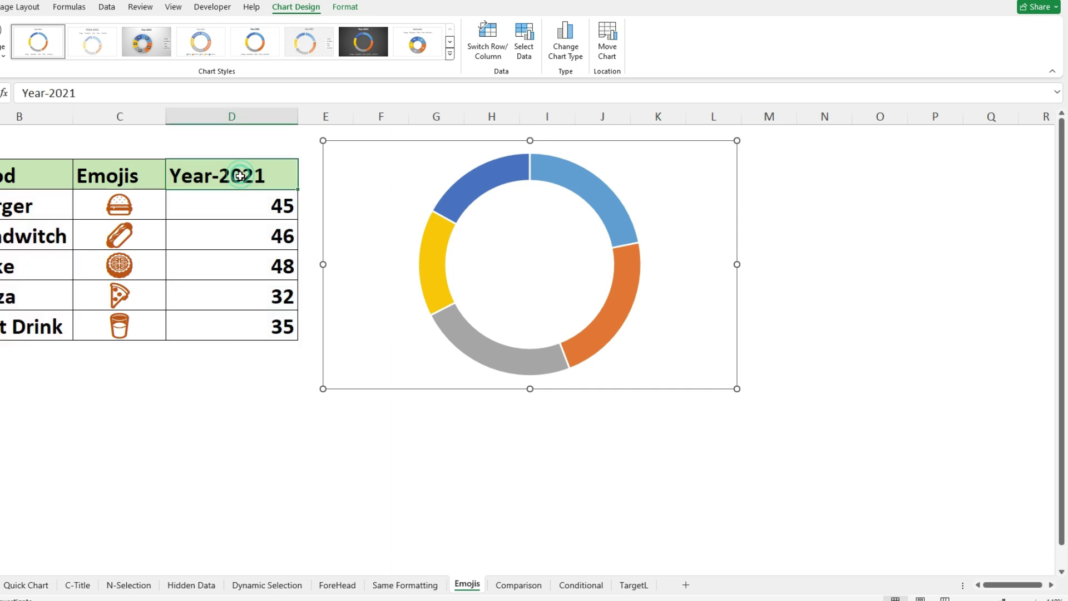
drag(224, 322, 229, 319)
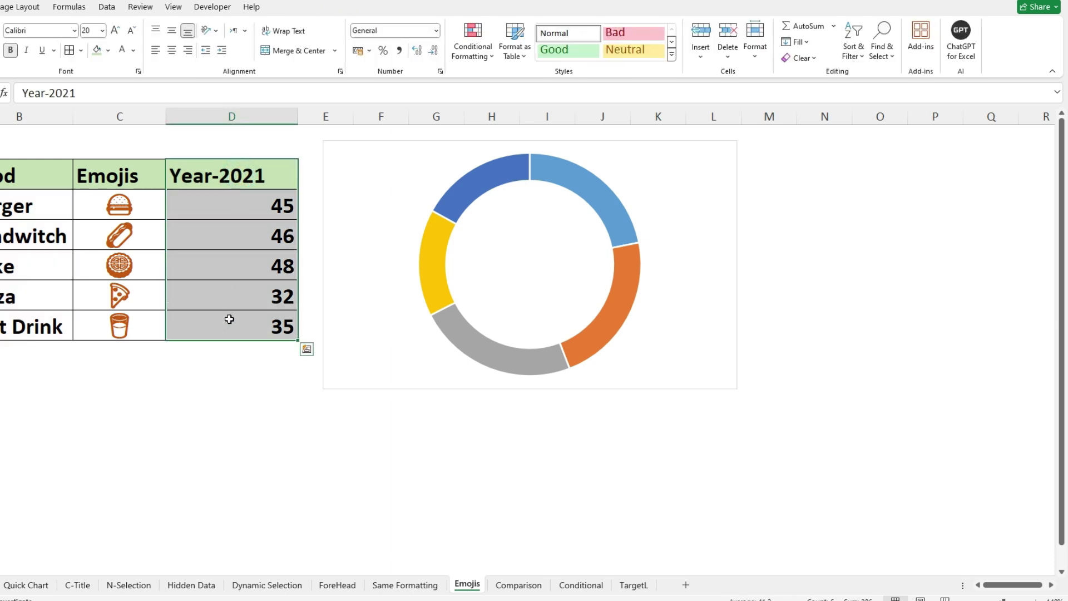
key(ctrl+c)
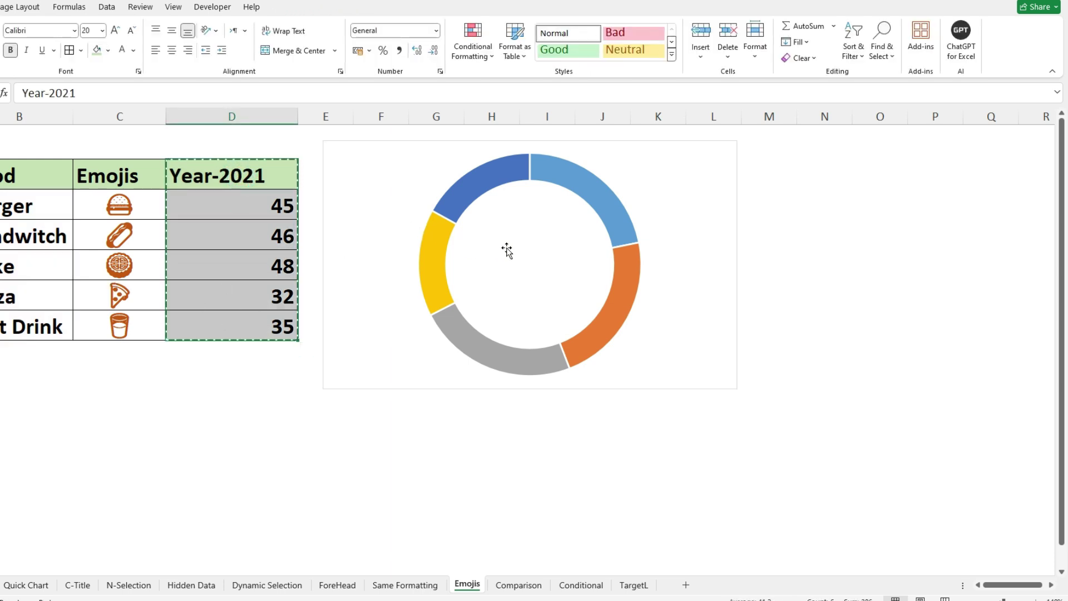
click(486, 236)
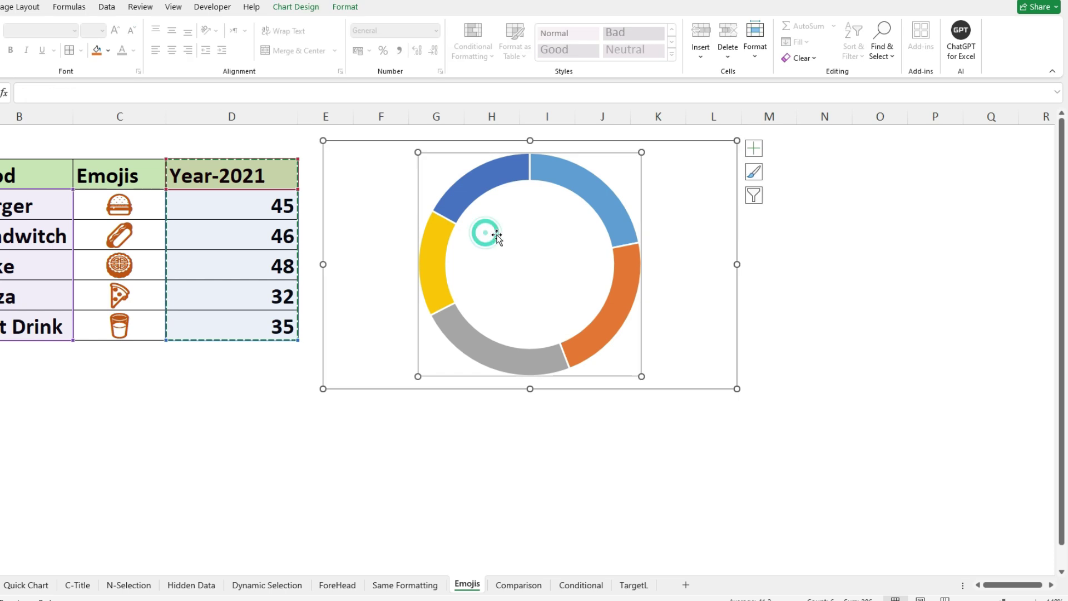
key(ctrl+v)
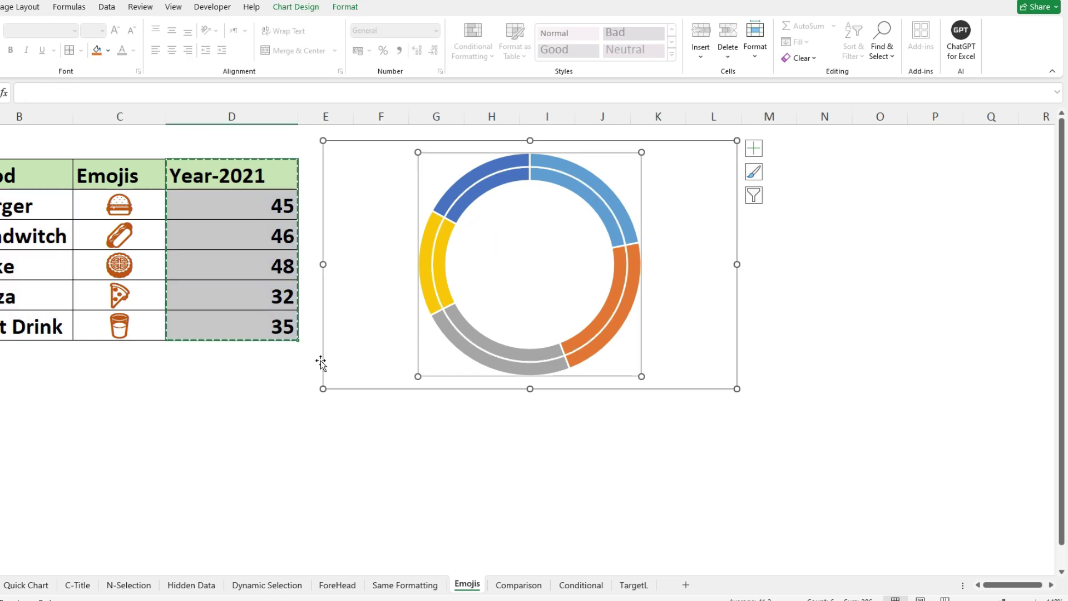
key(Escape)
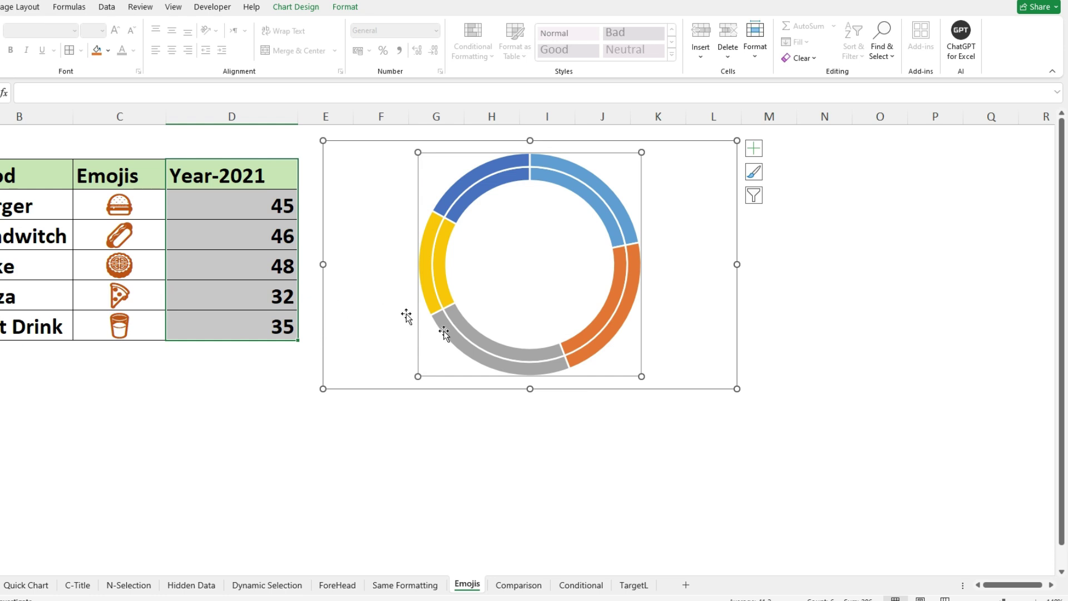
Set the doughnut hole size to 42% to make both rings thicker
click(569, 347)
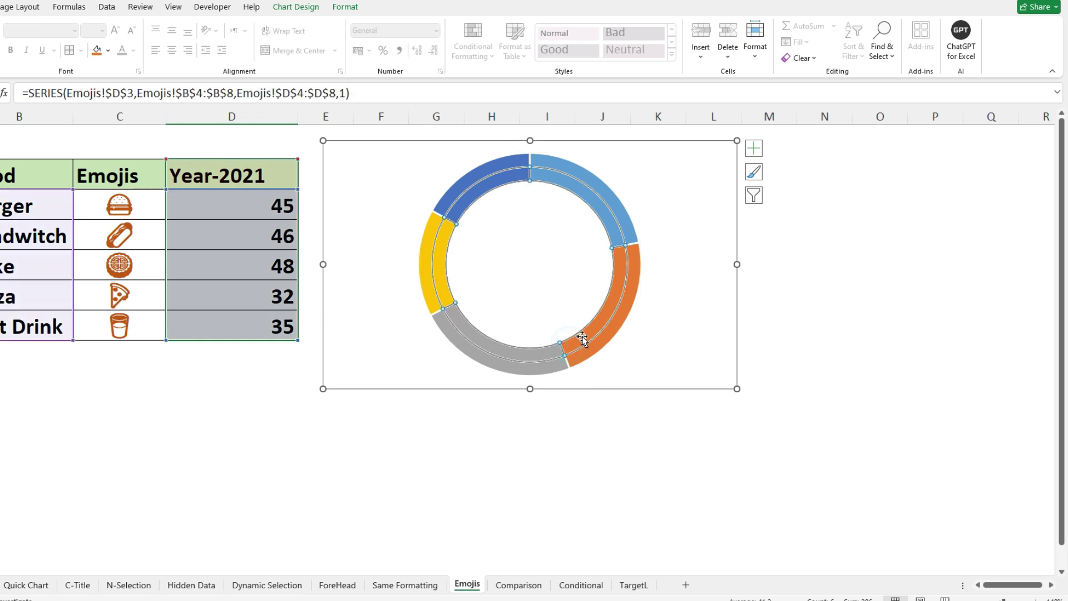
right_click(583, 341)
click(621, 470)
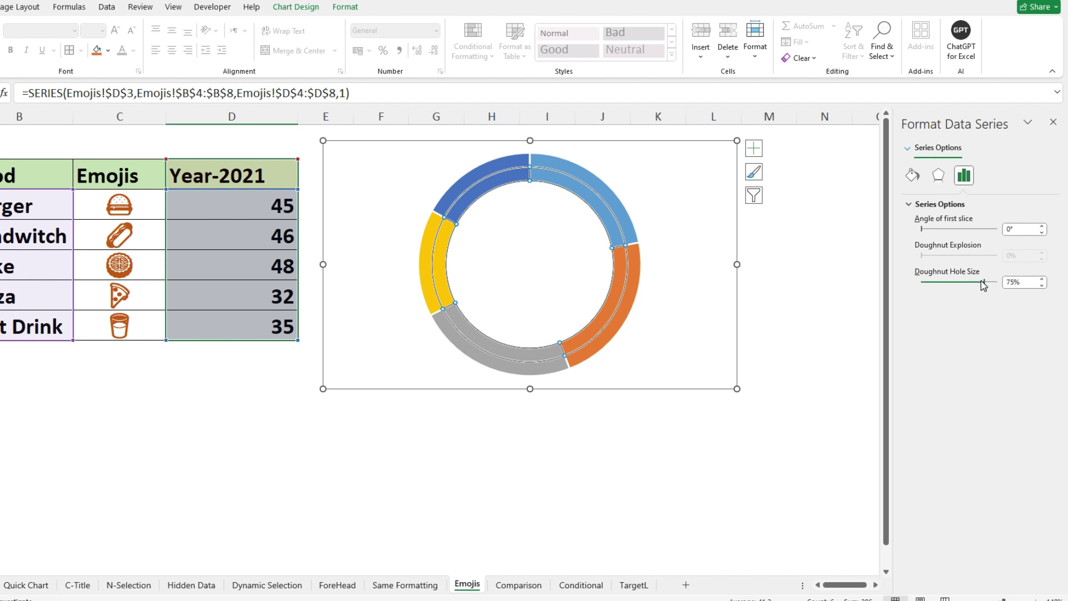
drag(985, 287, 957, 287)
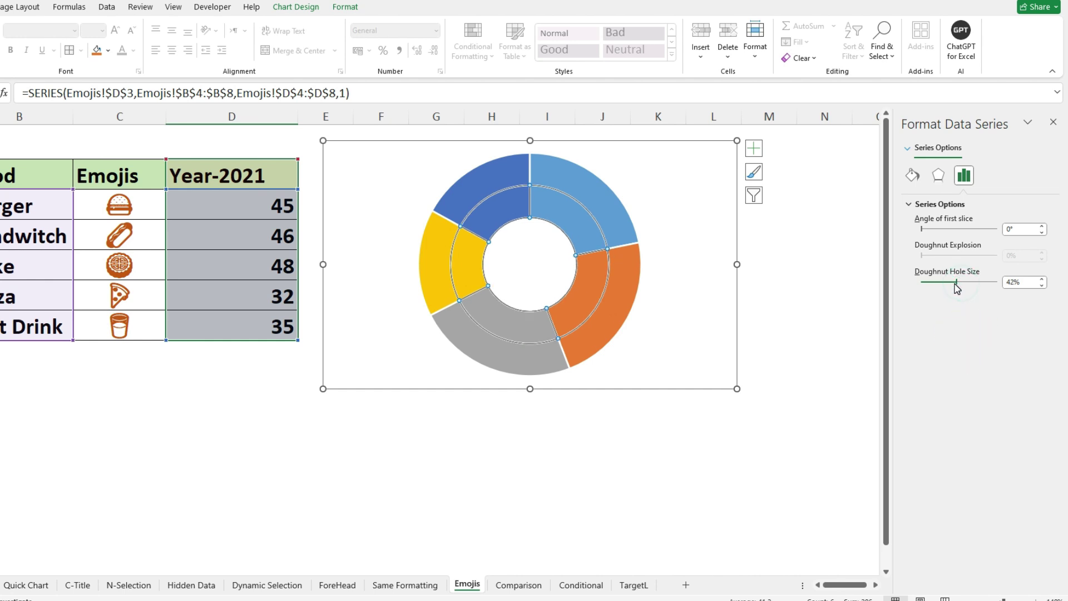
click(801, 259)
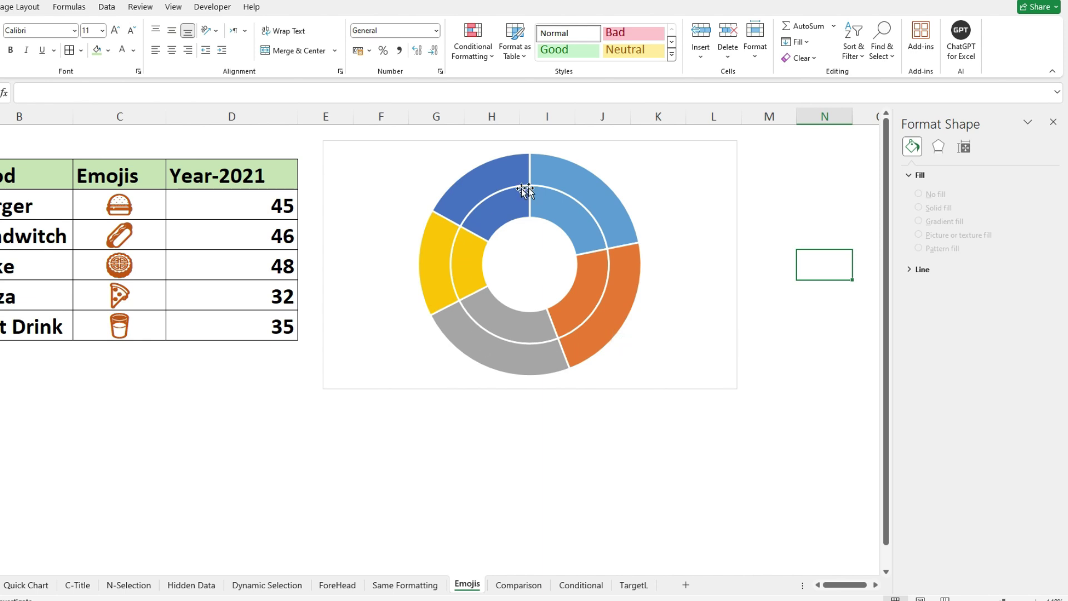
Add data labels to the outer and inner rings of the doughnut chart
right_click(618, 312)
click(665, 412)
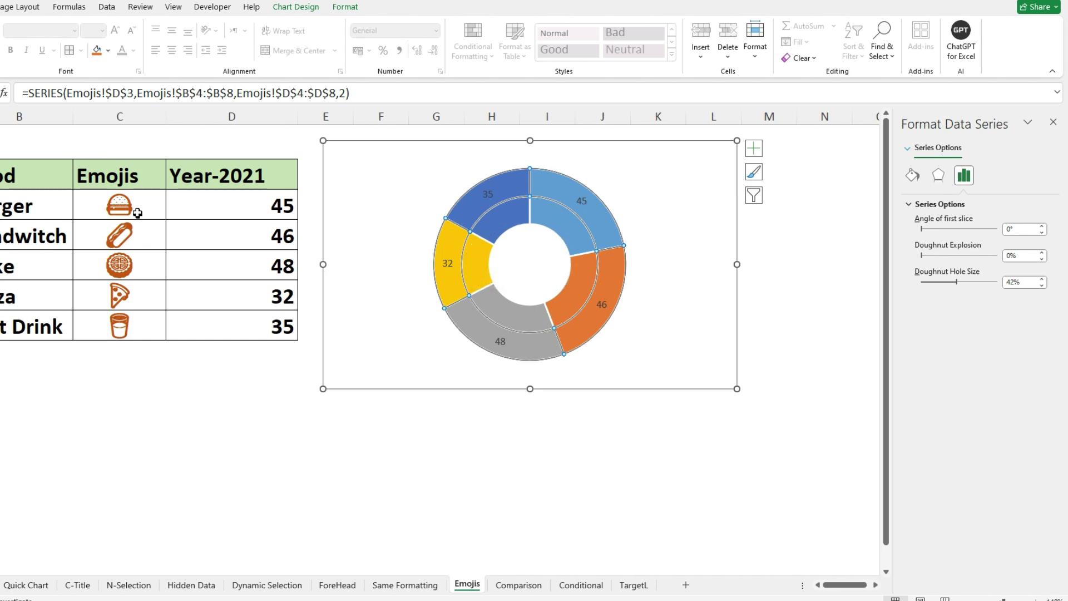
right_click(500, 225)
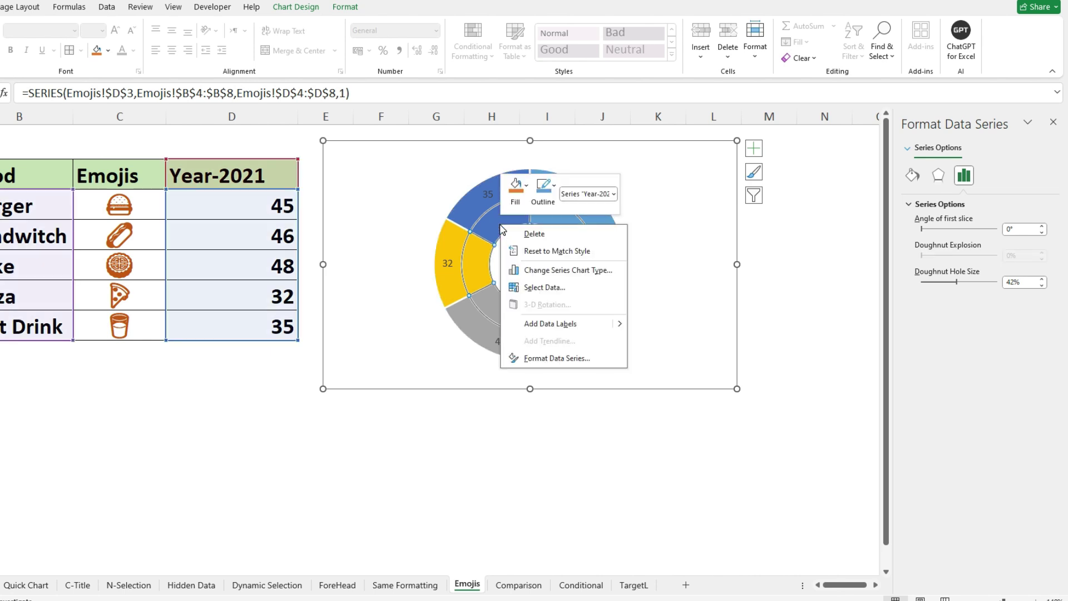
click(551, 323)
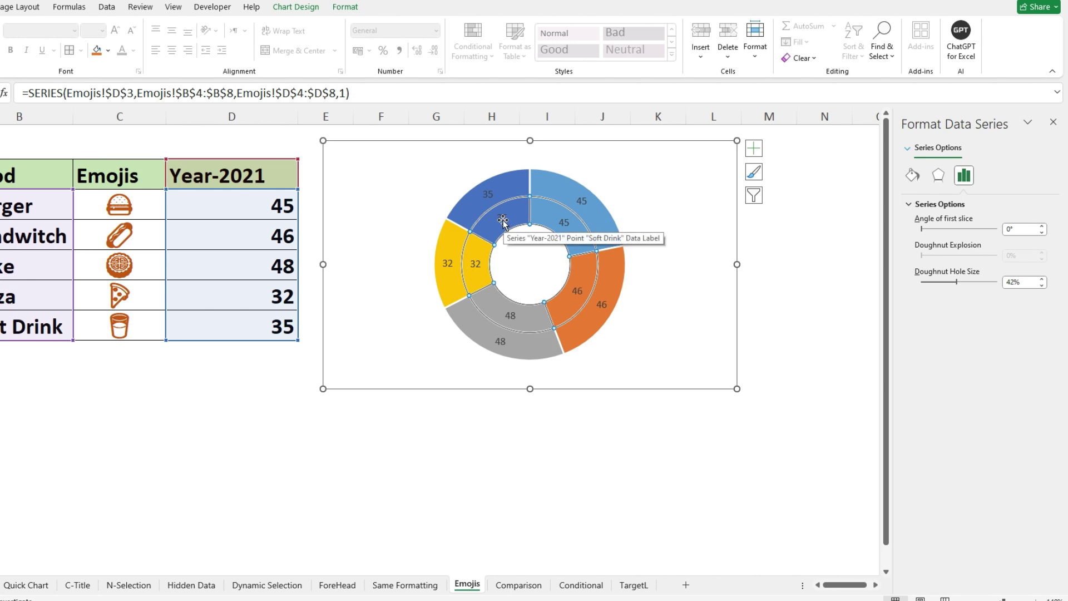
Replace the values in the inner ring's labels with the emojis from cells C4:C8
click(503, 220)
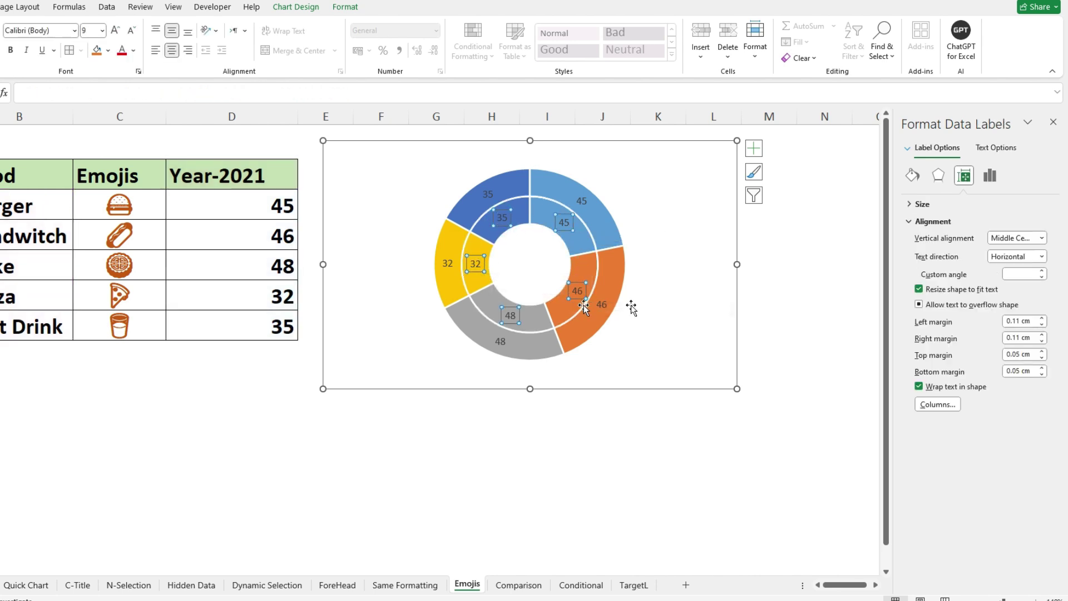
click(990, 179)
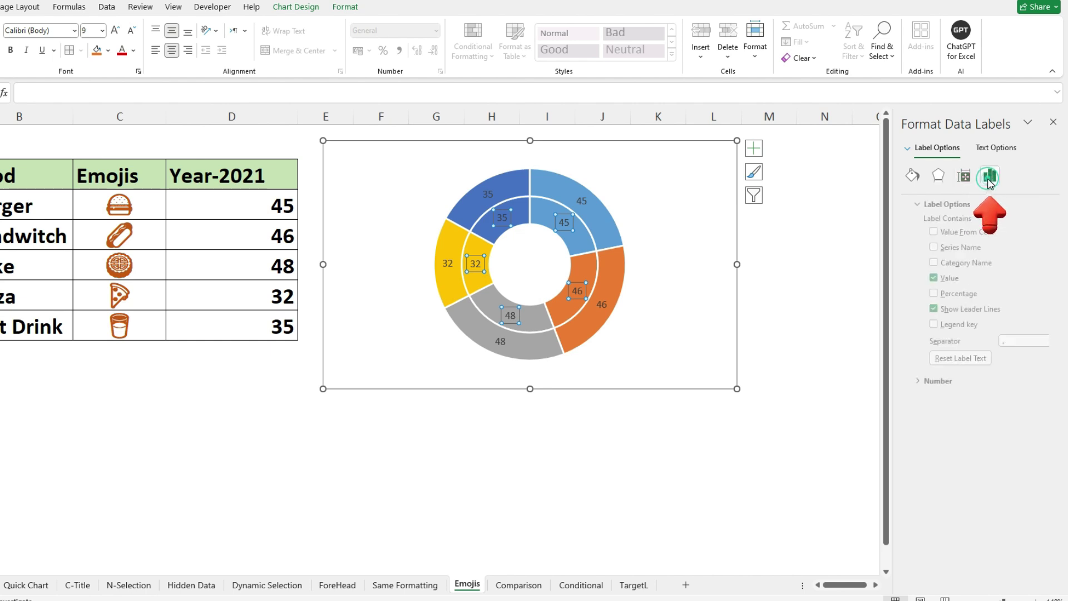
click(926, 278)
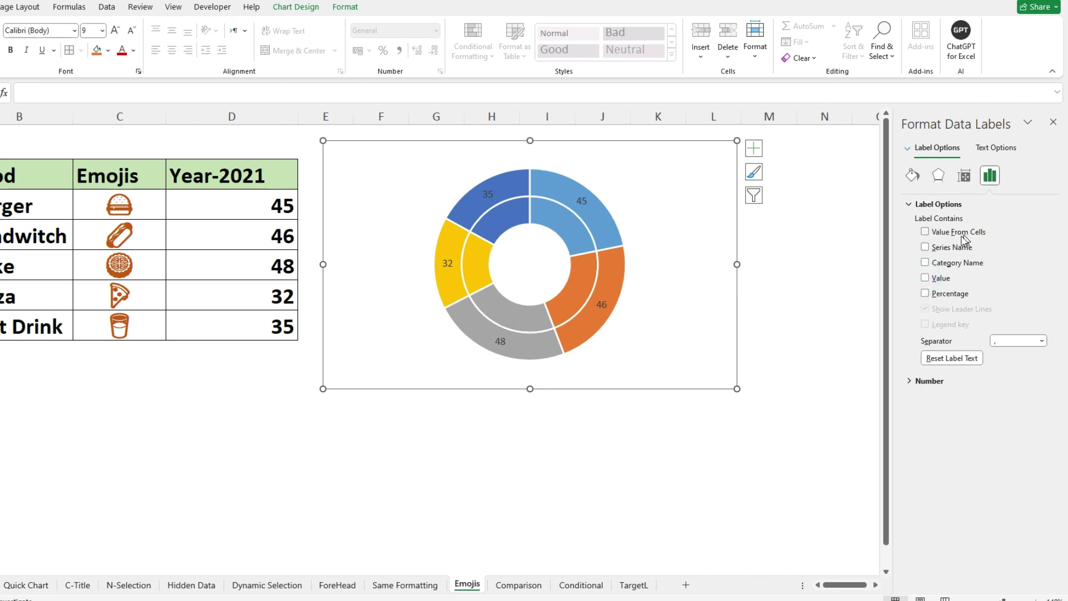
click(925, 231)
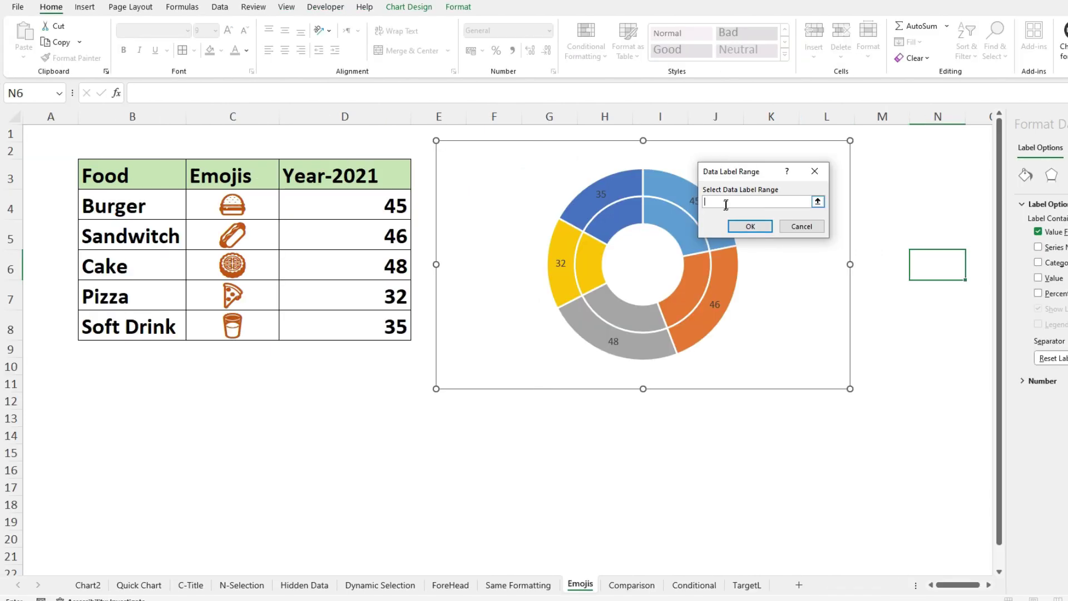
drag(222, 208, 214, 323)
click(745, 230)
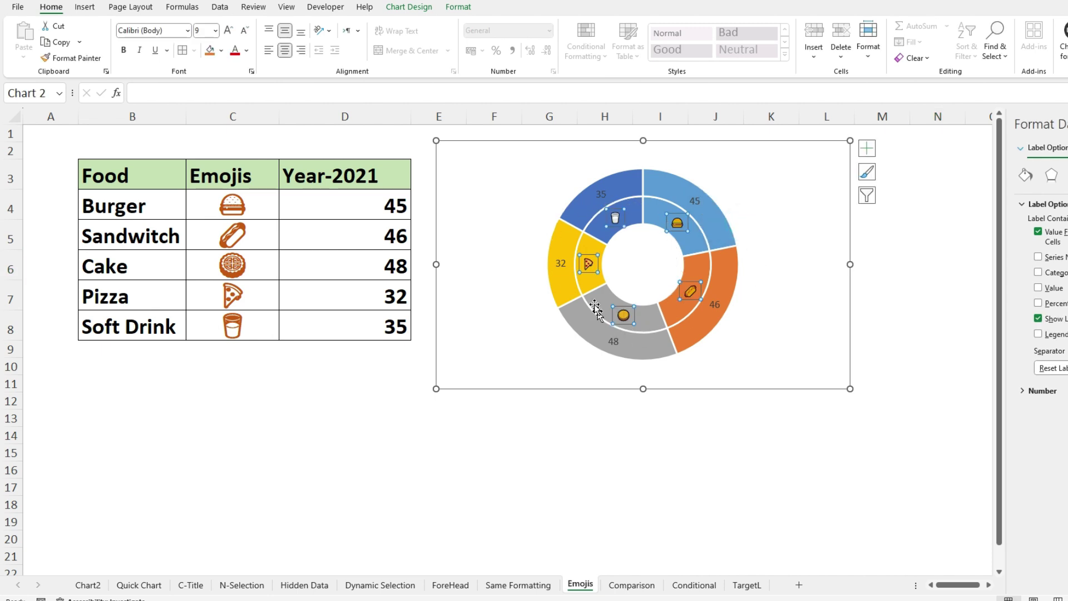
Make the inner ring's emoji labels bold and enlarge their font by several sizes
click(591, 435)
click(624, 315)
click(123, 49)
click(228, 30)
click(228, 30)
click(228, 30)
click(229, 30)
click(228, 30)
click(228, 30)
Make the outer ring's value labels bold and enlarge their font by several sizes
click(560, 263)
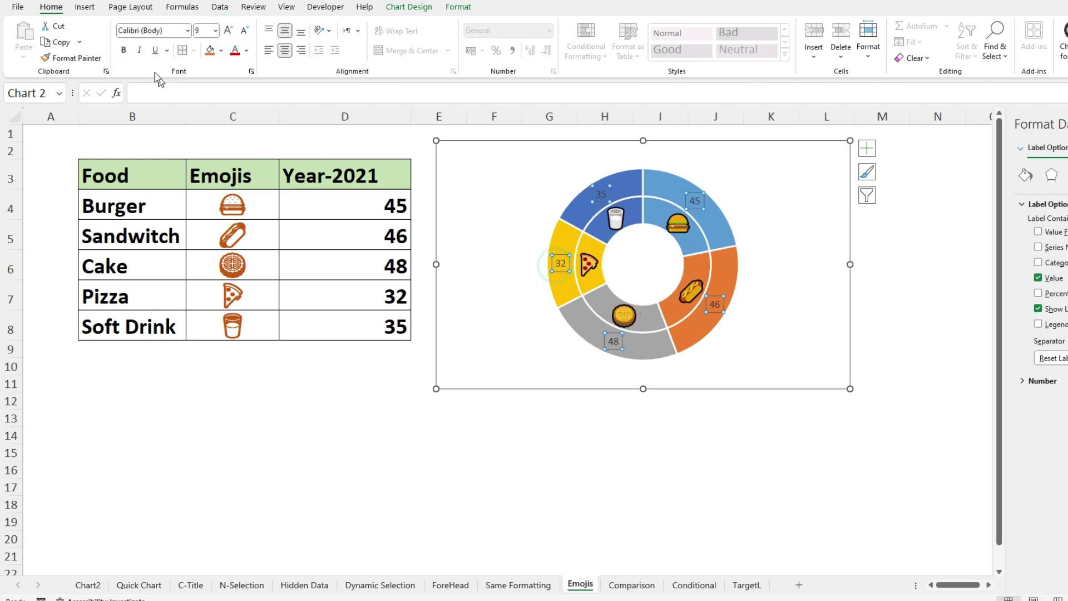
click(124, 49)
click(228, 30)
click(228, 30)
click(228, 30)
click(228, 30)
click(420, 506)
click(465, 350)
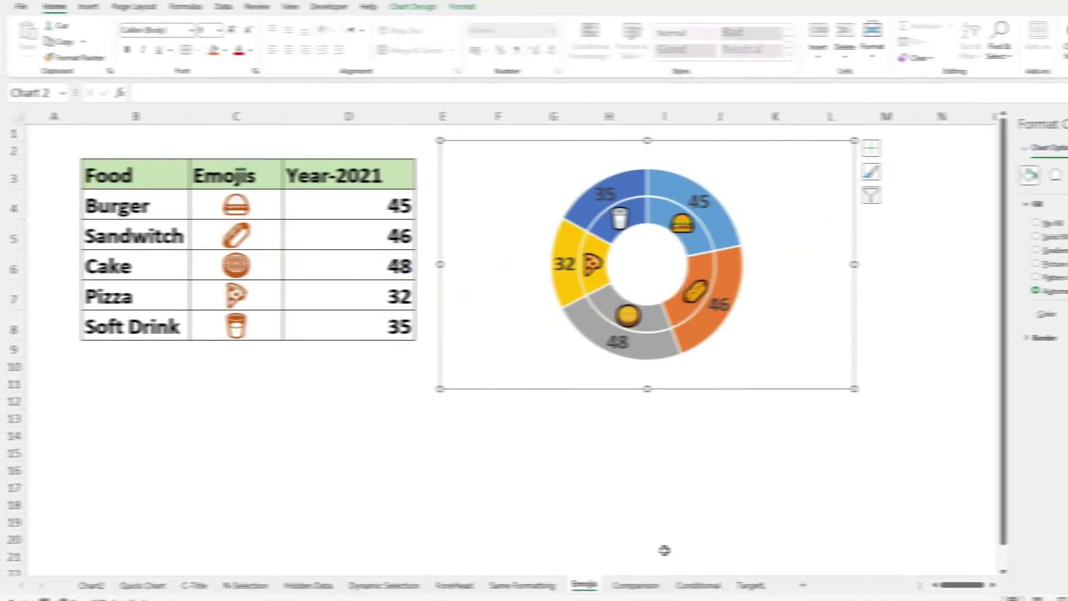
Switch to the Comparison sheet and delete its existing column chart
click(617, 593)
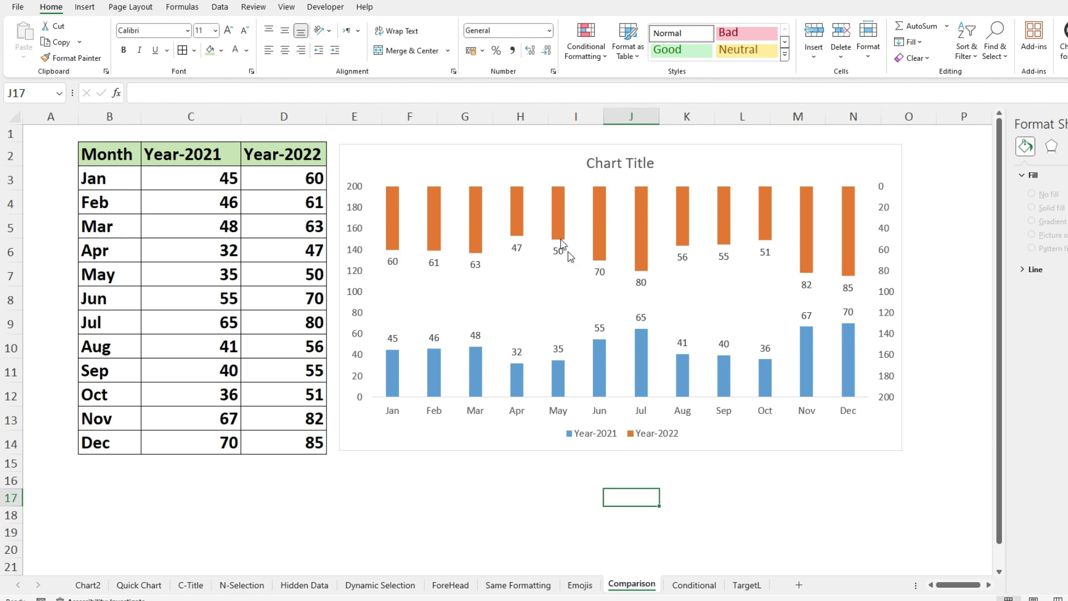
click(470, 147)
key(Delete)
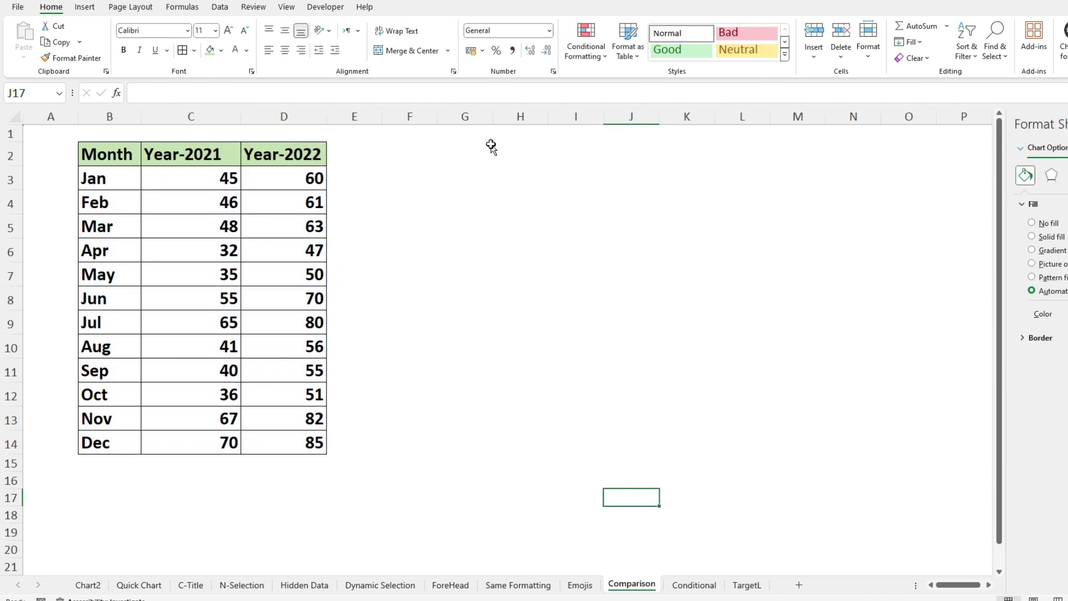
Insert a 2-D clustered column chart from B2:D14, place it beside the table and enlarge it to span about columns E to N
drag(99, 158, 291, 442)
click(81, 8)
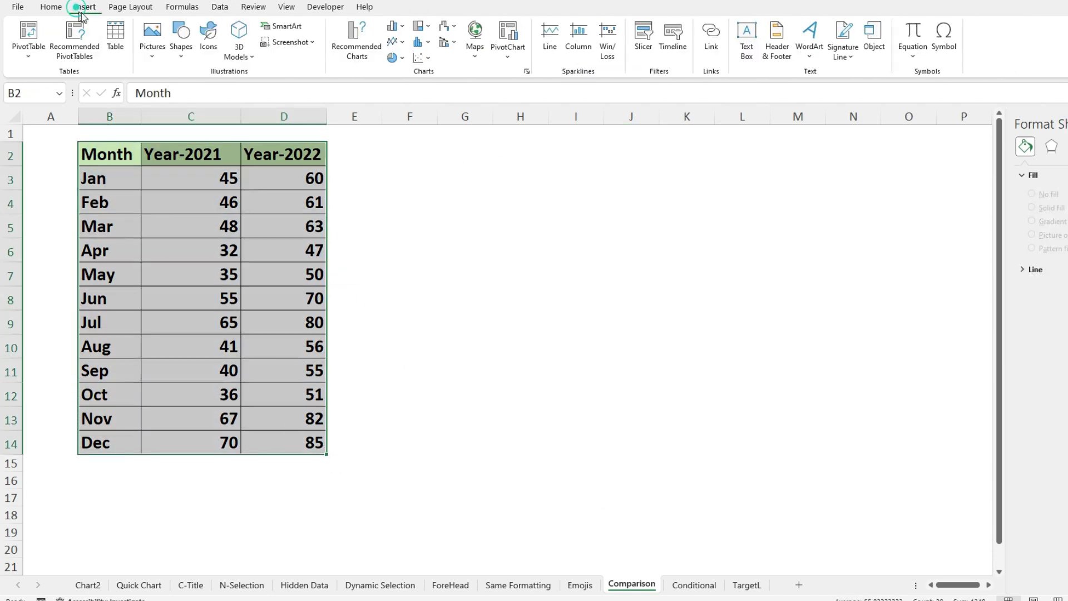
click(402, 28)
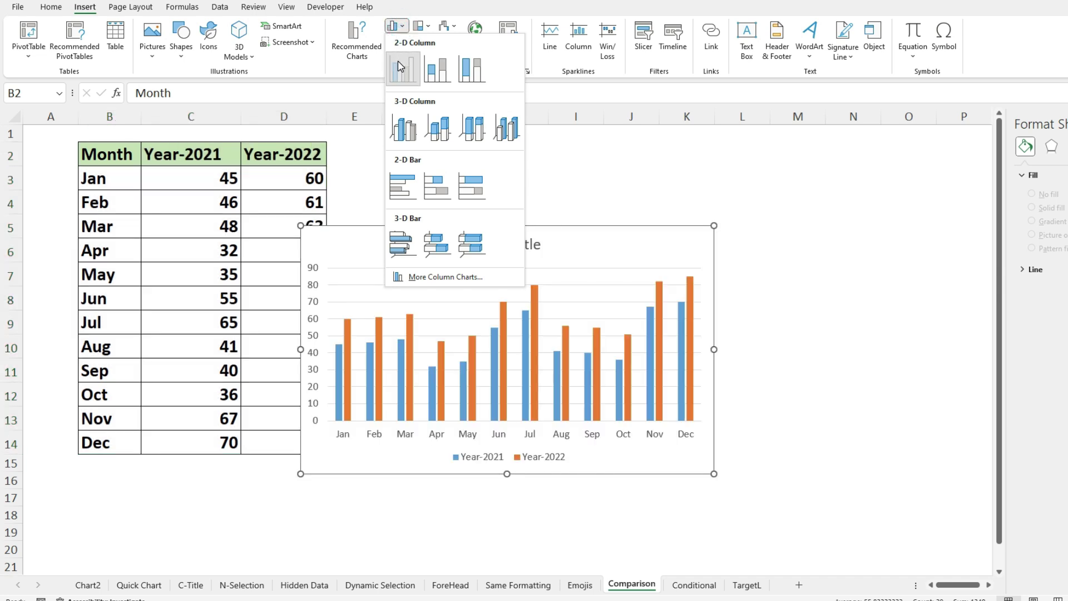
click(402, 69)
drag(449, 233, 502, 160)
drag(767, 401, 887, 493)
Delete the column chart's title, major gridlines and legend
click(617, 175)
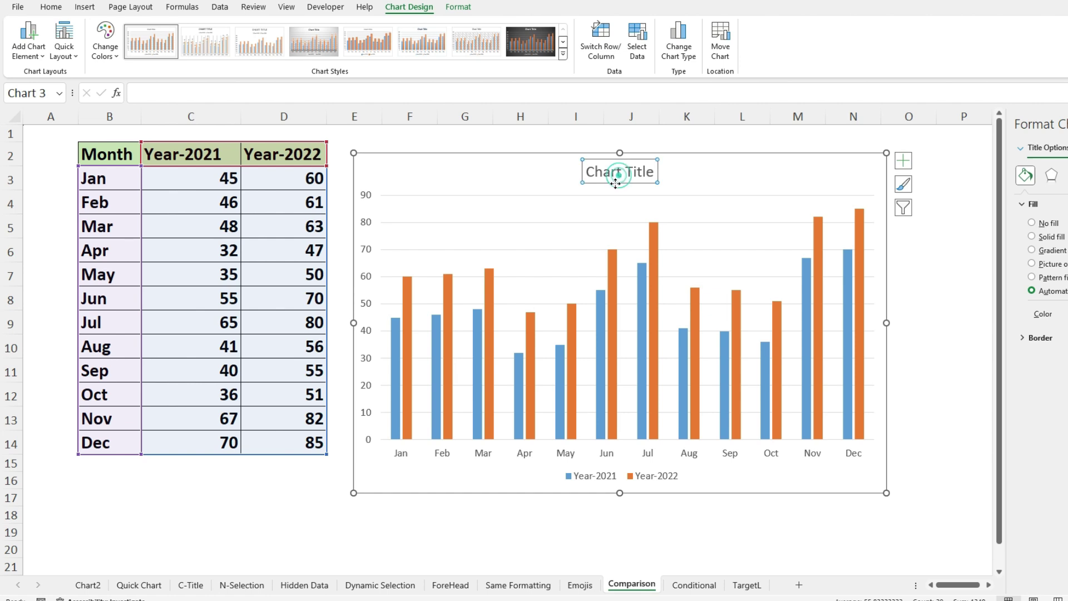
key(Delete)
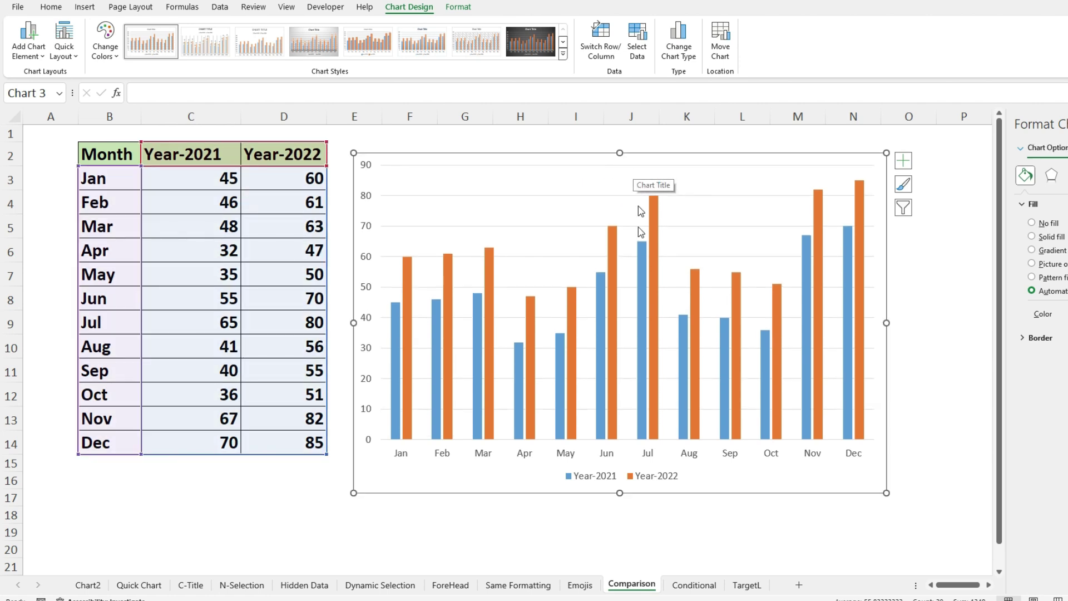
click(555, 229)
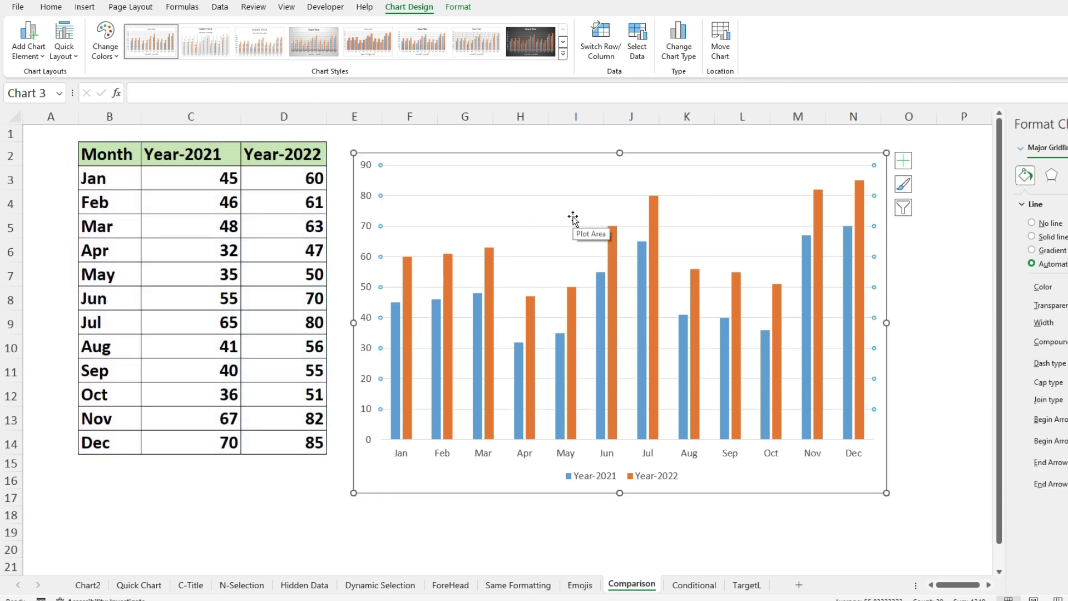
key(Delete)
click(598, 480)
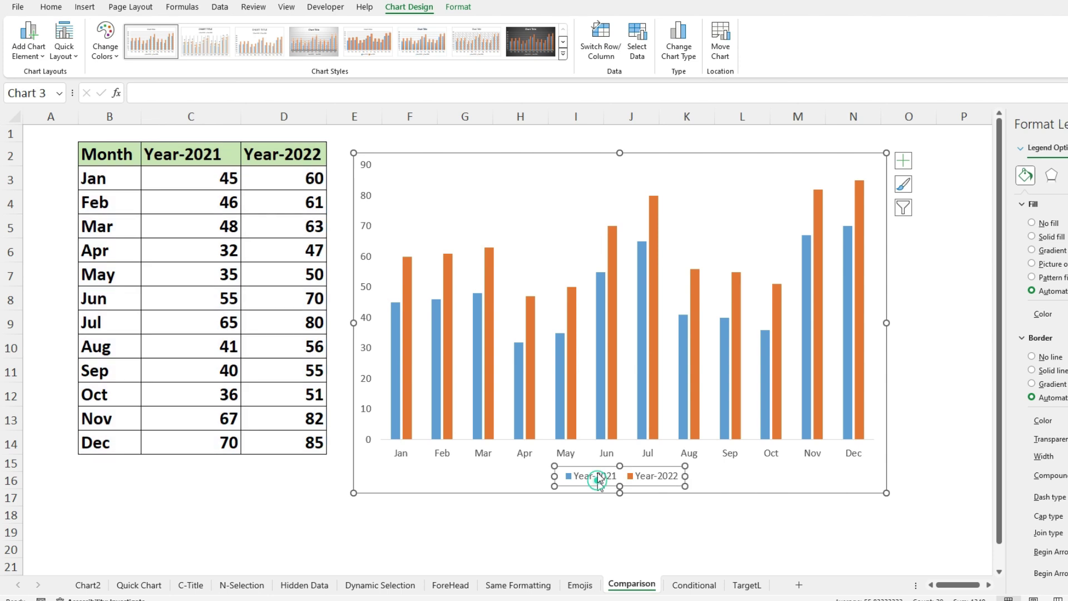
key(Delete)
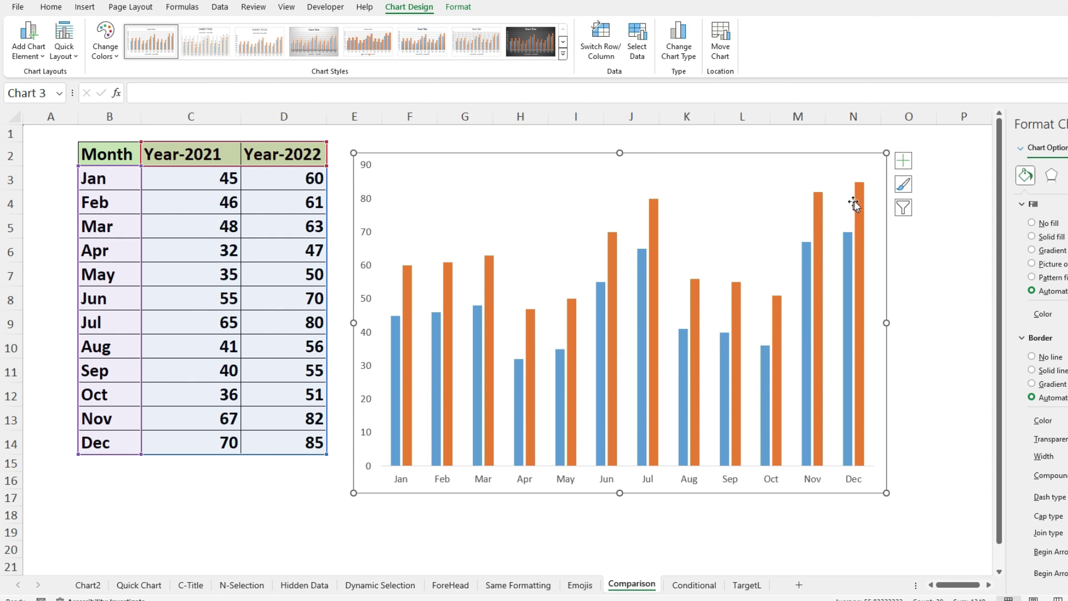
Plot the Year-2022 series on the secondary axis as a clustered column in a custom combination chart
click(861, 369)
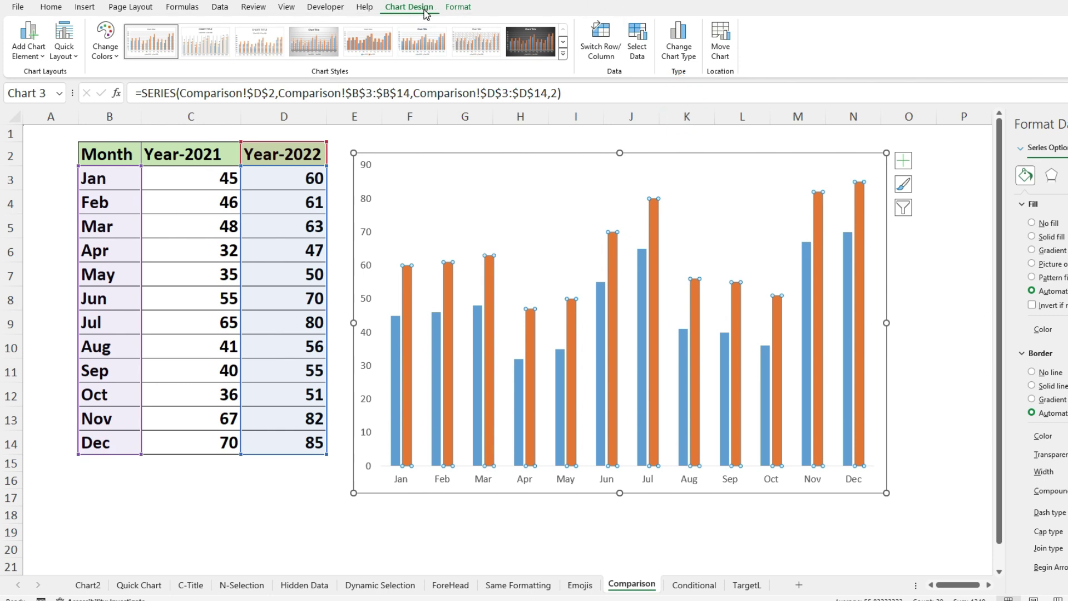
click(679, 39)
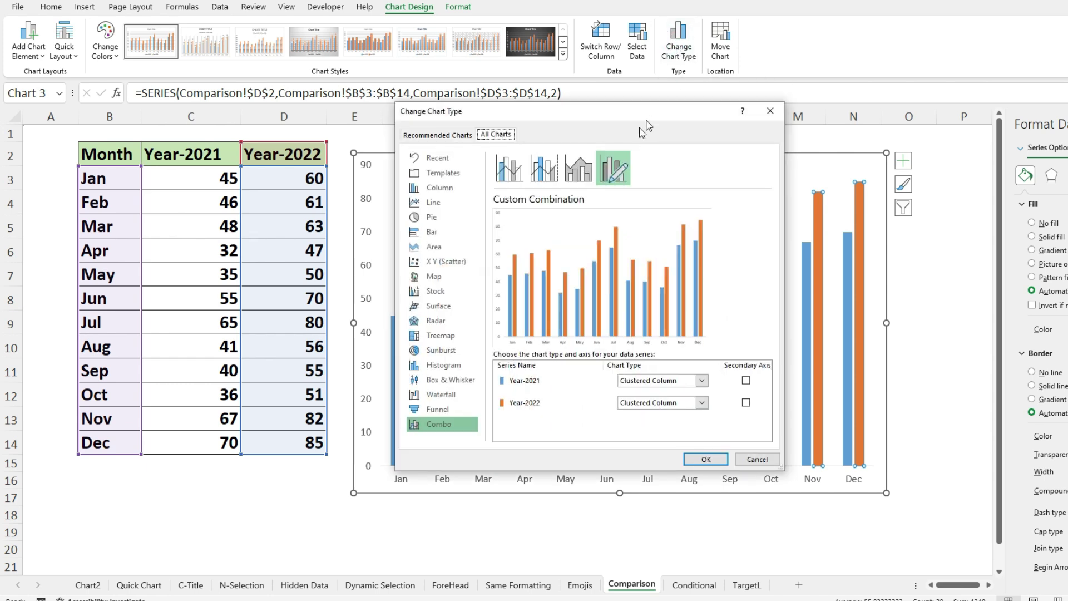
drag(630, 119, 716, 1)
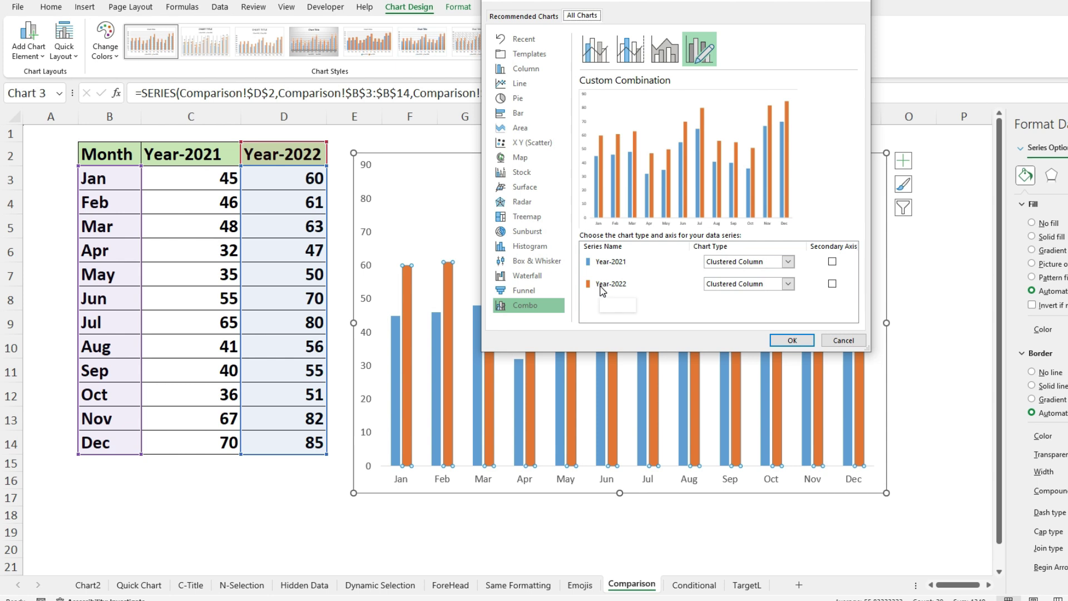
click(833, 285)
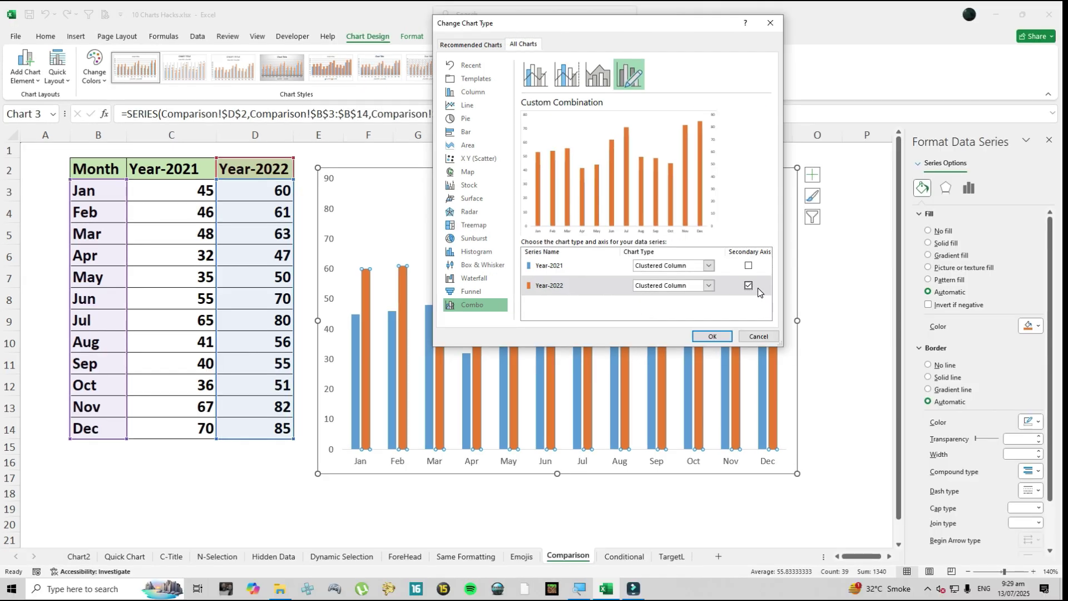
click(710, 337)
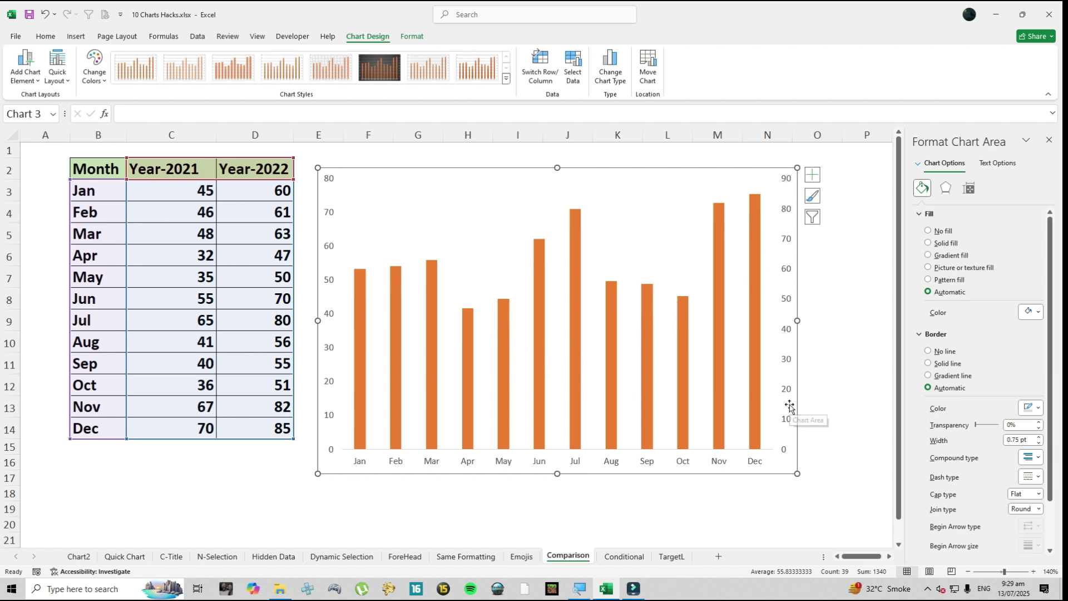
Set the chart's secondary vertical axis to show its values in reverse order
click(790, 273)
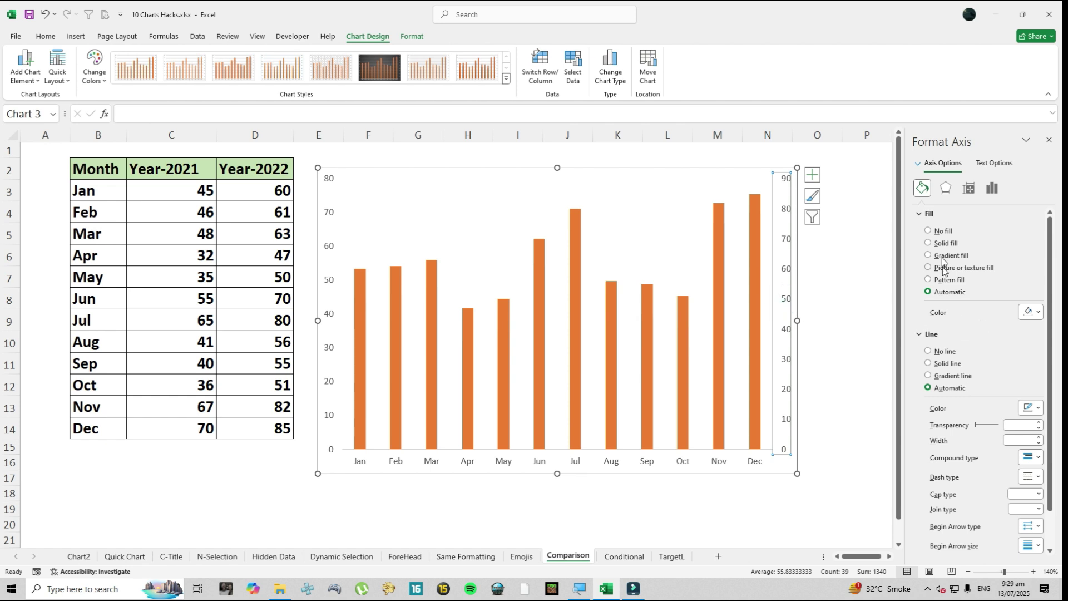
click(993, 189)
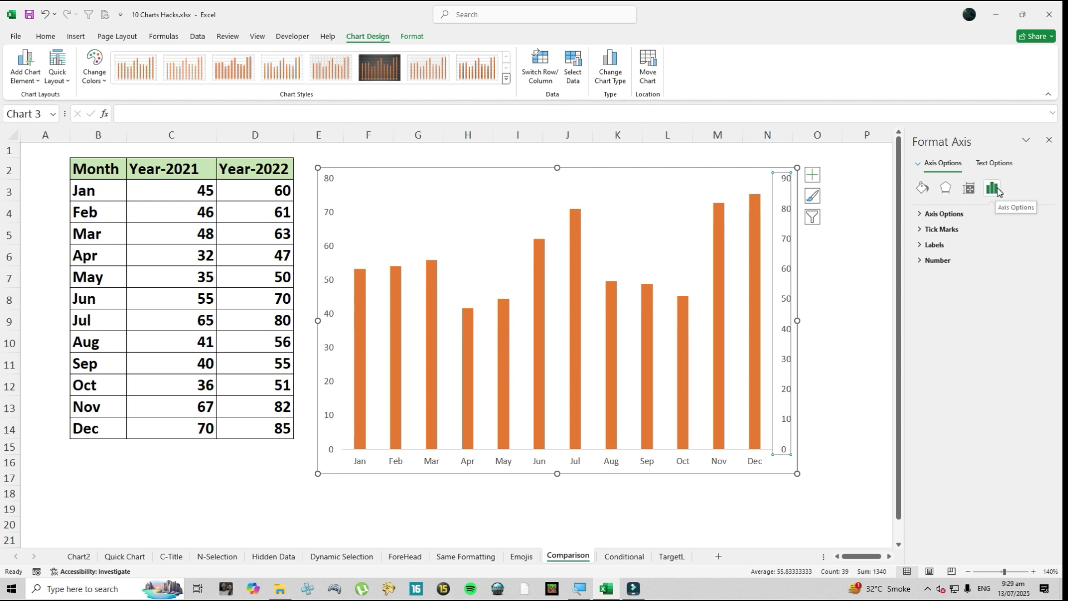
click(916, 215)
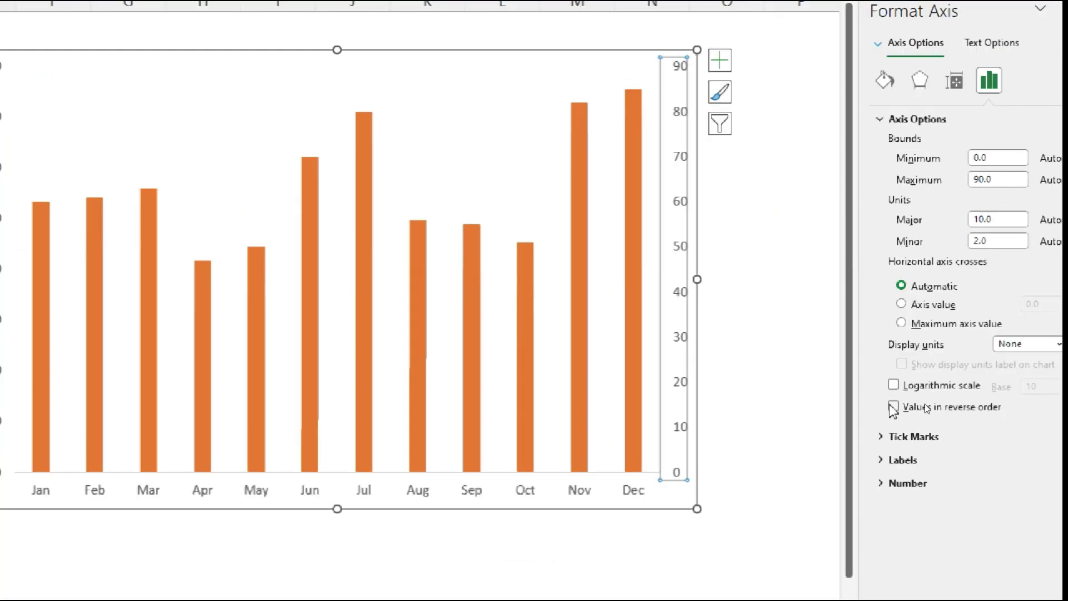
click(894, 406)
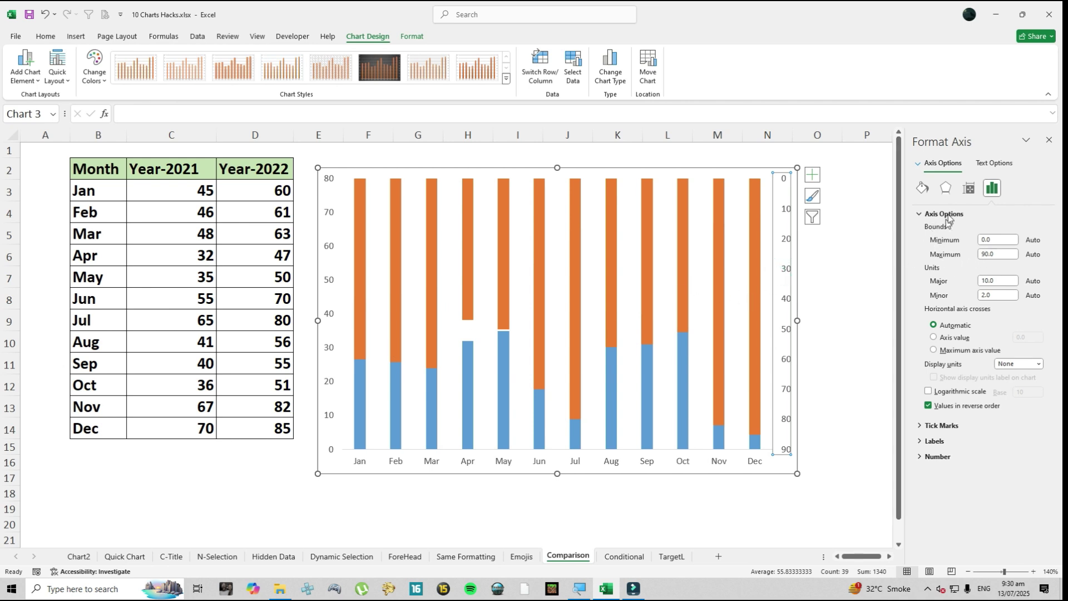
Set the maximum bound of both the secondary and primary vertical axes to 200
click(950, 258)
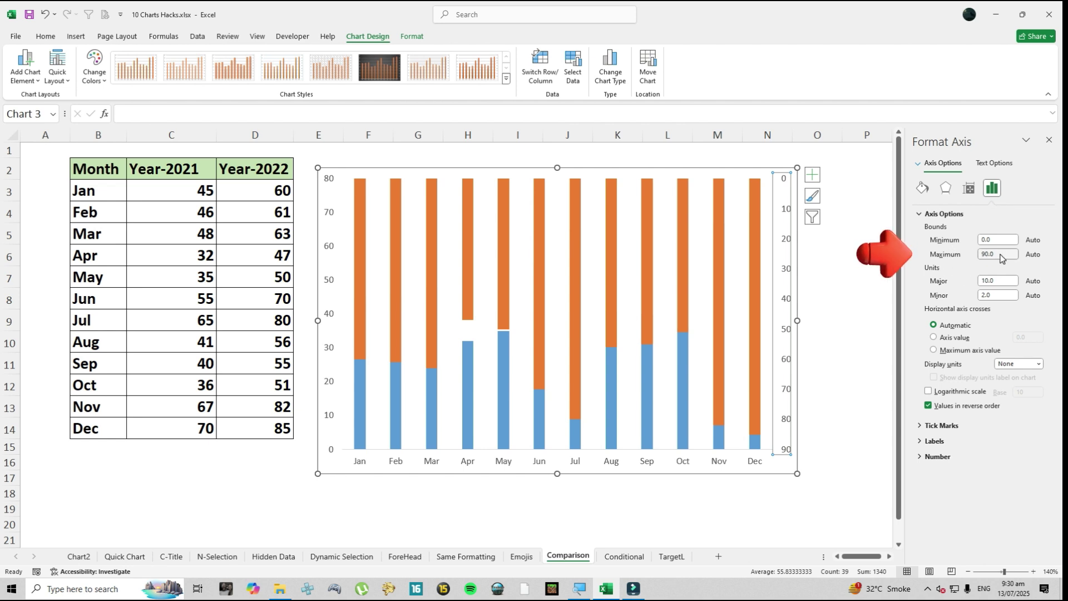
text(200)
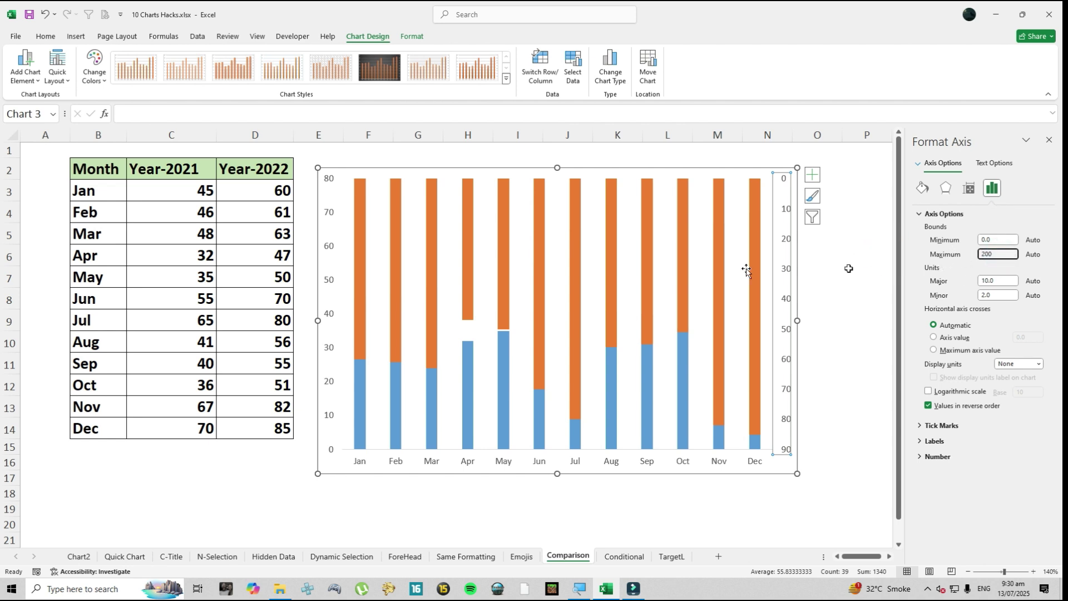
click(331, 248)
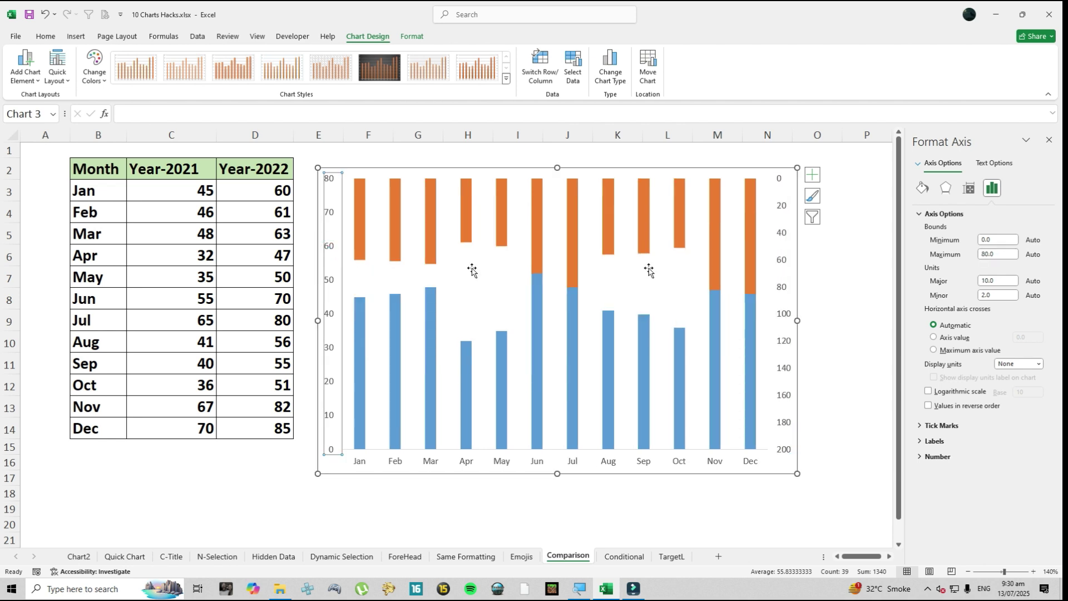
click(994, 257)
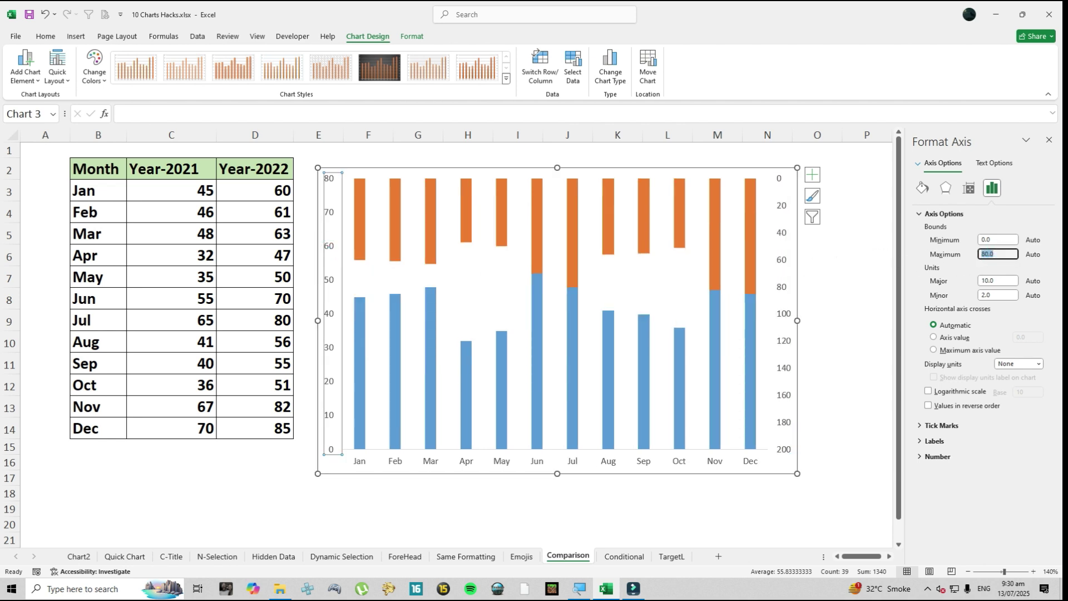
text(200)
key(Return)
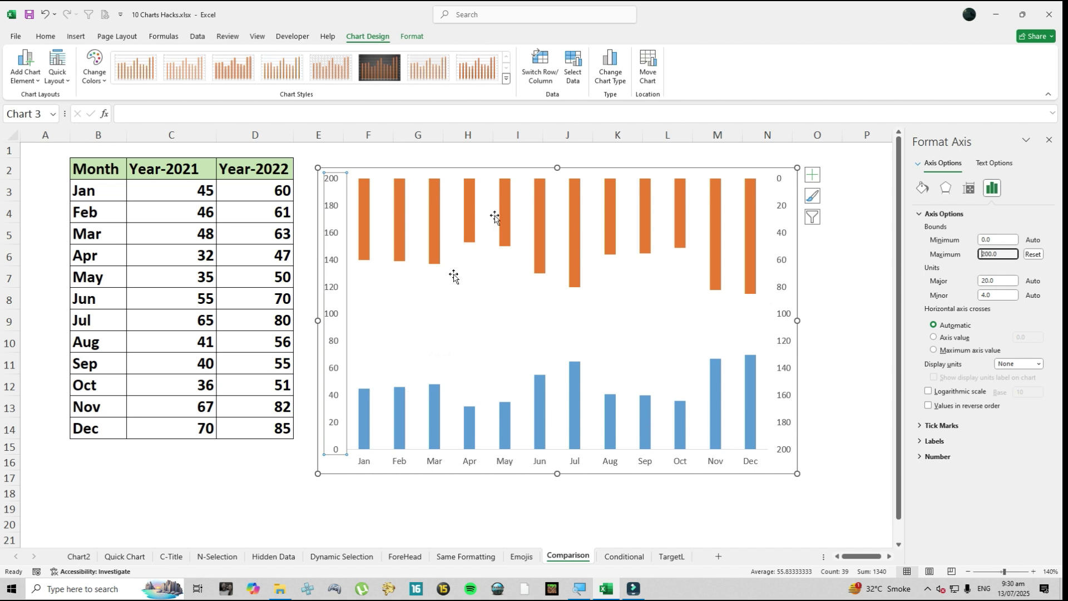
Add data labels to both the Year-2021 and Year-2022 column series
click(399, 433)
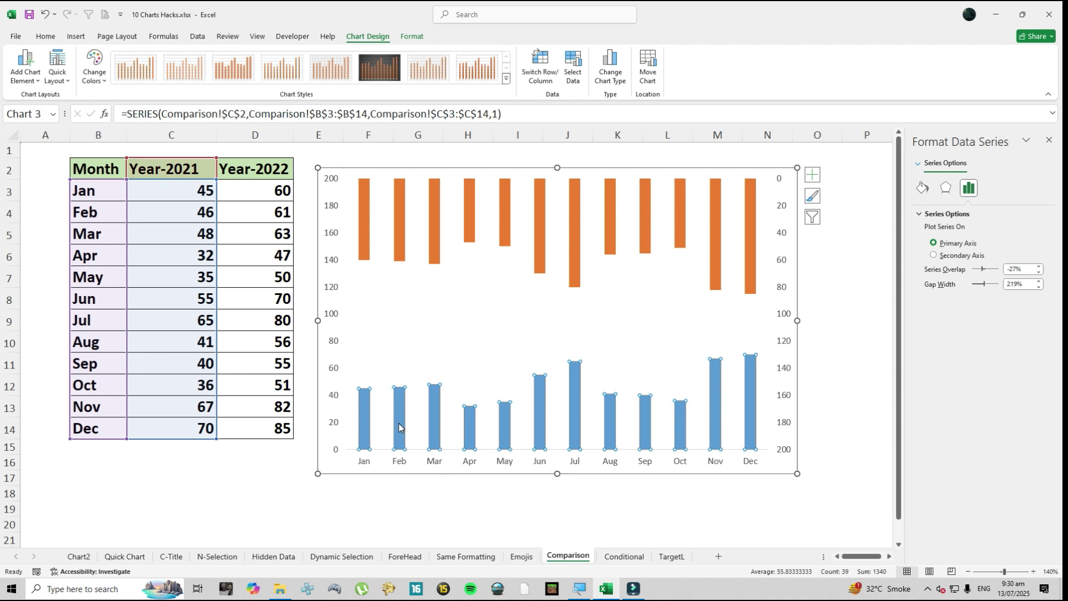
right_click(400, 428)
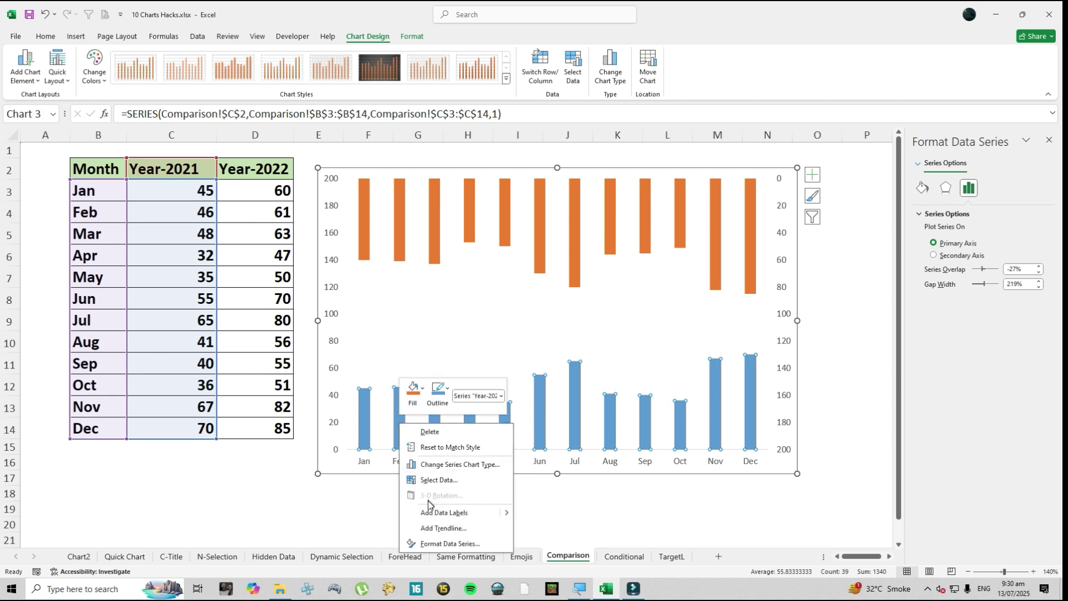
click(427, 508)
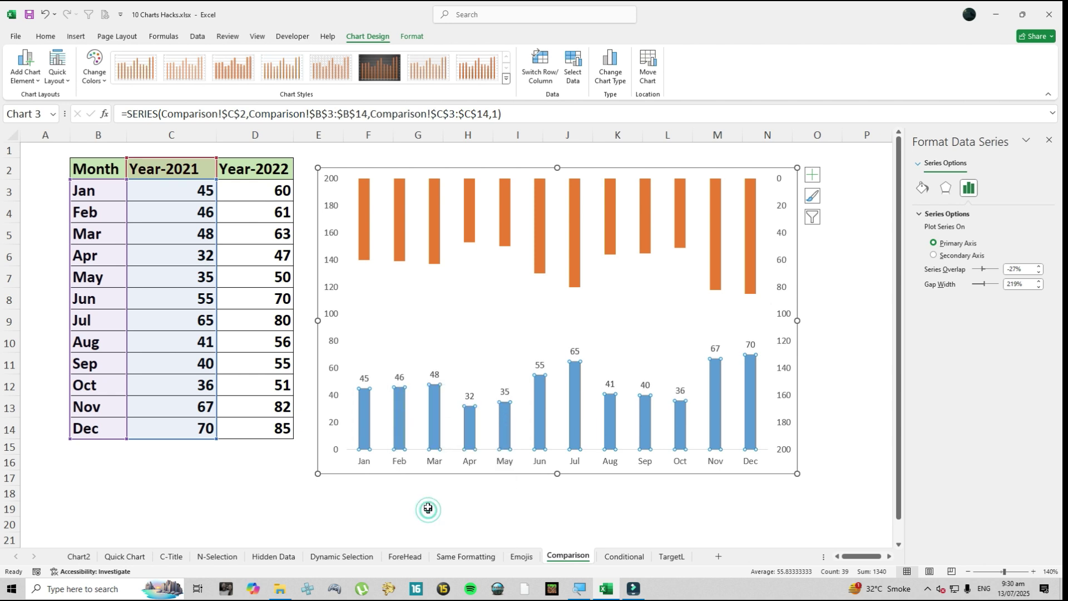
right_click(439, 254)
click(483, 343)
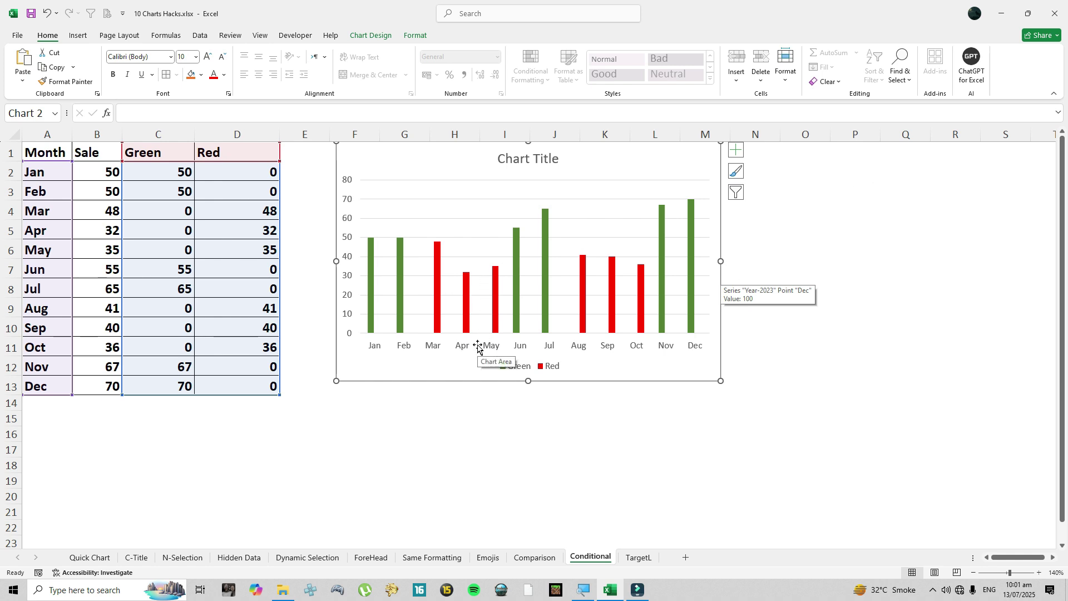
Delete the existing chart on the Conditional sheet and clear the Green and Red values in C2:D13
key(Escape)
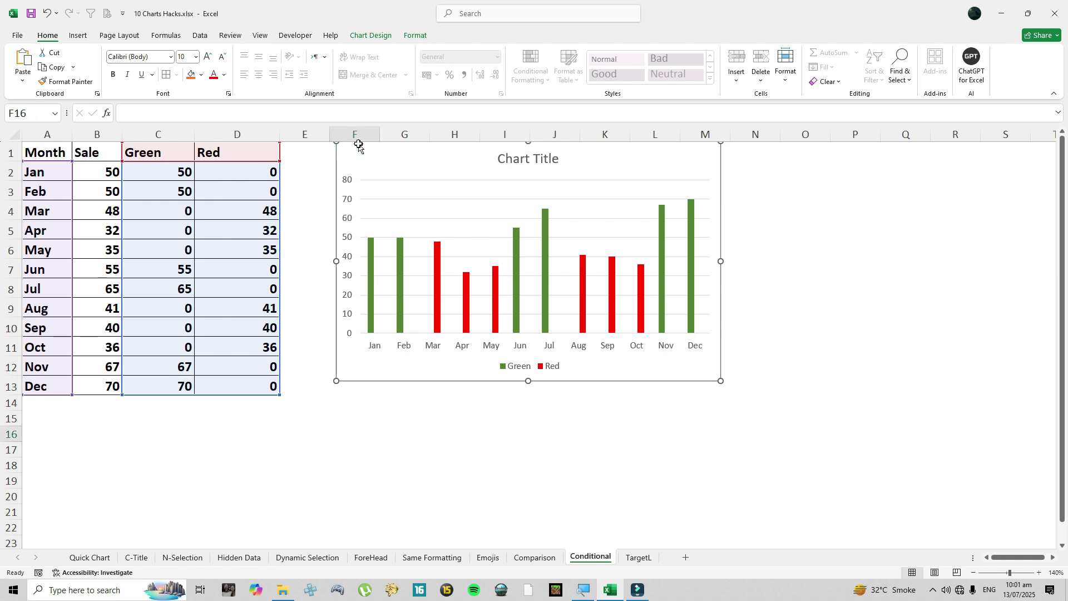
key(Delete)
drag(49, 154, 75, 378)
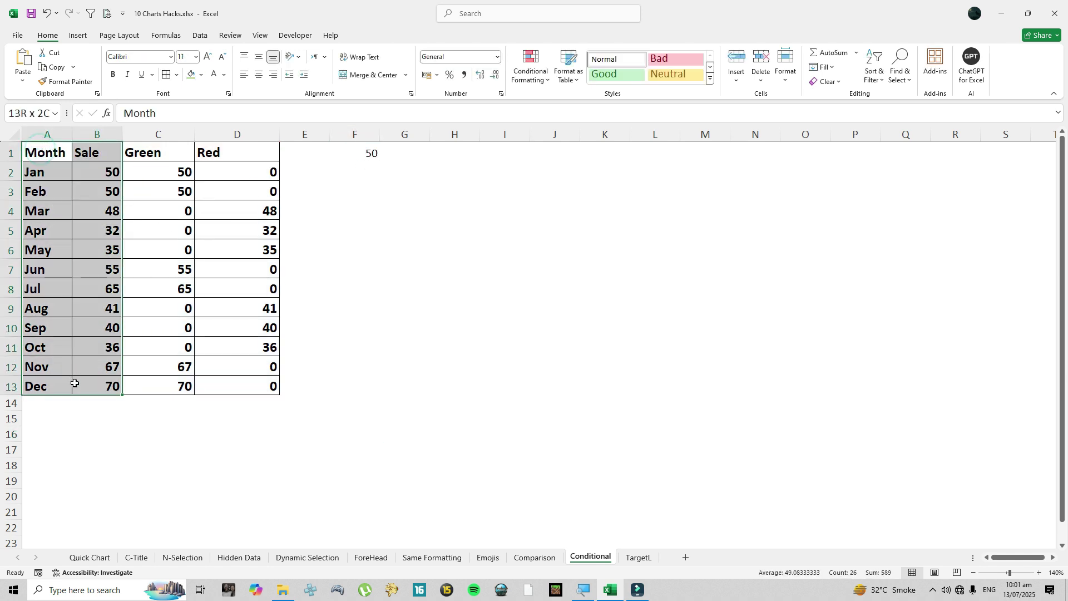
click(153, 152)
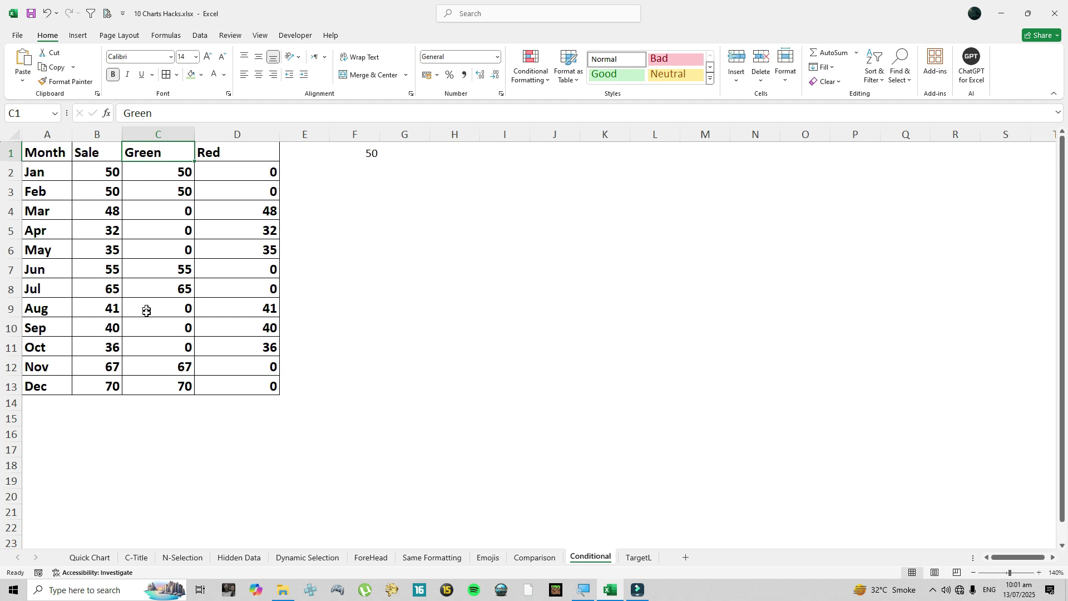
click(234, 149)
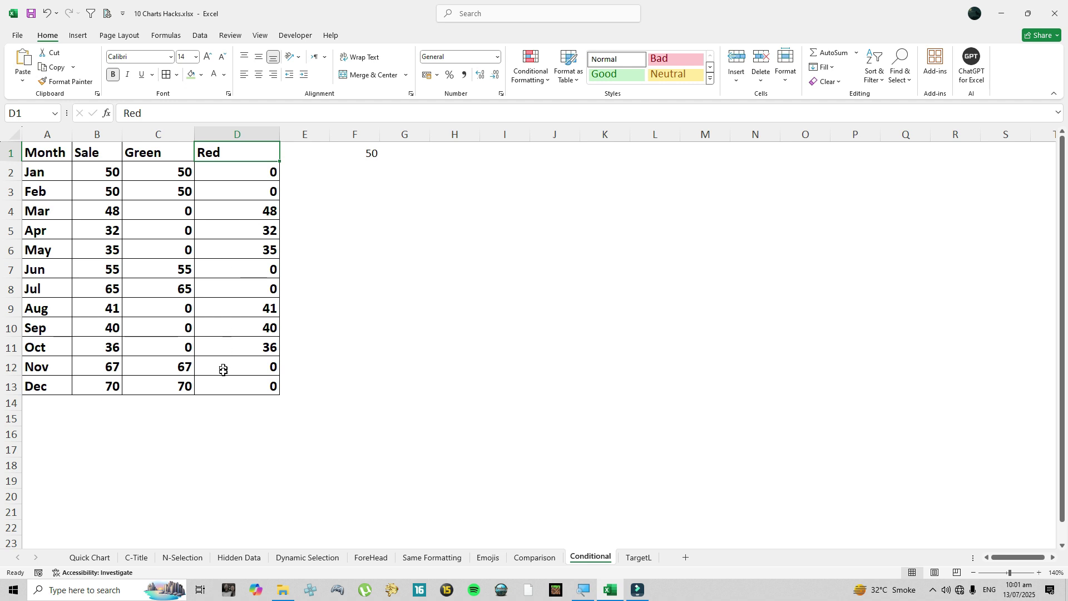
drag(171, 169, 239, 387)
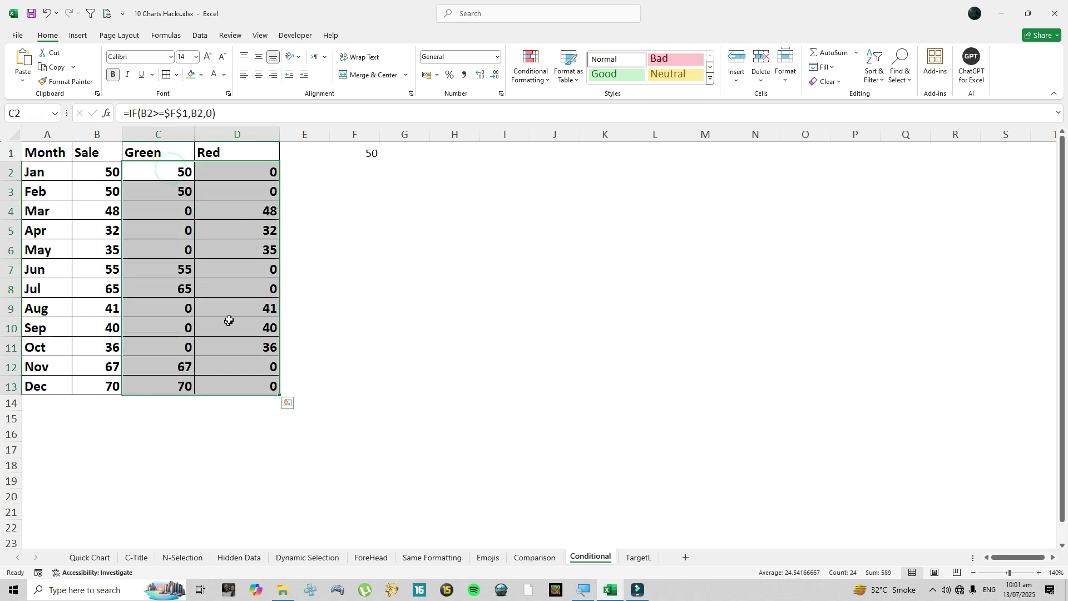
key(Delete)
Move the threshold value 50 from cell F1 to E1, beside the table
click(167, 168)
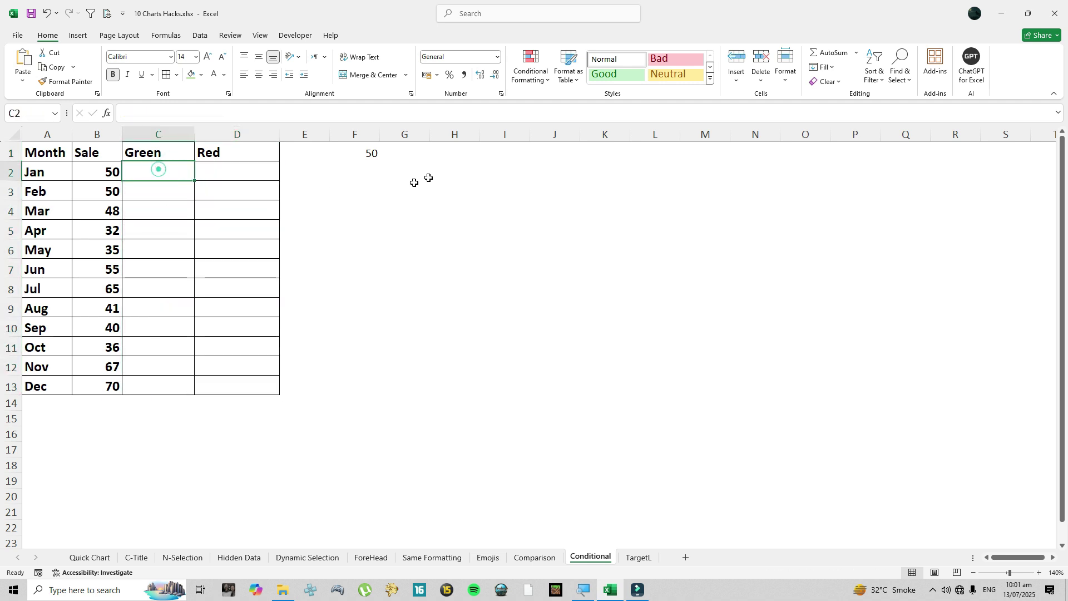
click(369, 153)
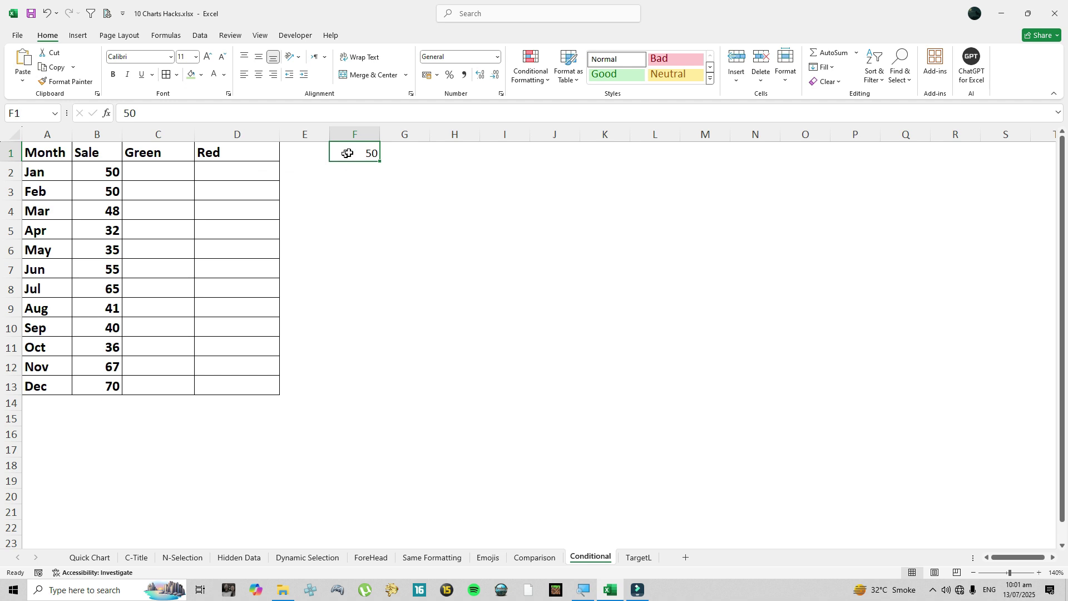
drag(346, 161, 304, 158)
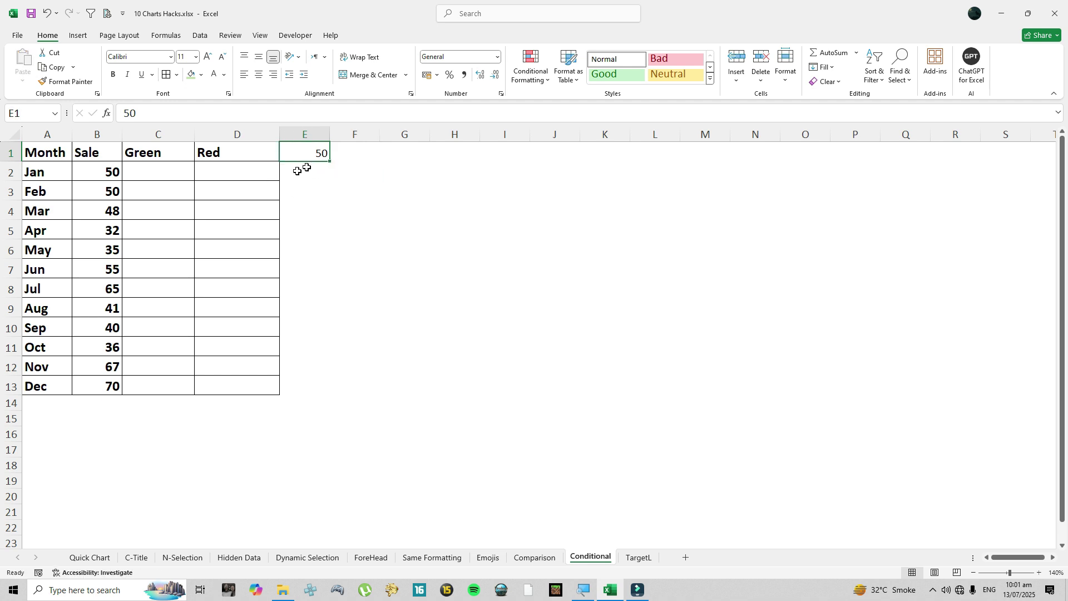
Enter the formula =IF(B2>=E1,B2,0) in cell C2 of the Green column
click(184, 171)
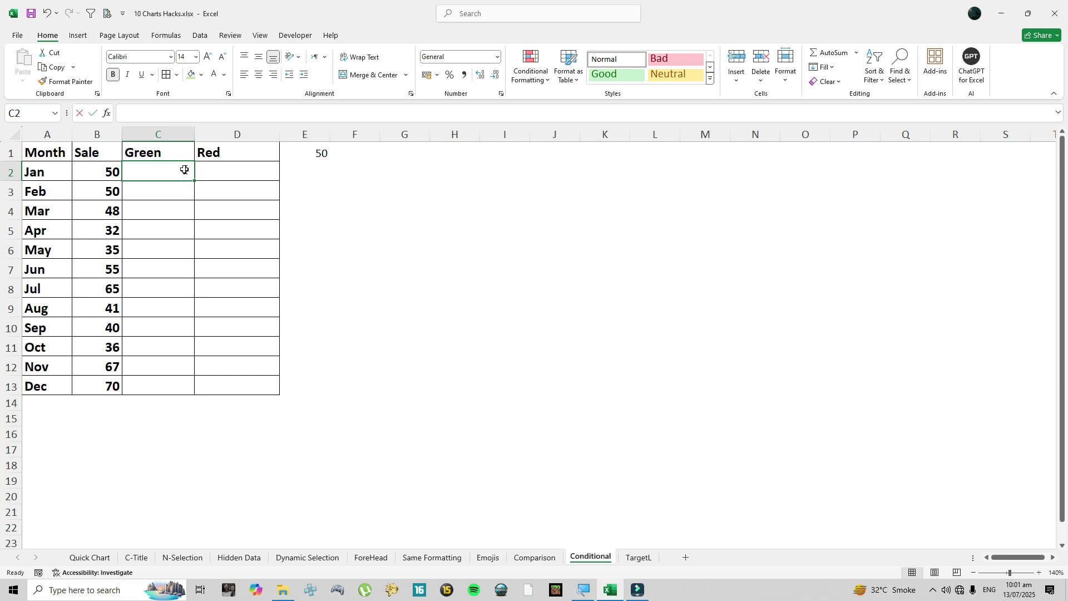
text(=)
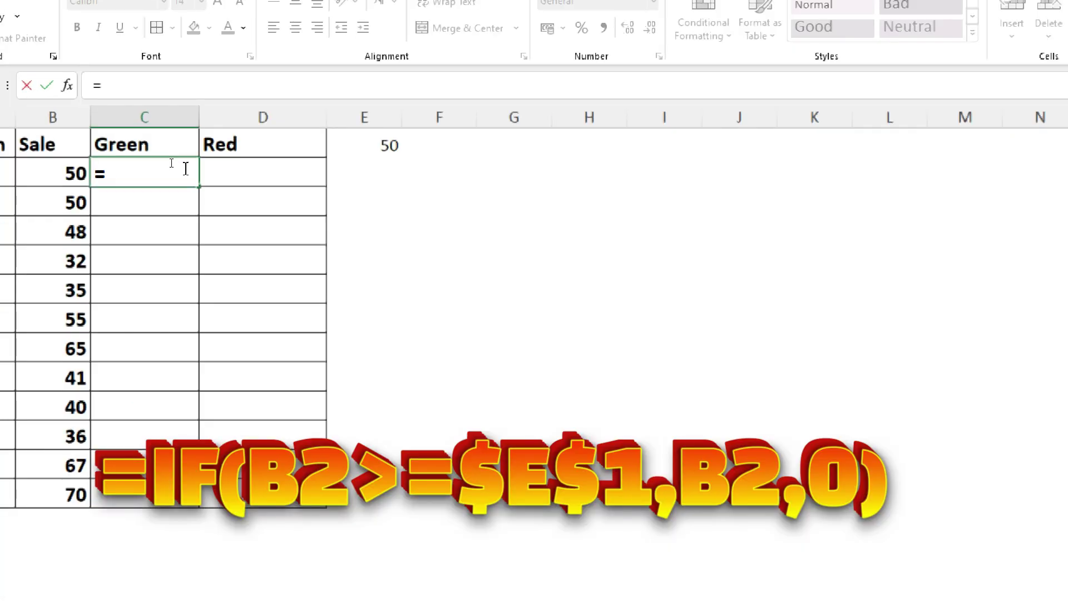
text(i)
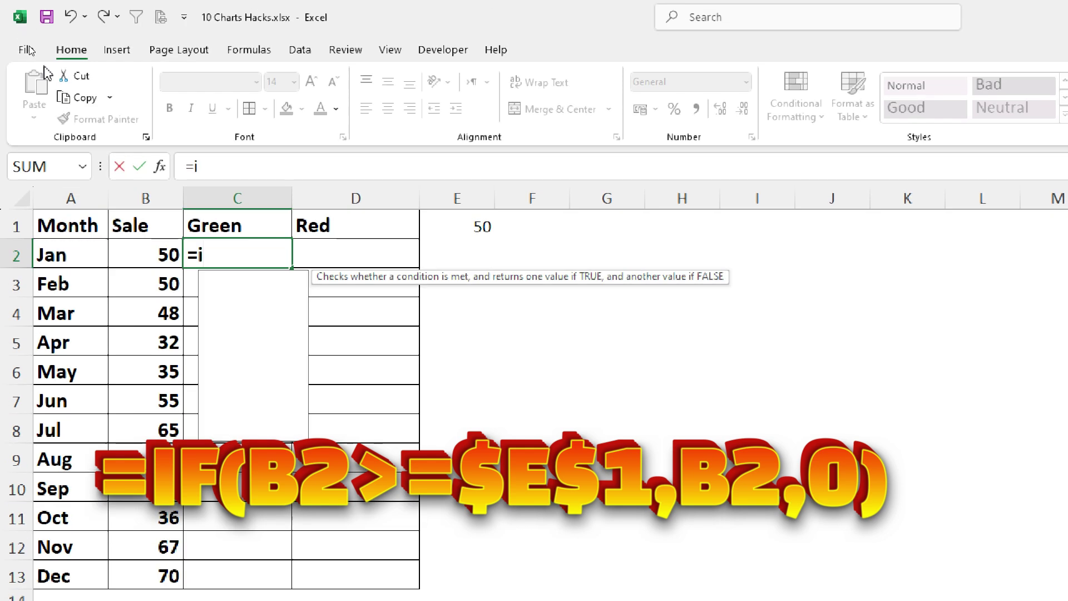
text(f()
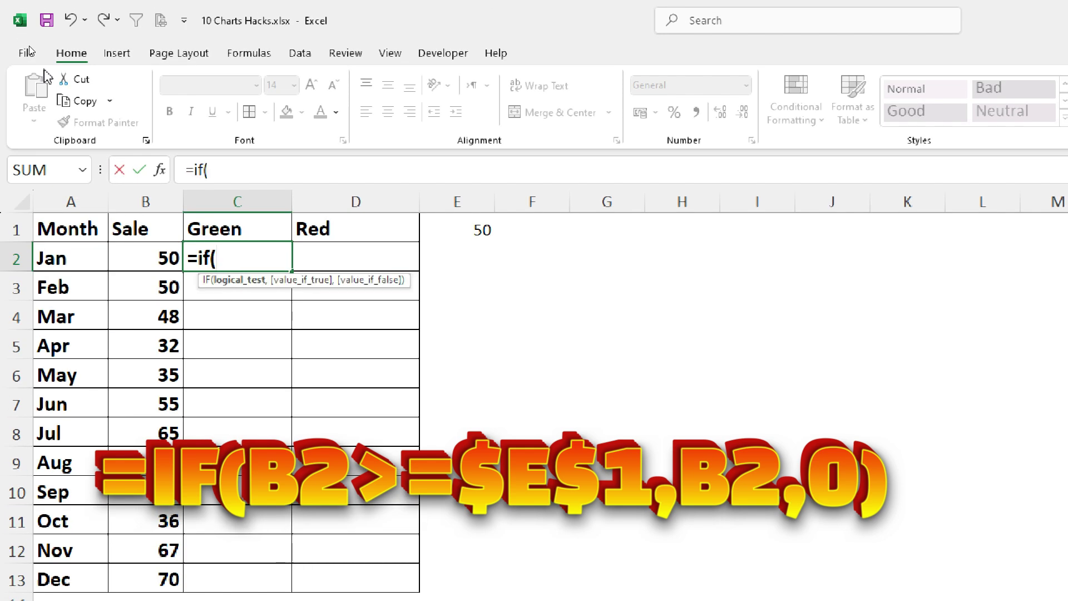
click(159, 262)
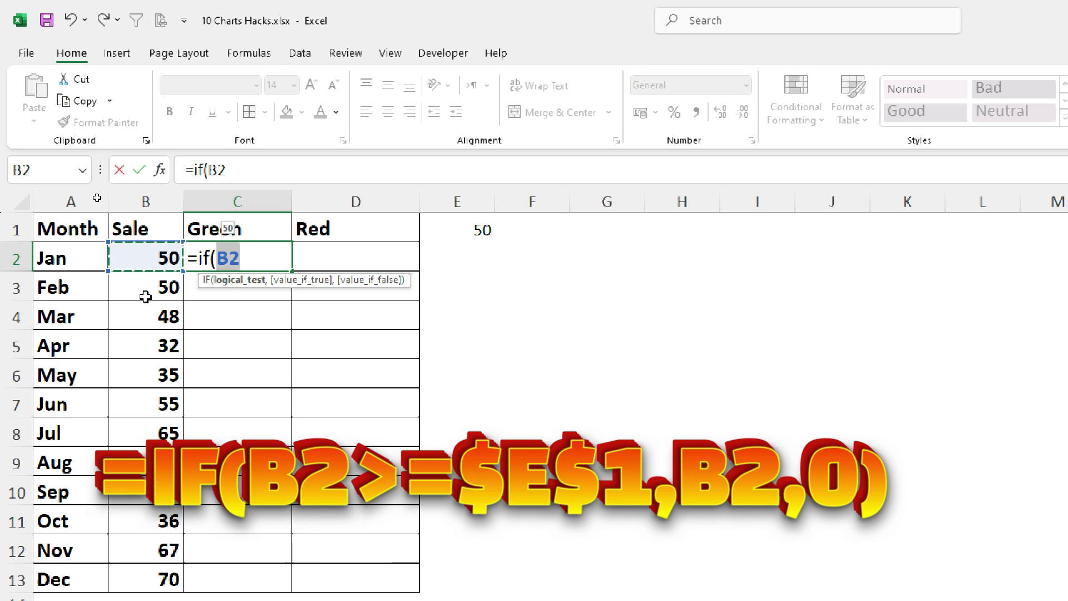
text(>=)
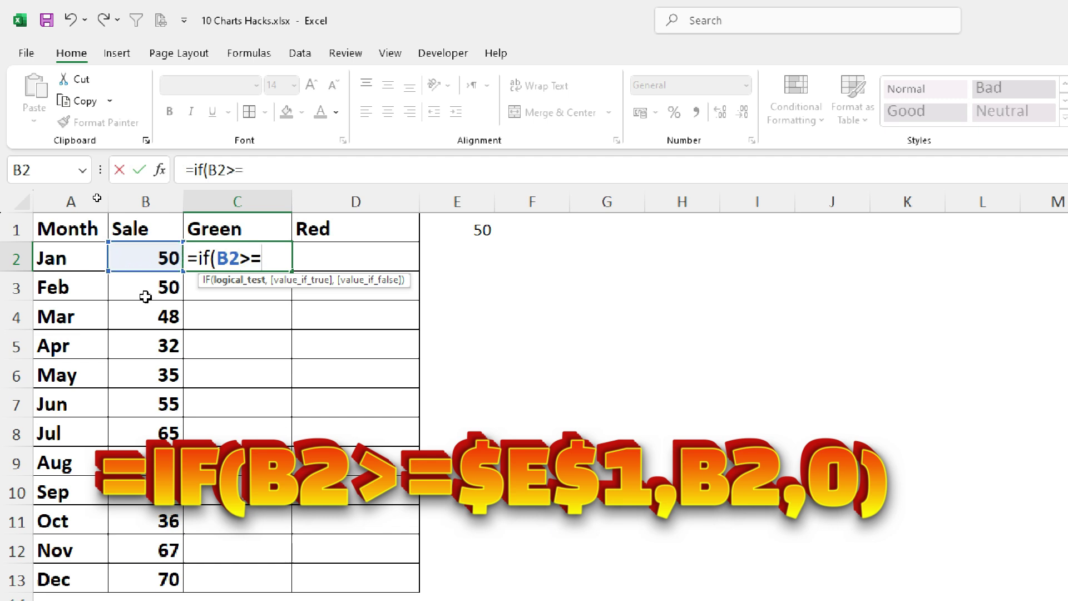
click(467, 238)
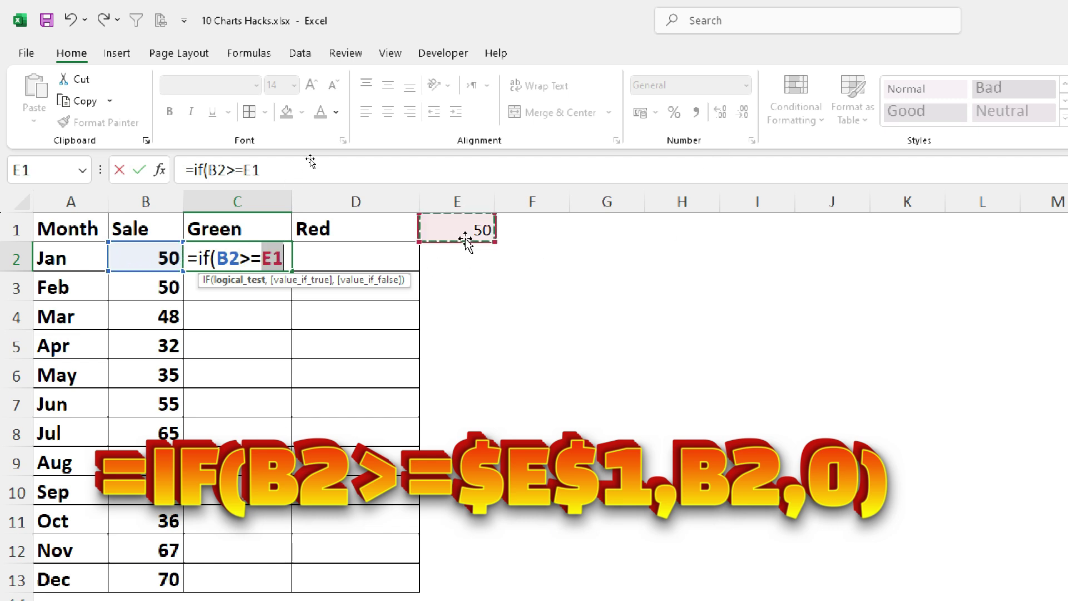
text(,)
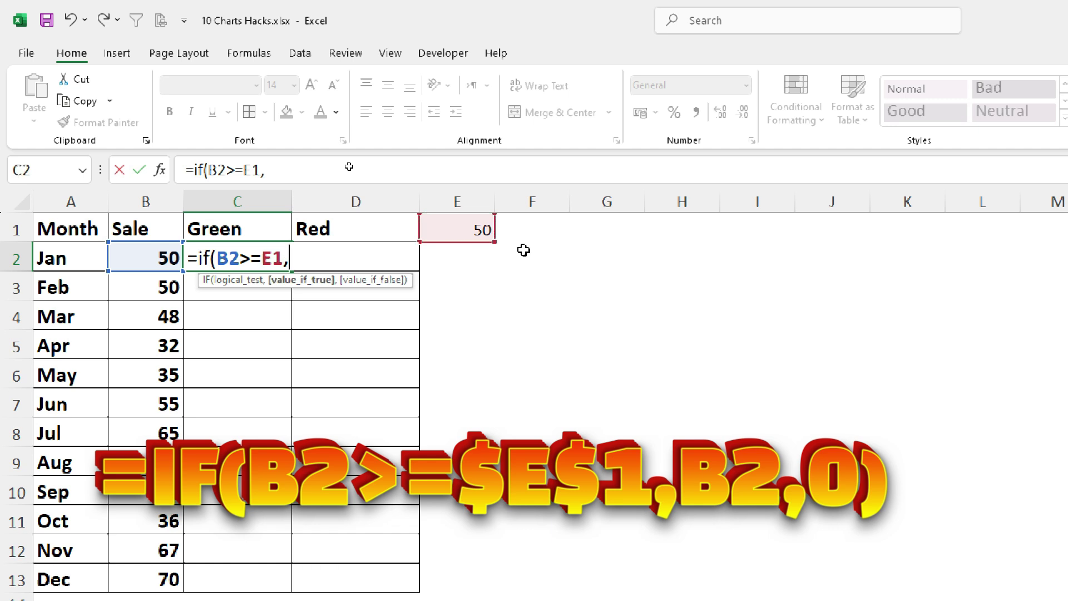
click(141, 255)
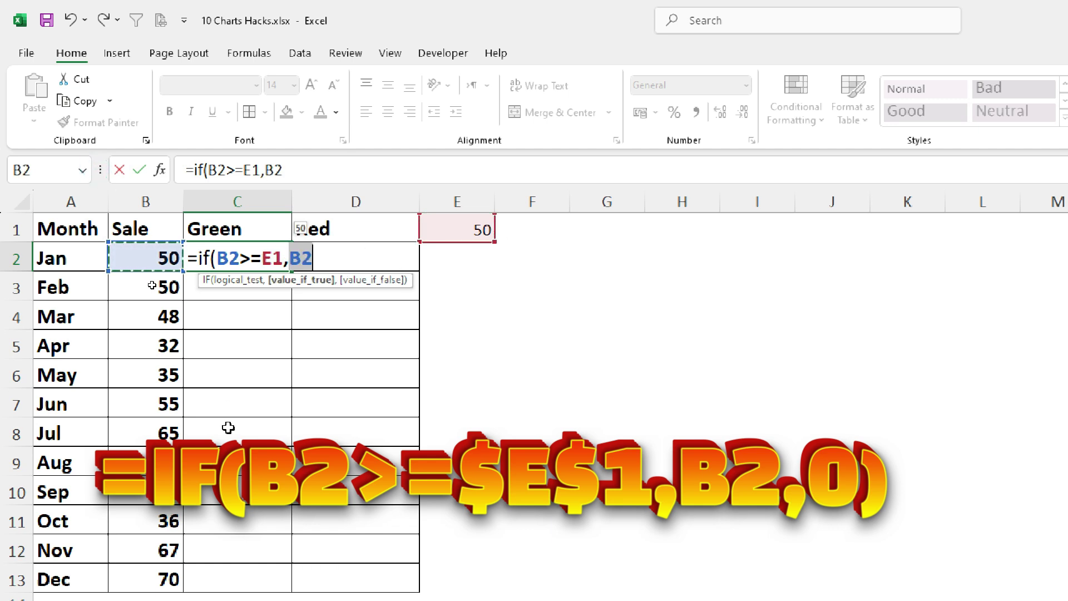
text(,)
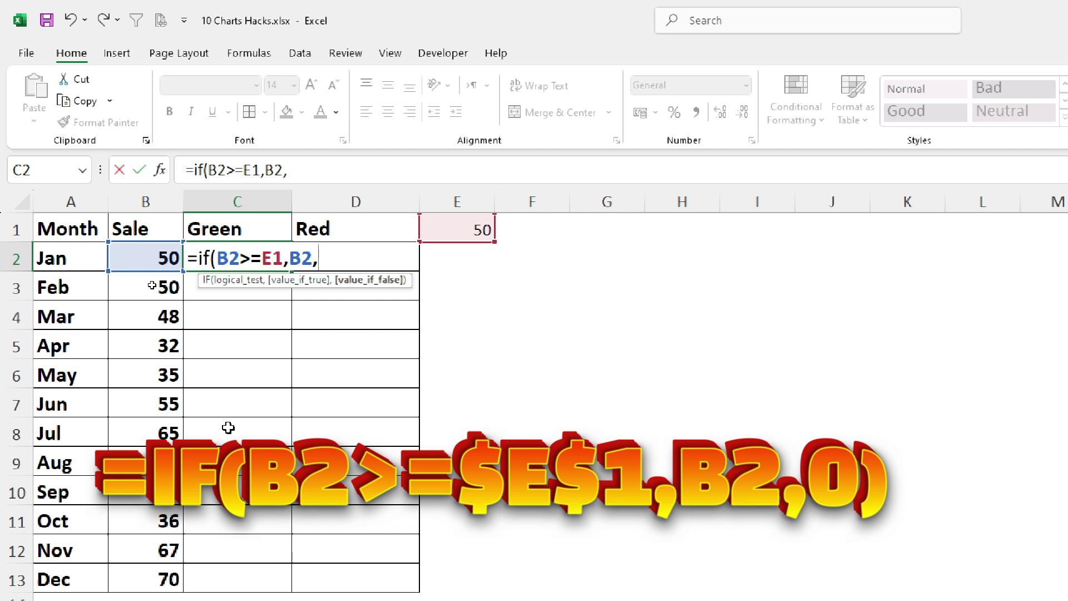
text(0))
key(Return)
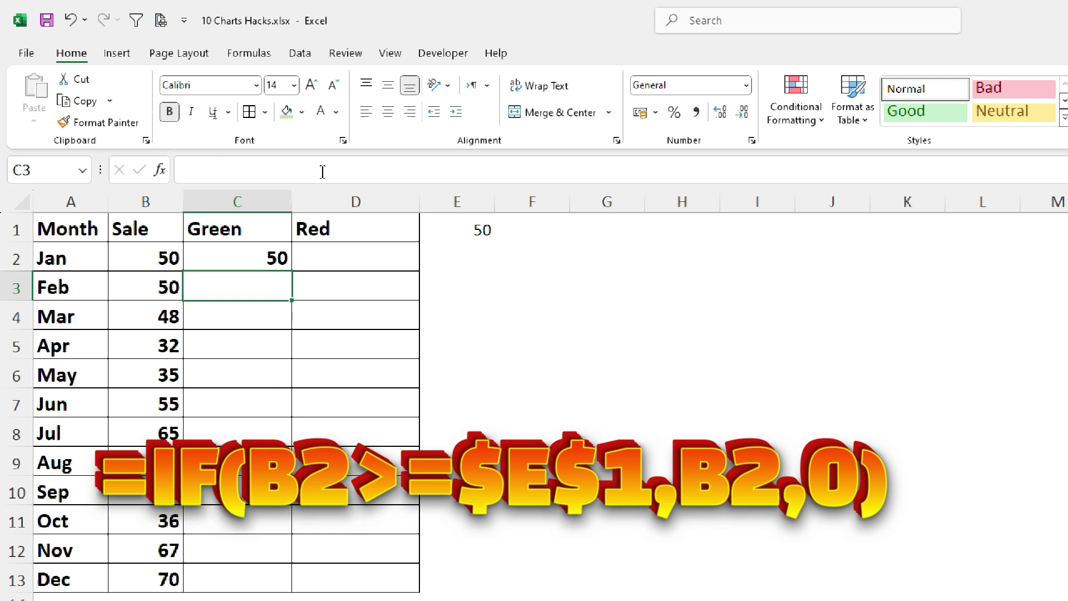
Make the threshold reference in C2's formula absolute, as $E$1
double_click(257, 266)
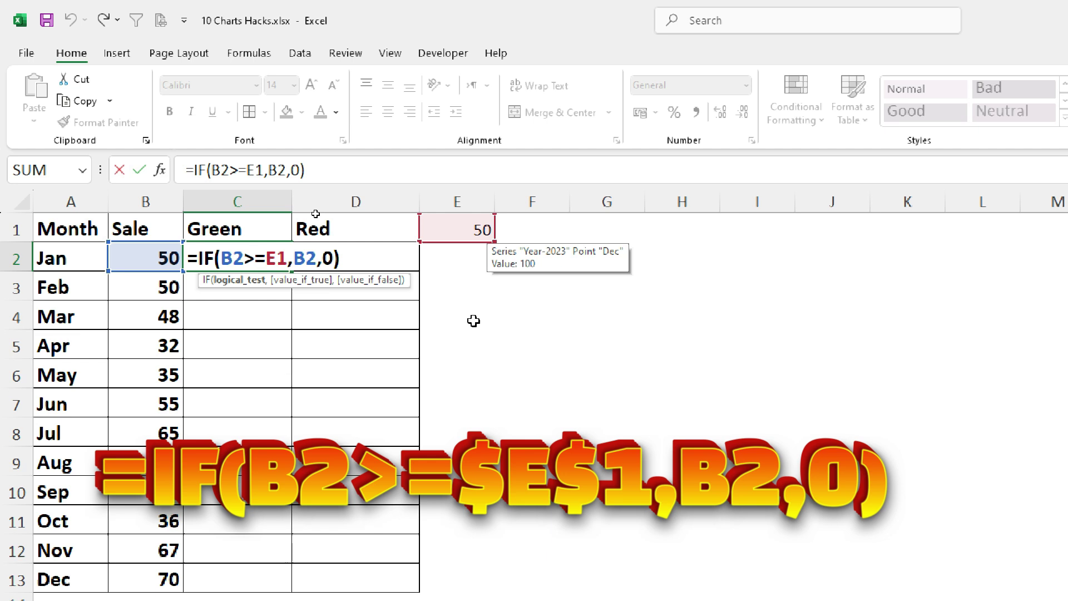
click(184, 171)
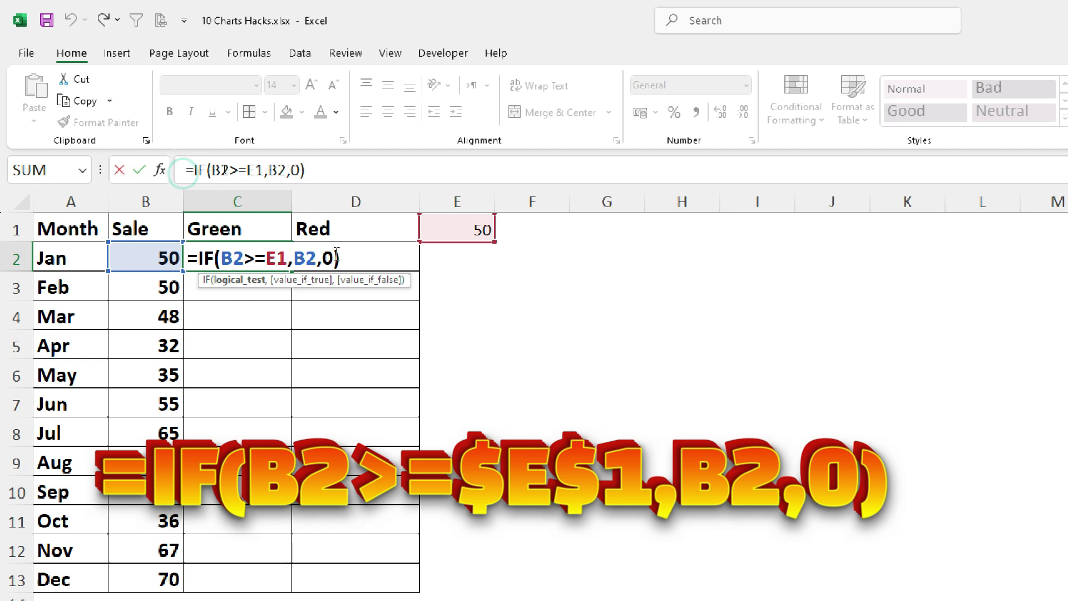
key(F4)
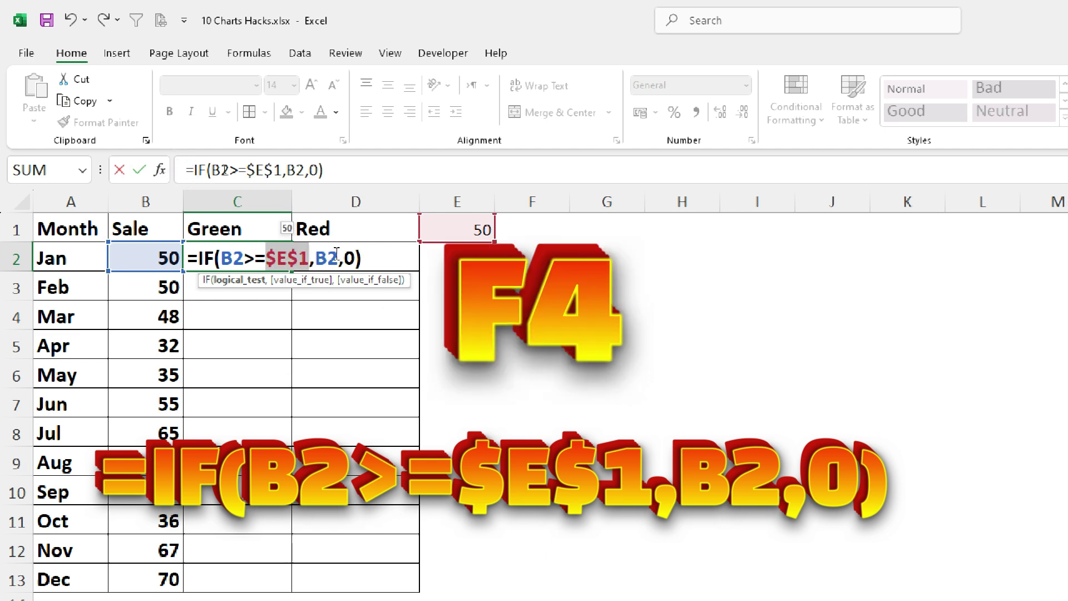
key(Return)
Fill the Green formula from C2 down to C13 and check it against the Sale values
click(281, 257)
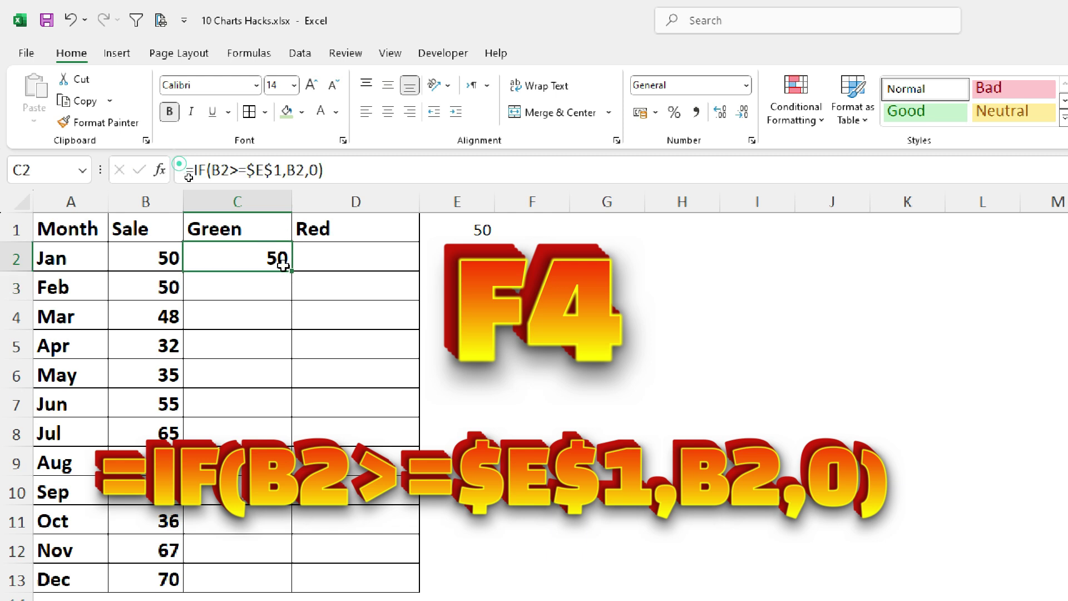
drag(293, 273, 249, 578)
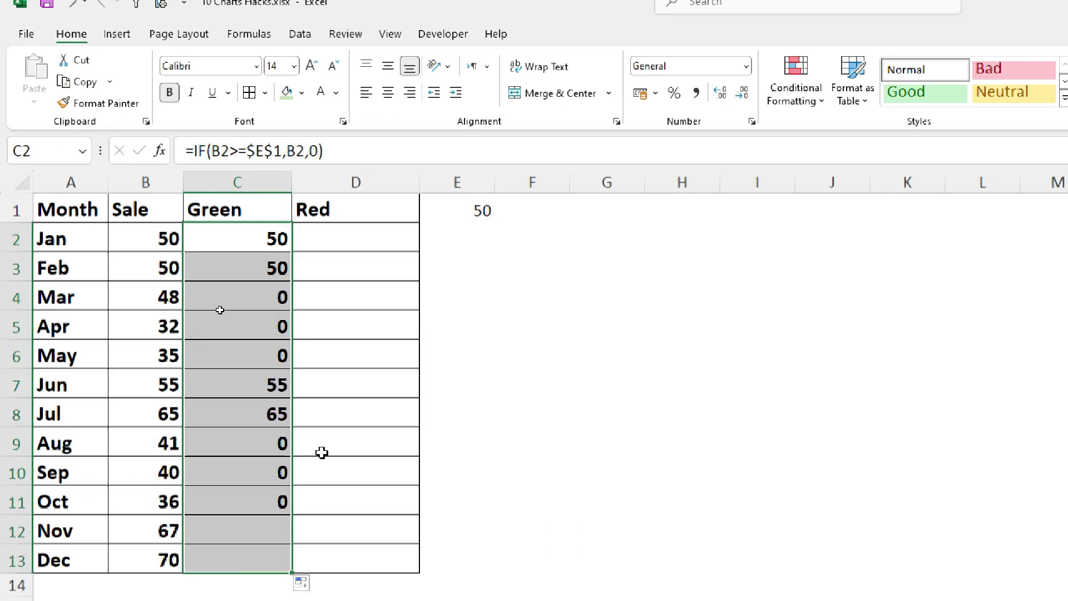
click(138, 268)
click(148, 392)
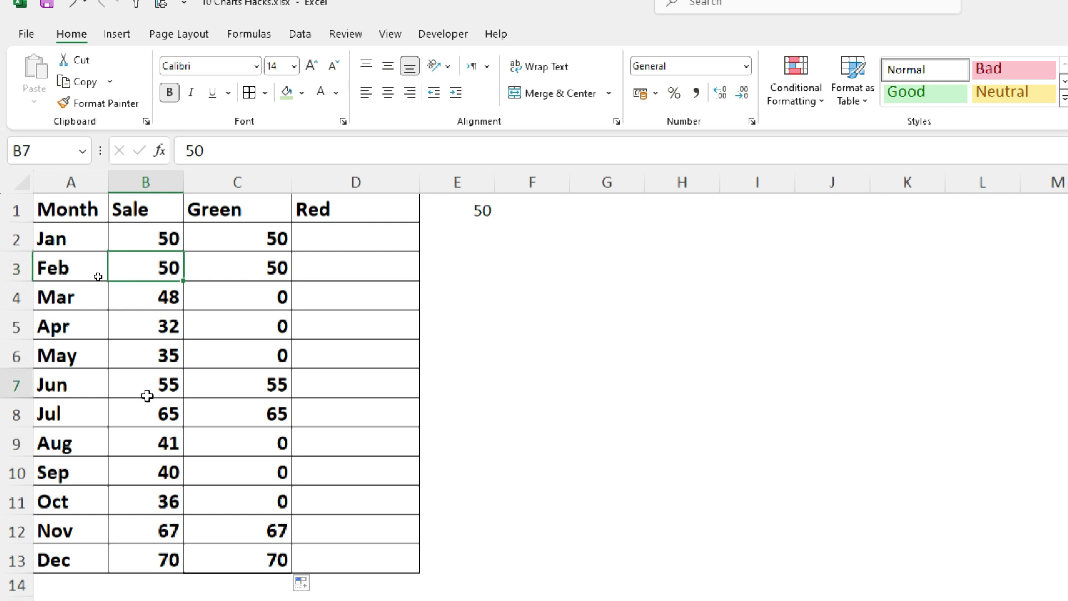
click(255, 387)
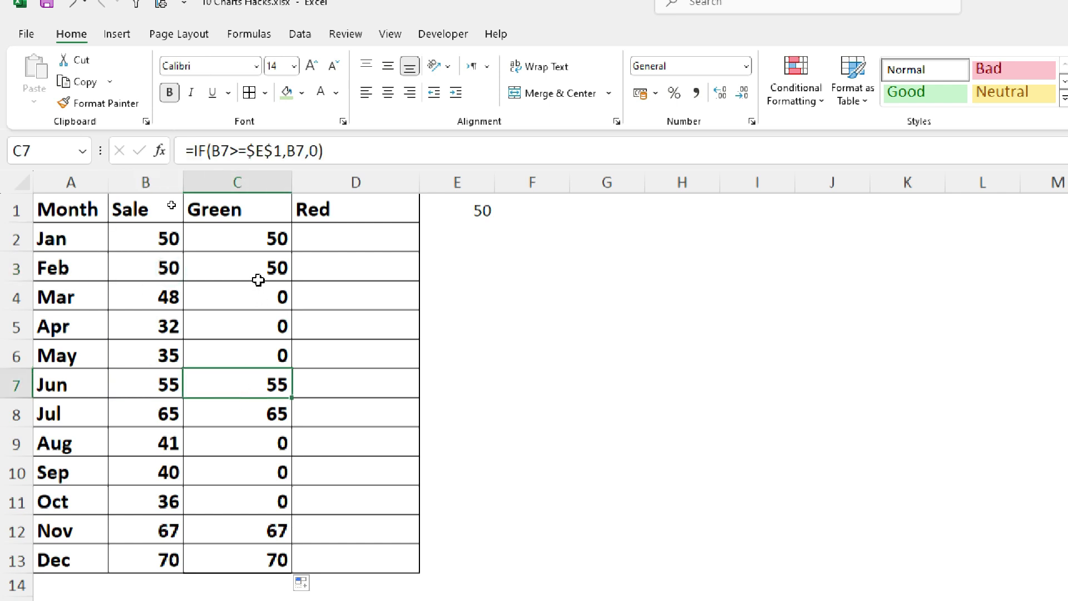
Enter the formula =IF(B2<E1,B2,0) in cell D2 of the Red column
click(341, 245)
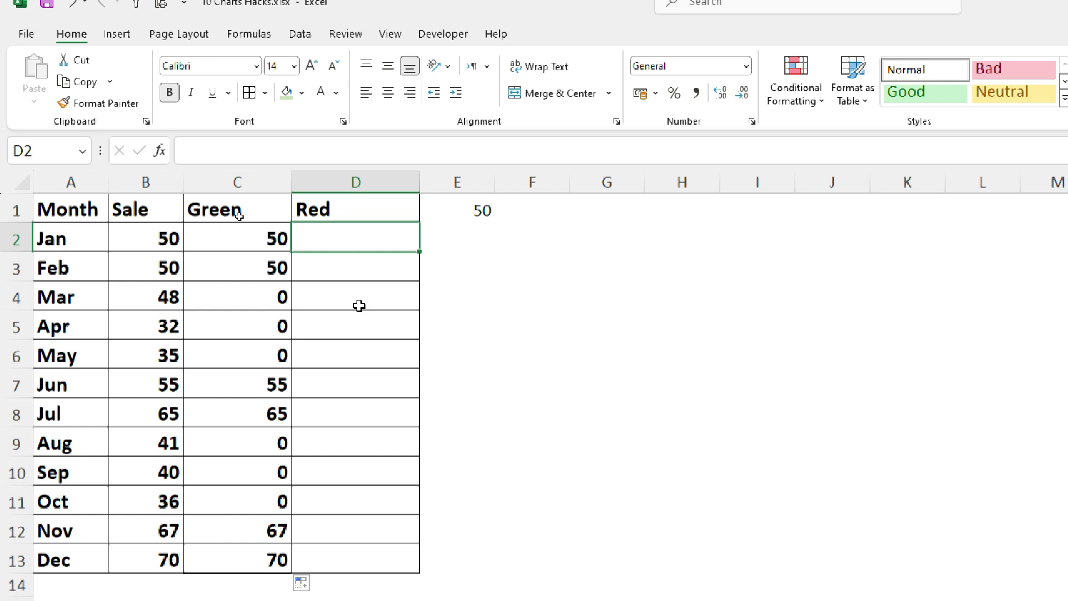
text(=if()
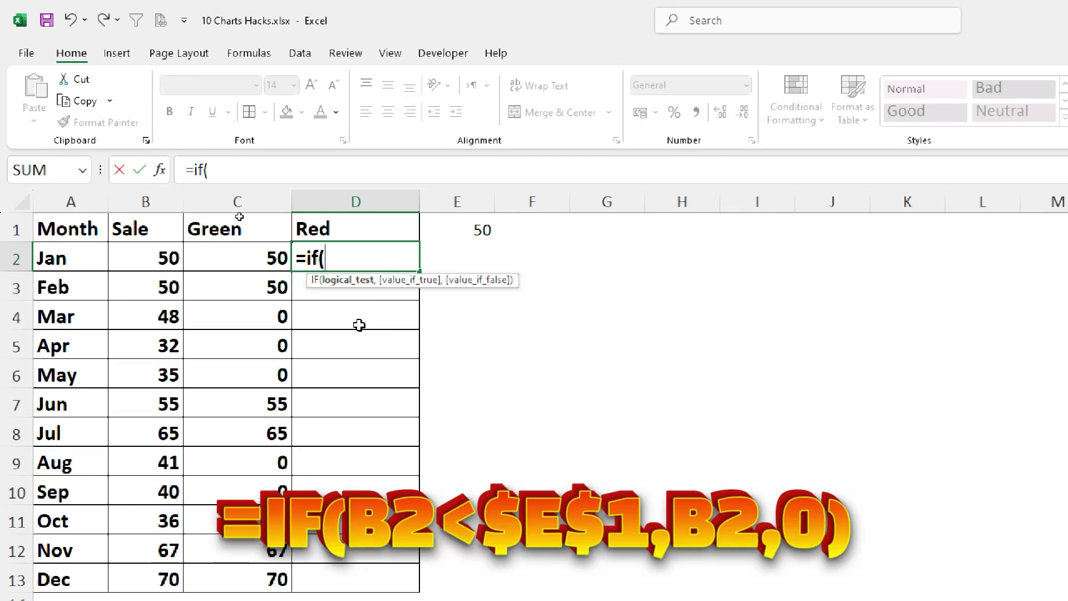
key(Left)
key(Left)
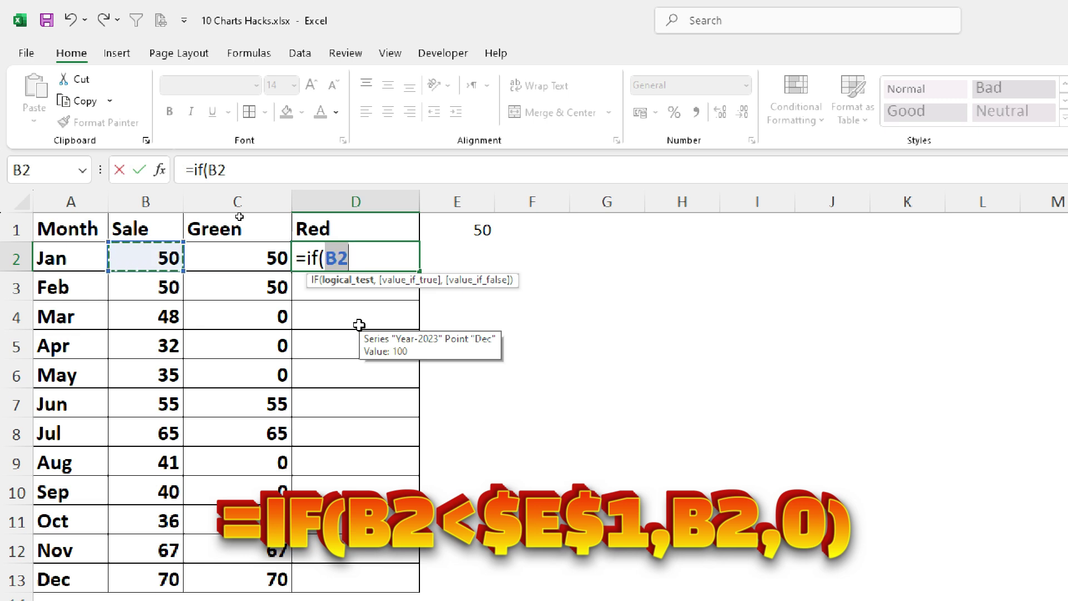
text(<)
click(457, 225)
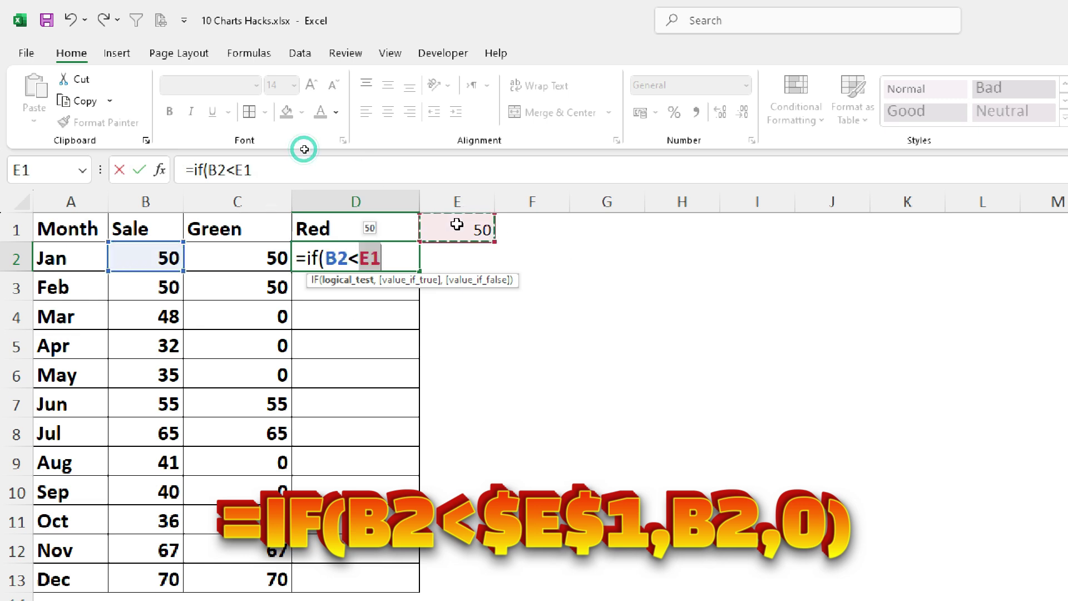
text(,)
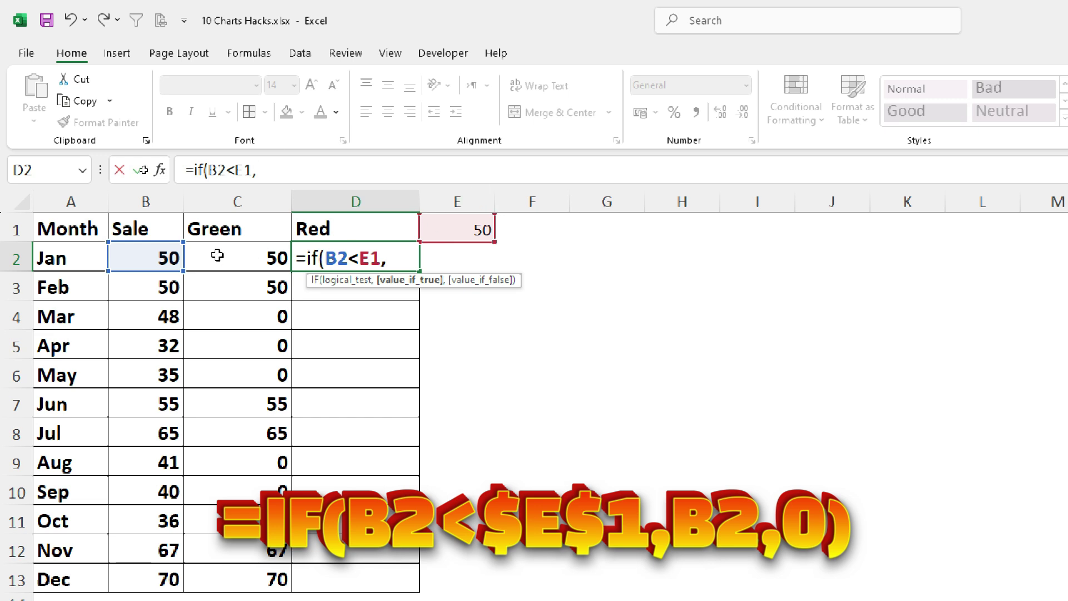
click(148, 257)
text(,)
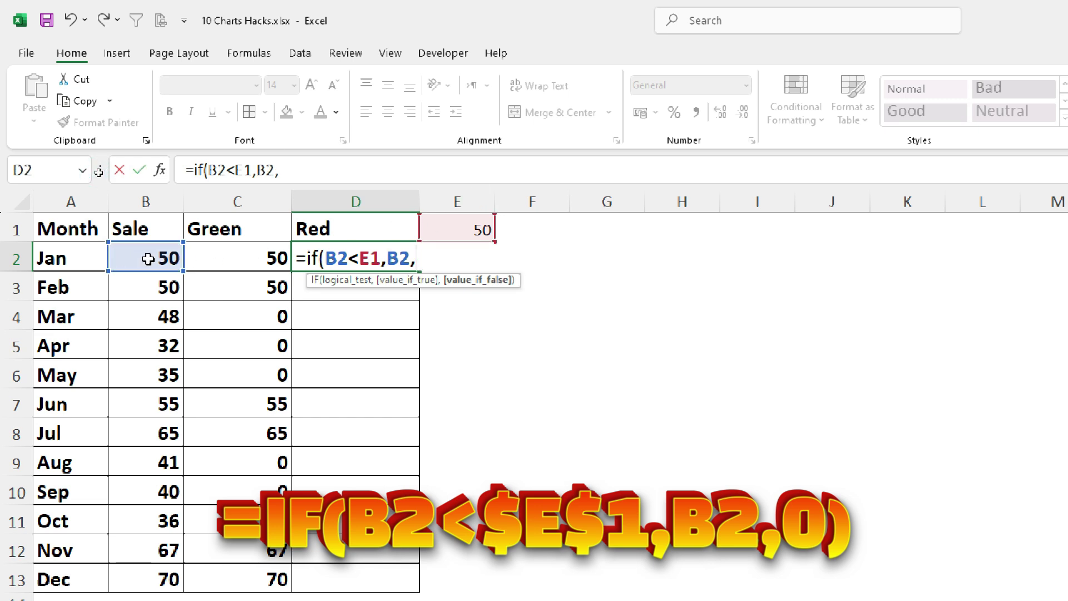
text(0))
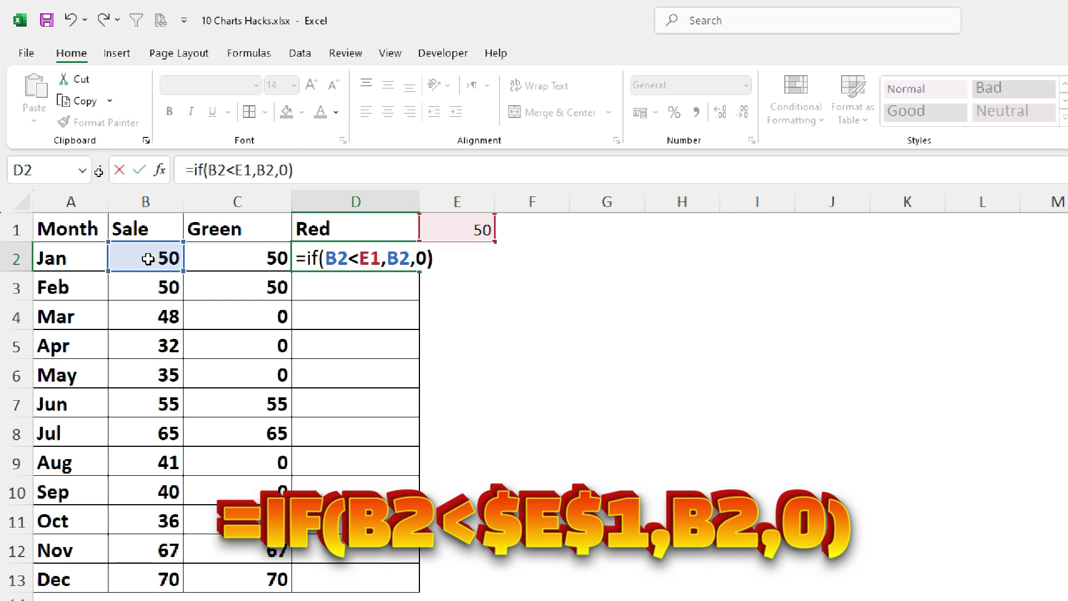
key(Return)
Change the threshold reference in D2's formula to $E$1 and fill the formula down to D13
click(405, 238)
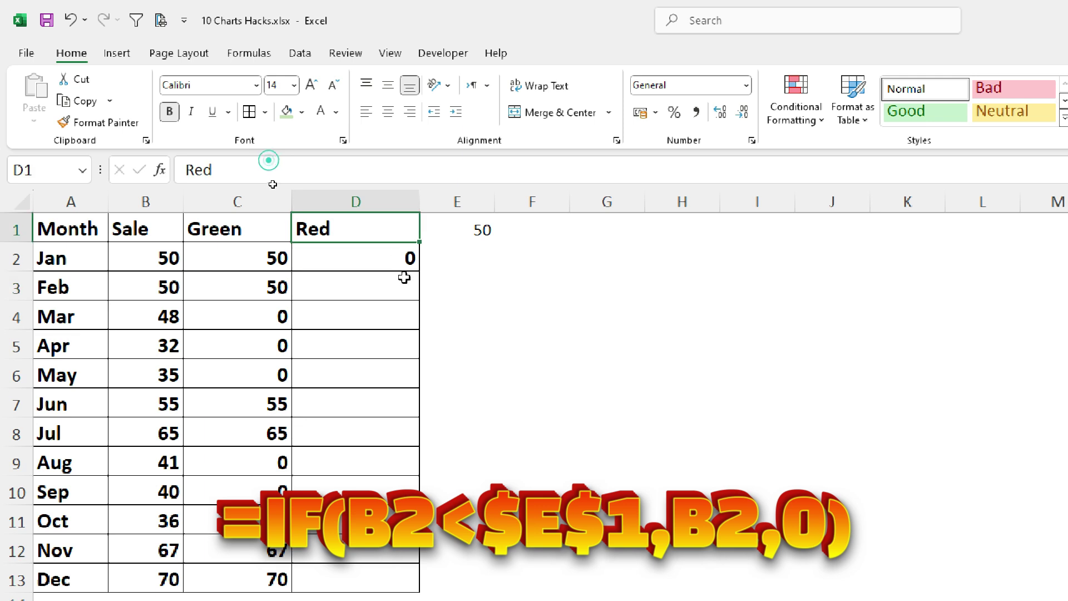
click(410, 258)
double_click(411, 258)
click(375, 258)
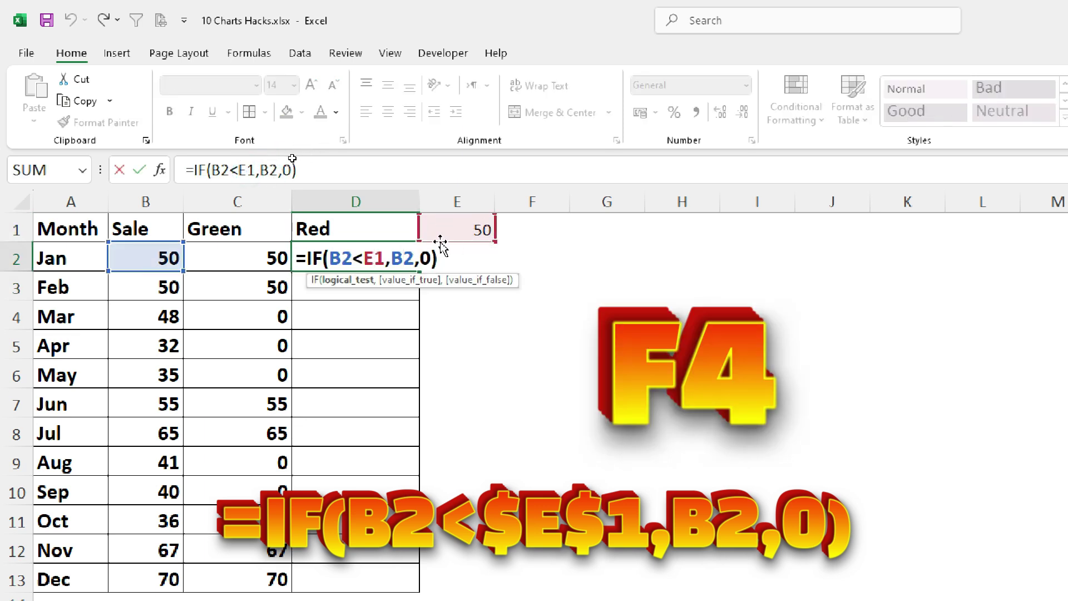
key(F4)
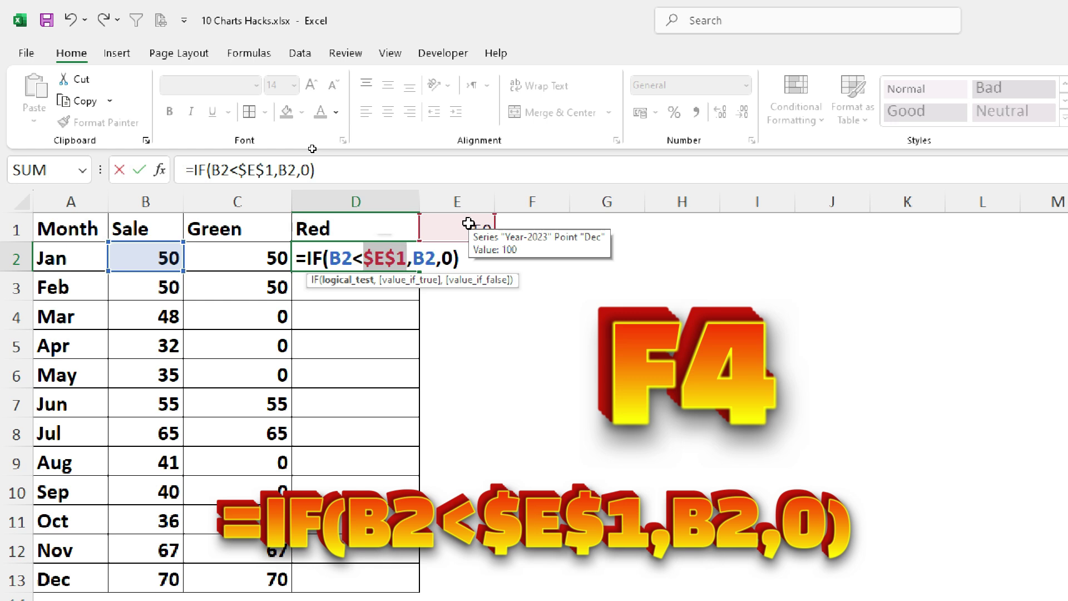
key(Return)
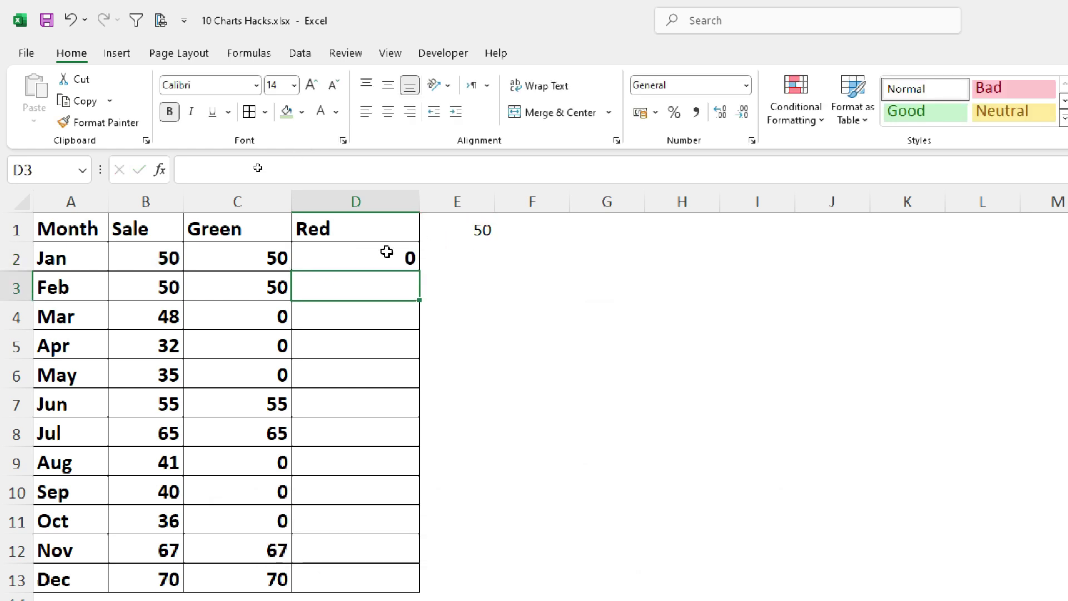
click(387, 251)
double_click(419, 271)
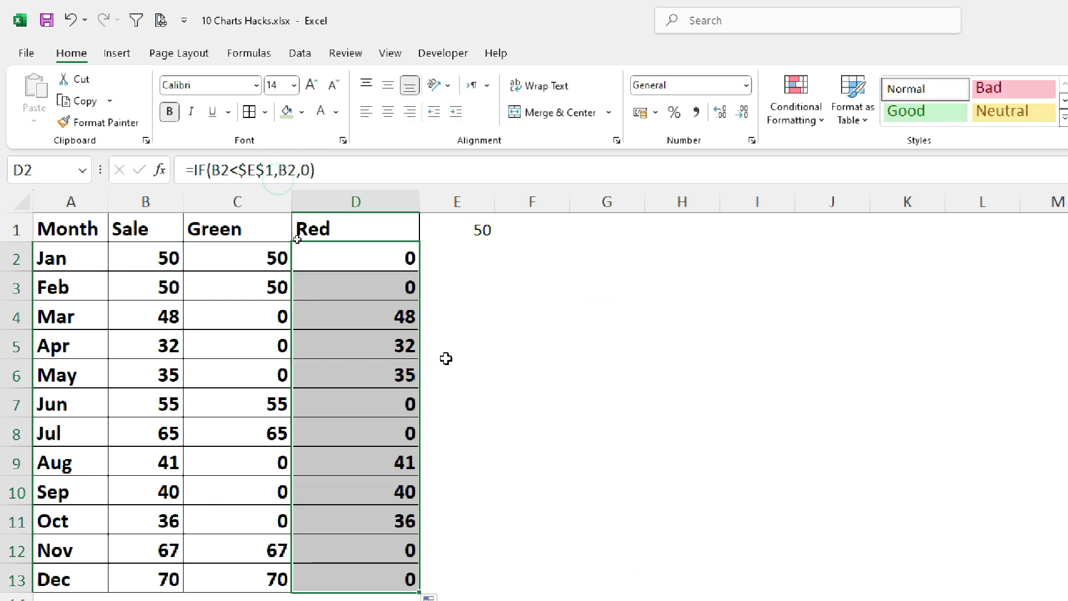
Insert a 2-D clustered column chart from the Month, Green and Red columns and place it beside the table
drag(49, 225, 45, 575)
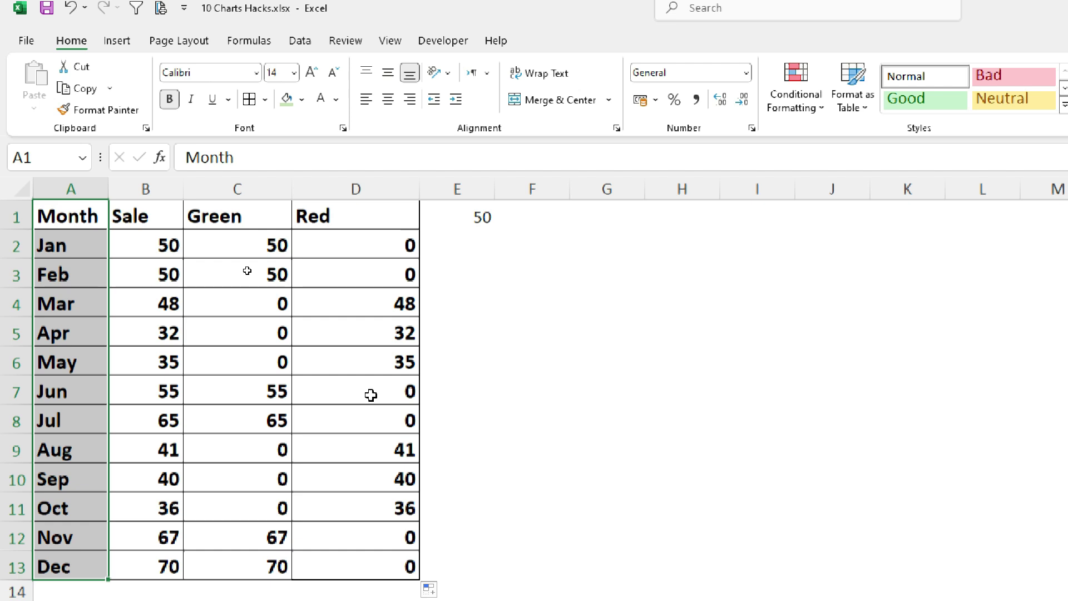
drag(244, 216, 370, 556)
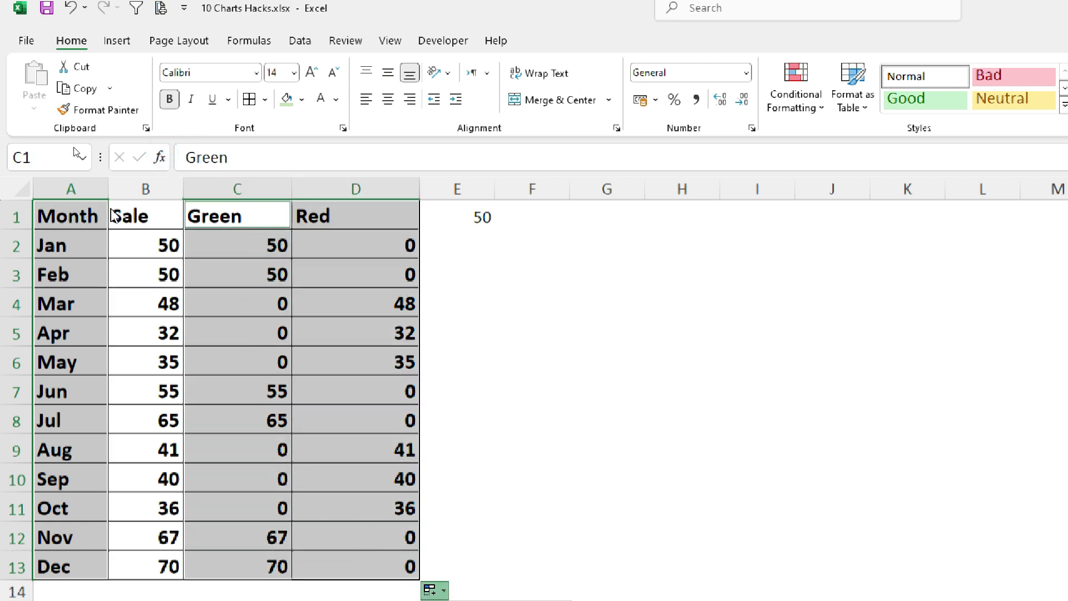
click(116, 41)
click(534, 67)
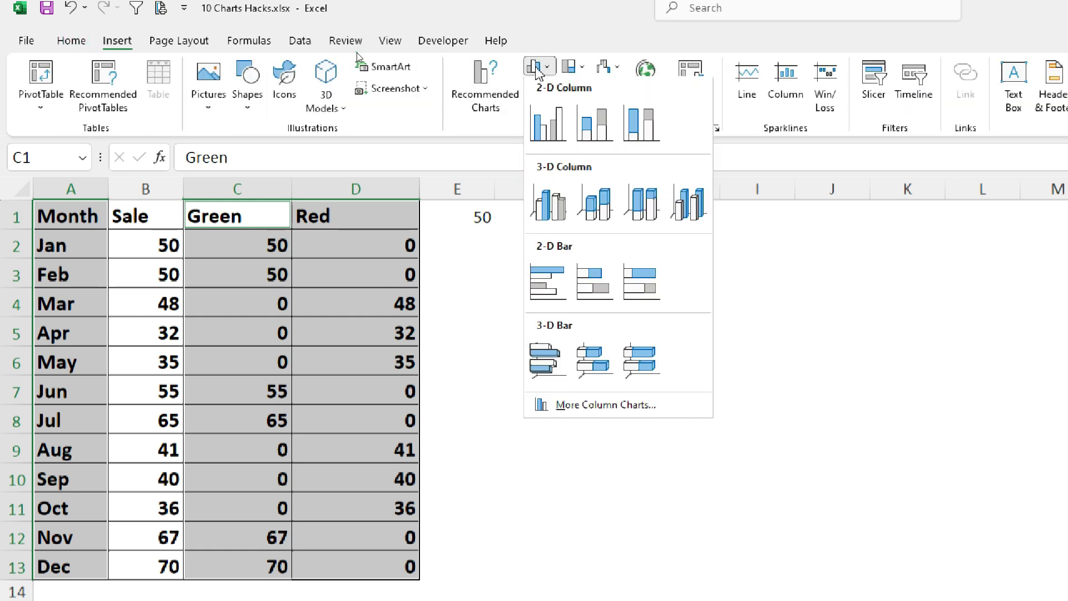
click(549, 123)
drag(642, 356, 535, 205)
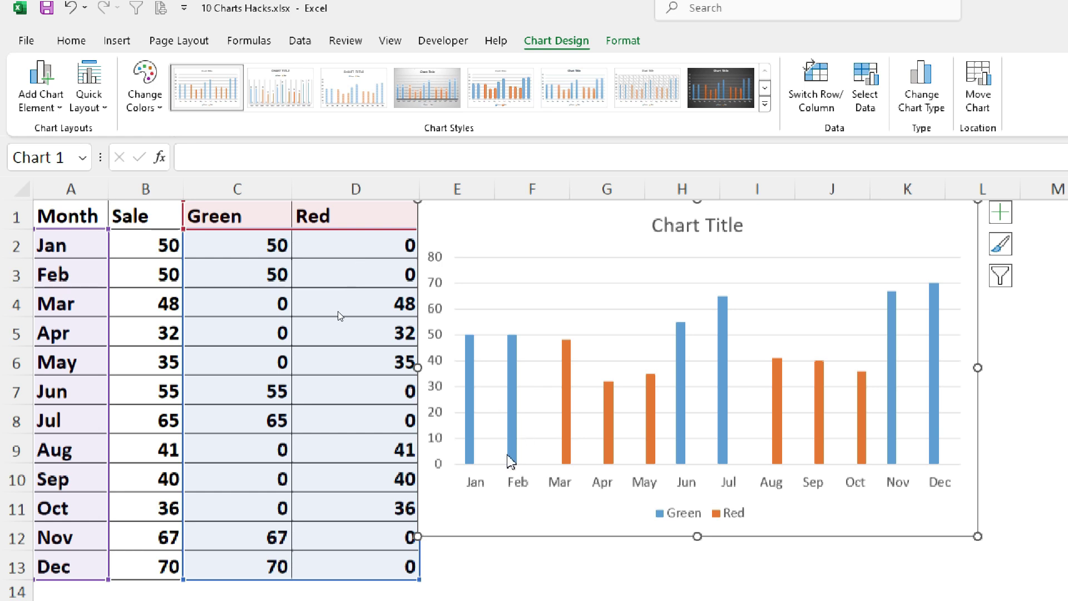
Select the Green and Red column series in turn to check which table ranges they plot
click(470, 428)
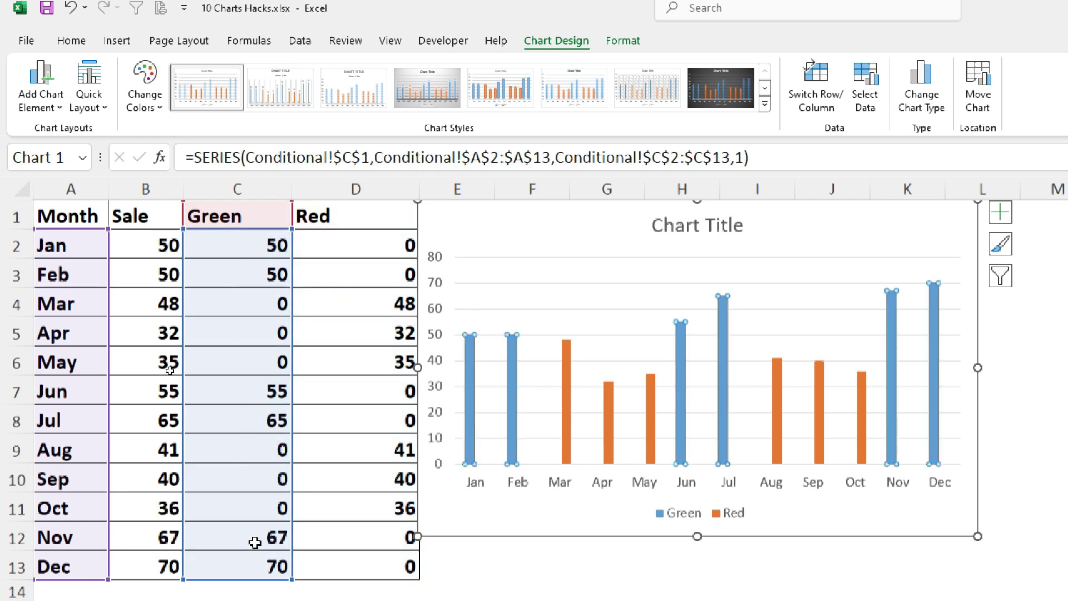
click(566, 425)
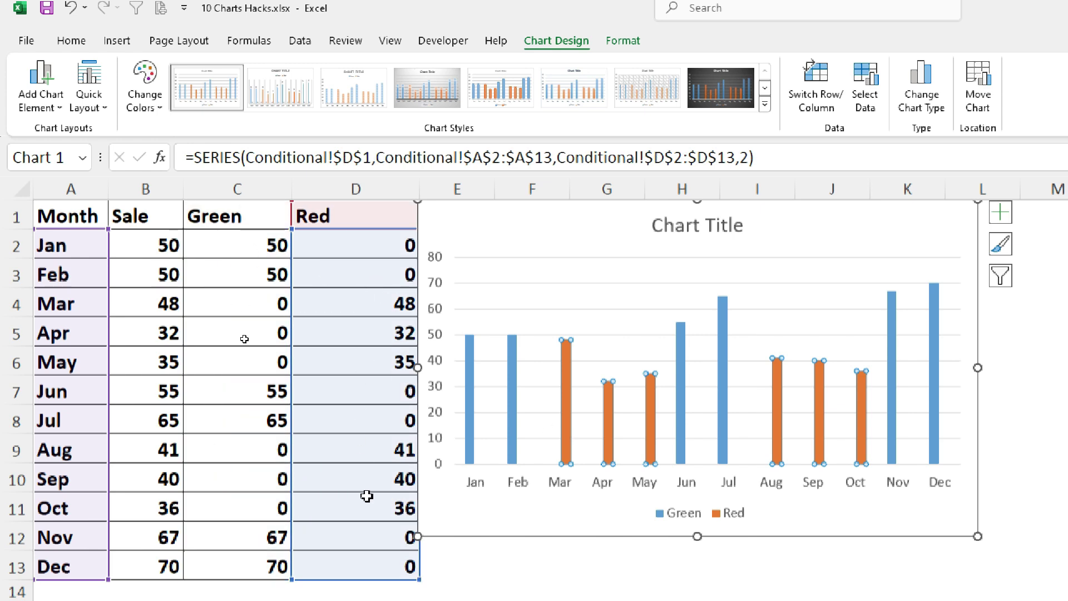
click(470, 412)
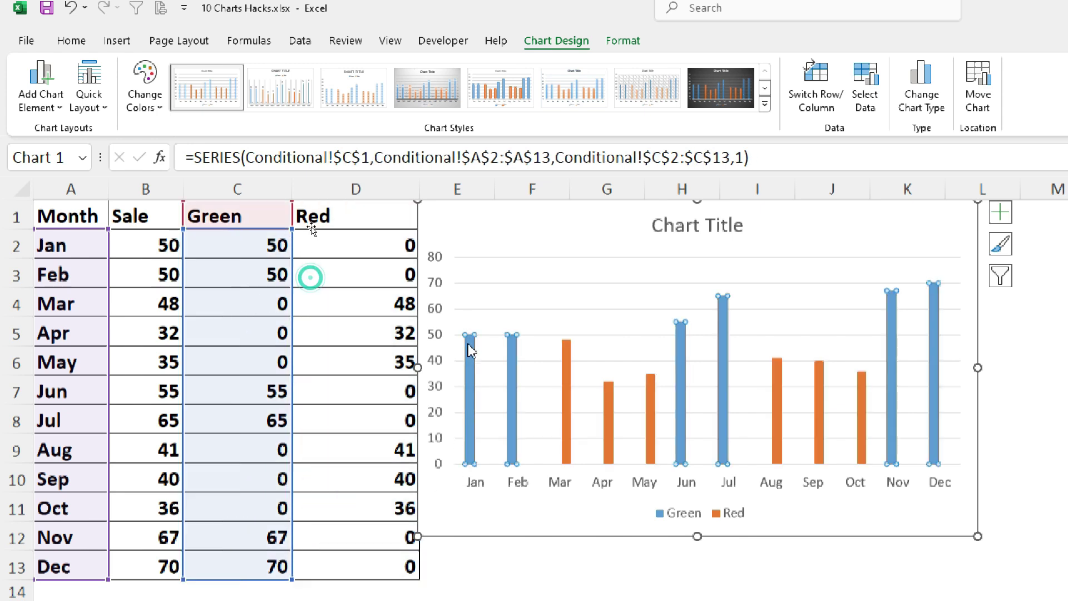
right_click(472, 448)
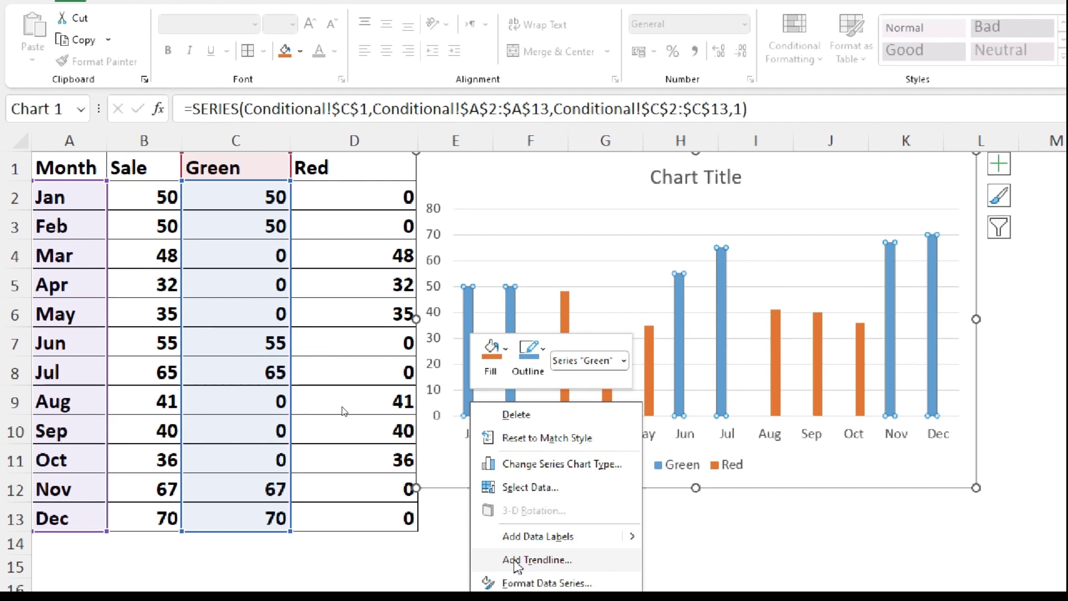
click(514, 568)
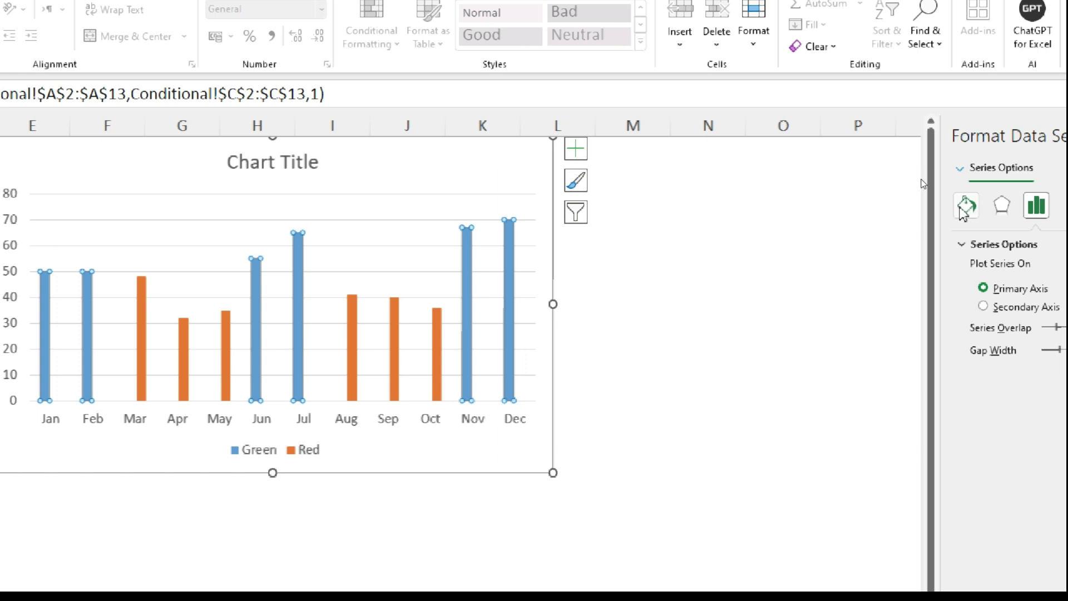
click(965, 207)
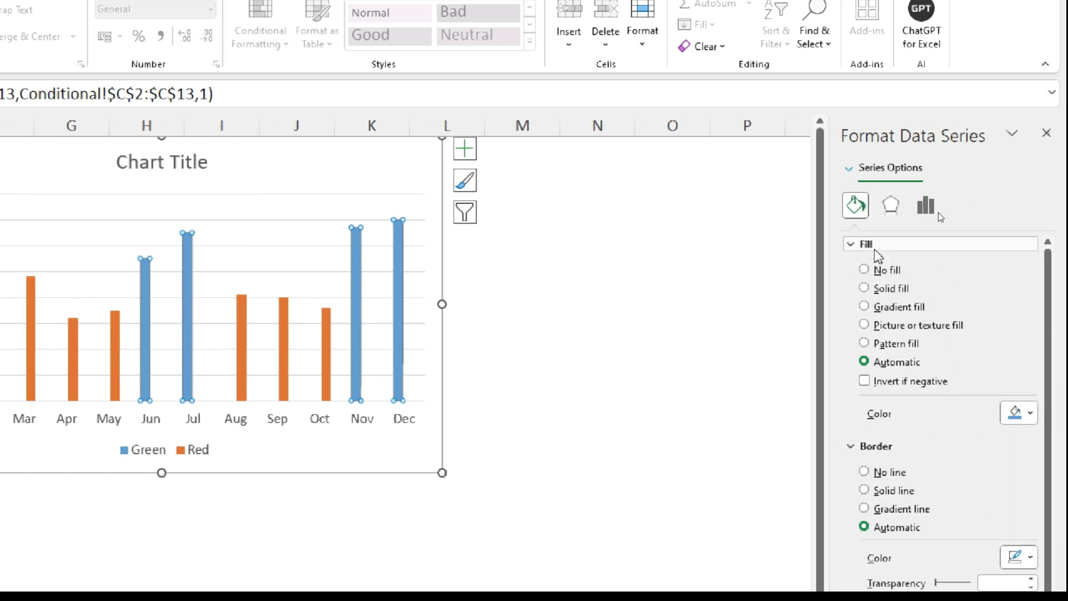
click(1013, 413)
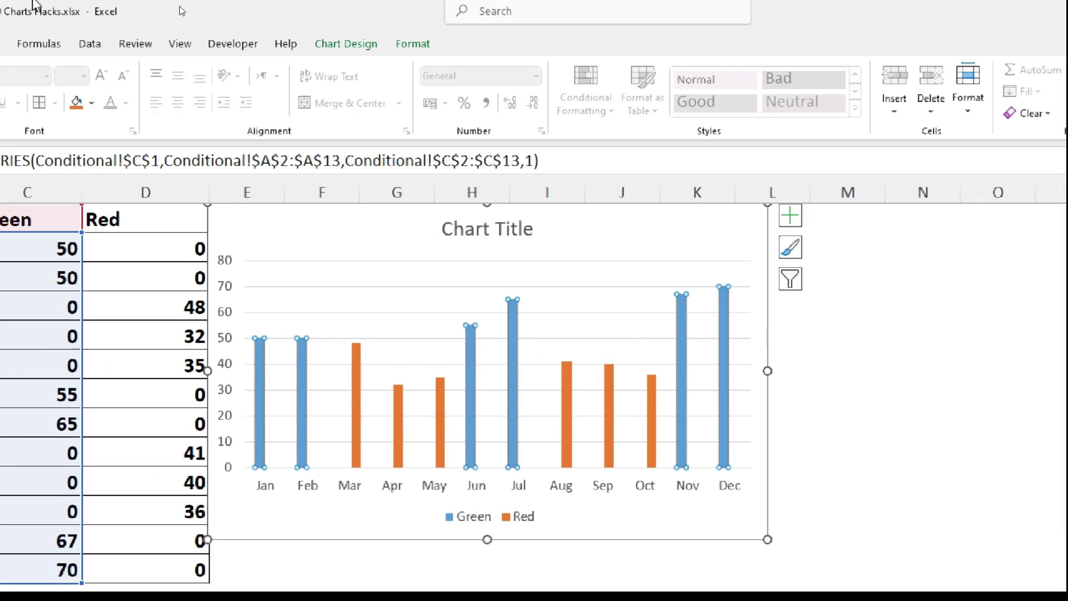
Fill the Green series' columns with the standard green color
click(414, 45)
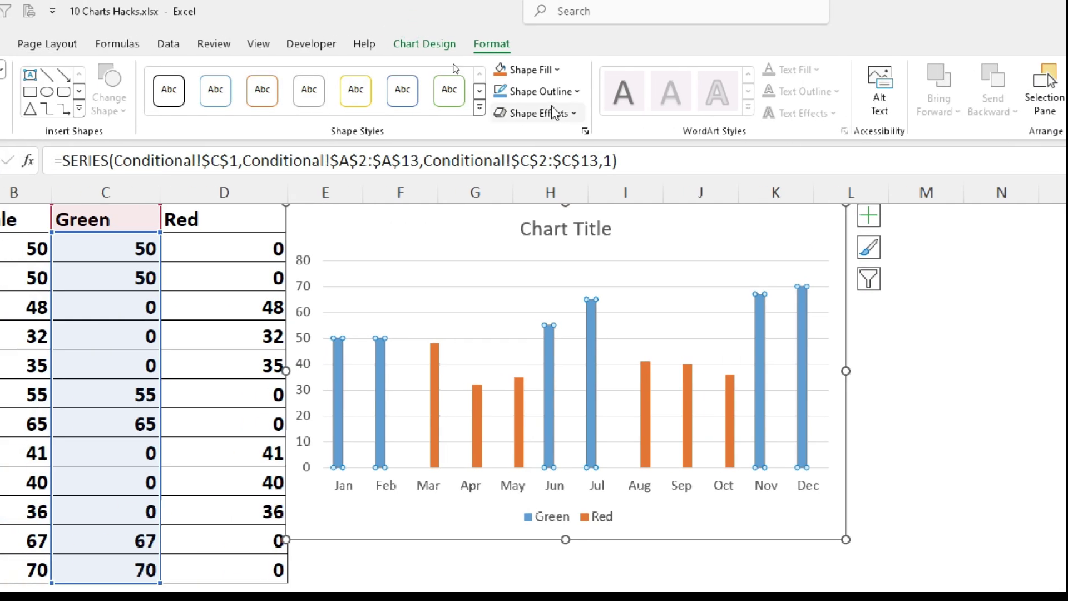
click(558, 72)
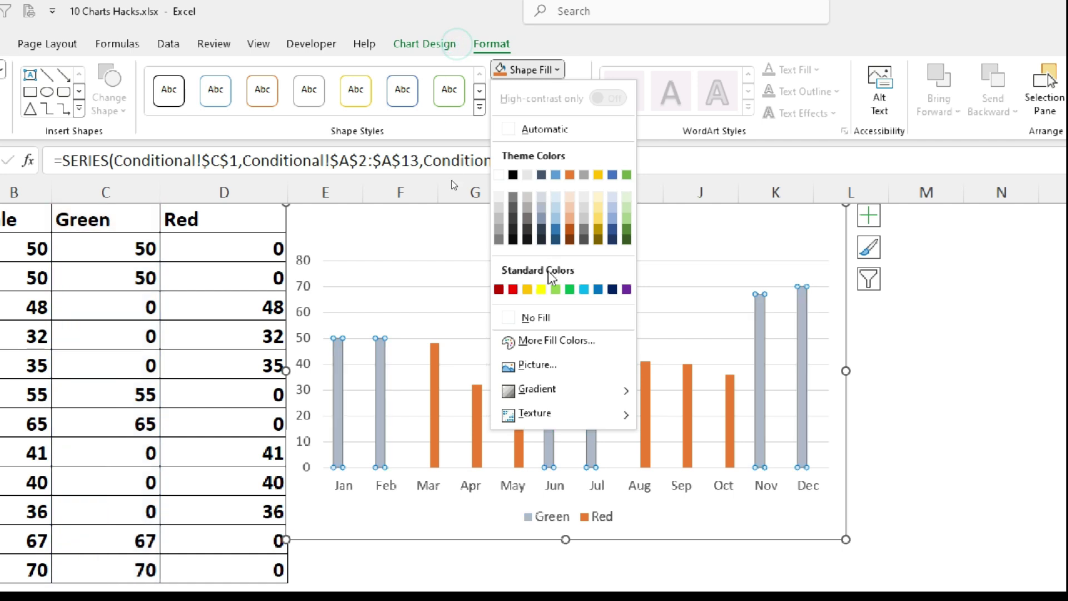
click(569, 290)
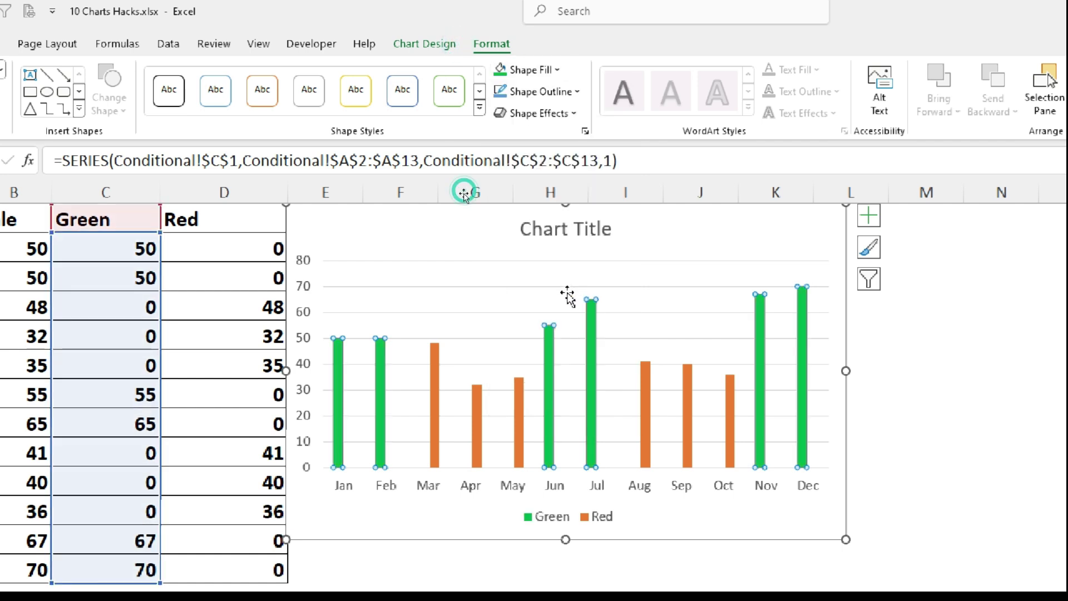
Fill the Red series' columns with standard red and no outline, and shift the chart slightly away from column D
click(436, 396)
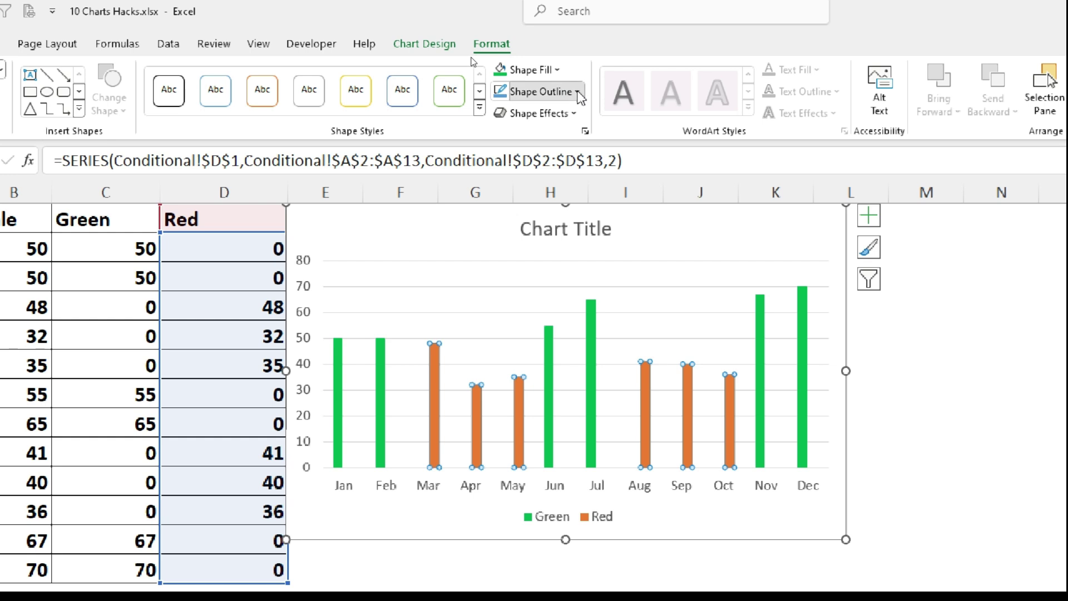
click(558, 70)
click(515, 289)
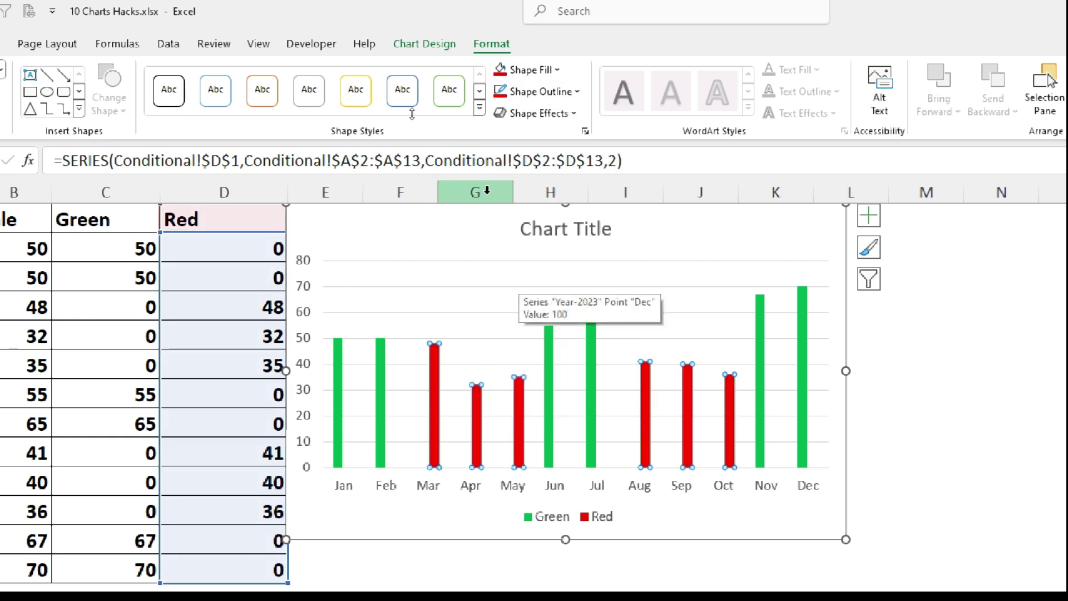
click(578, 91)
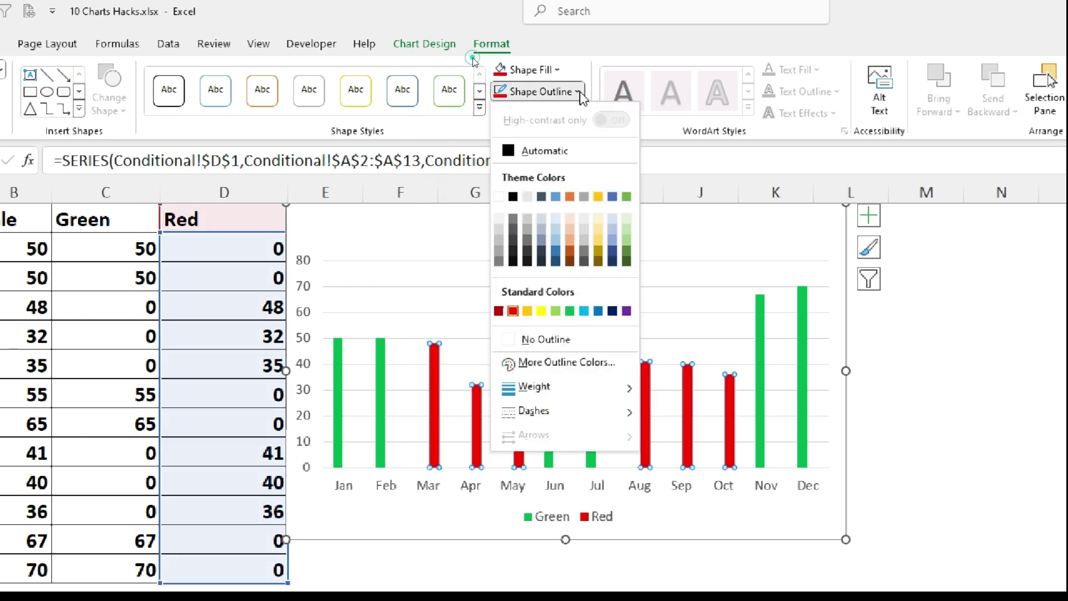
click(504, 340)
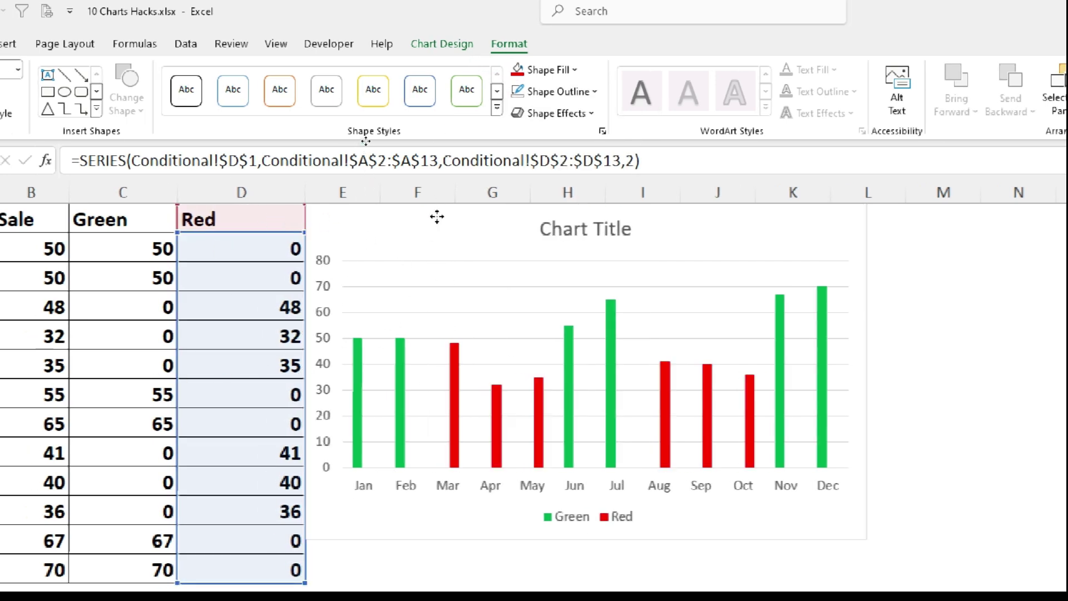
click(460, 211)
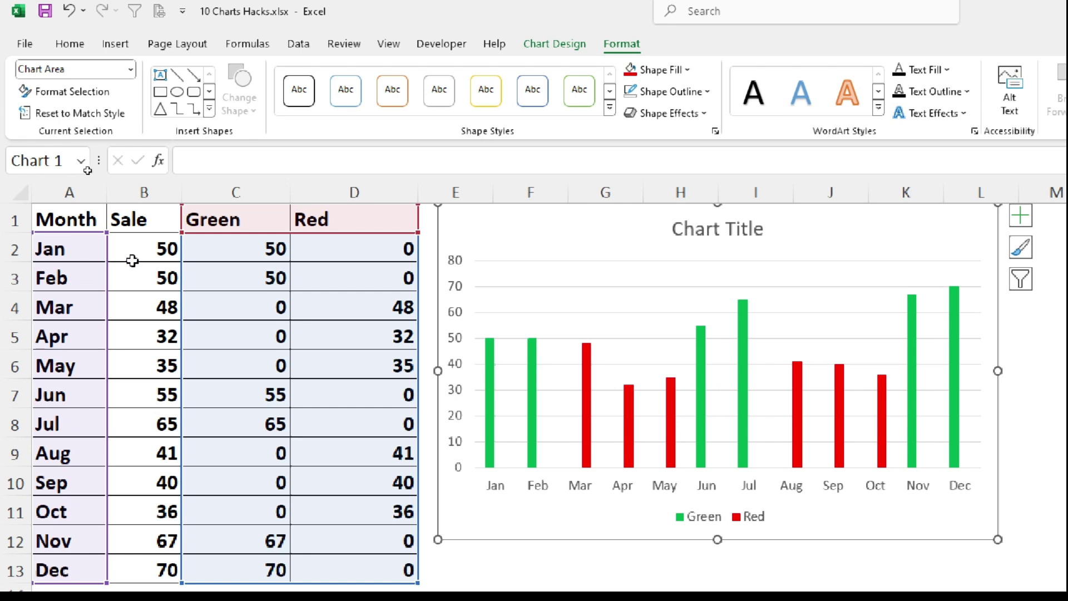
click(139, 253)
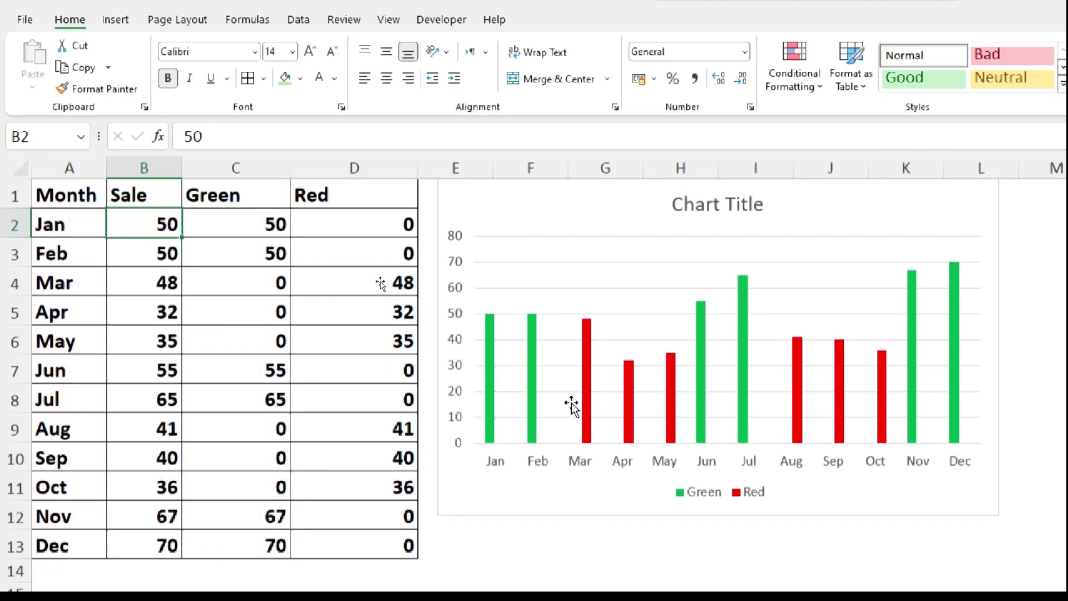
Add data labels to both the Green and Red column series
right_click(497, 418)
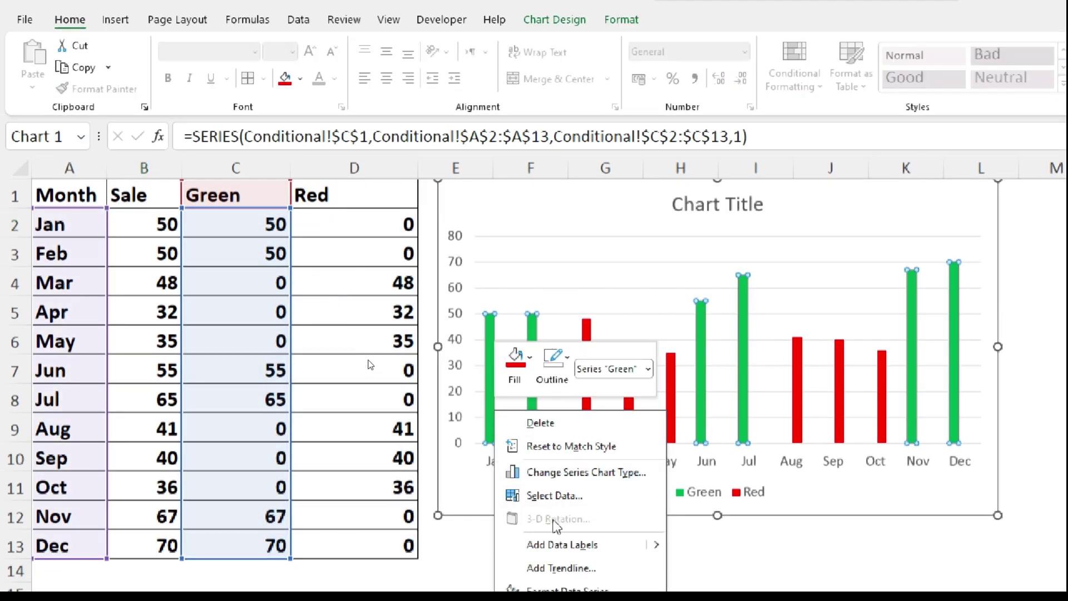
click(554, 543)
right_click(586, 373)
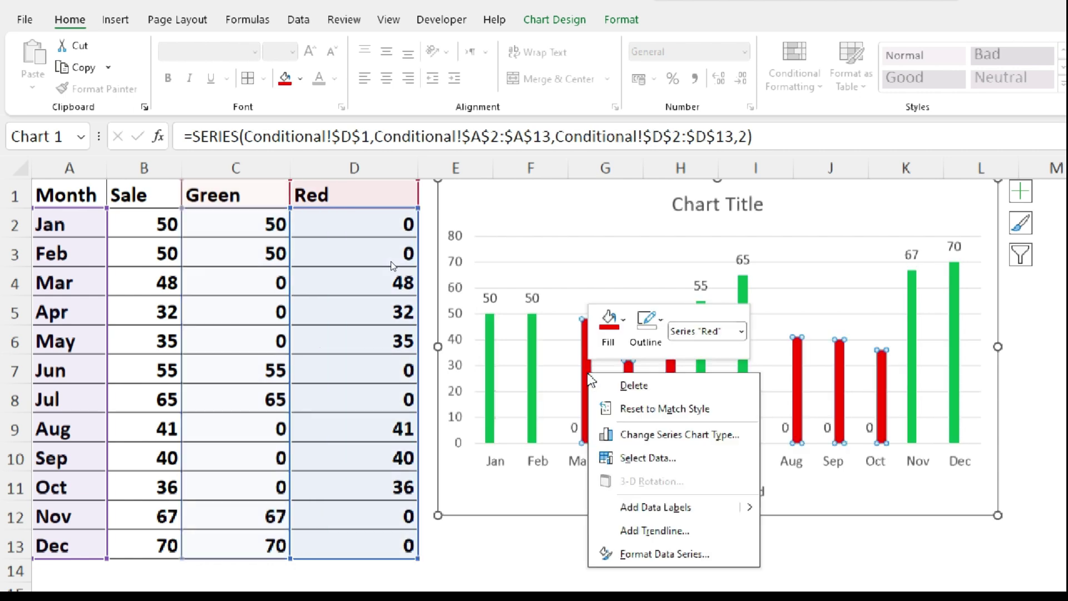
click(642, 508)
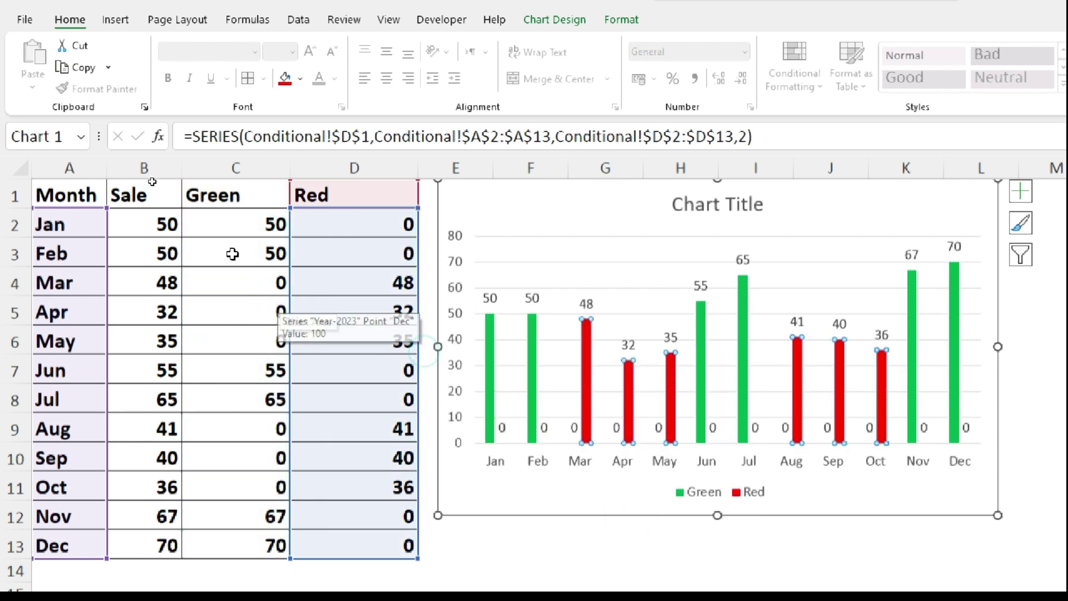
Set the January sale in cell B2 to 49 to test the conditional coloring
click(154, 223)
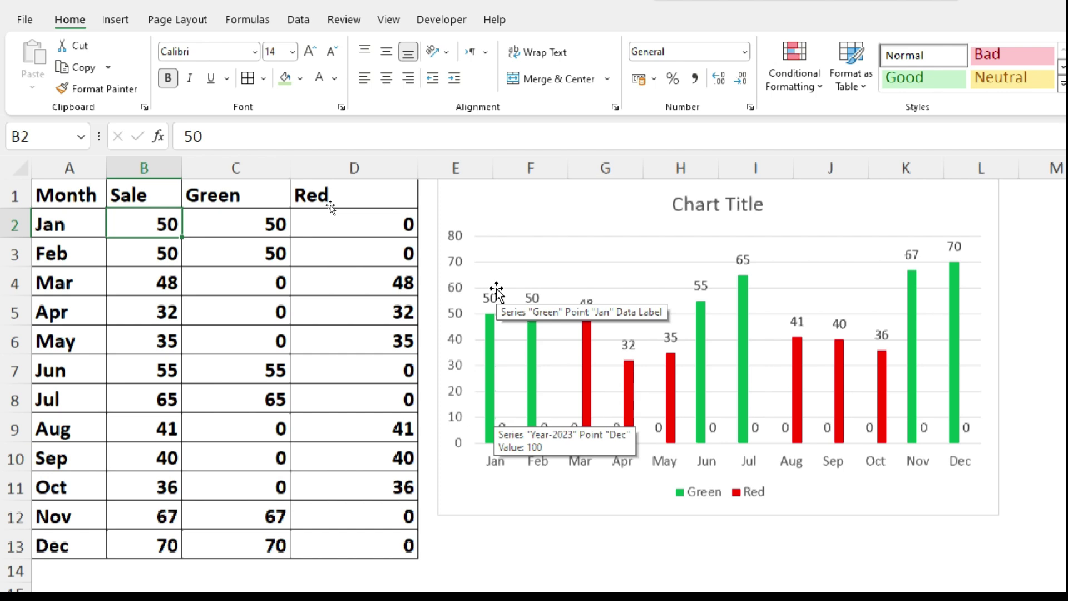
text(49)
key(Return)
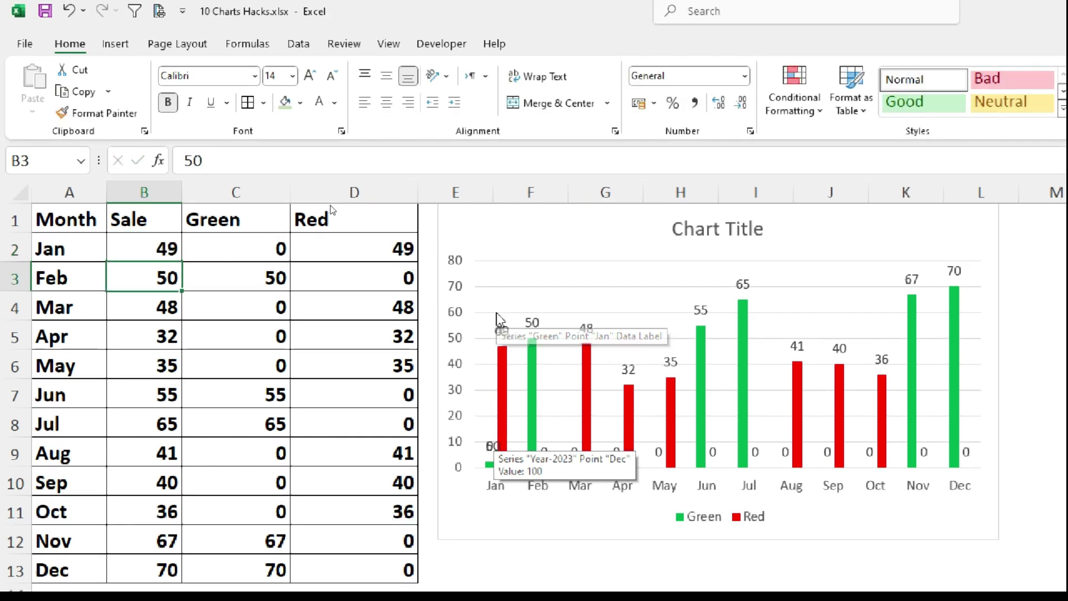